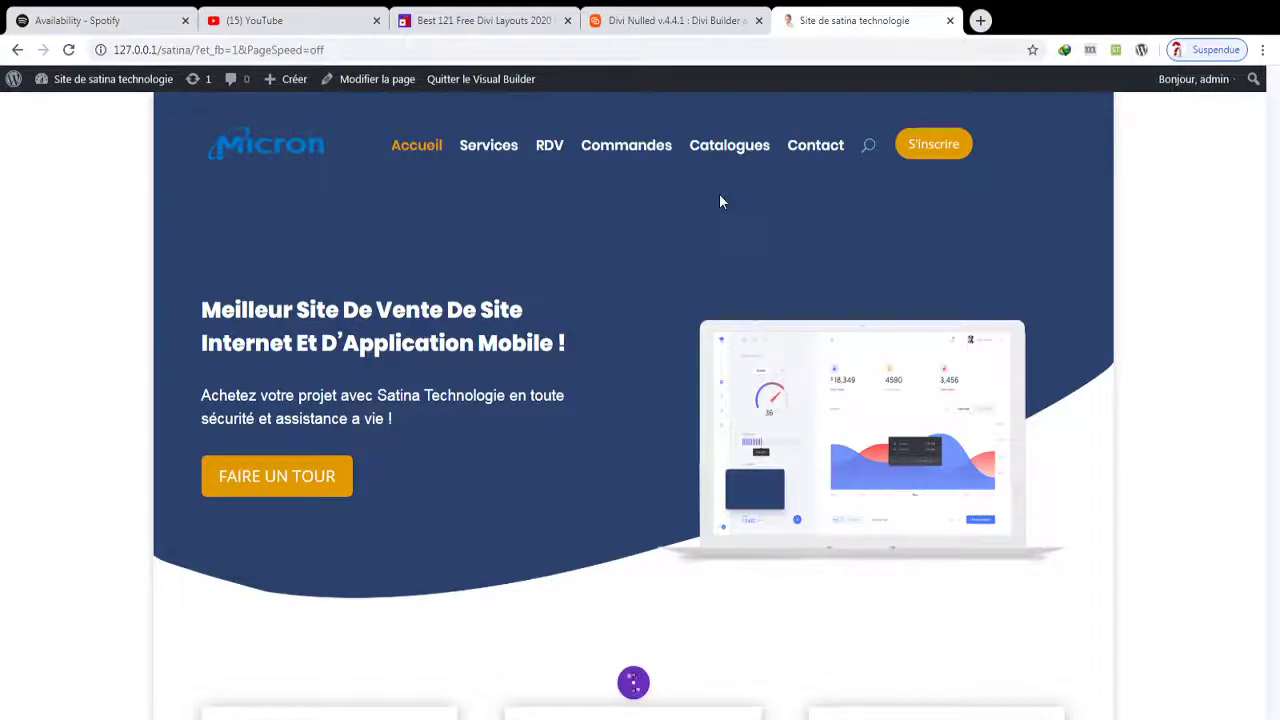
- Style the NOS TARIFS call-to-action title as H1 in the Poppins font with Ultra gras weight
{"action": "left_click_drag", "start_coordinate": [1266, 190], "coordinate": [1276, 568]}
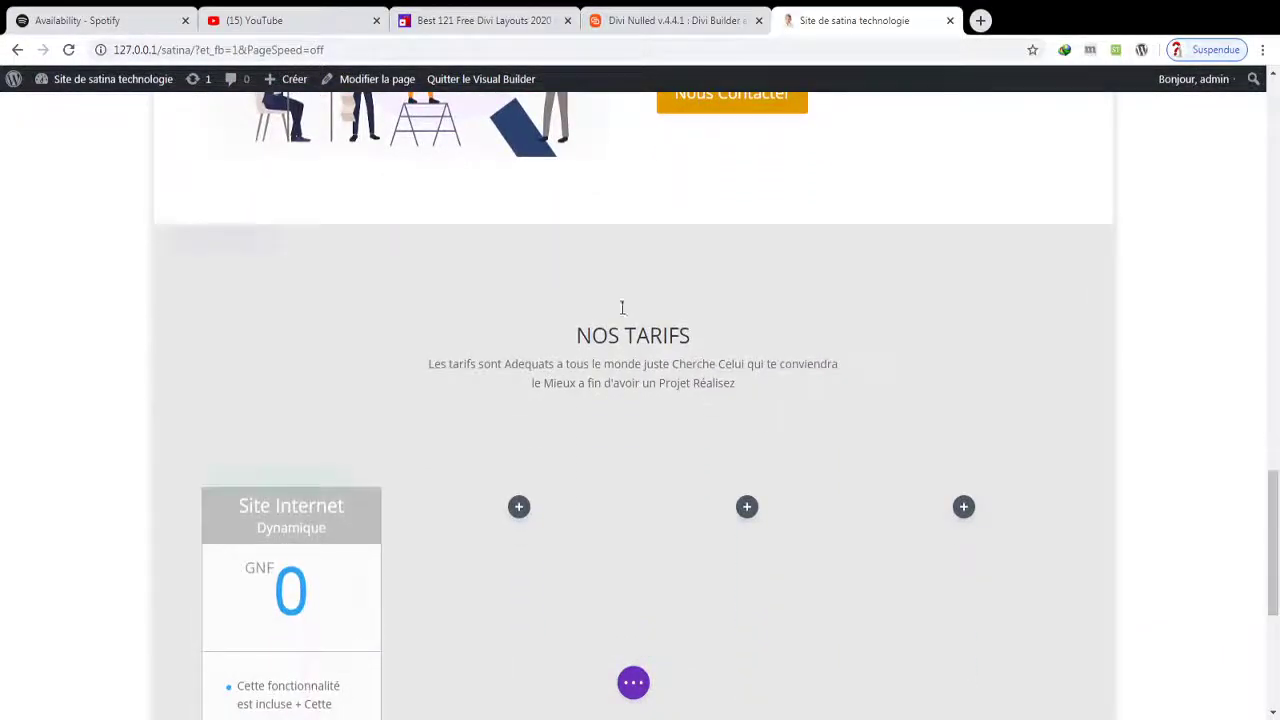
{"action": "left_click", "coordinate": [605, 334]}
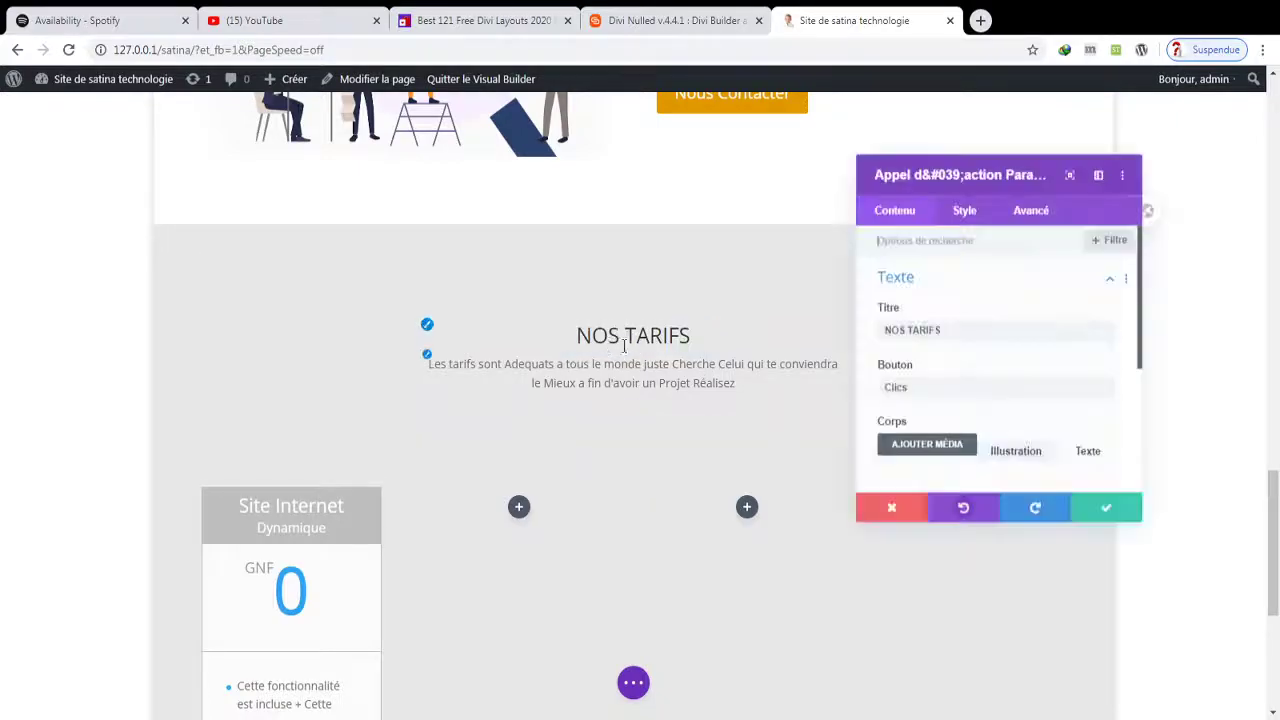
{"action": "left_click", "coordinate": [956, 197]}
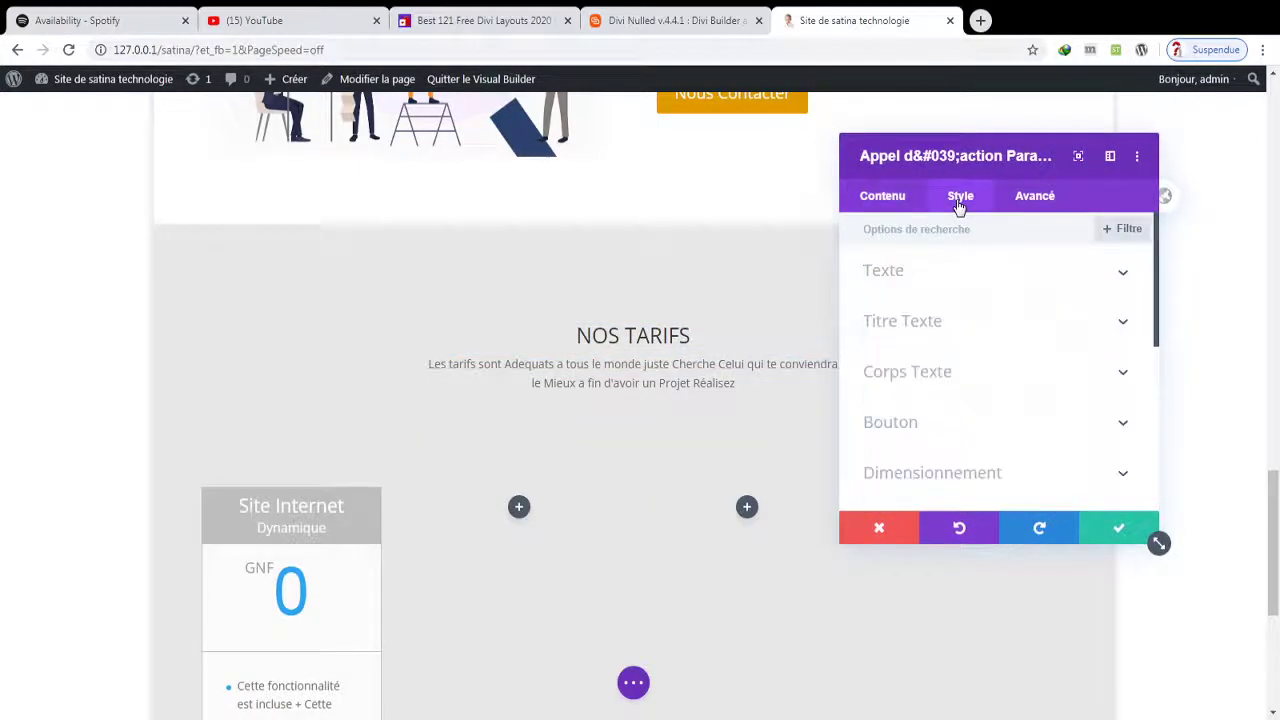
{"action": "left_click", "coordinate": [918, 324]}
{"action": "left_click", "coordinate": [879, 298]}
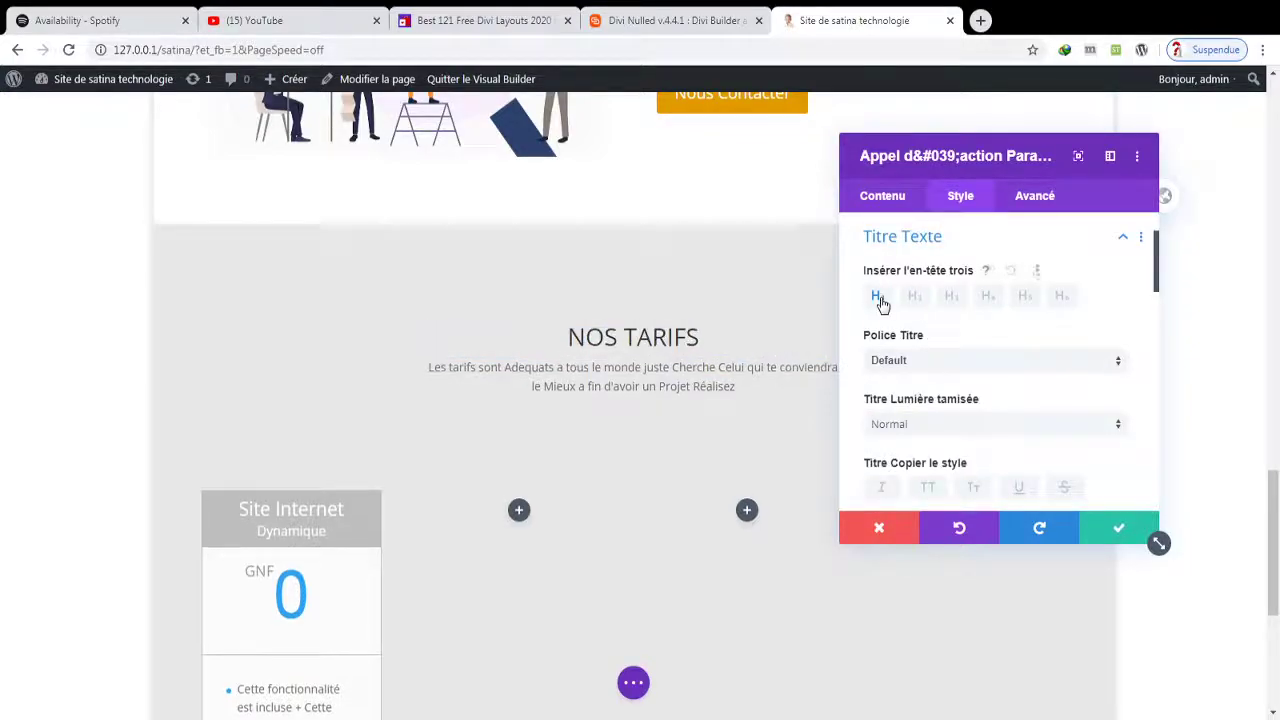
{"action": "left_click", "coordinate": [935, 362]}
{"action": "left_click", "coordinate": [918, 227]}
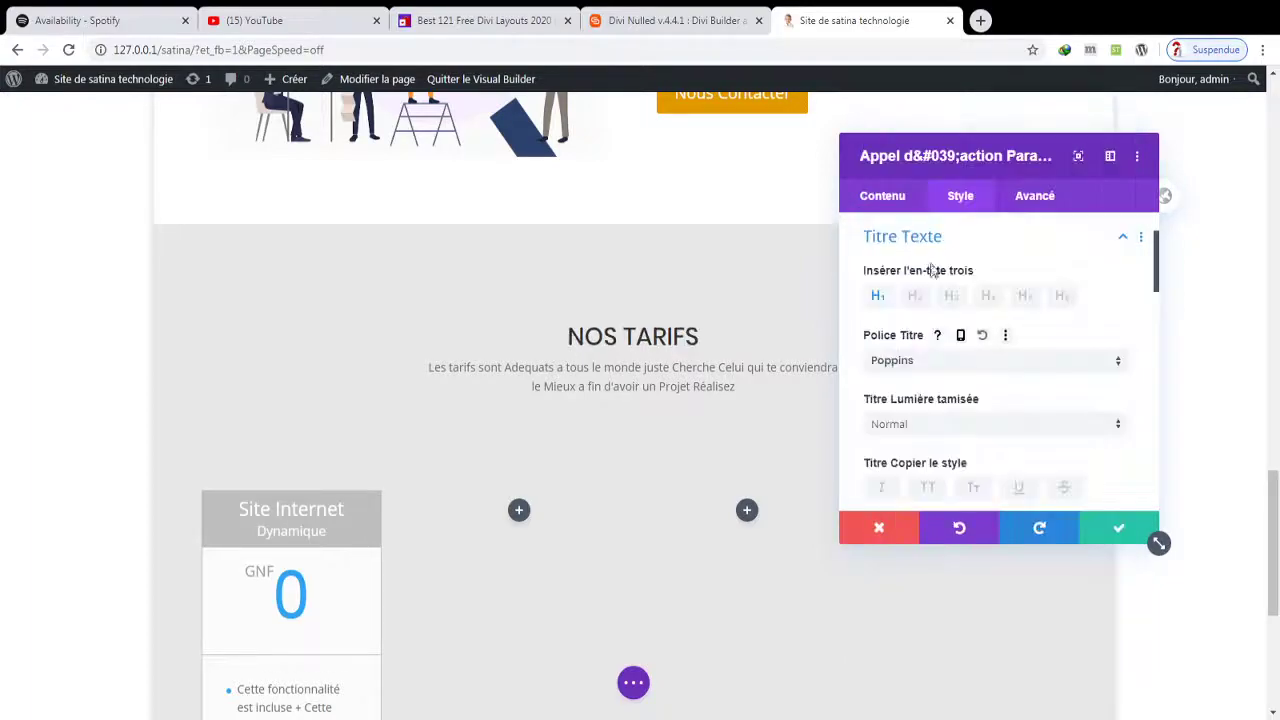
{"action": "left_click", "coordinate": [946, 422]}
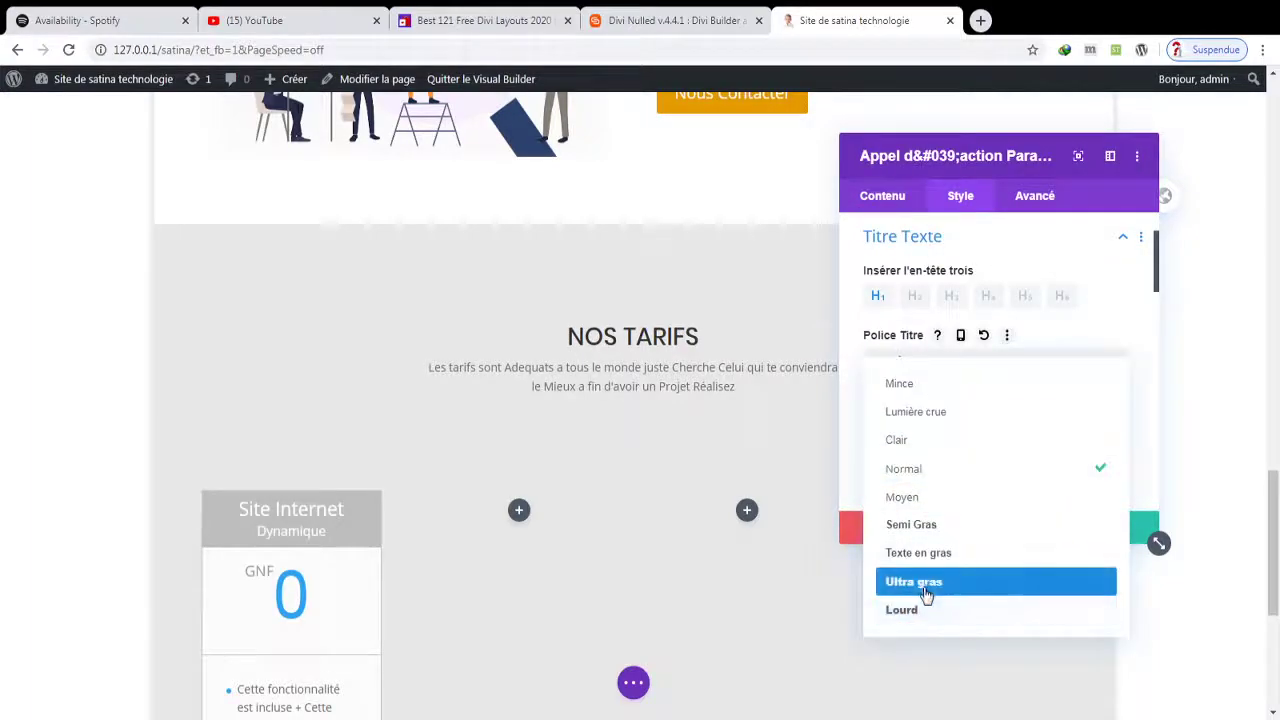
{"action": "left_click", "coordinate": [922, 586]}
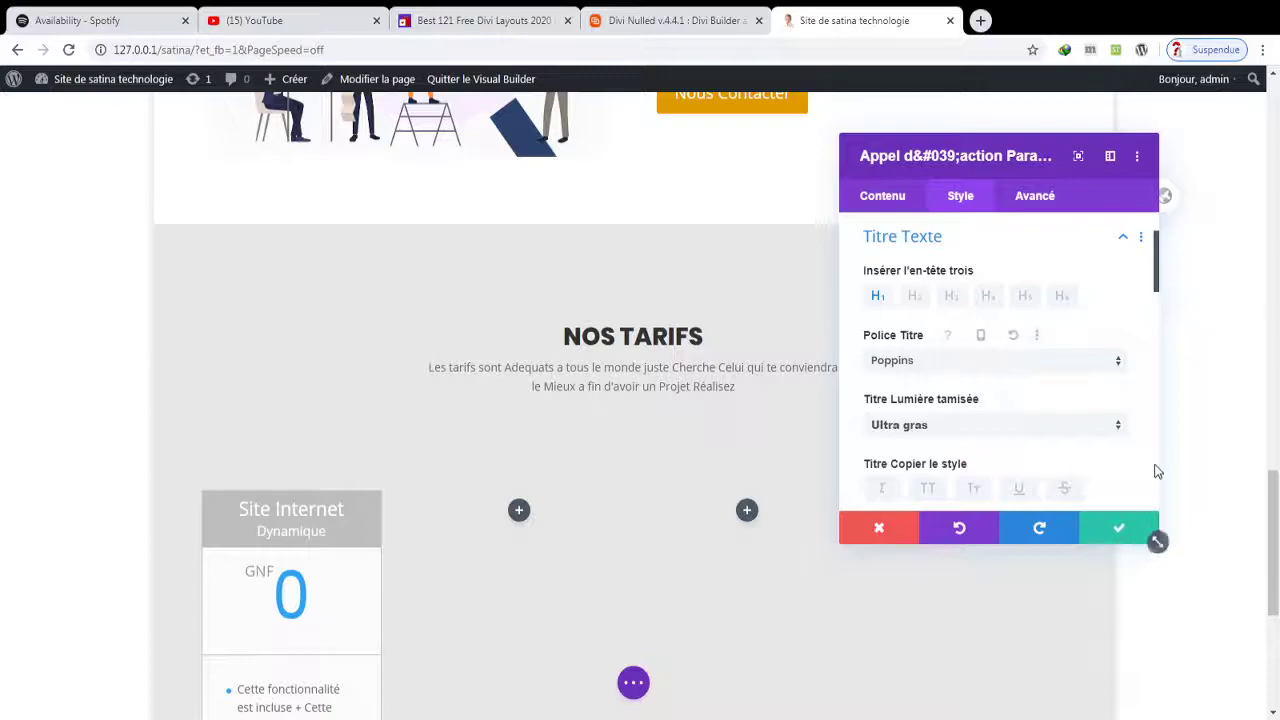
- Set the NOS TARIFS body text to the Poppins font with Semi Gras weight and apply the module's style changes
{"action": "left_click", "coordinate": [883, 196]}
{"action": "left_click", "coordinate": [960, 196]}
{"action": "scroll", "coordinate": [1000, 260], "scroll_direction": "up", "scroll_amount": 1}
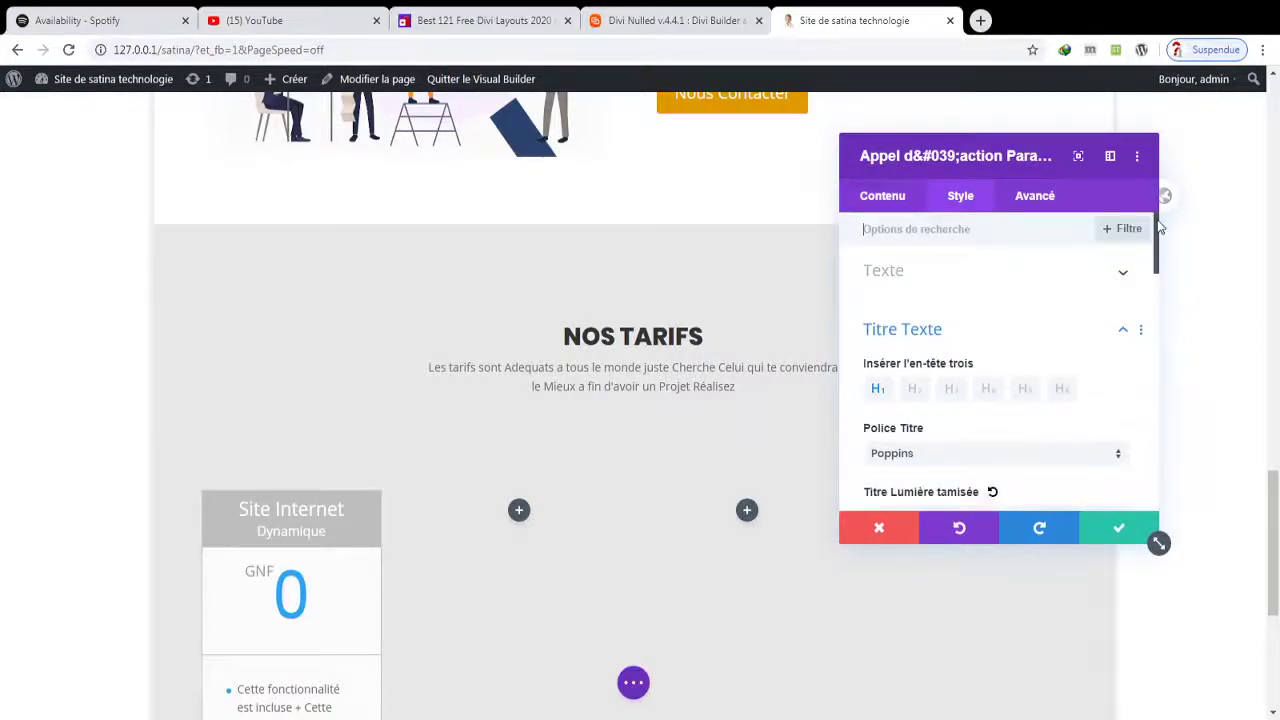
{"action": "left_click", "coordinate": [1121, 332]}
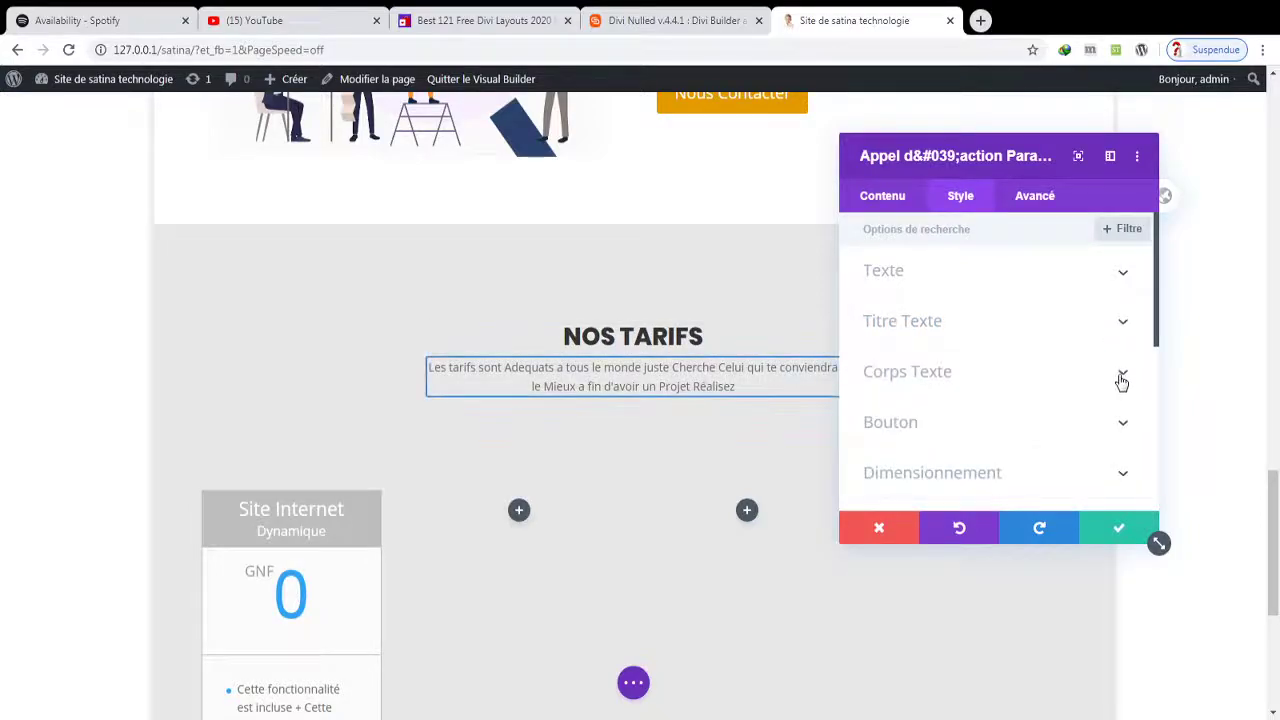
{"action": "left_click", "coordinate": [1120, 378]}
{"action": "left_click", "coordinate": [920, 347]}
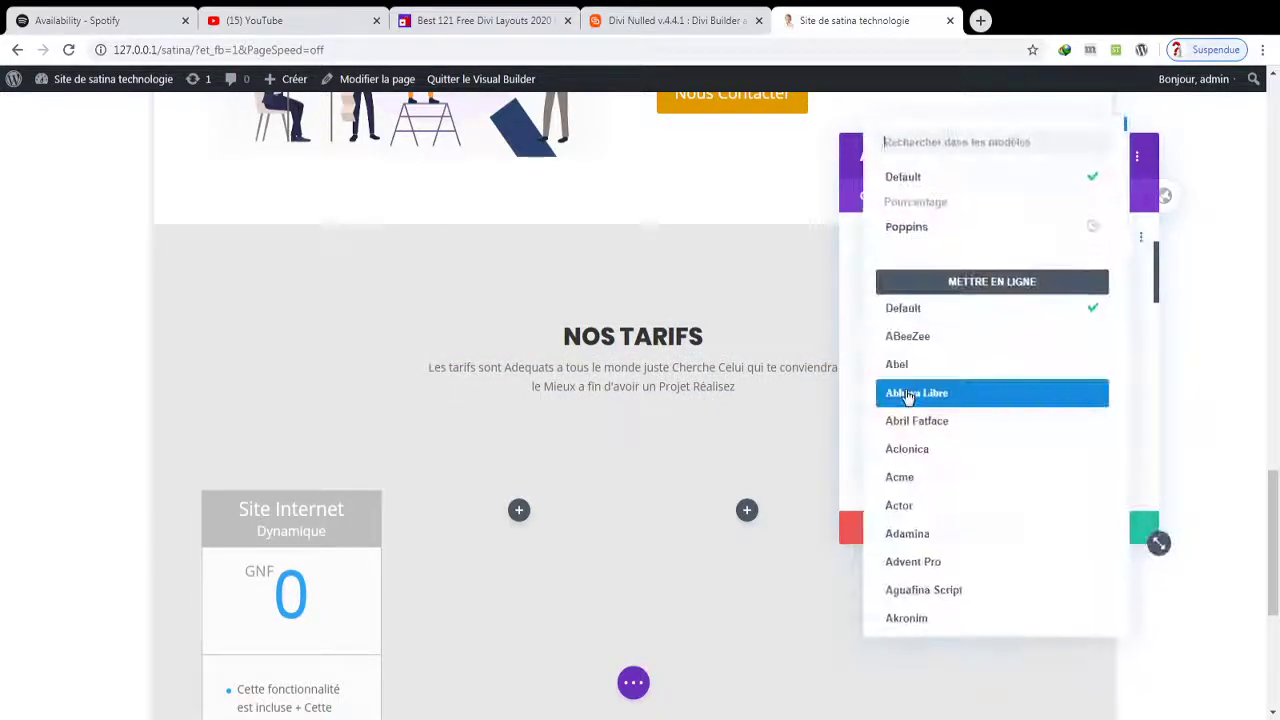
{"action": "left_click", "coordinate": [915, 237]}
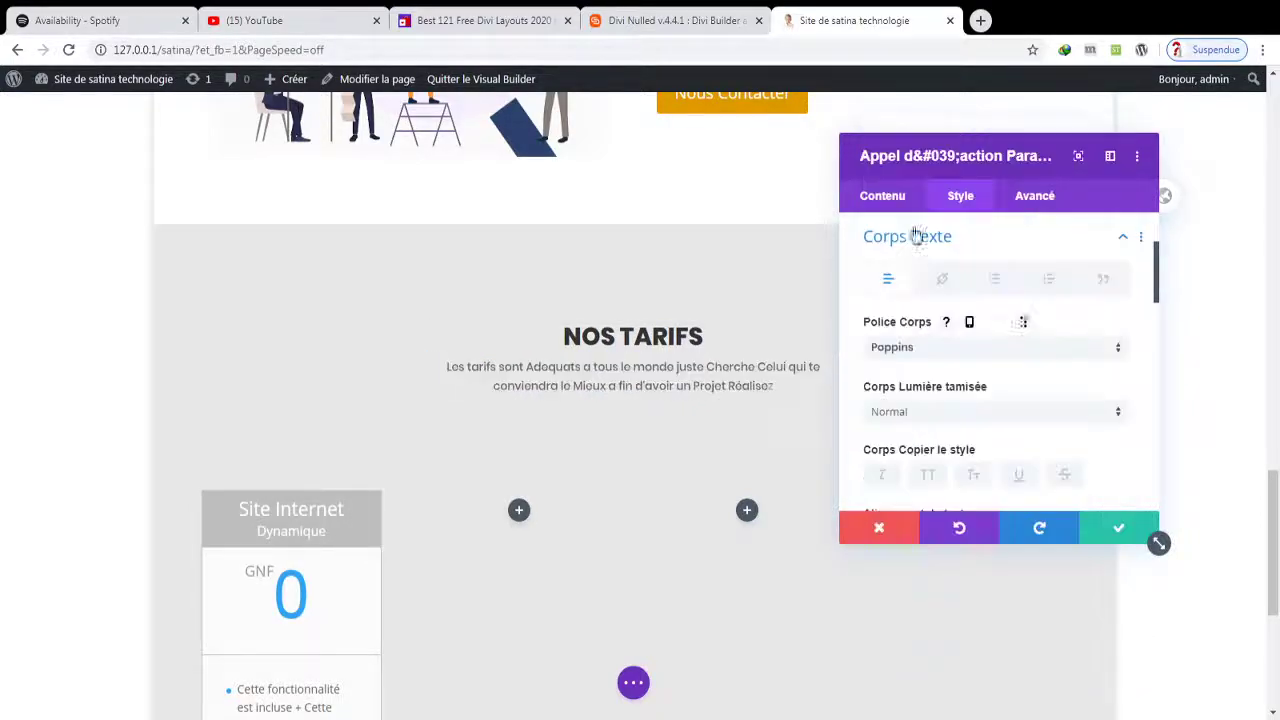
{"action": "left_click", "coordinate": [923, 412]}
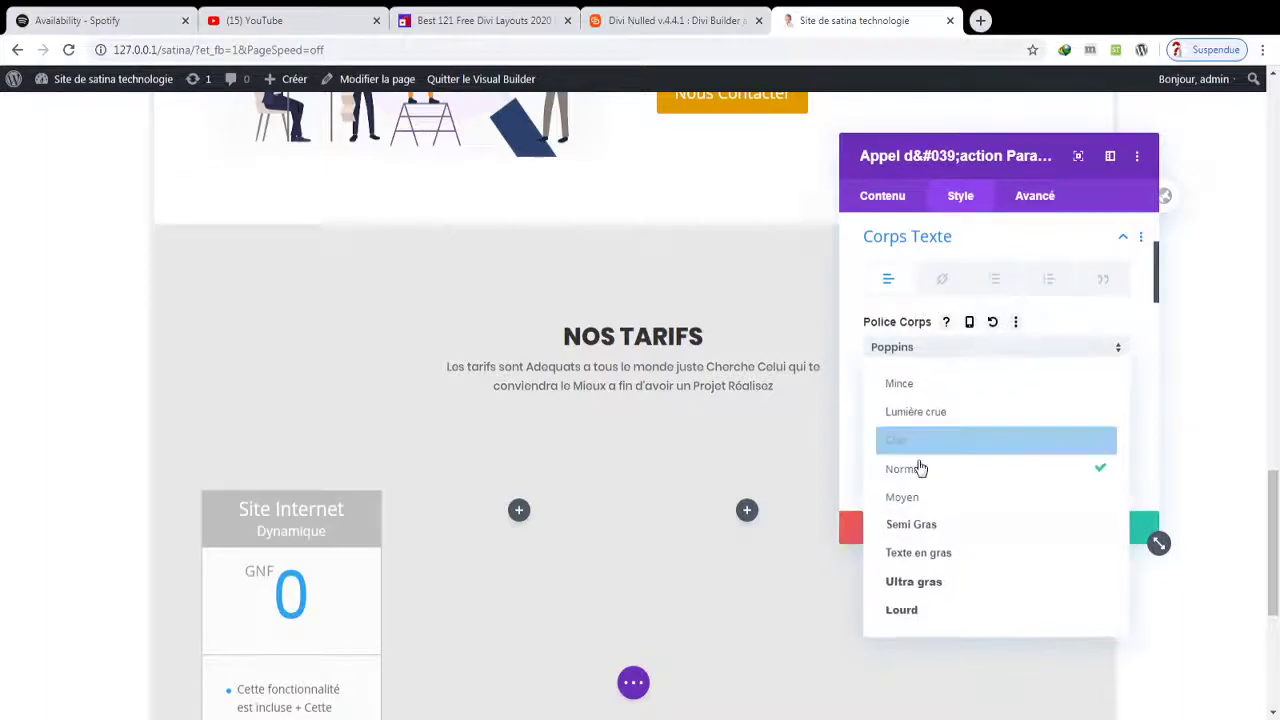
{"action": "left_click", "coordinate": [903, 536]}
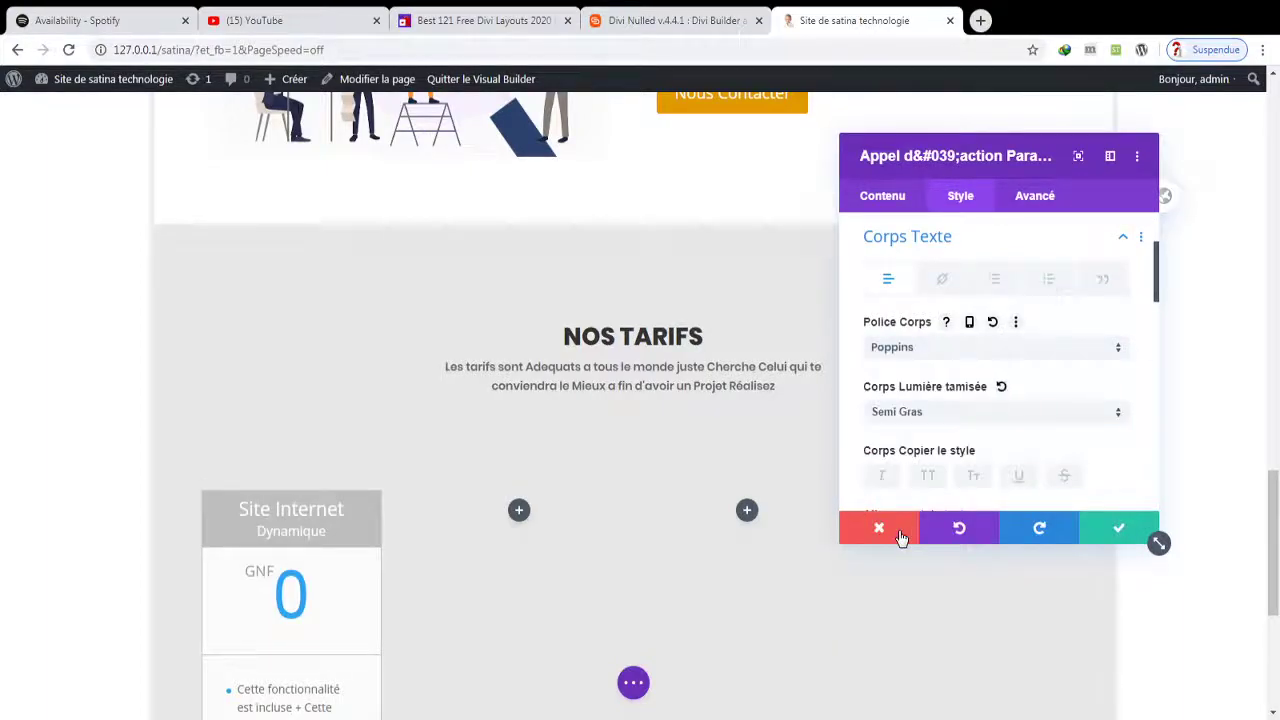
{"action": "left_click", "coordinate": [1118, 530]}
- Open the Site Internet pricing table's item settings and set its frequency to "Ans"
{"action": "scroll", "coordinate": [1278, 535], "scroll_direction": "down", "scroll_amount": 2}
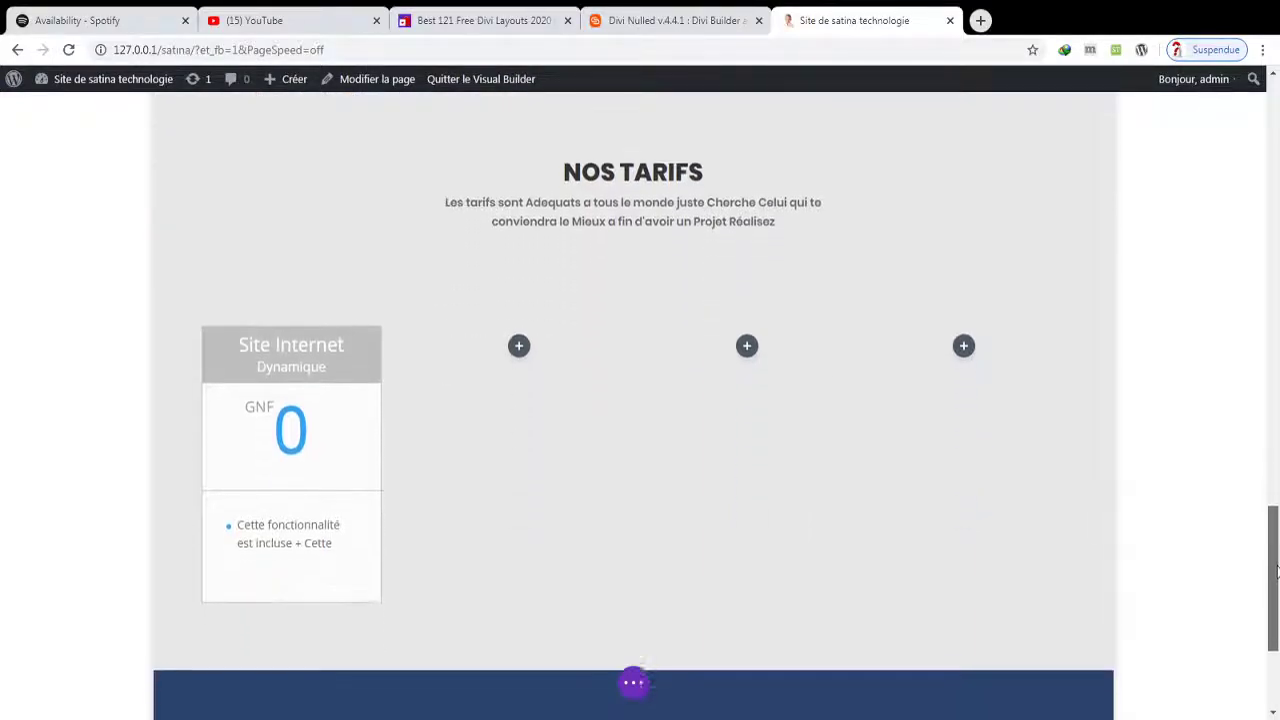
{"action": "left_click", "coordinate": [636, 686]}
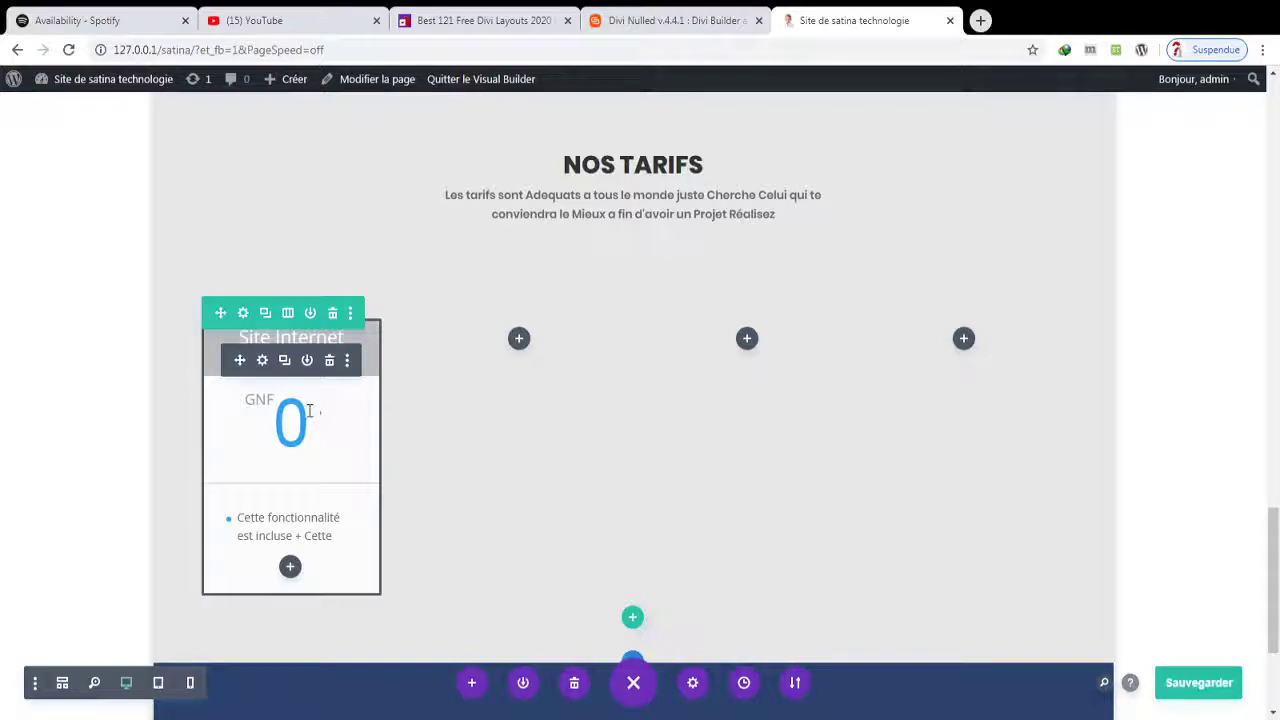
{"action": "left_click", "coordinate": [263, 362]}
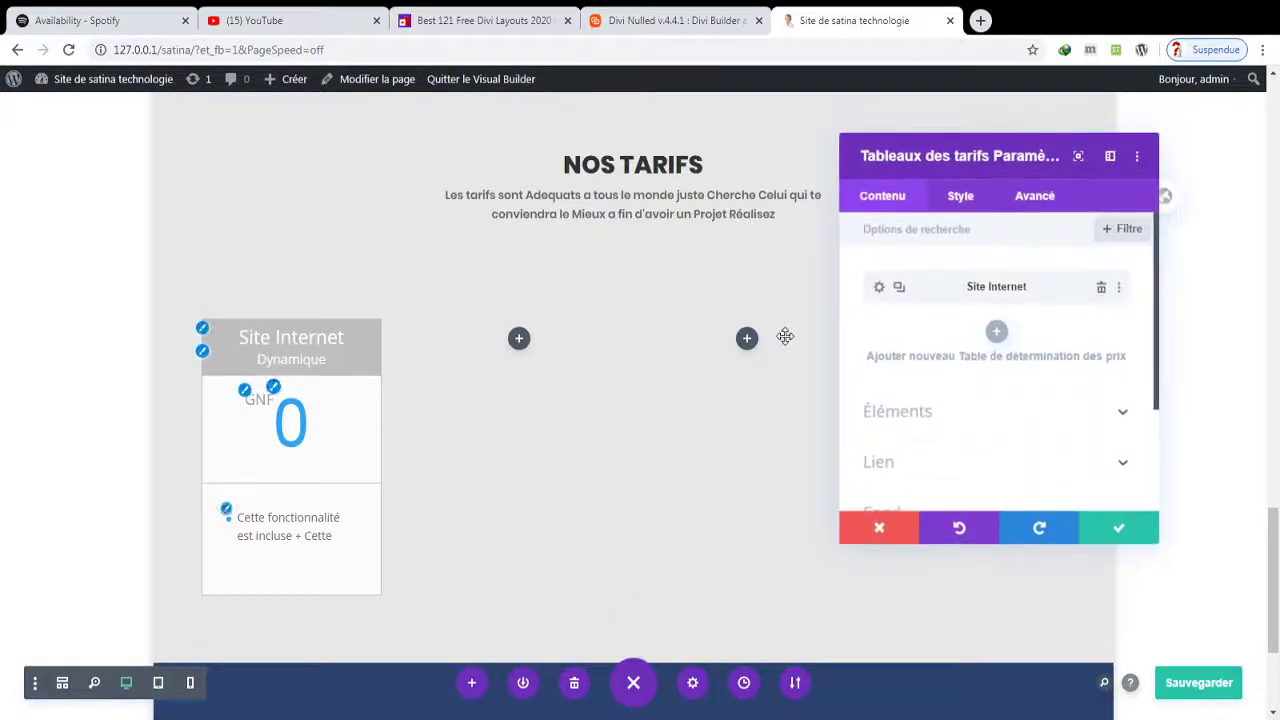
{"action": "left_click", "coordinate": [879, 290]}
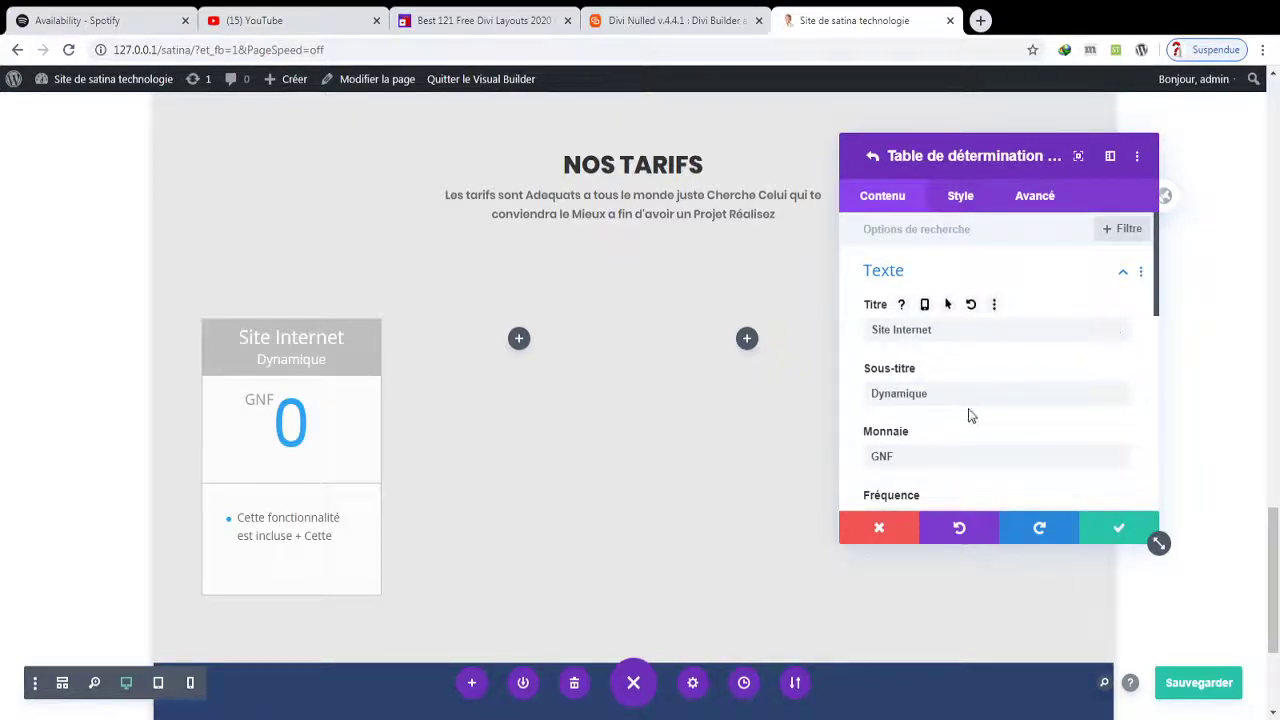
{"action": "left_click_drag", "start_coordinate": [1156, 282], "coordinate": [1165, 312]}
{"action": "scroll", "coordinate": [1083, 311], "scroll_direction": "down", "scroll_amount": 1}
{"action": "left_click", "coordinate": [958, 349]}
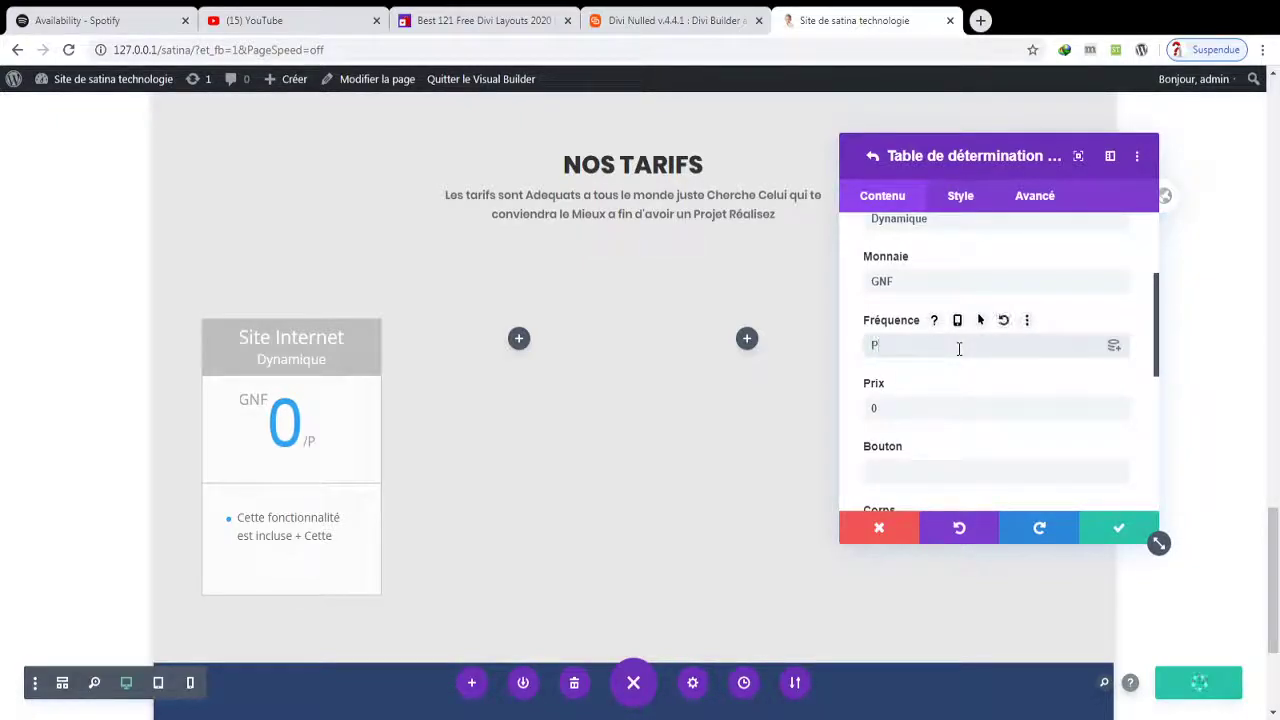
{"action": "type", "text": "Ans"}
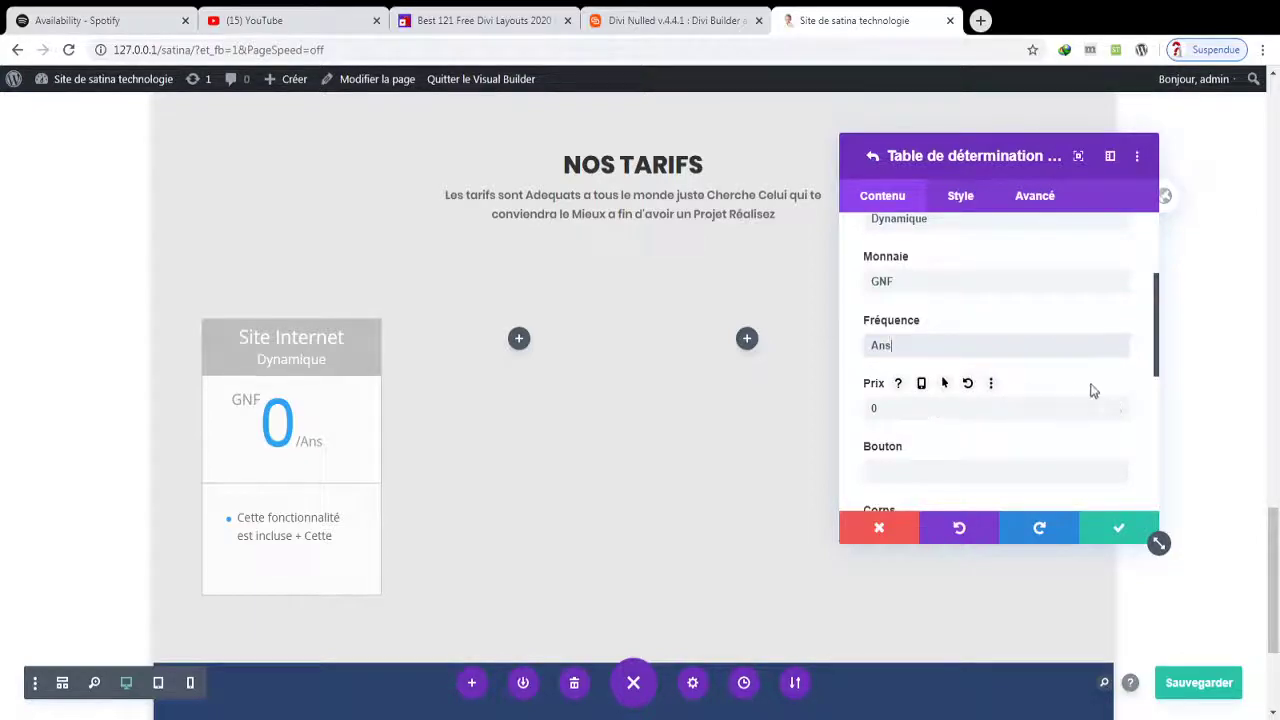
- Set the Site Internet pricing table's button text to "Commencer"
{"action": "scroll", "coordinate": [1157, 348], "scroll_direction": "down", "scroll_amount": 1}
{"action": "left_click_drag", "start_coordinate": [1157, 348], "coordinate": [1150, 388]}
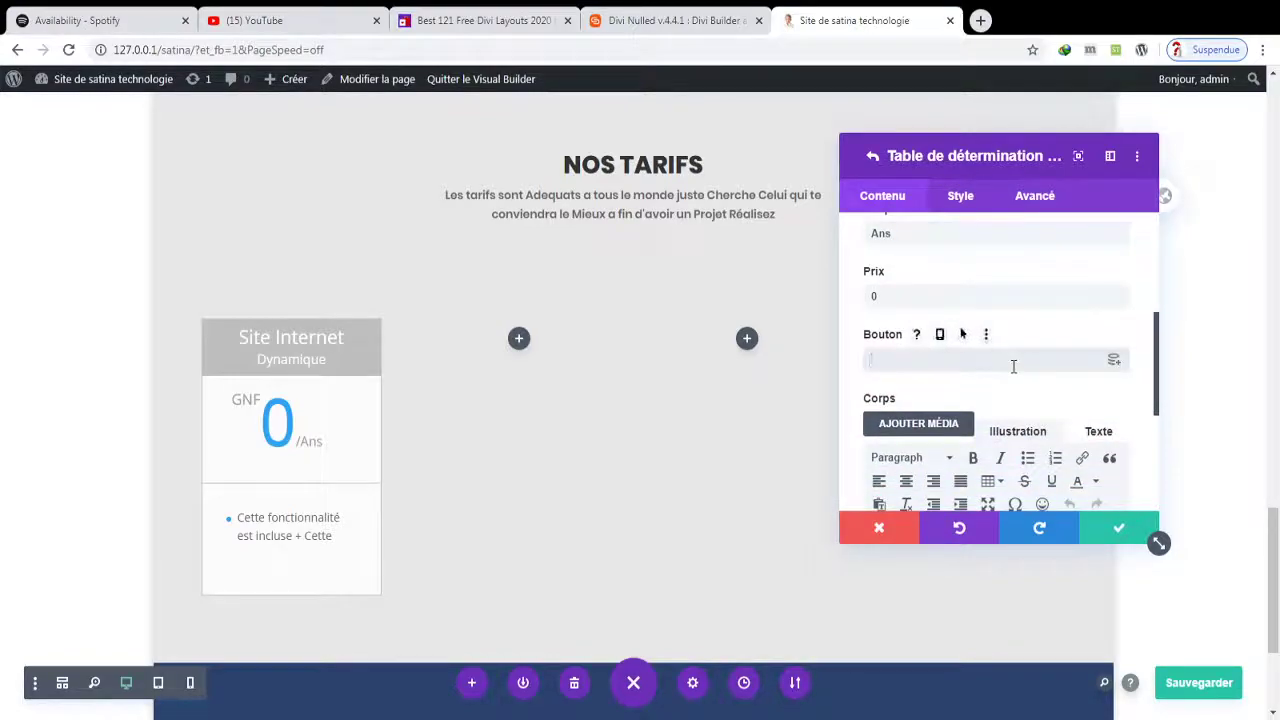
{"action": "type", "text": "ommencer"}
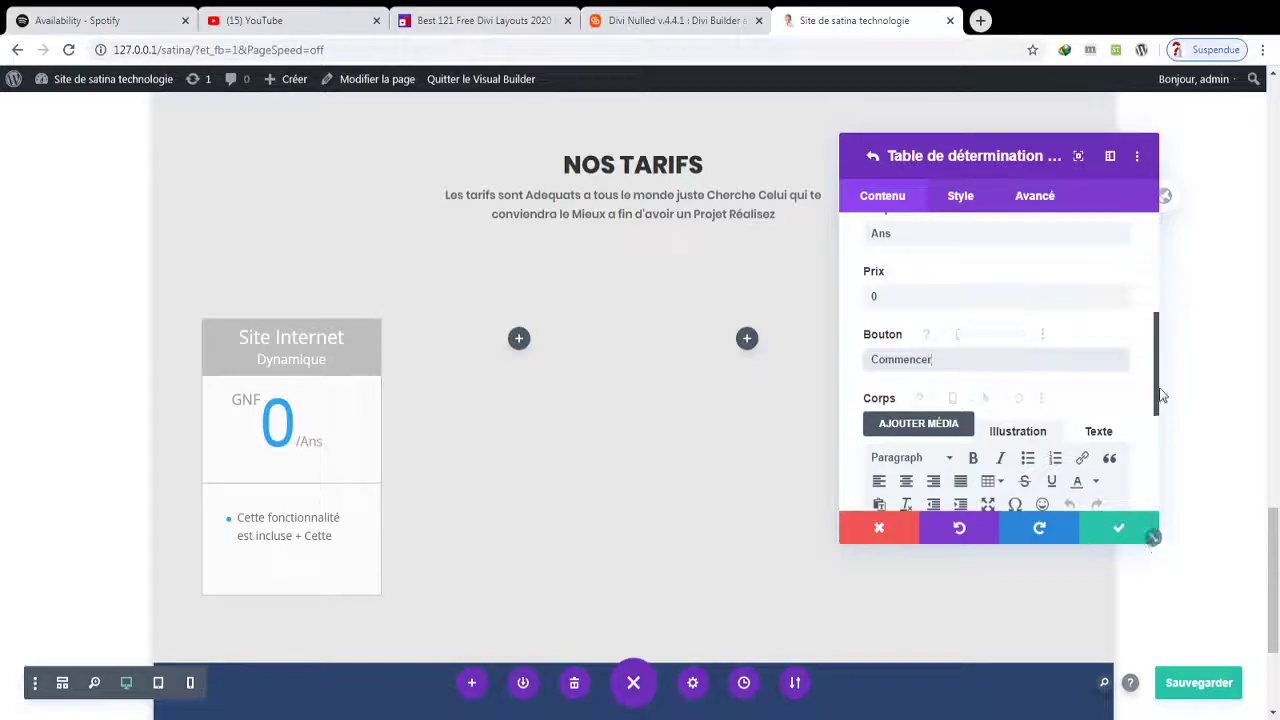
- Split the pricing table's body text before "+ Cette" and reword the first line as "+ Les fonctionnalités est incluses"
{"action": "left_click_drag", "start_coordinate": [1160, 398], "coordinate": [885, 437]}
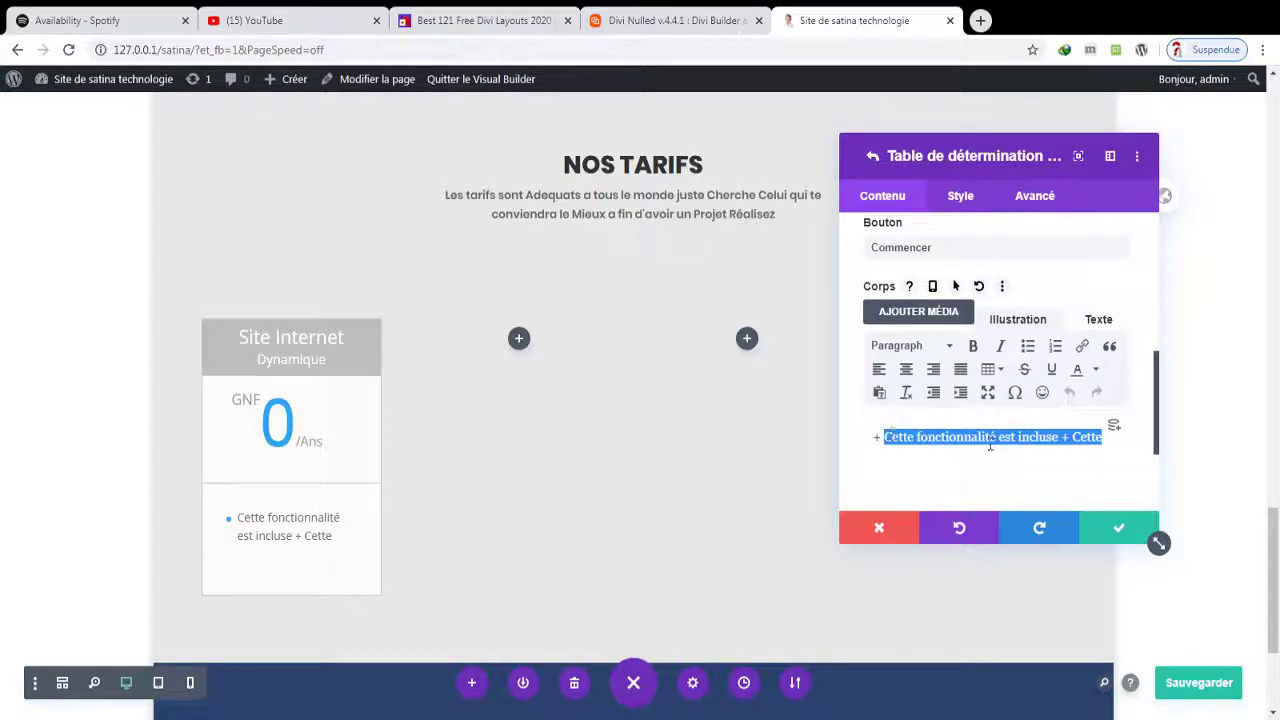
{"action": "left_click", "coordinate": [1063, 437]}
{"action": "key", "text": "Return"}
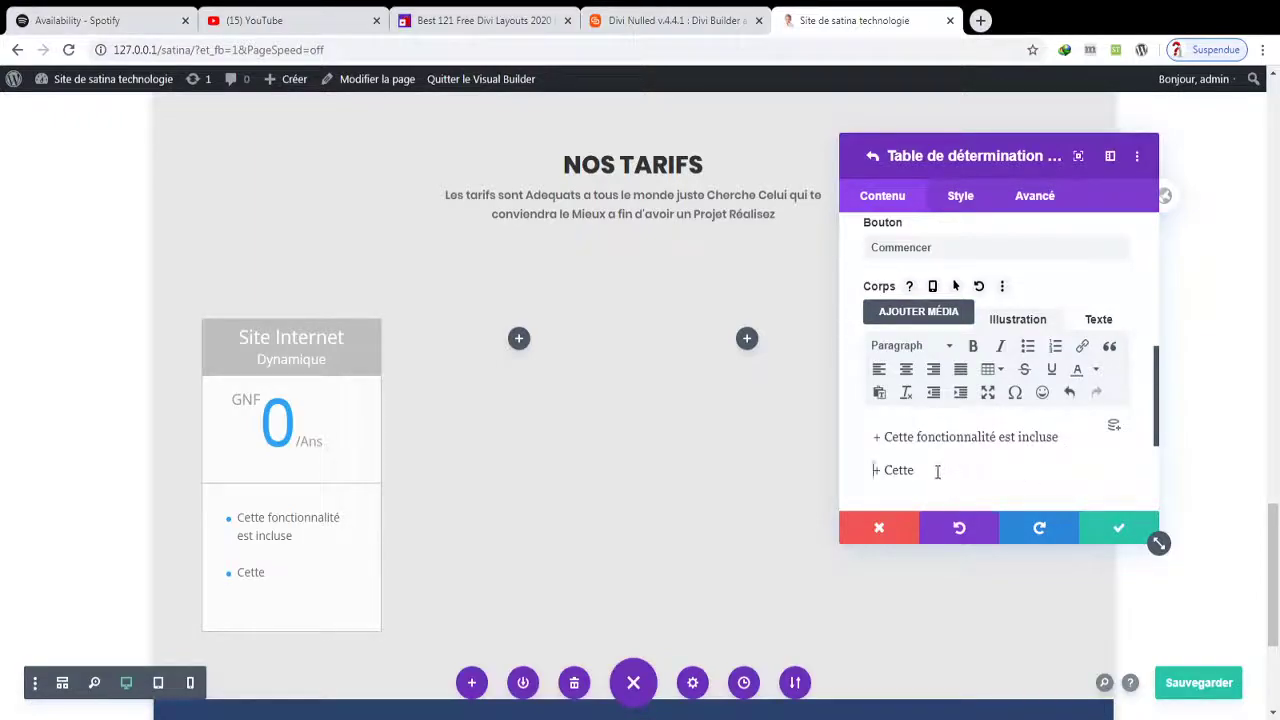
{"action": "double_click", "coordinate": [901, 437]}
{"action": "key", "text": "BackSpace"}
{"action": "type", "text": "Les "}
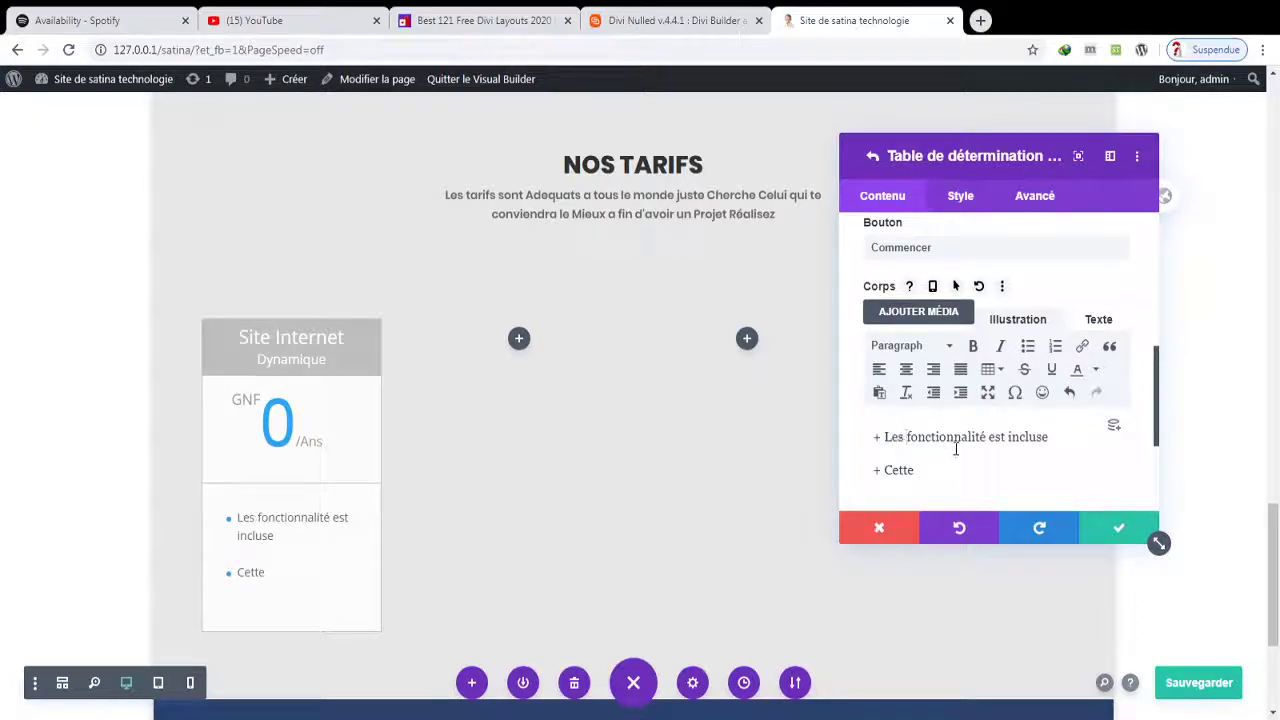
{"action": "type", "text": "s"}
- Replace the body's "+ Cette" line with "- Catalogue Gratuits", add "- Site Démo" below it, and save the page
{"action": "key", "text": "BackSpace"}
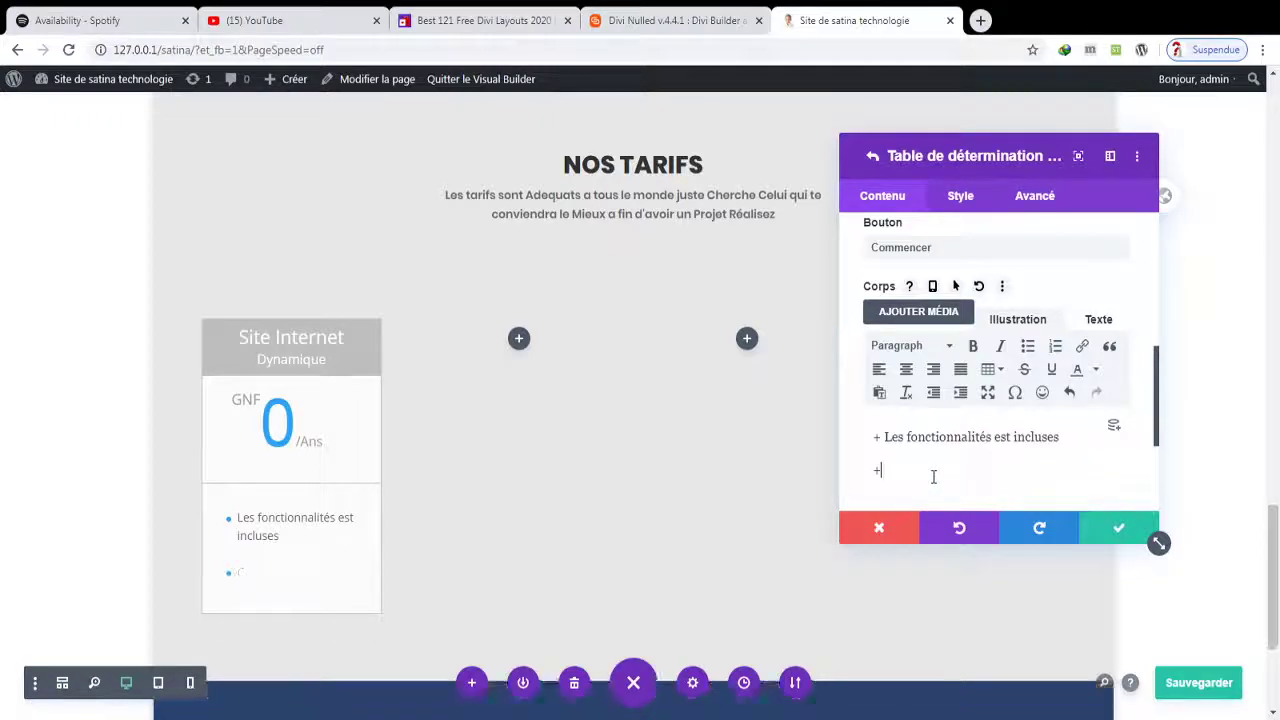
{"action": "type", "text": "-"}
{"action": "type", "text": "Catalogue Gratuit"}
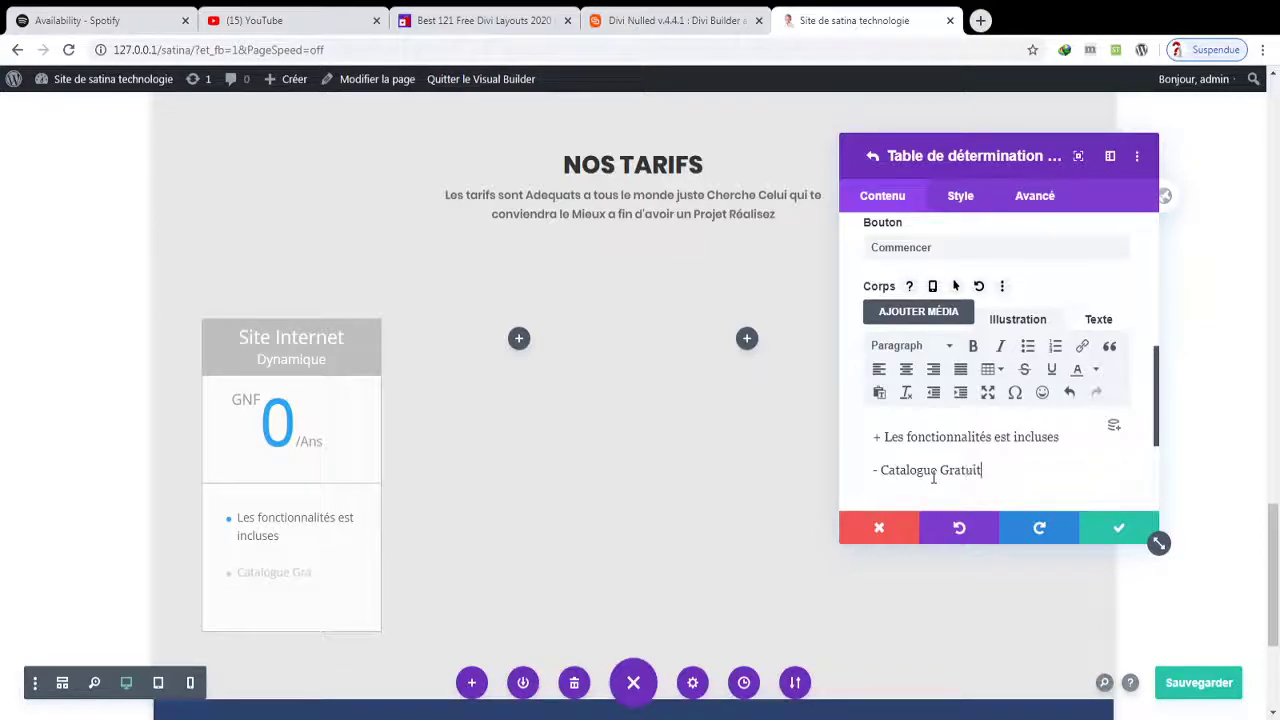
{"action": "type", "text": "s"}
{"action": "key", "text": "Return"}
{"action": "type", "text": "-"}
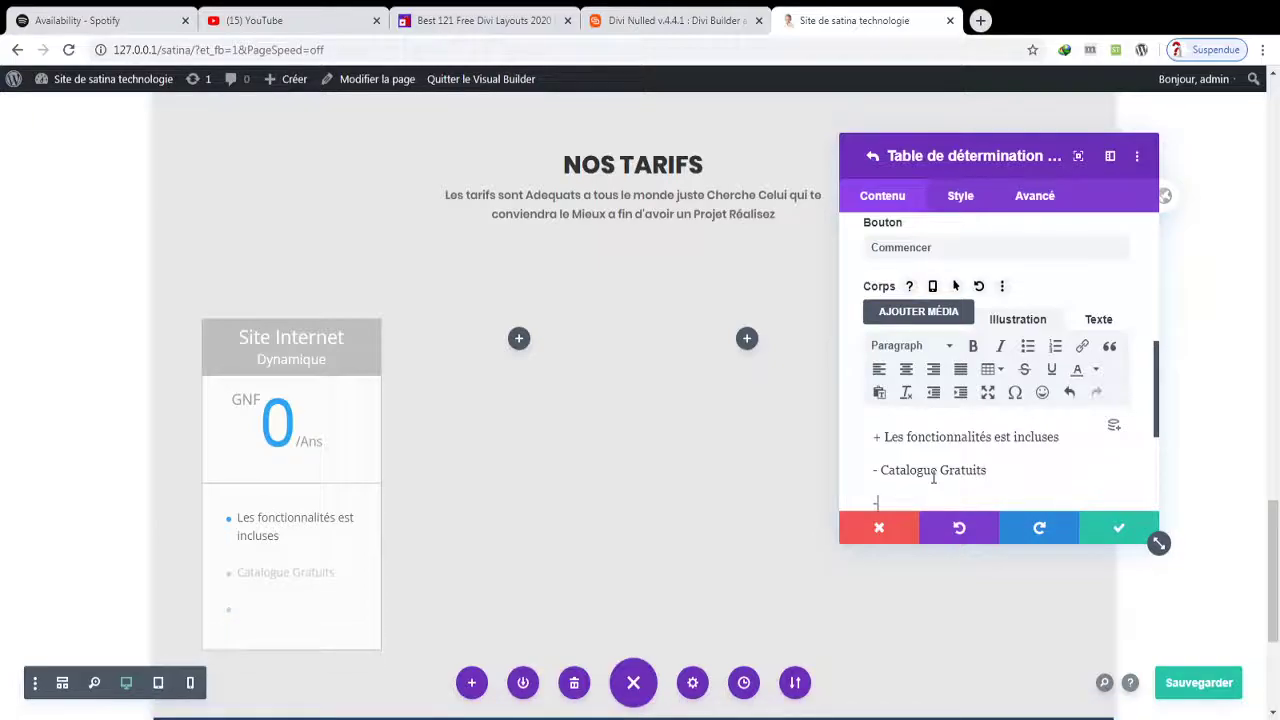
{"action": "key", "text": "ctrl+s"}
{"action": "type", "text": "Site D"}
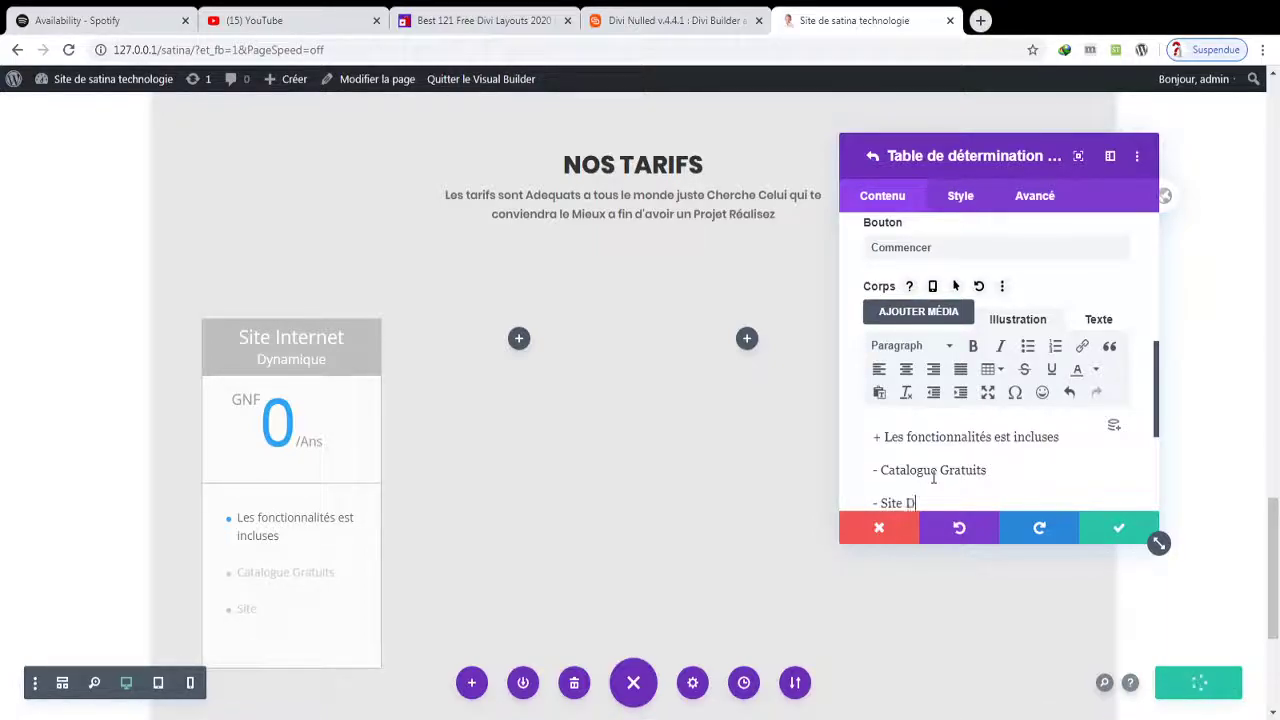
{"action": "type", "text": "émo"}
{"action": "key", "text": "Return"}
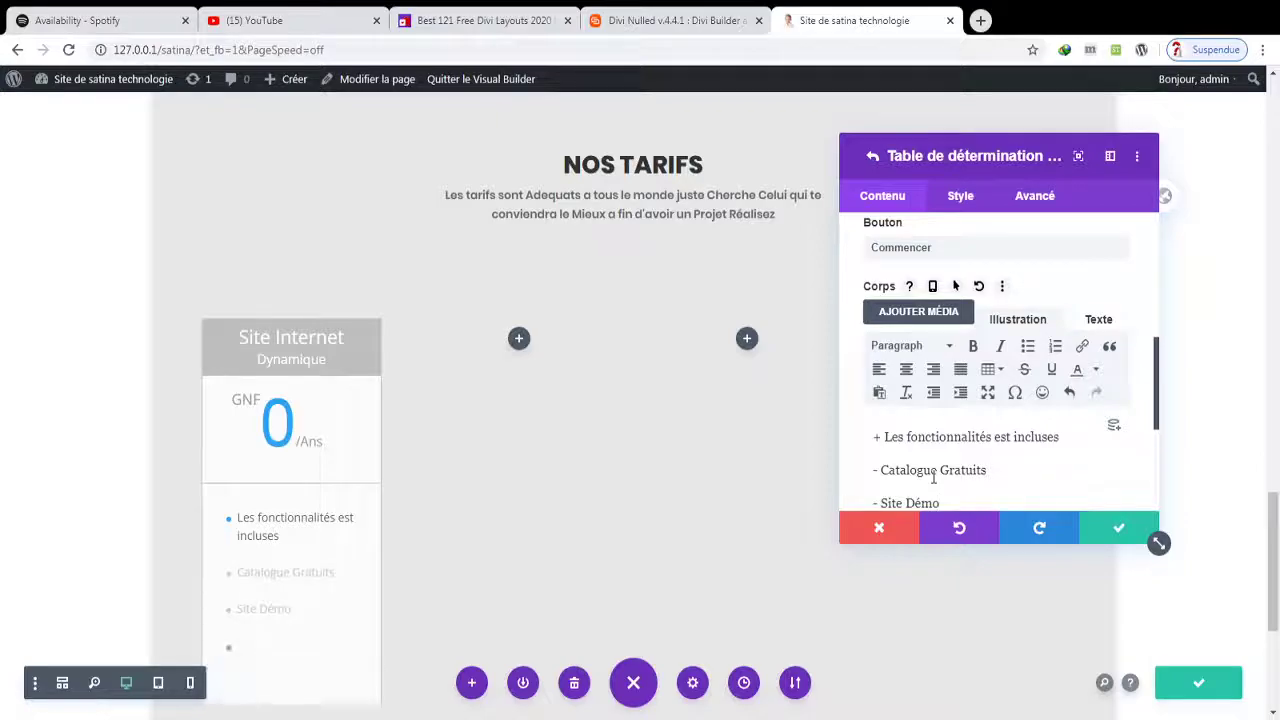
- Add the lines "- Tutoriel Gratuit" and "- Télécharger Limité (5)" to the pricing table's body text and save the page
{"action": "type", "text": "- Tuti"}
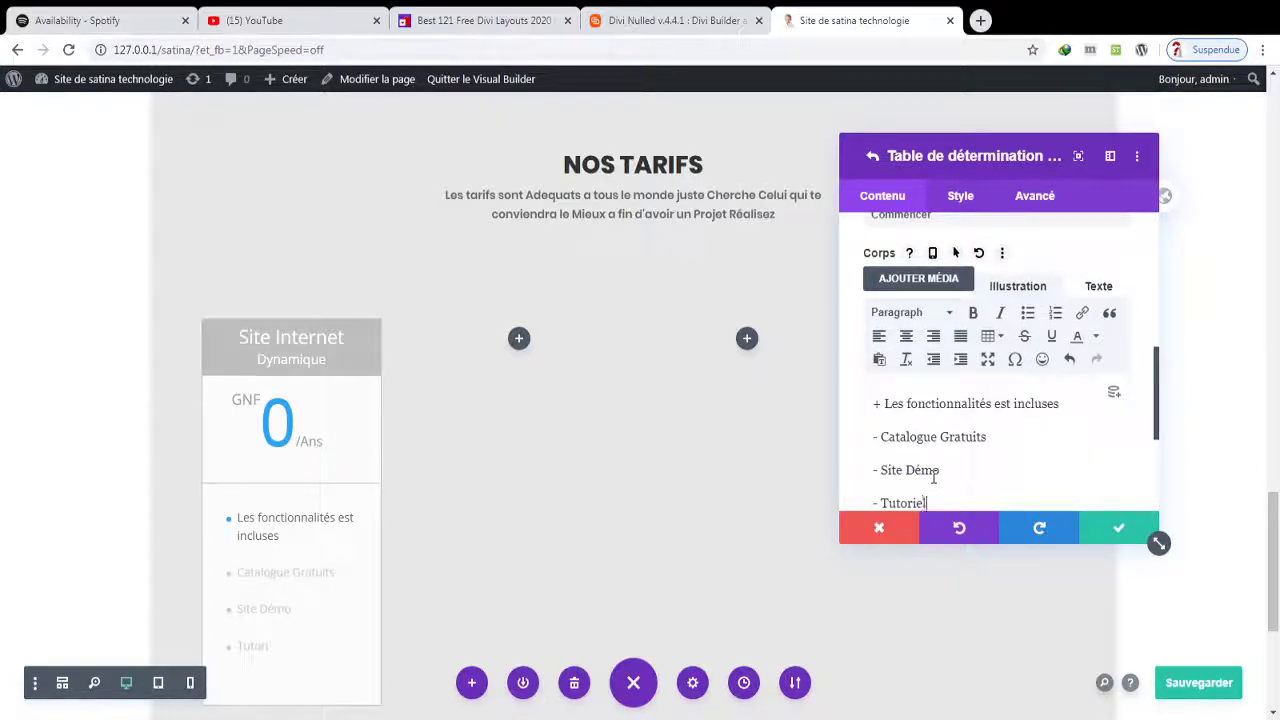
{"action": "type", "text": "riel Gratuit"}
{"action": "key", "text": "Return"}
{"action": "type", "text": "-"}
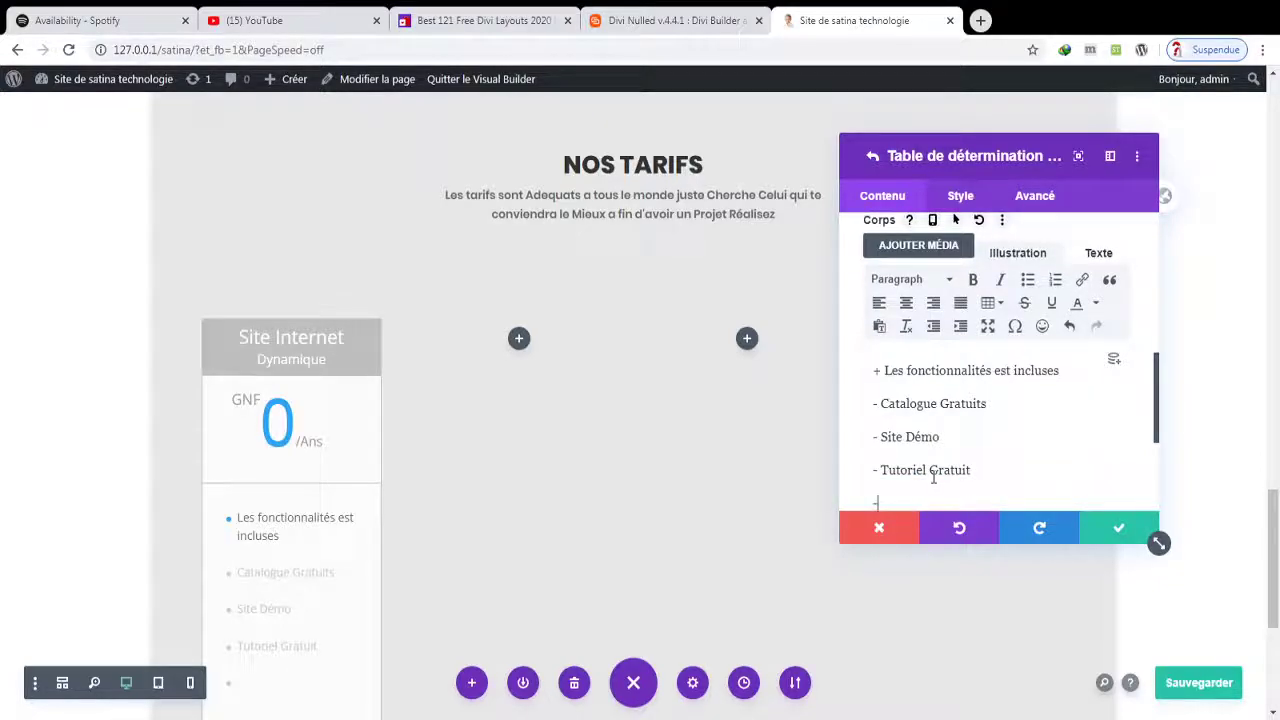
{"action": "type", "text": " N"}
{"action": "type", "text": "éléc"}
{"action": "type", "text": "harger Limité (5"}
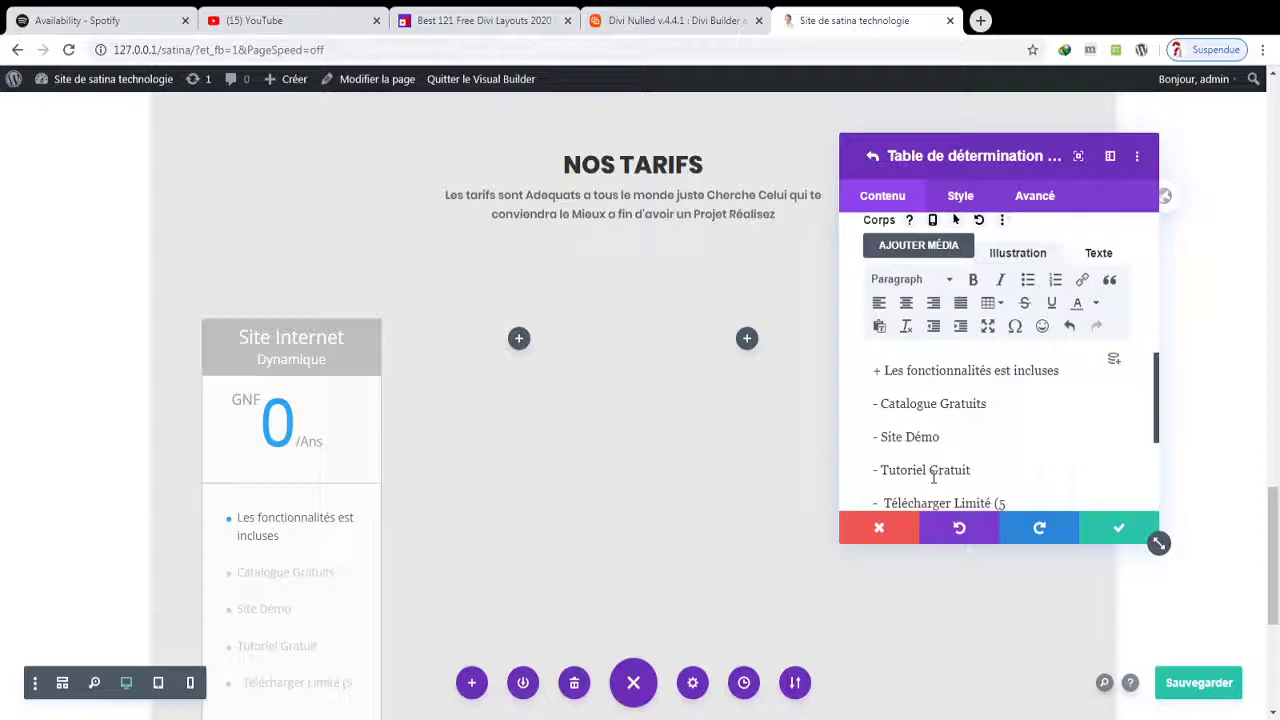
{"action": "key", "text": "ctrl+s"}
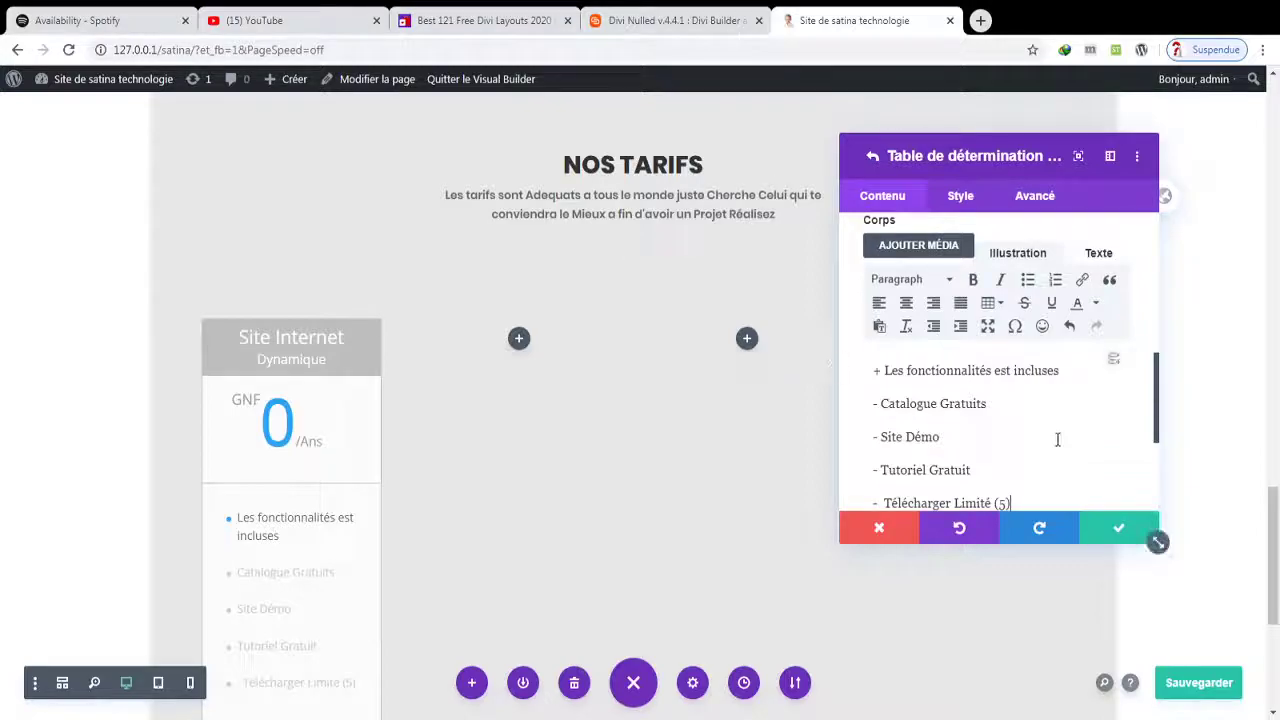
{"action": "scroll", "coordinate": [1160, 405], "scroll_direction": "down", "scroll_amount": 5}
{"action": "scroll", "coordinate": [1160, 410], "scroll_direction": "up", "scroll_amount": 4}
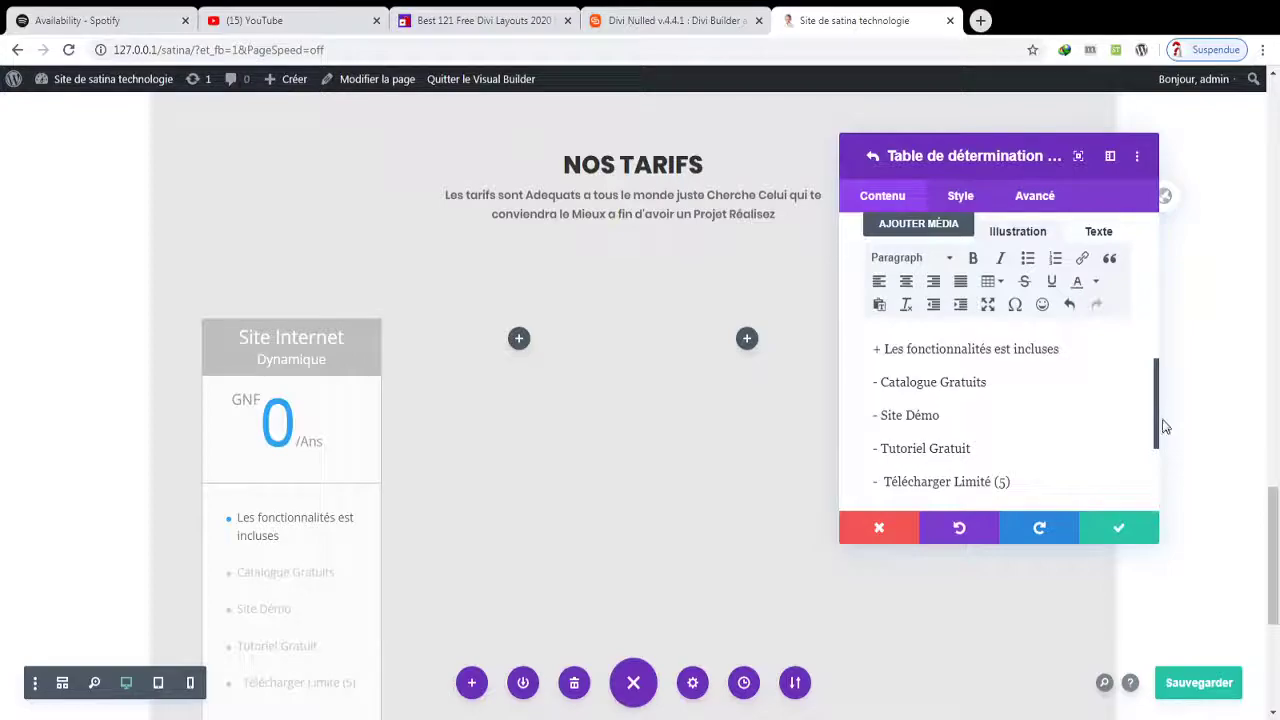
{"action": "scroll", "coordinate": [1157, 423], "scroll_direction": "up", "scroll_amount": 3}
{"action": "scroll", "coordinate": [1157, 423], "scroll_direction": "down", "scroll_amount": 3}
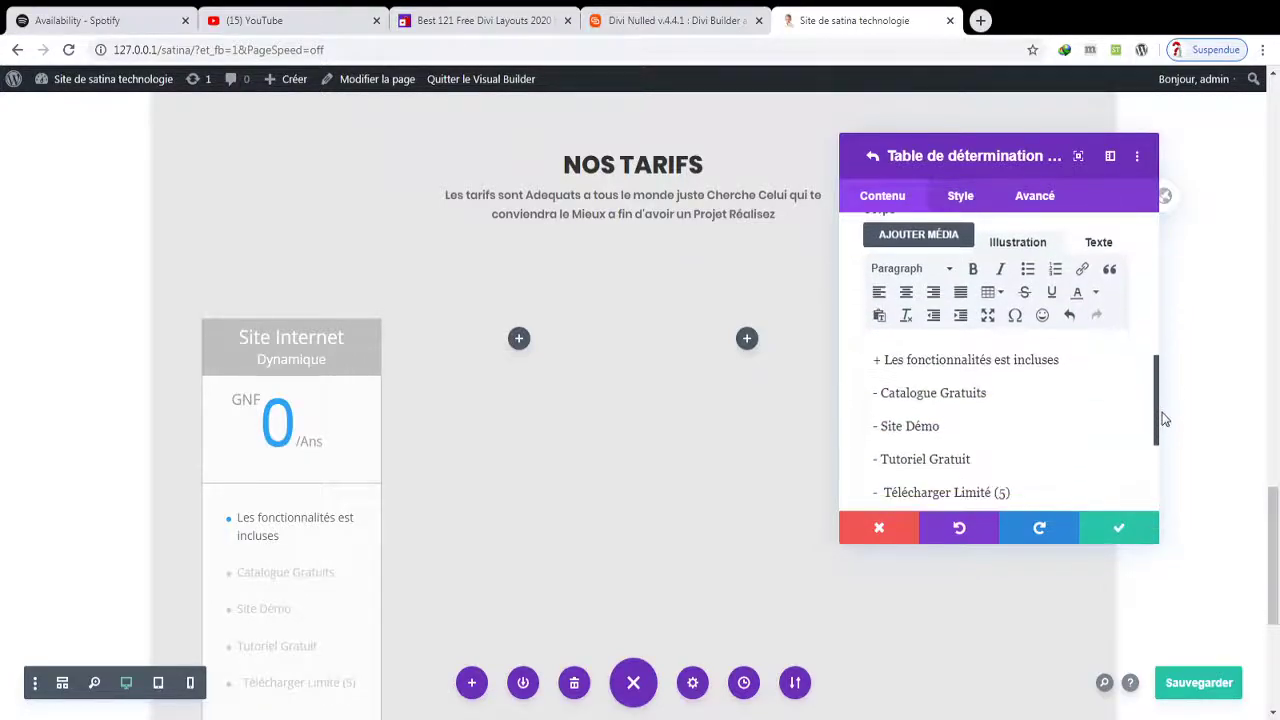
- Set the Site Internet pricing table's body text font to Poppins and its line height to 1.1em
{"action": "left_click", "coordinate": [950, 197]}
{"action": "left_click", "coordinate": [990, 371]}
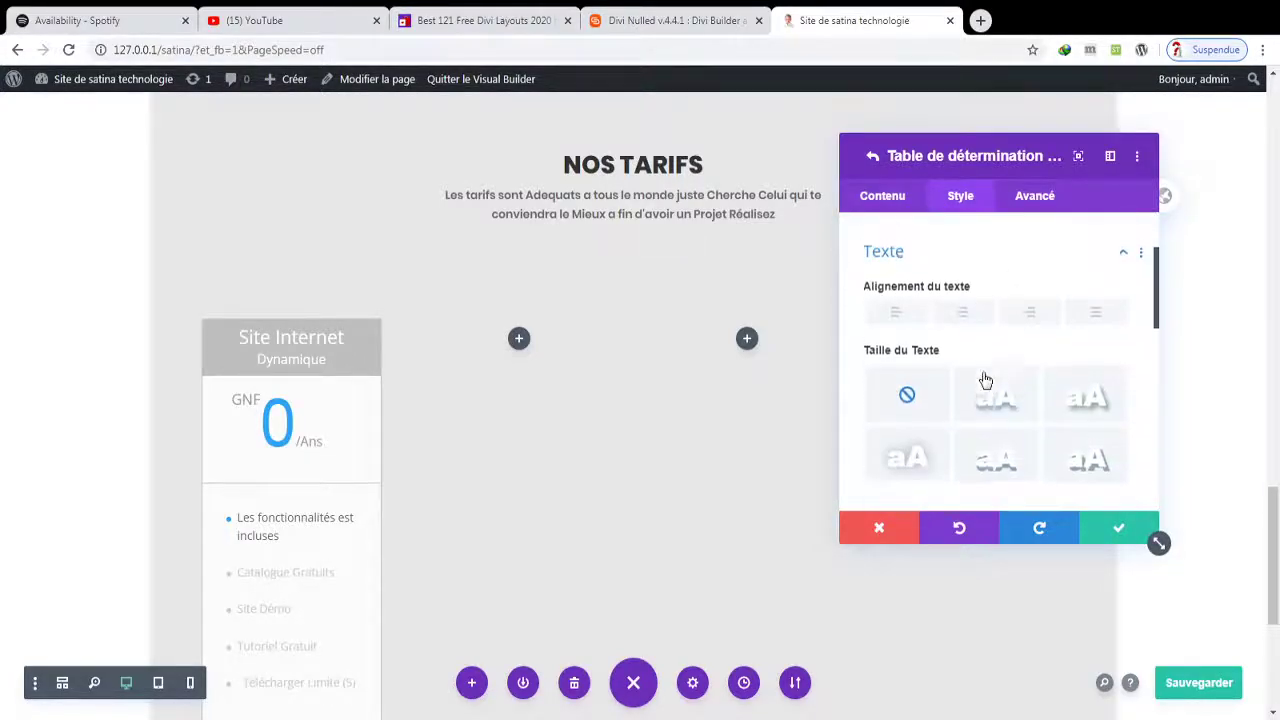
{"action": "left_click_drag", "start_coordinate": [1157, 274], "coordinate": [1155, 310]}
{"action": "left_click", "coordinate": [1059, 388]}
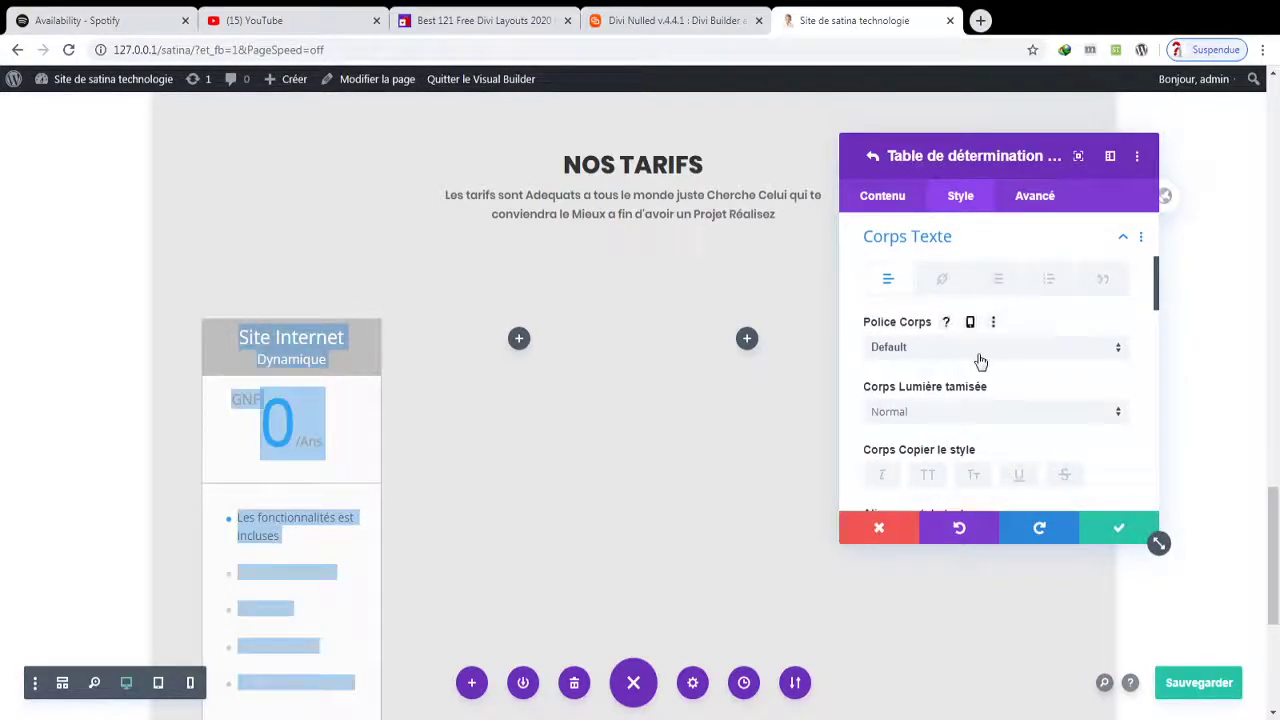
{"action": "left_click", "coordinate": [979, 354]}
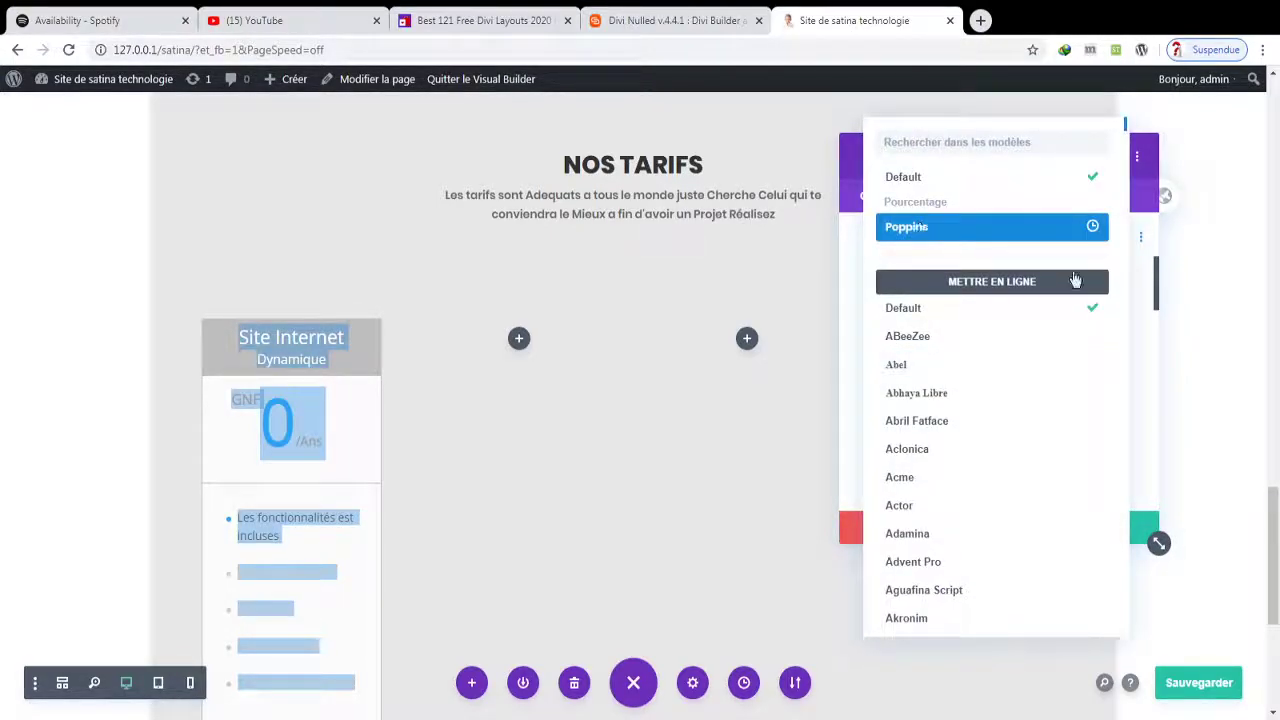
{"action": "left_click", "coordinate": [1008, 228]}
{"action": "left_click_drag", "start_coordinate": [1160, 287], "coordinate": [1160, 375]}
{"action": "left_click_drag", "start_coordinate": [924, 355], "coordinate": [877, 357]}
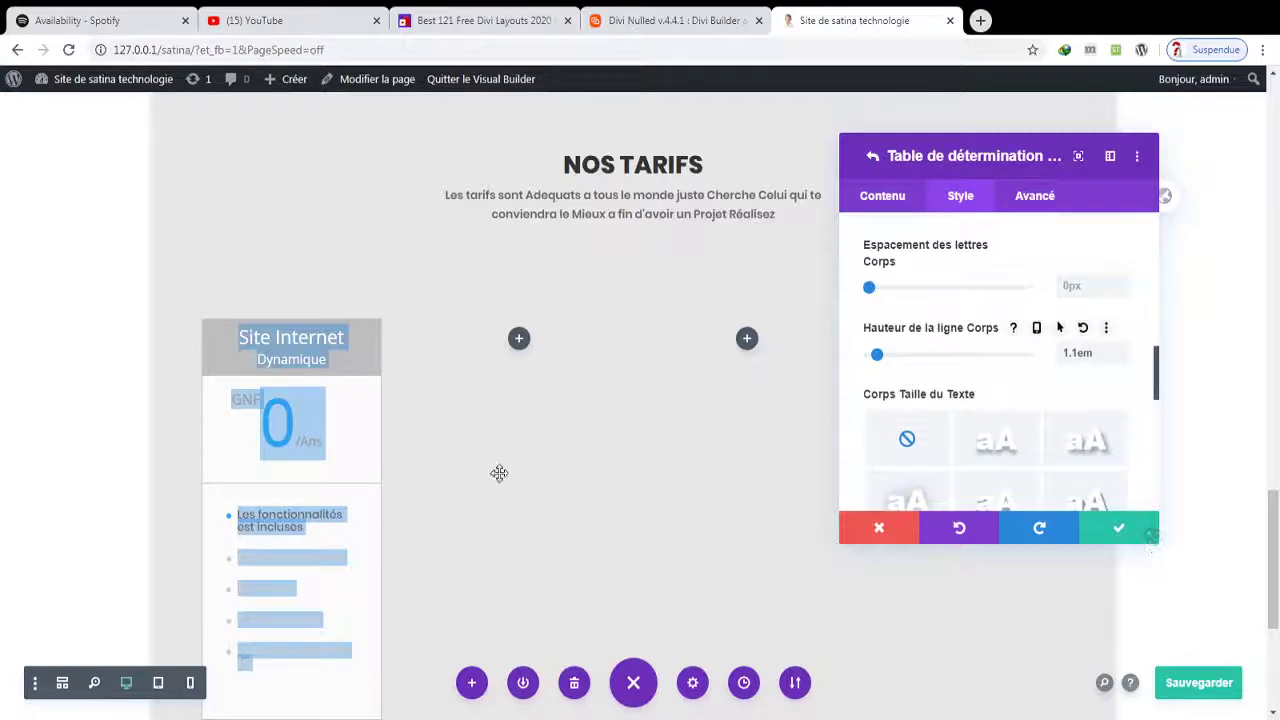
- Apply the Site Internet table's settings, save the page and close the pricing module's settings
{"action": "left_click", "coordinate": [307, 587]}
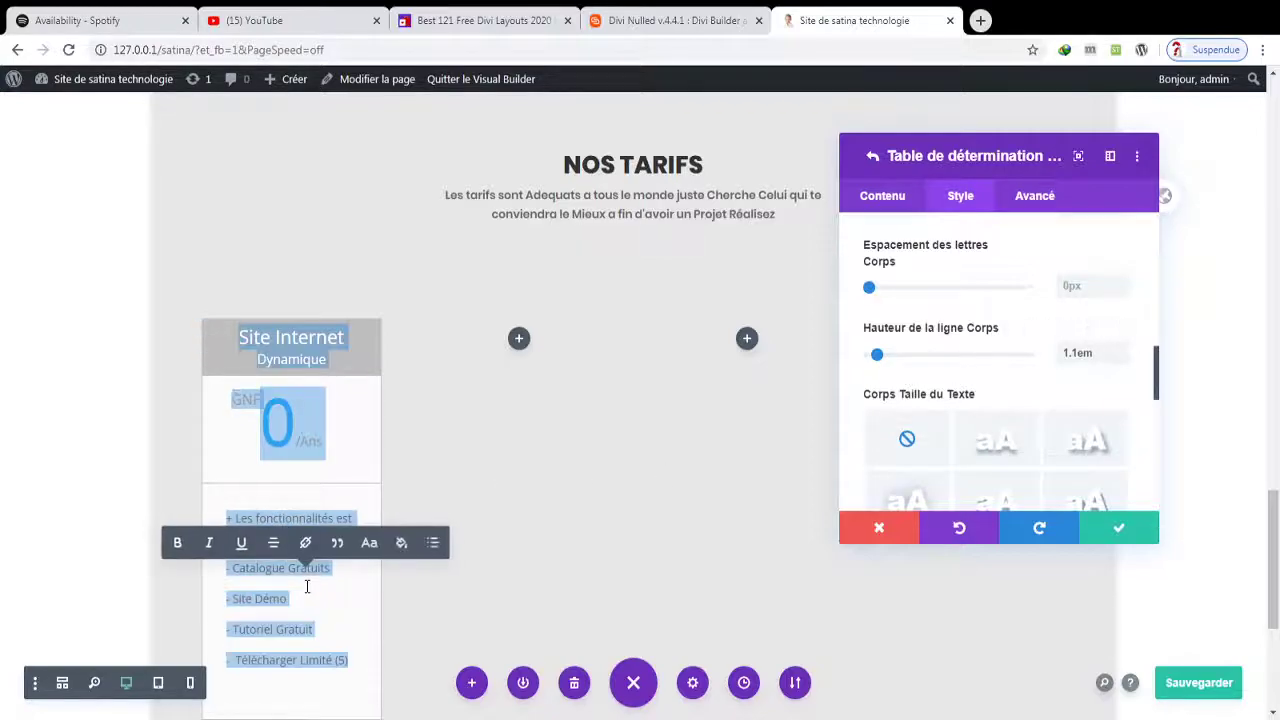
{"action": "left_click", "coordinate": [1118, 529]}
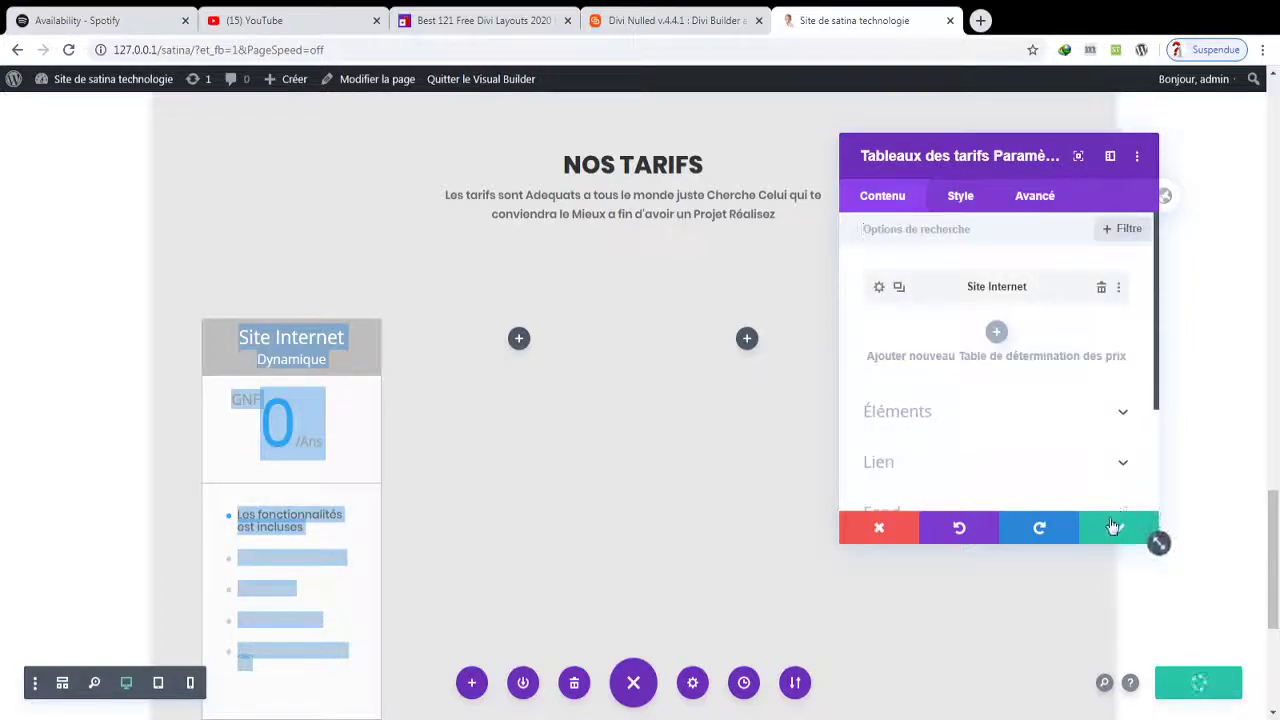
{"action": "key", "text": "Escape"}
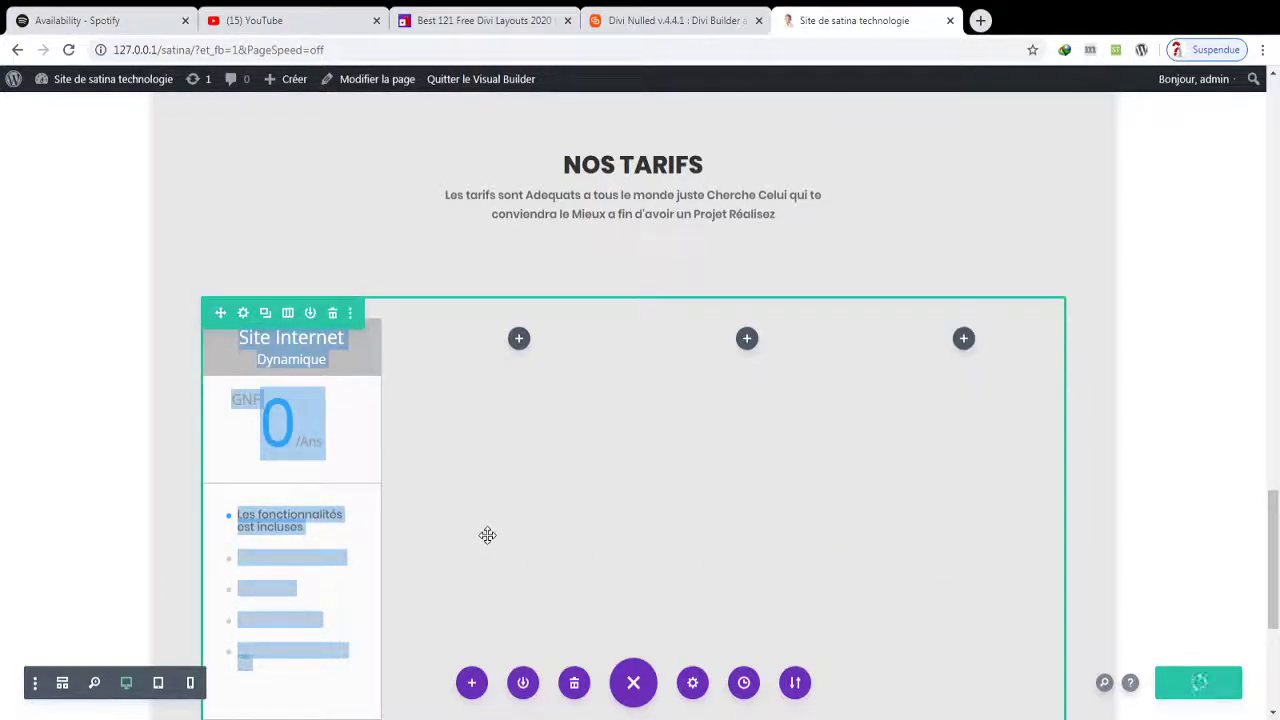
{"action": "scroll", "coordinate": [1274, 500], "scroll_direction": "down", "scroll_amount": 2}
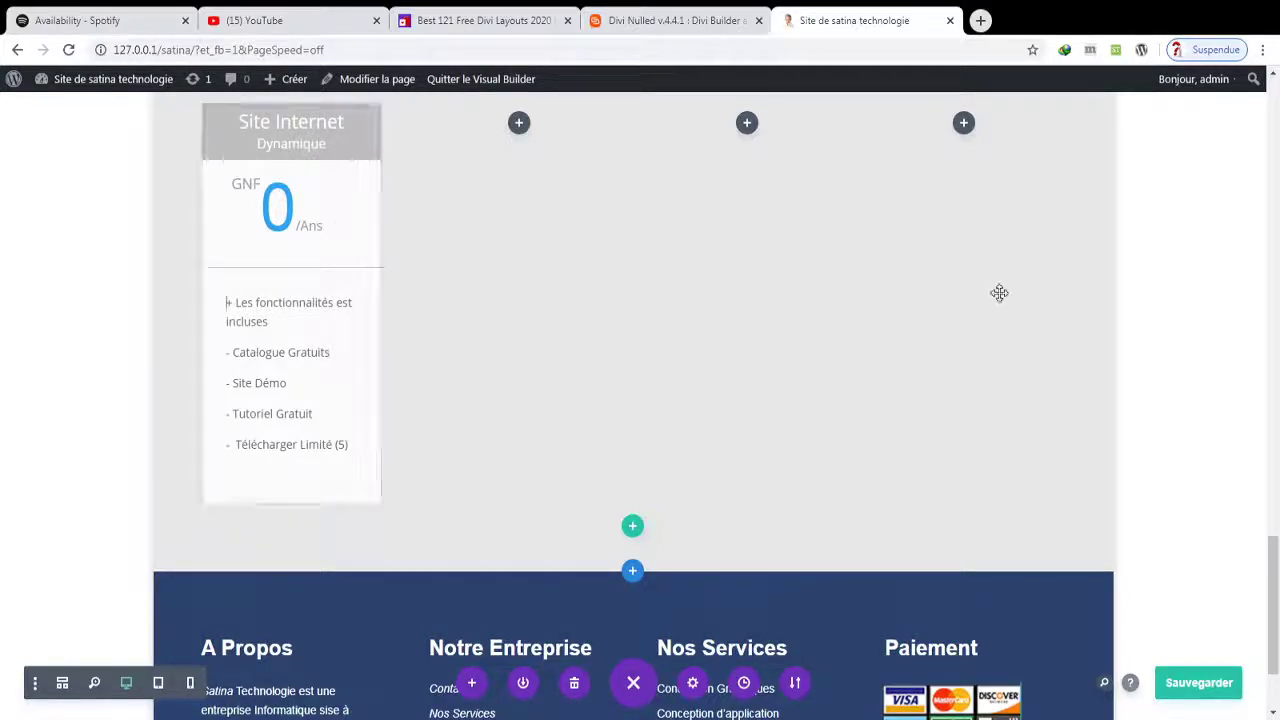
- Reopen the Site Internet table's style settings and align its general text to the left
{"action": "left_click_drag", "start_coordinate": [1275, 588], "coordinate": [1275, 529]}
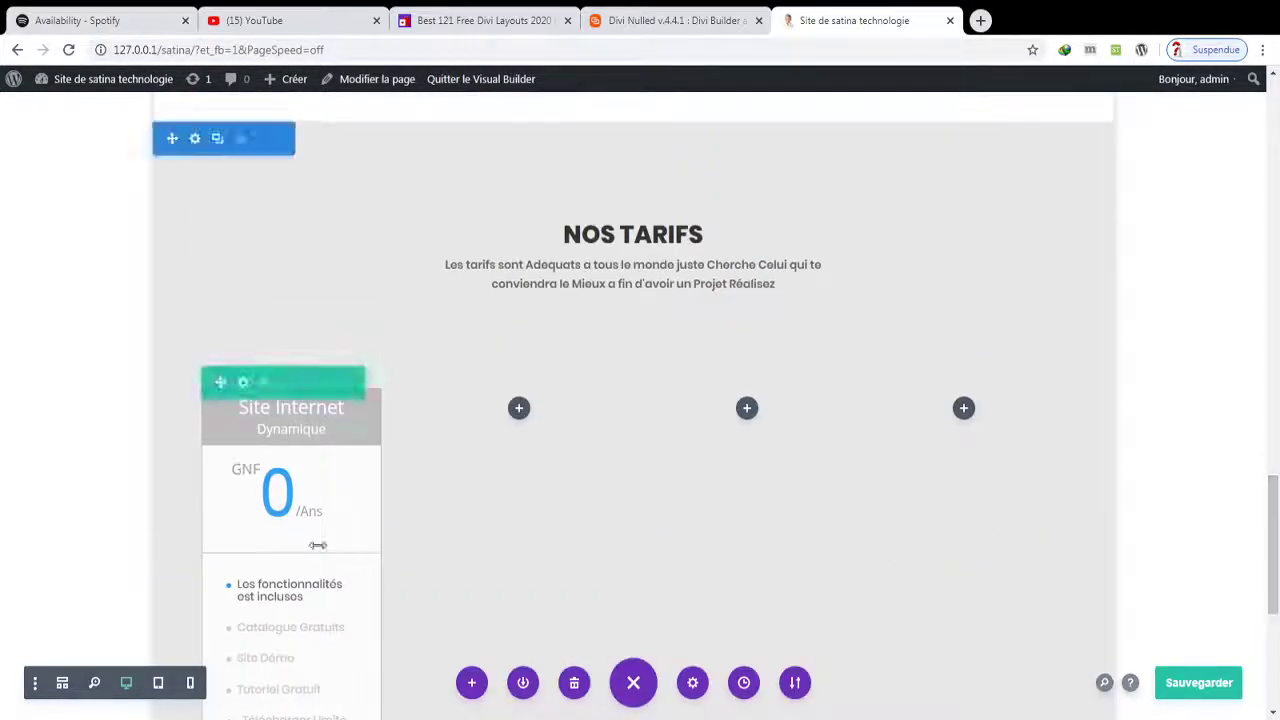
{"action": "left_click", "coordinate": [262, 430]}
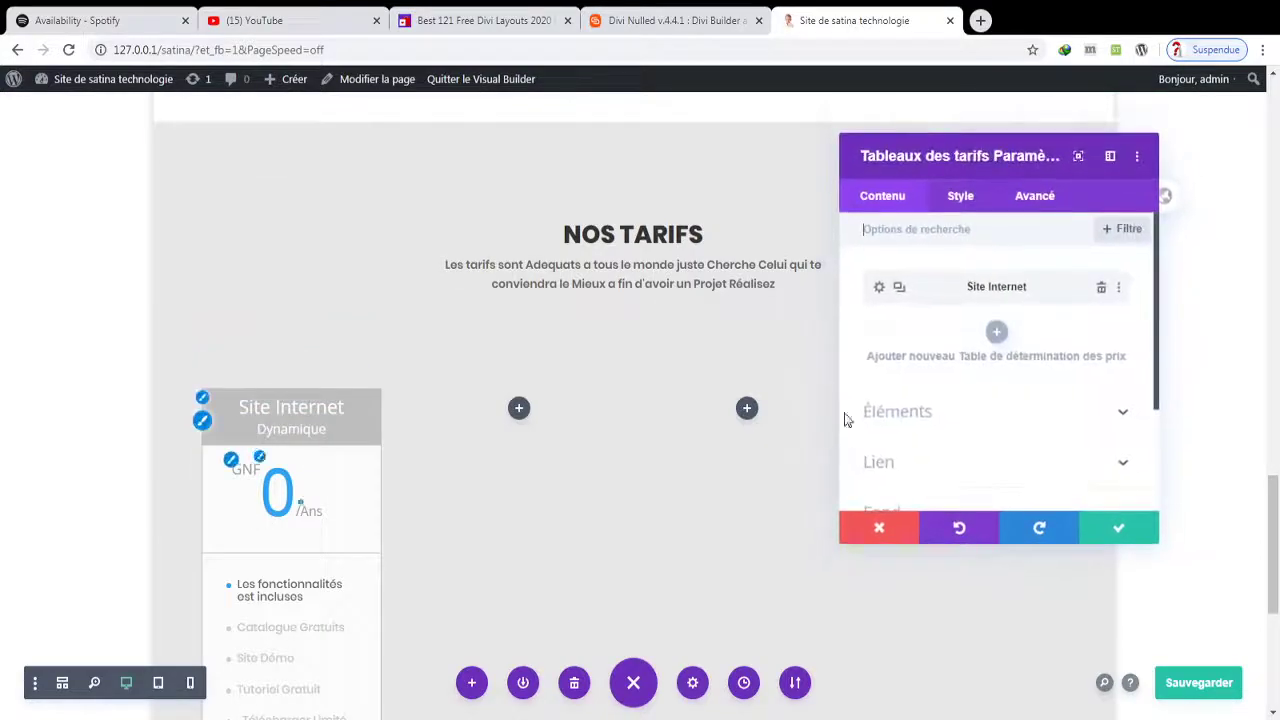
{"action": "left_click", "coordinate": [879, 288]}
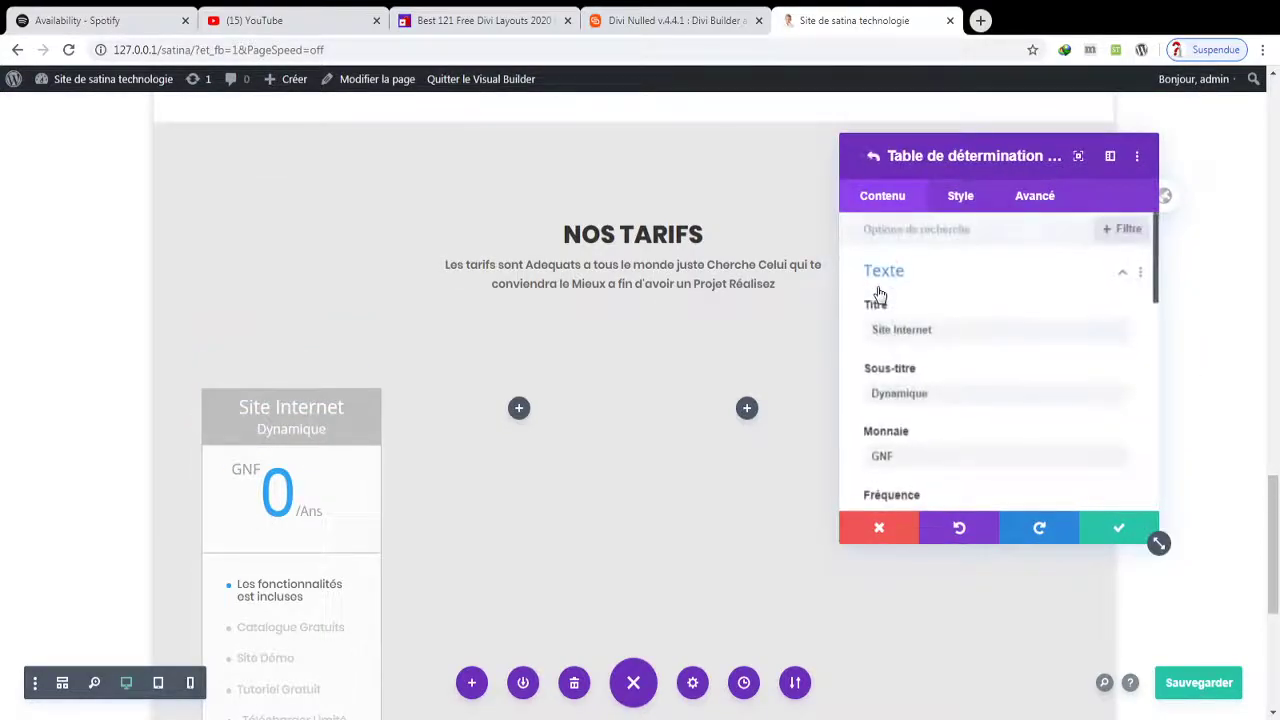
{"action": "left_click", "coordinate": [963, 200]}
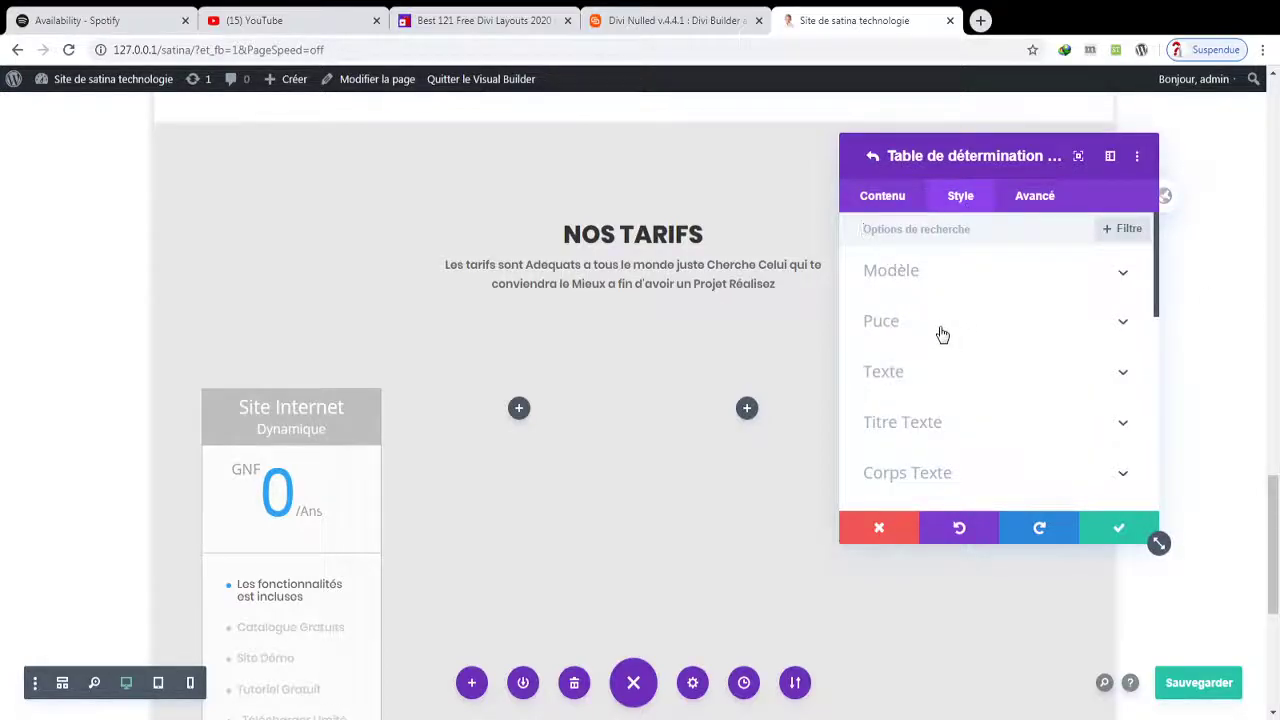
{"action": "left_click", "coordinate": [944, 273]}
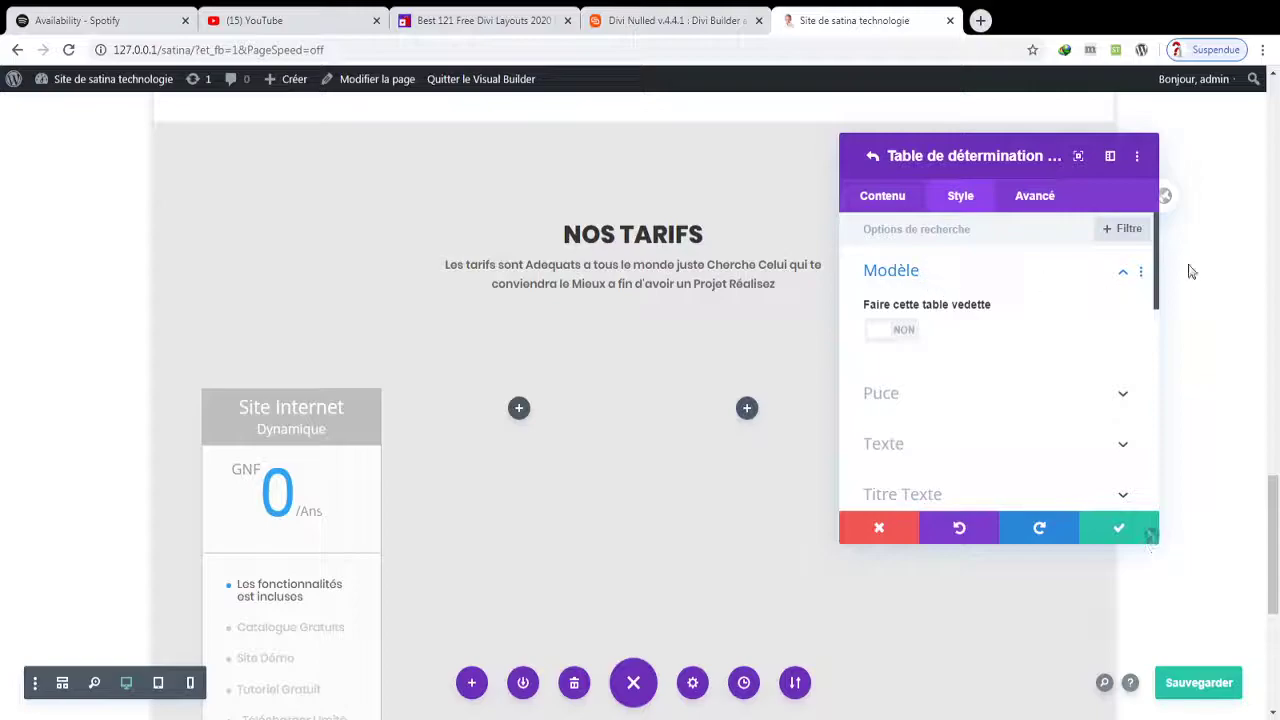
{"action": "left_click", "coordinate": [1122, 274]}
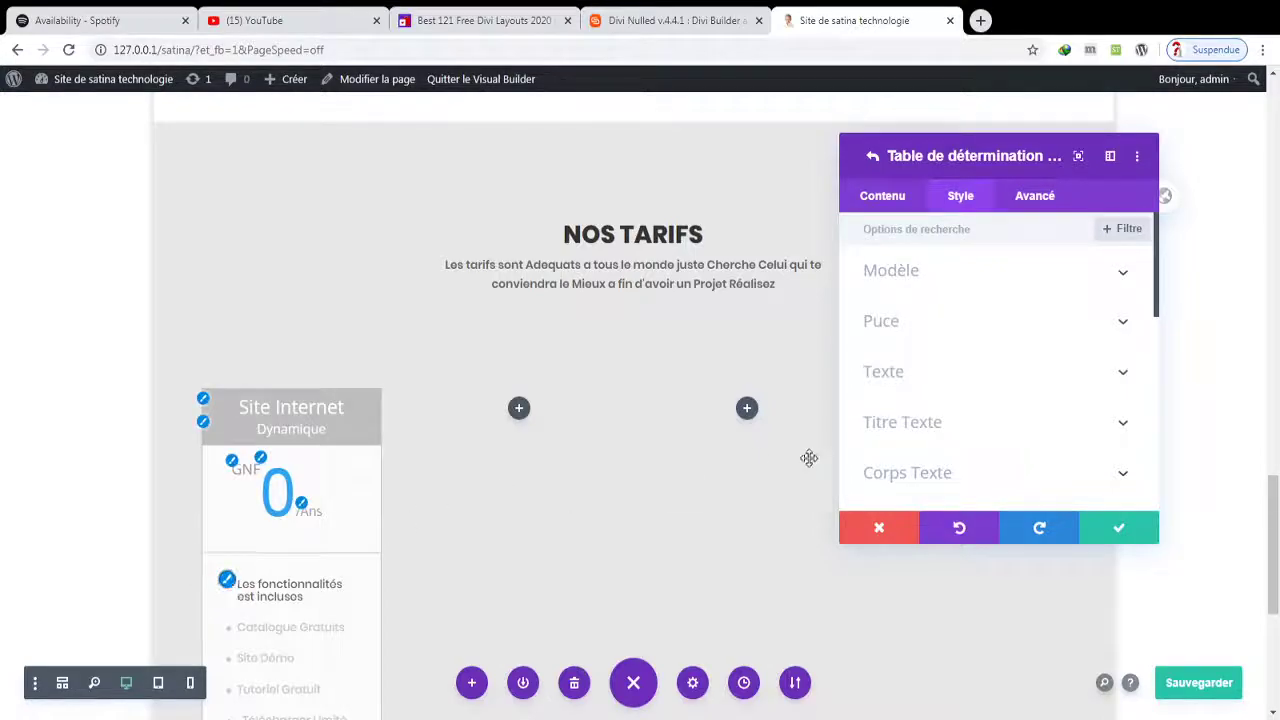
{"action": "left_click", "coordinate": [909, 338]}
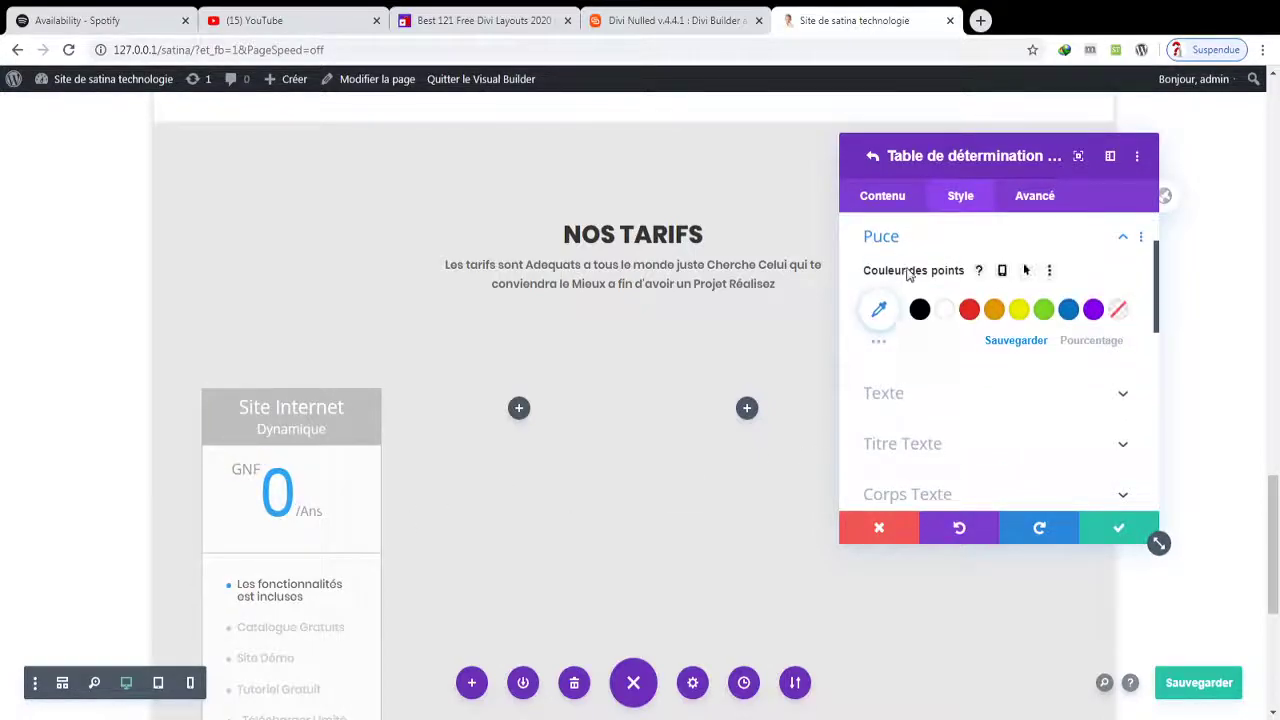
{"action": "left_click", "coordinate": [903, 242]}
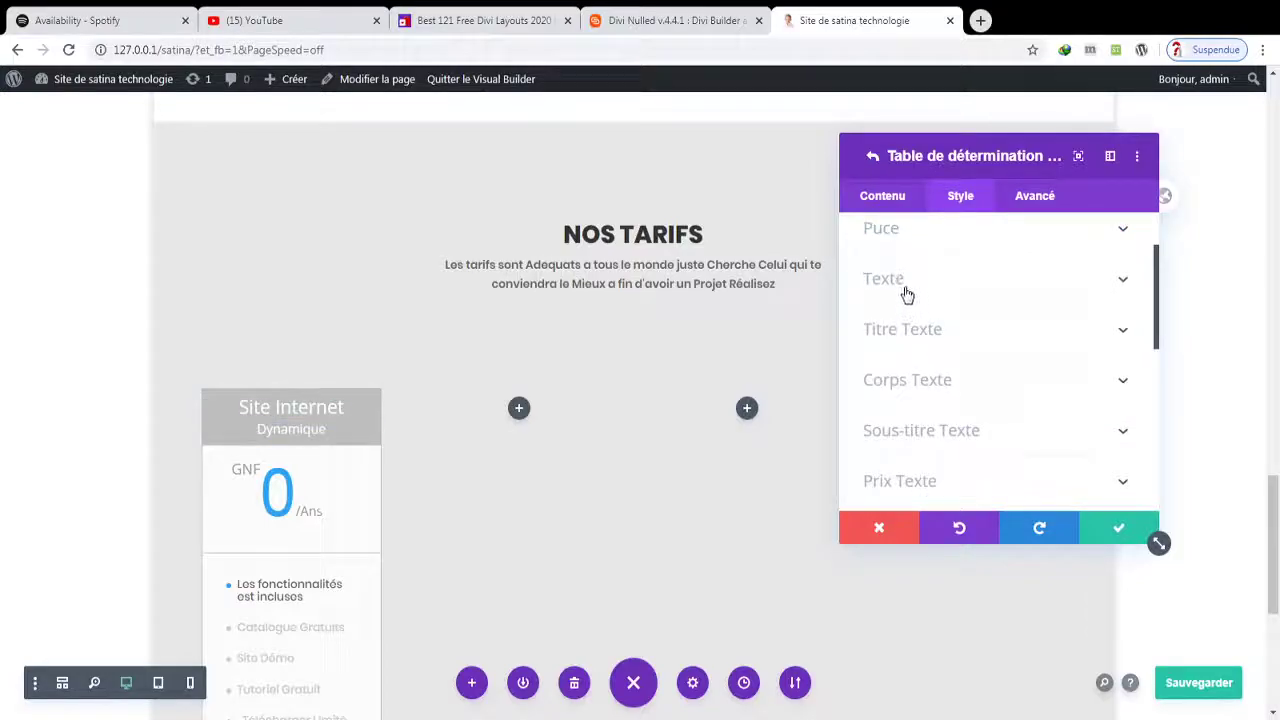
{"action": "left_click", "coordinate": [906, 293]}
{"action": "left_click", "coordinate": [963, 298]}
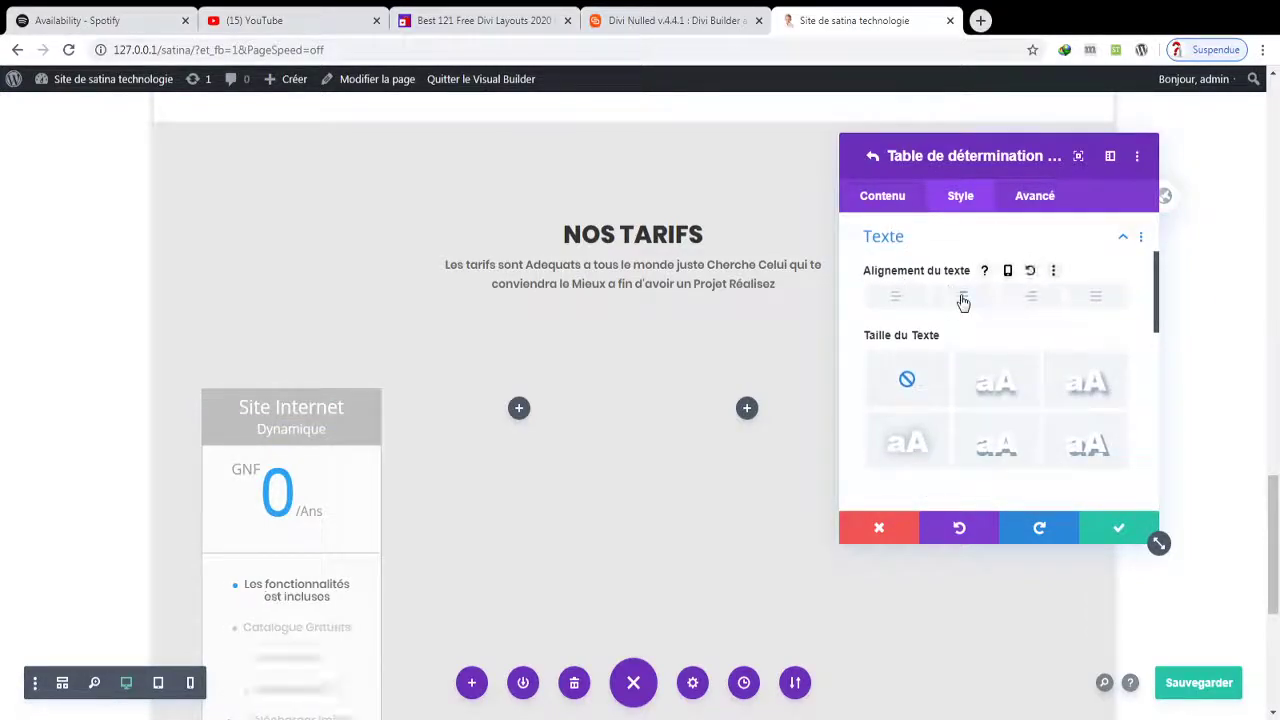
{"action": "left_click", "coordinate": [903, 298]}
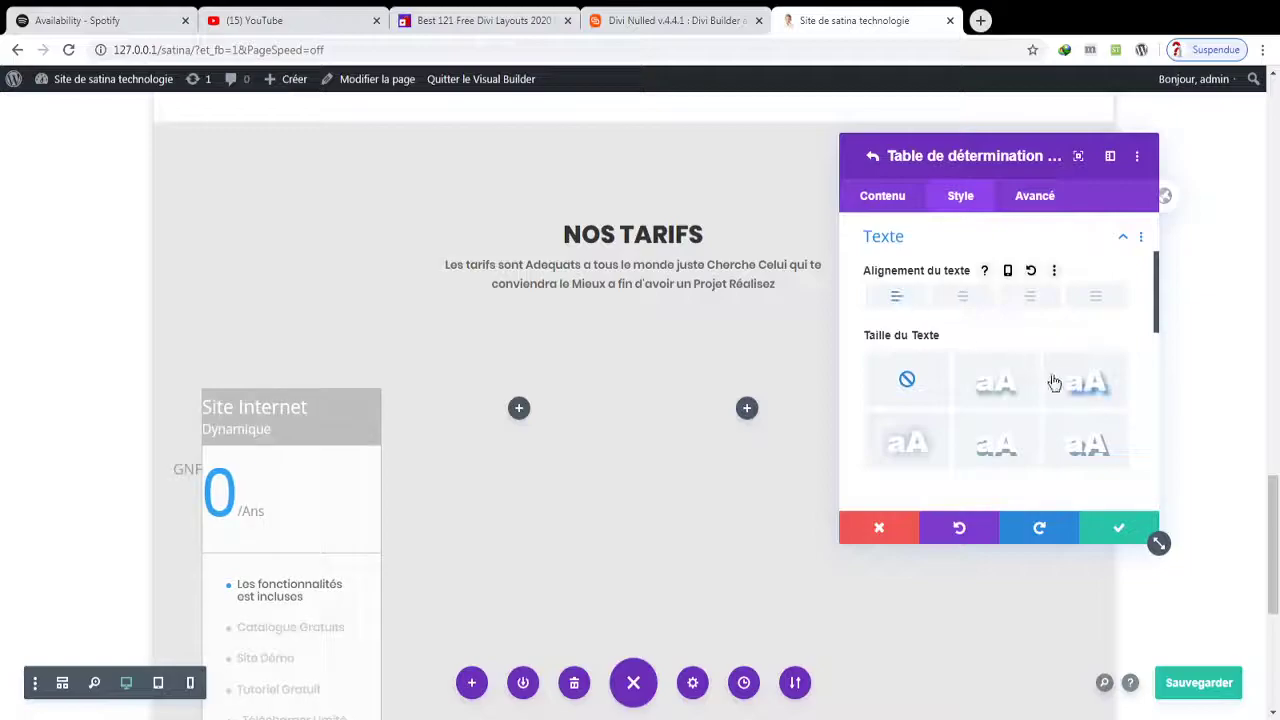
- Set the header background colour of the Site Internet table to blue
{"action": "left_click_drag", "start_coordinate": [1155, 300], "coordinate": [1170, 365]}
{"action": "scroll", "coordinate": [1168, 366], "scroll_direction": "down", "scroll_amount": 1}
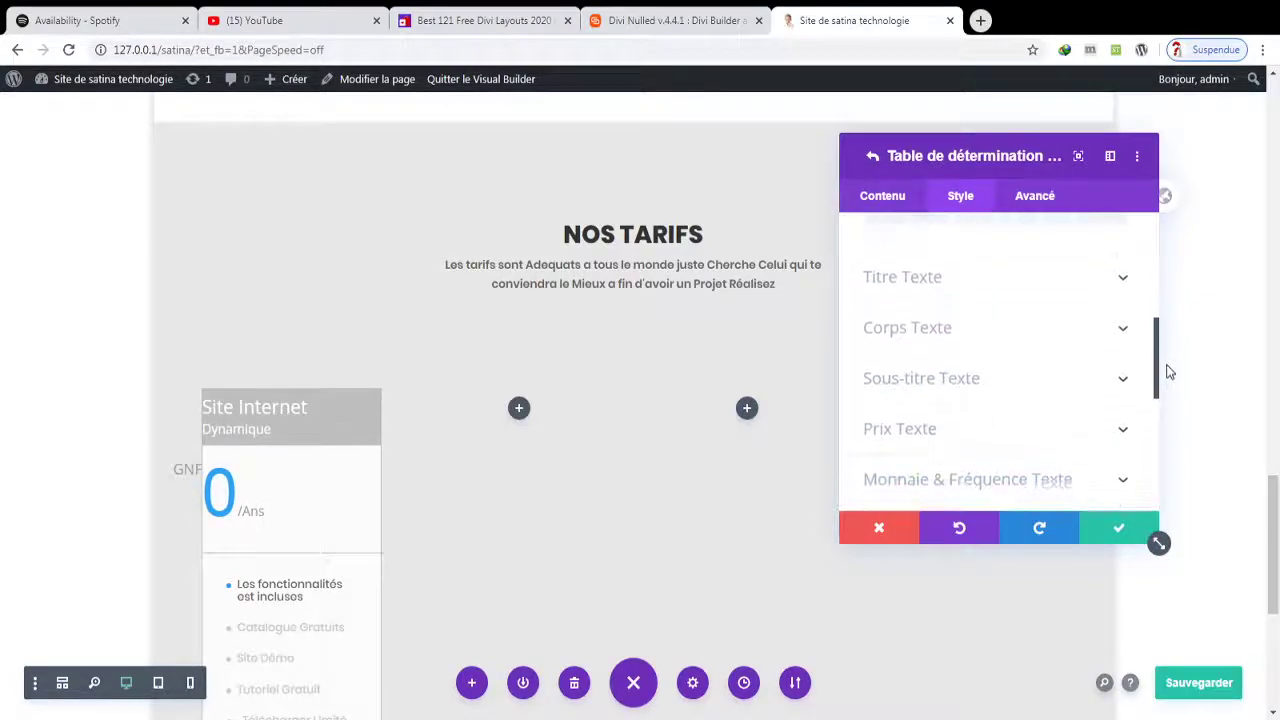
{"action": "left_click", "coordinate": [1002, 279]}
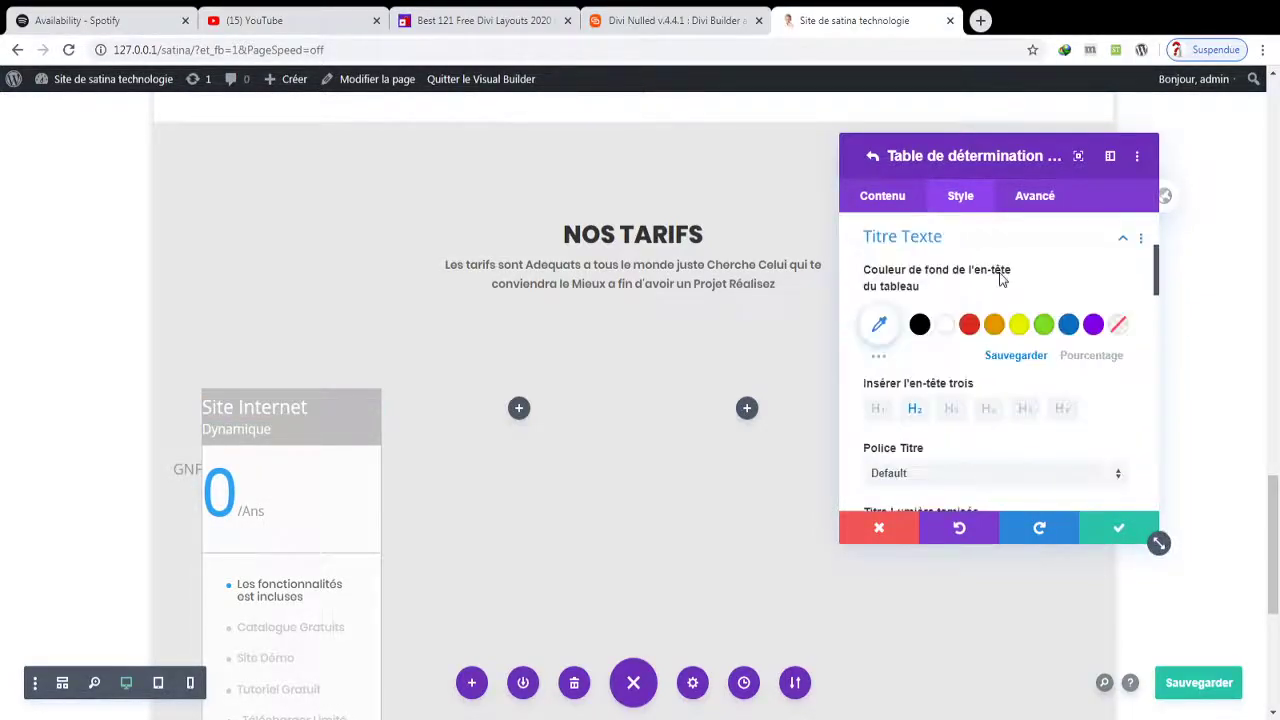
{"action": "left_click", "coordinate": [969, 326]}
{"action": "left_click", "coordinate": [946, 326]}
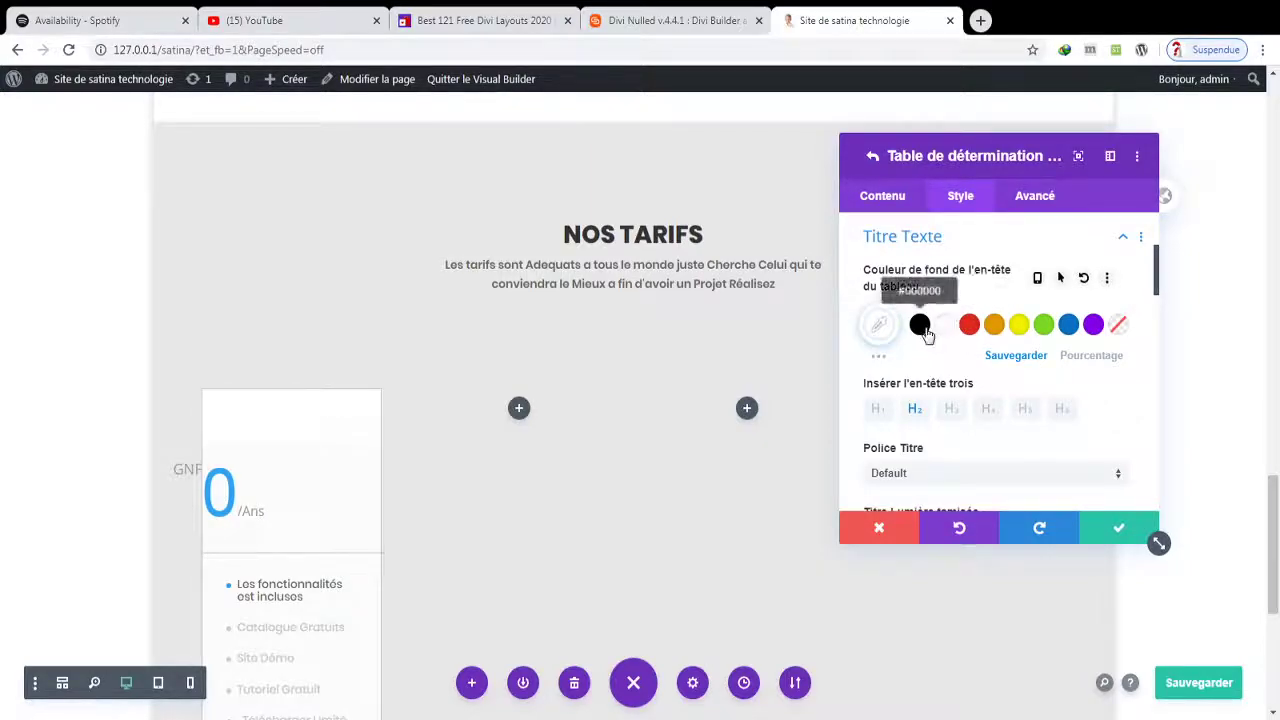
{"action": "left_click", "coordinate": [919, 324]}
{"action": "left_click", "coordinate": [1068, 325]}
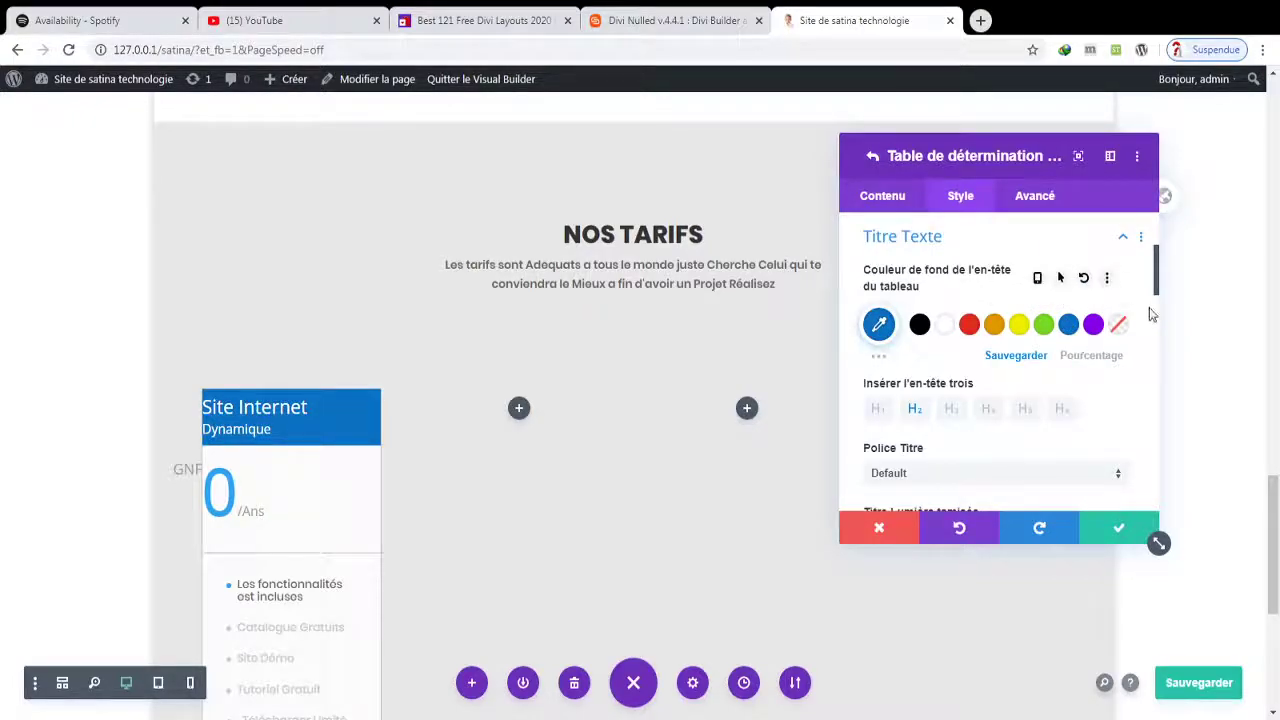
- Center the Site Internet table's title text and increase its text size slightly
{"action": "scroll", "coordinate": [985, 350], "scroll_direction": "up", "scroll_amount": 4}
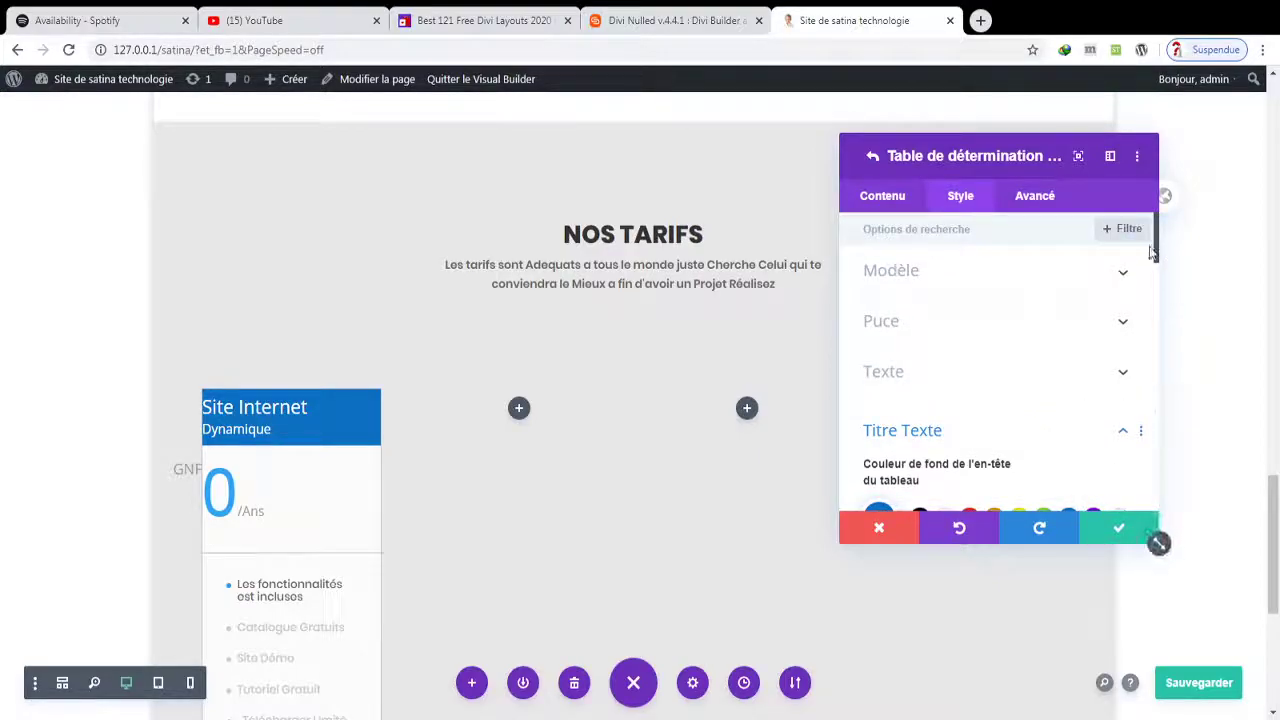
{"action": "left_click_drag", "start_coordinate": [1160, 248], "coordinate": [1168, 328]}
{"action": "left_click", "coordinate": [963, 343]}
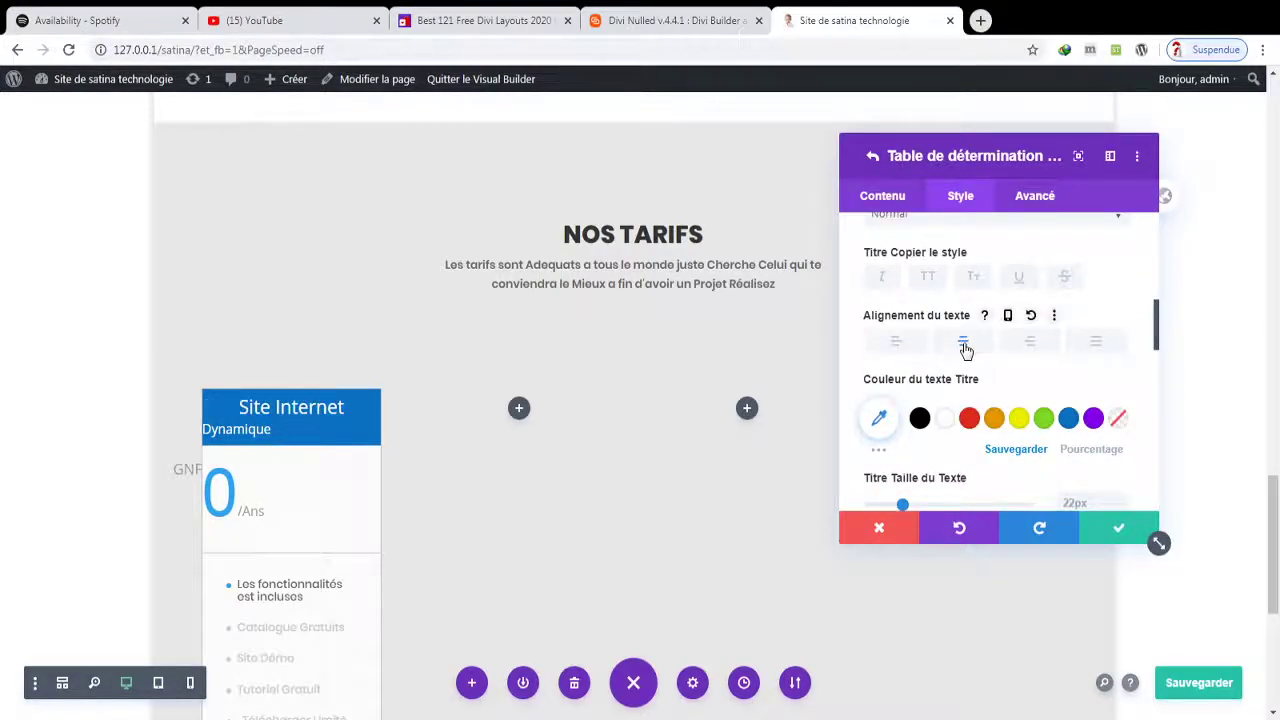
{"action": "left_click_drag", "start_coordinate": [1158, 340], "coordinate": [1158, 372]}
{"action": "left_click_drag", "start_coordinate": [902, 362], "coordinate": [917, 363]}
- Center the "Dynamique" subtitle of the pricing table and save the page
{"action": "left_click_drag", "start_coordinate": [1158, 358], "coordinate": [1168, 424]}
{"action": "left_click", "coordinate": [1120, 408]}
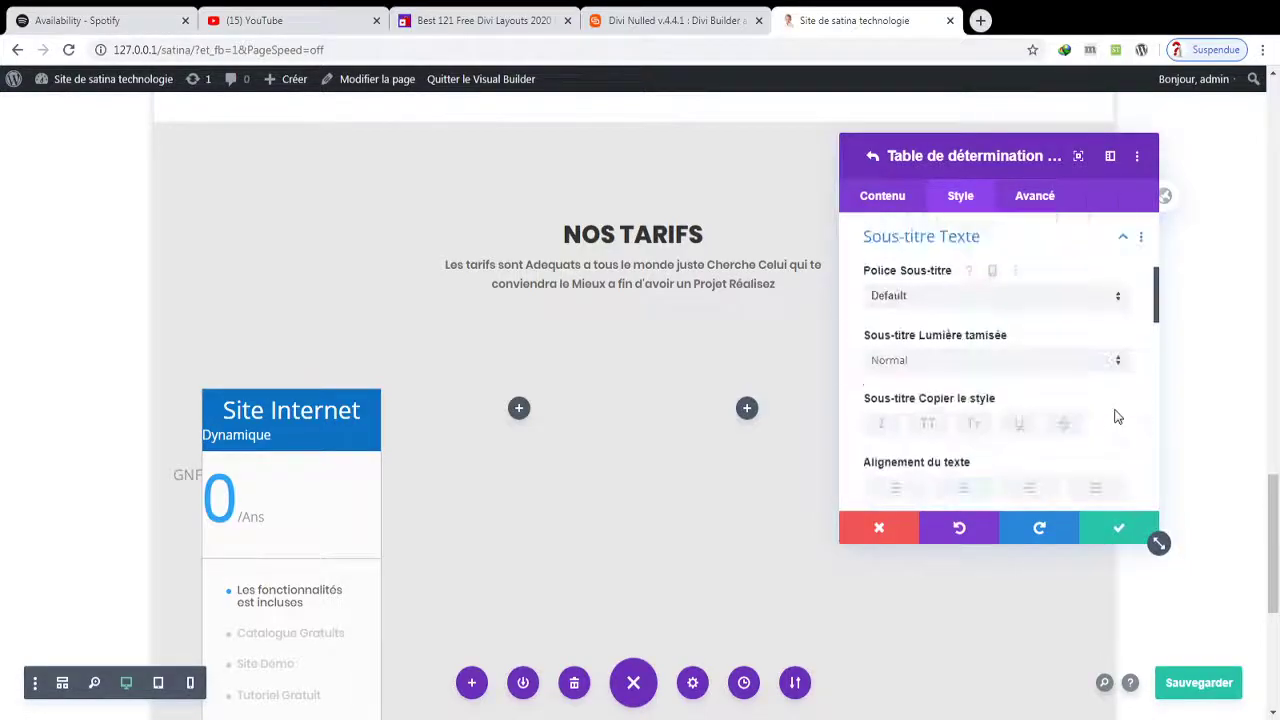
{"action": "left_click", "coordinate": [964, 492]}
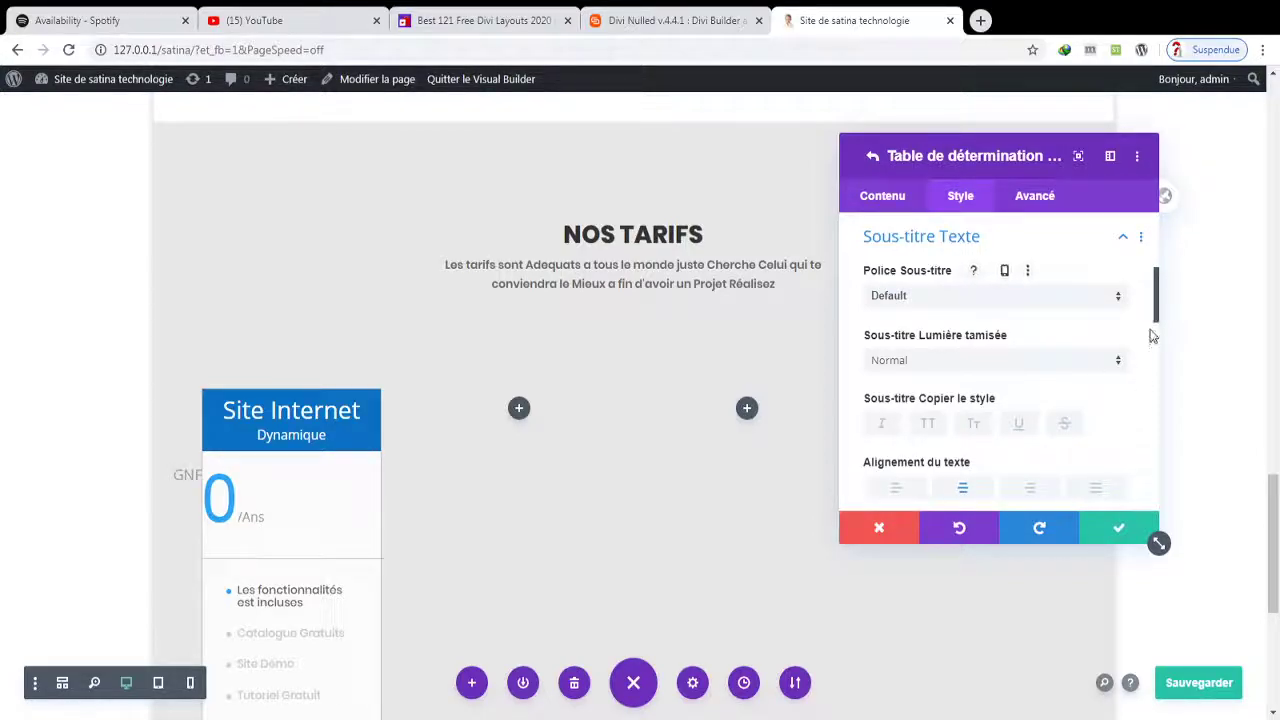
{"action": "left_click_drag", "start_coordinate": [1156, 310], "coordinate": [1188, 425]}
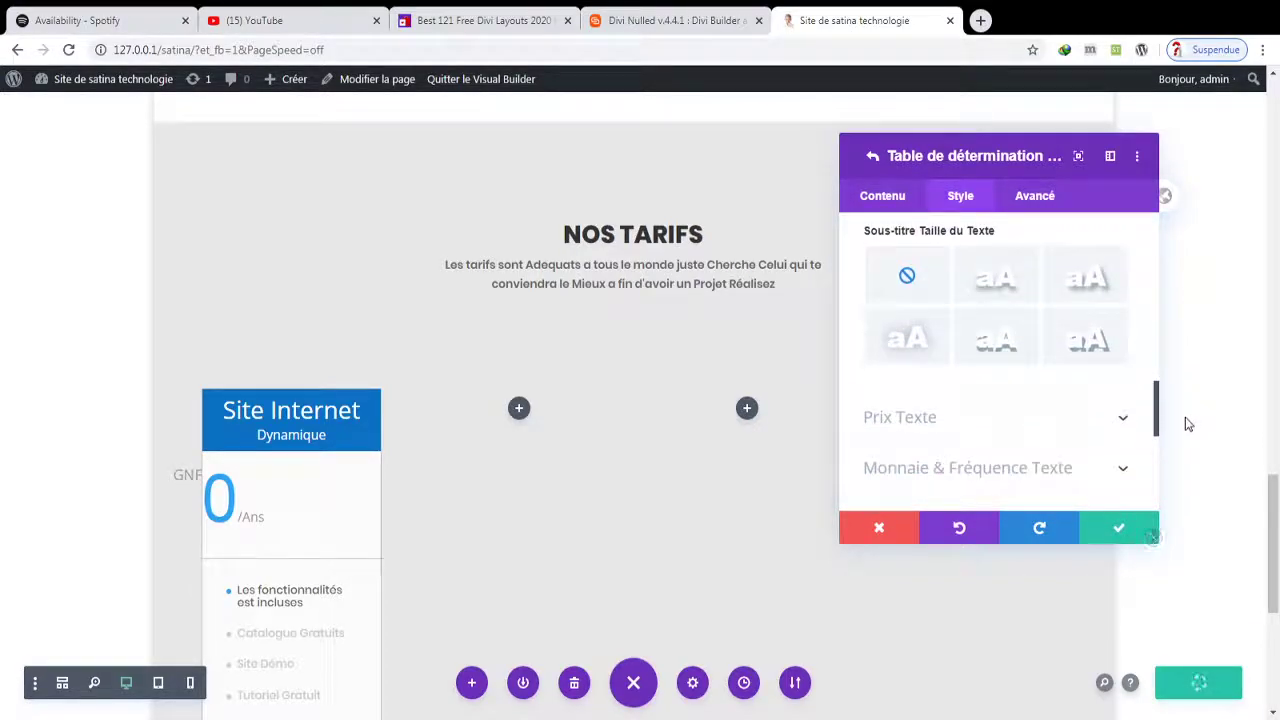
- Center the price text of the Site Internet table and save the page
{"action": "left_click", "coordinate": [1127, 418]}
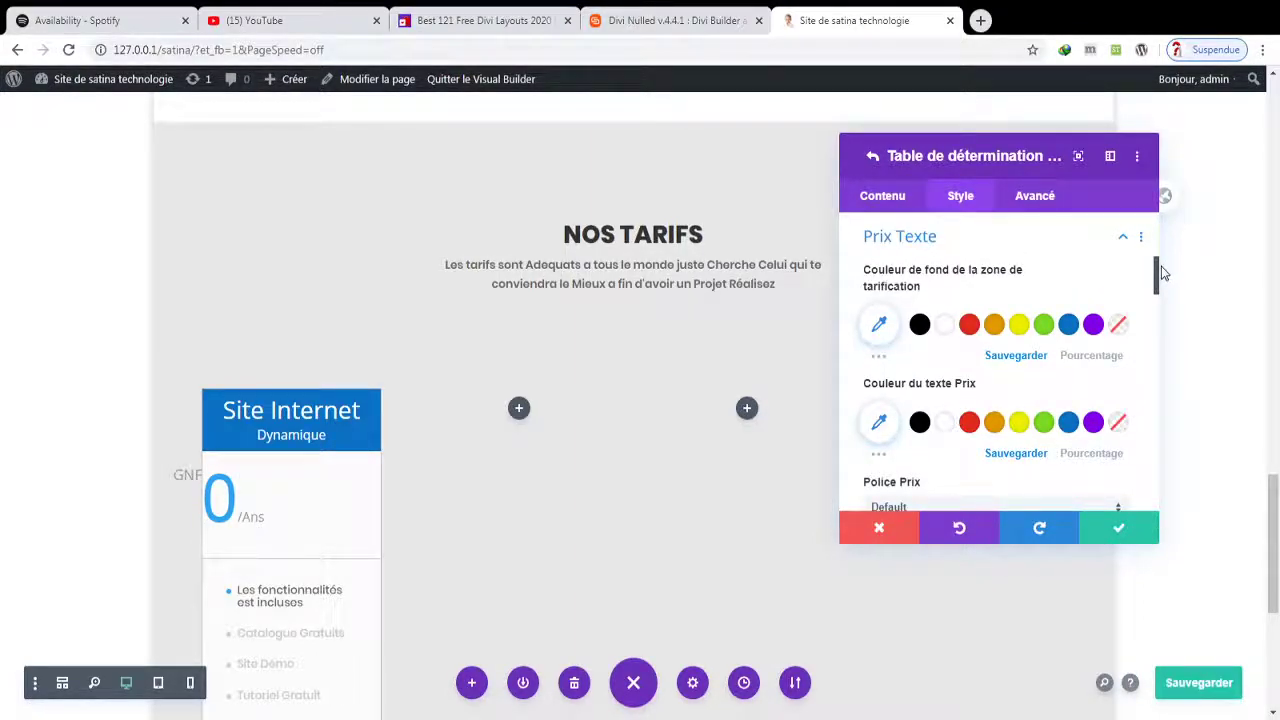
{"action": "left_click_drag", "start_coordinate": [1163, 273], "coordinate": [1162, 315]}
{"action": "left_click", "coordinate": [962, 413]}
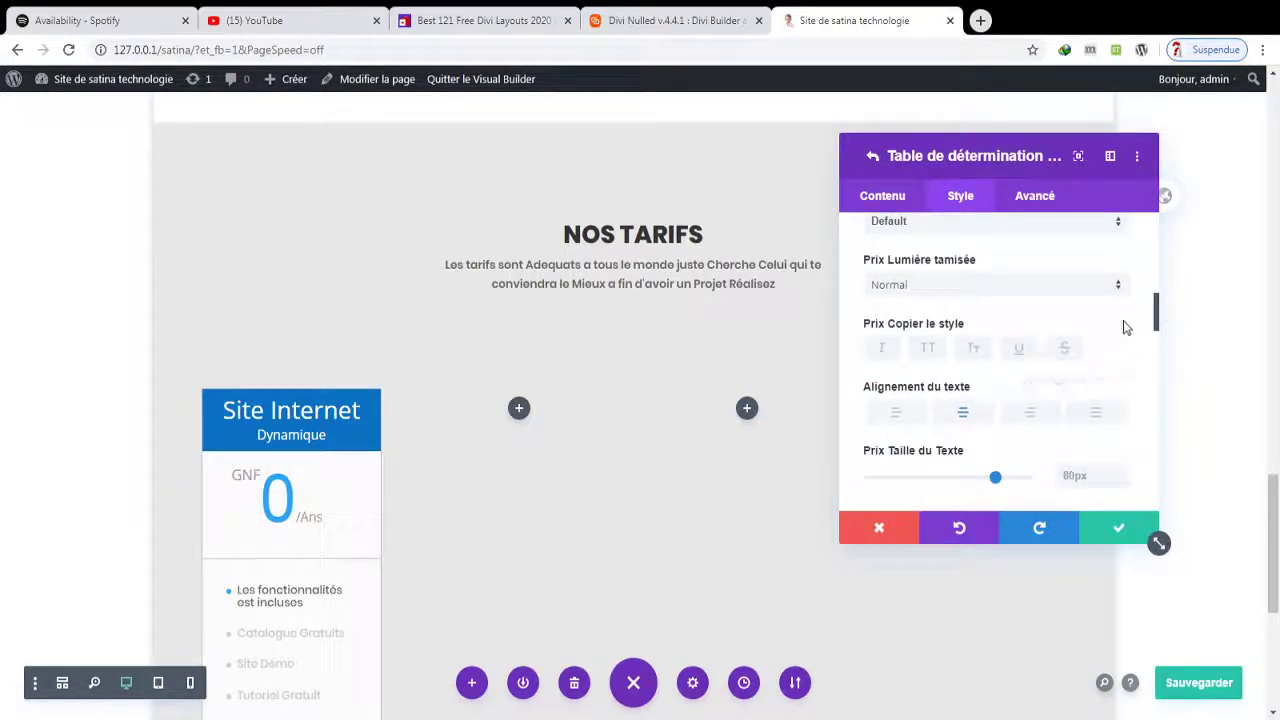
{"action": "left_click_drag", "start_coordinate": [1157, 320], "coordinate": [1157, 330]}
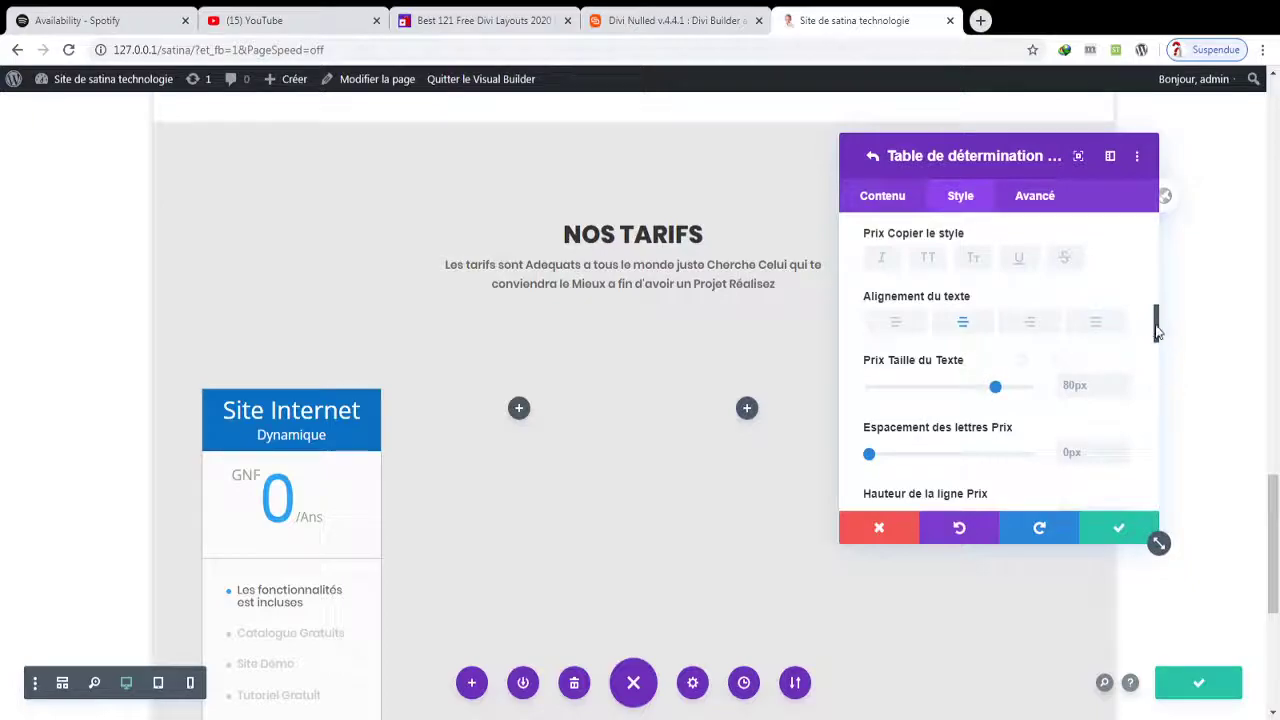
{"action": "left_click_drag", "start_coordinate": [1157, 333], "coordinate": [1157, 368]}
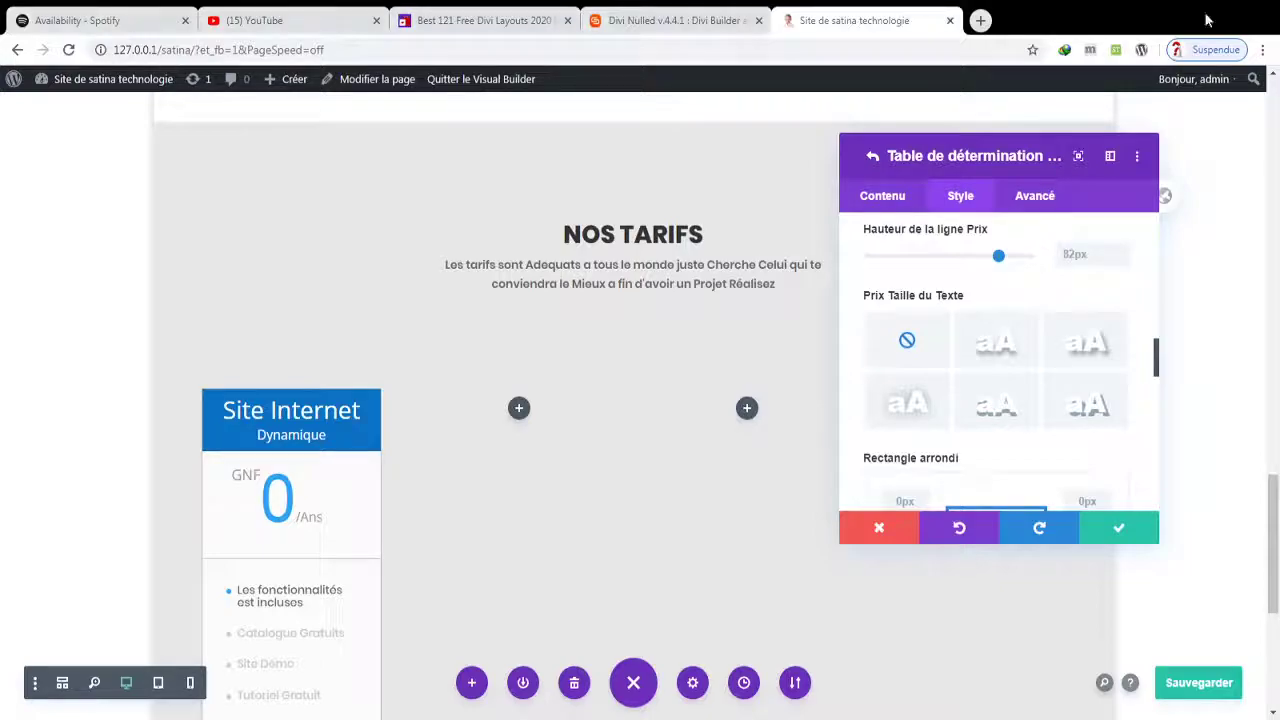
- Try #878787 as the table's body text colour and reset the colour to its default
{"action": "left_click_drag", "start_coordinate": [1276, 500], "coordinate": [1276, 515]}
{"action": "left_click_drag", "start_coordinate": [1155, 358], "coordinate": [1157, 258]}
{"action": "left_click", "coordinate": [1118, 306]}
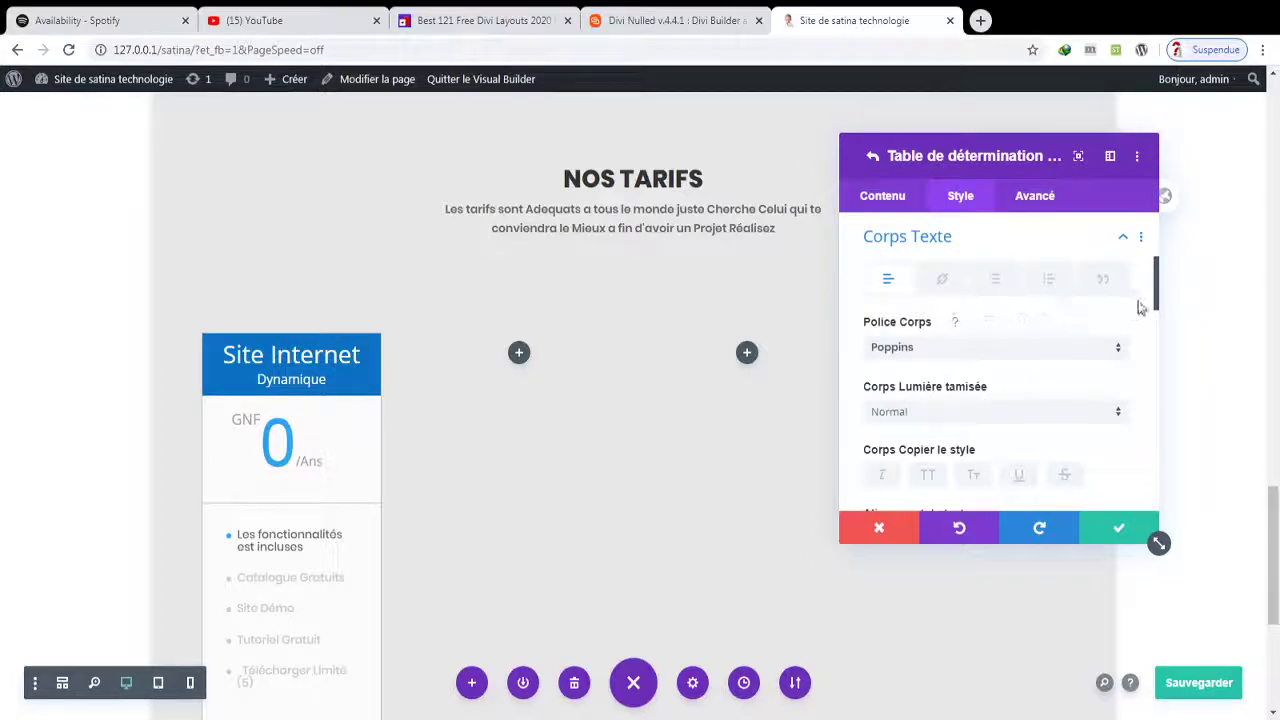
{"action": "left_click_drag", "start_coordinate": [1158, 302], "coordinate": [1158, 349]}
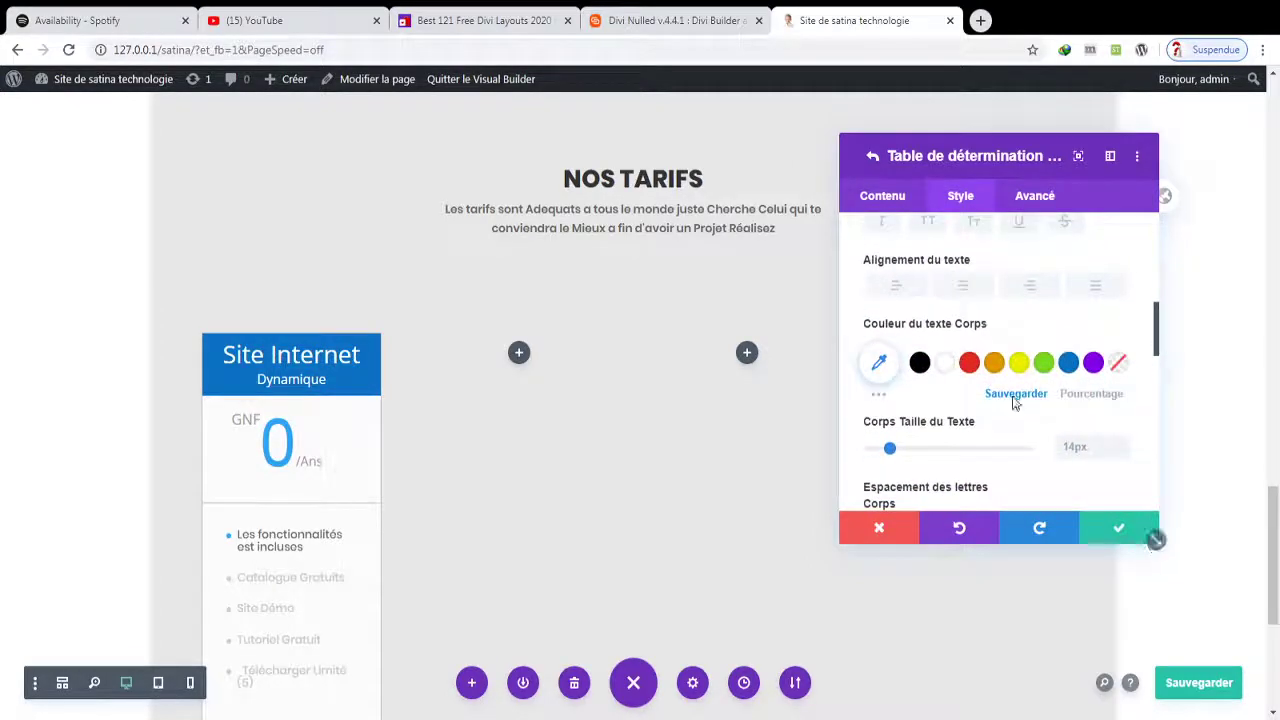
{"action": "left_click", "coordinate": [880, 363]}
{"action": "mouse_move", "coordinate": [884, 389]}
{"action": "left_mouse_down"}
{"action": "mouse_move", "coordinate": [887, 368]}
{"action": "mouse_move", "coordinate": [884, 422]}
{"action": "left_mouse_up"}
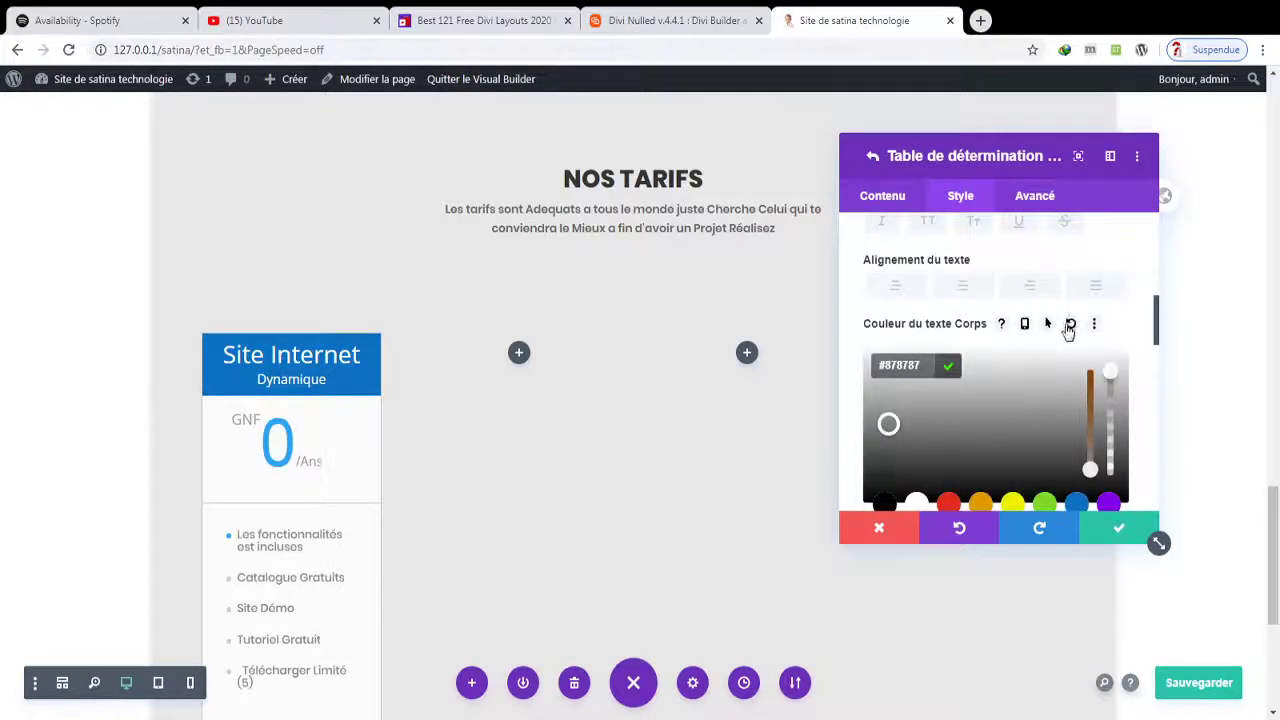
{"action": "left_click", "coordinate": [1068, 325]}
{"action": "left_click_drag", "start_coordinate": [1156, 330], "coordinate": [1146, 178]}
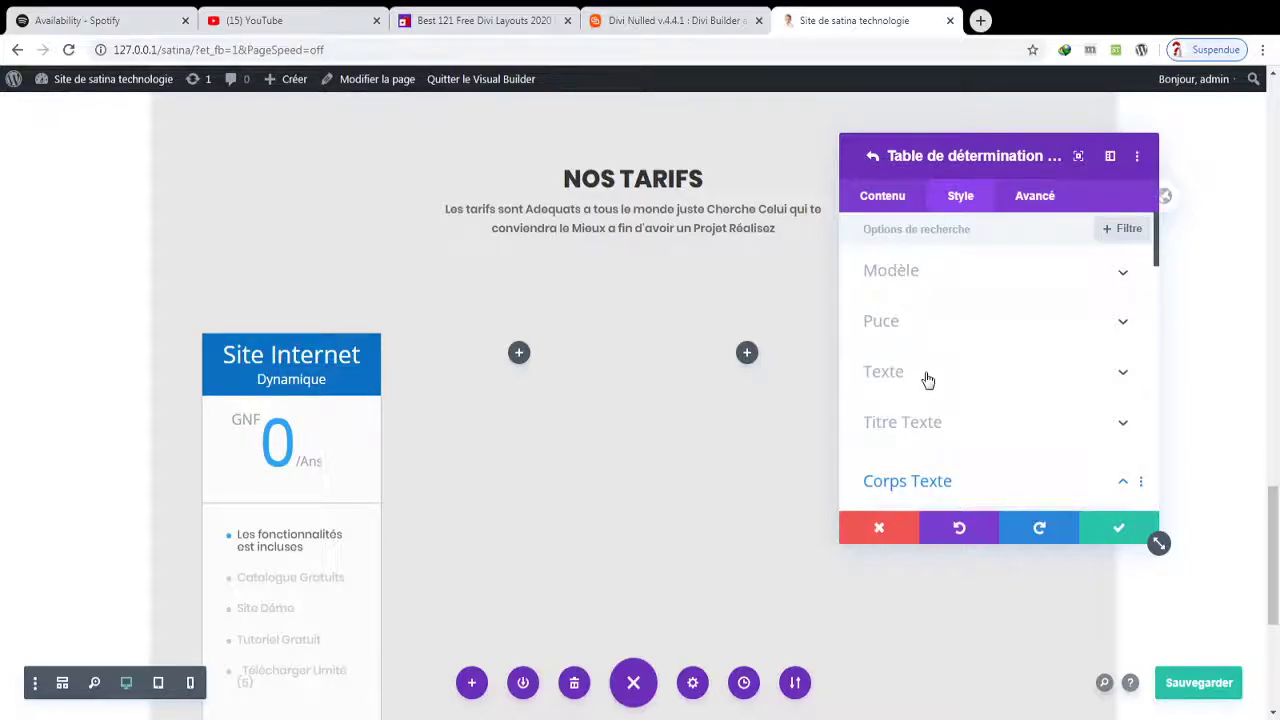
- Apply the Site Internet table's style settings and close the pricing tables module settings
{"action": "scroll", "coordinate": [1161, 292], "scroll_direction": "down", "scroll_amount": 5}
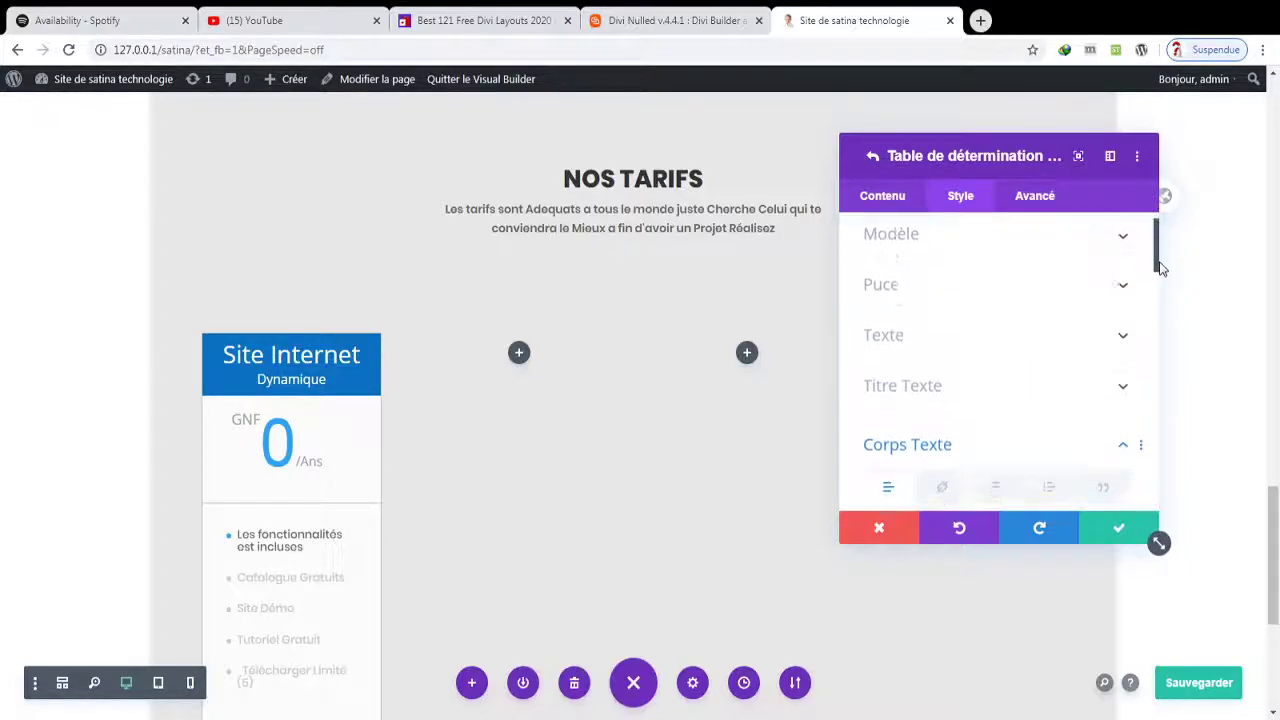
{"action": "left_click_drag", "start_coordinate": [1177, 331], "coordinate": [1210, 457]}
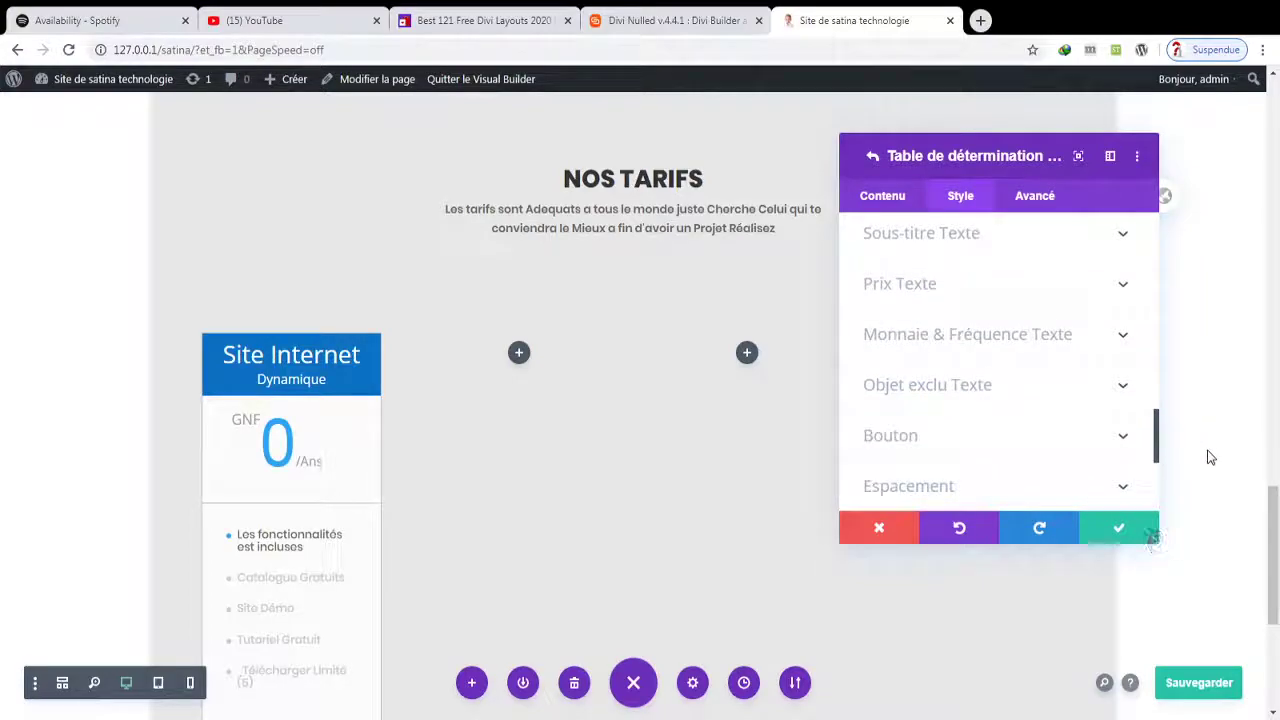
{"action": "left_click", "coordinate": [1156, 539]}
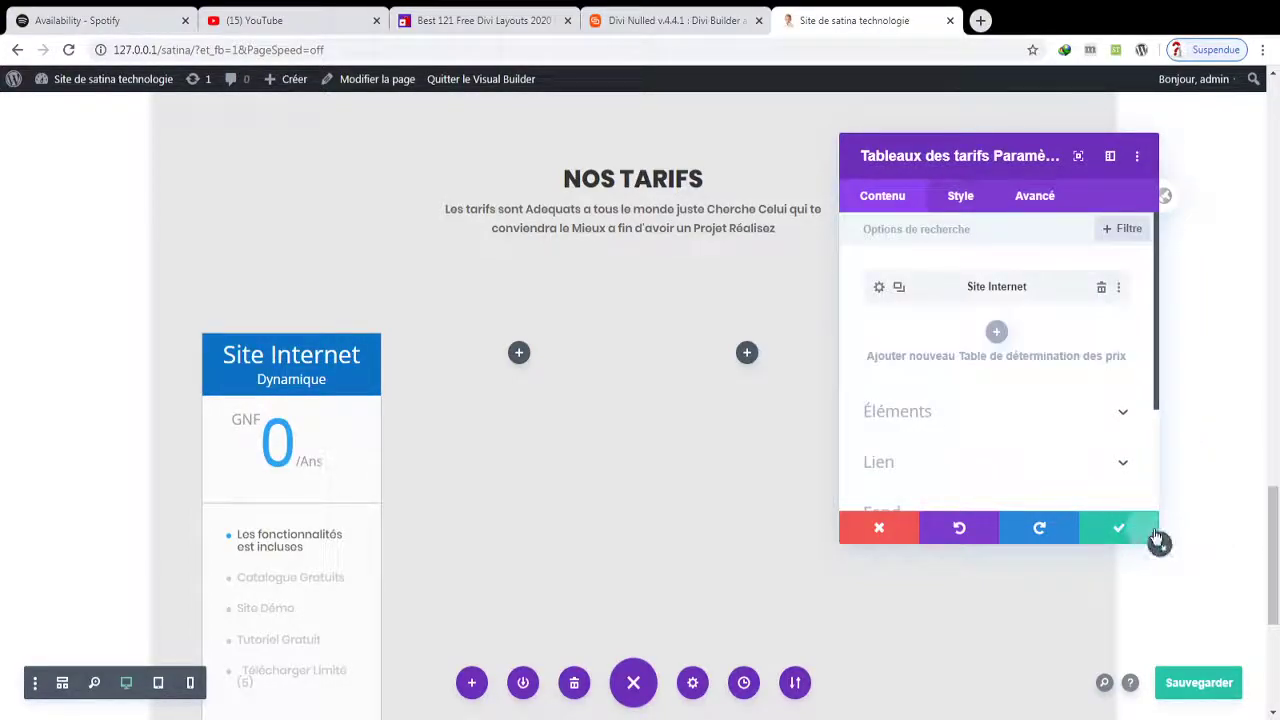
{"action": "left_click", "coordinate": [1156, 539]}
{"action": "scroll", "coordinate": [1272, 558], "scroll_direction": "down", "scroll_amount": 5}
{"action": "scroll", "coordinate": [1272, 558], "scroll_direction": "up", "scroll_amount": 4}
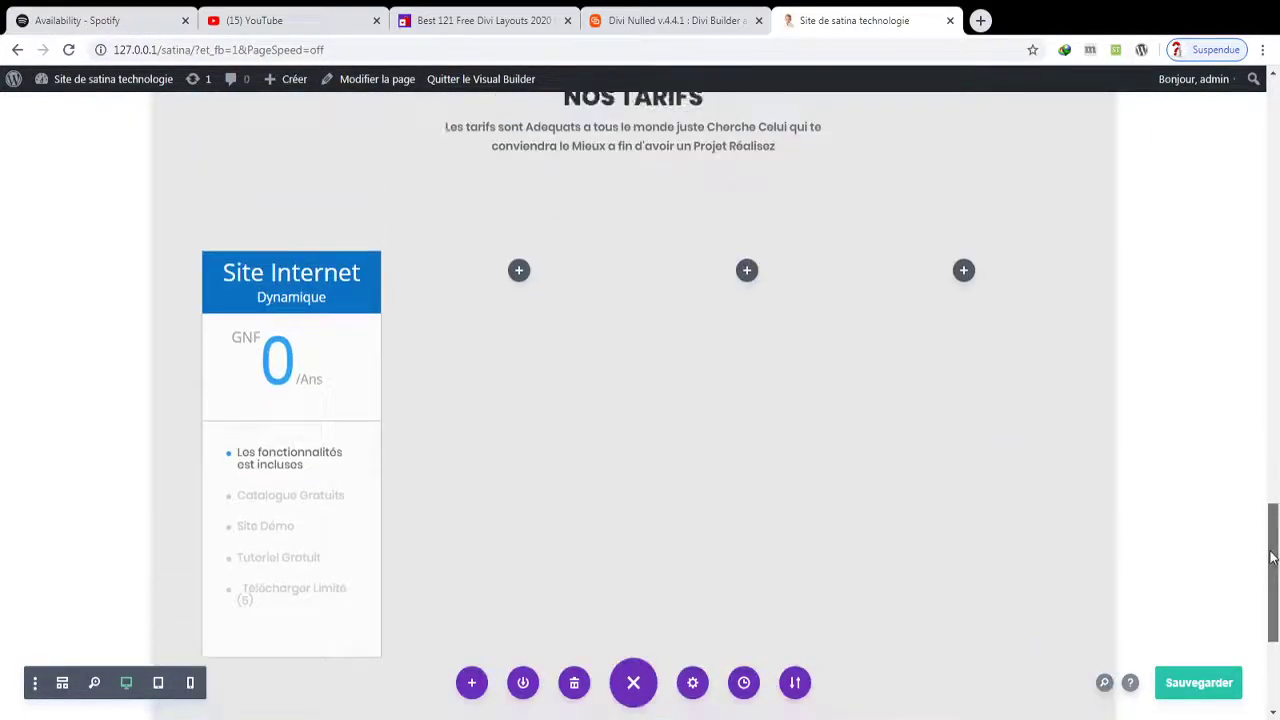
- Link the Site Internet table's button to the current page using the dynamic option Lien actuel de Page
{"action": "mouse_move", "coordinate": [351, 414]}
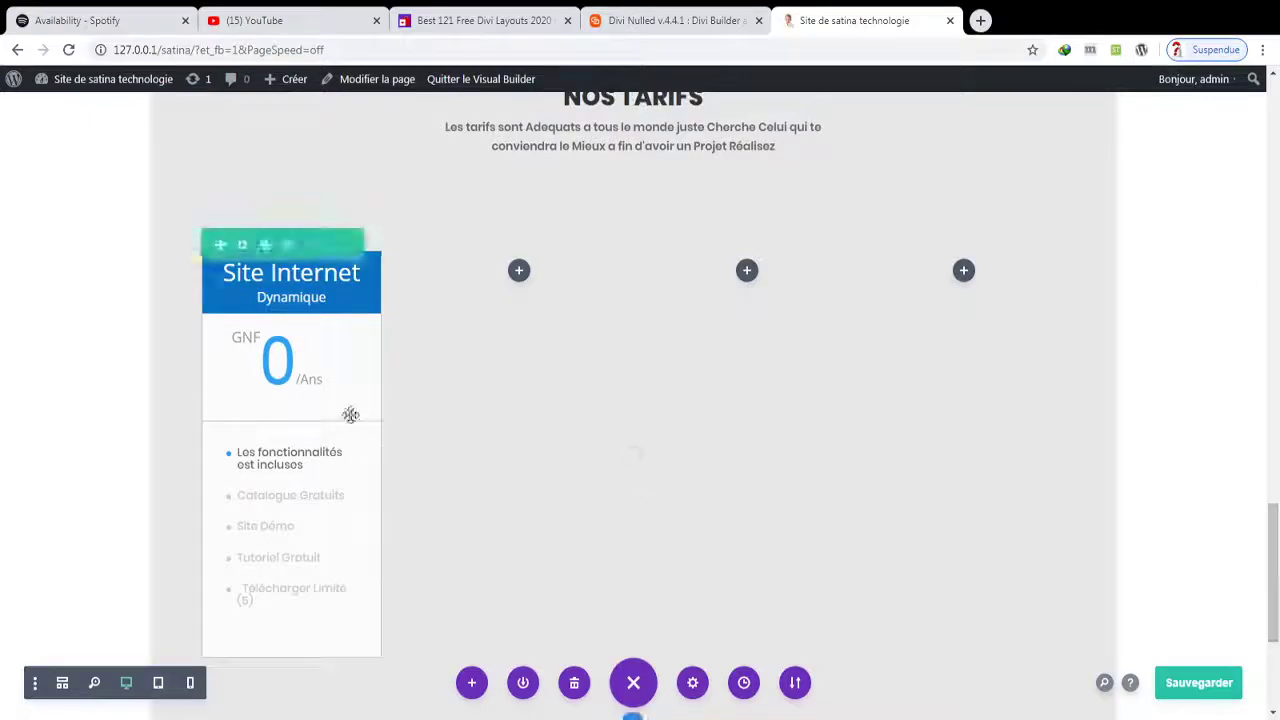
{"action": "left_click", "coordinate": [263, 293]}
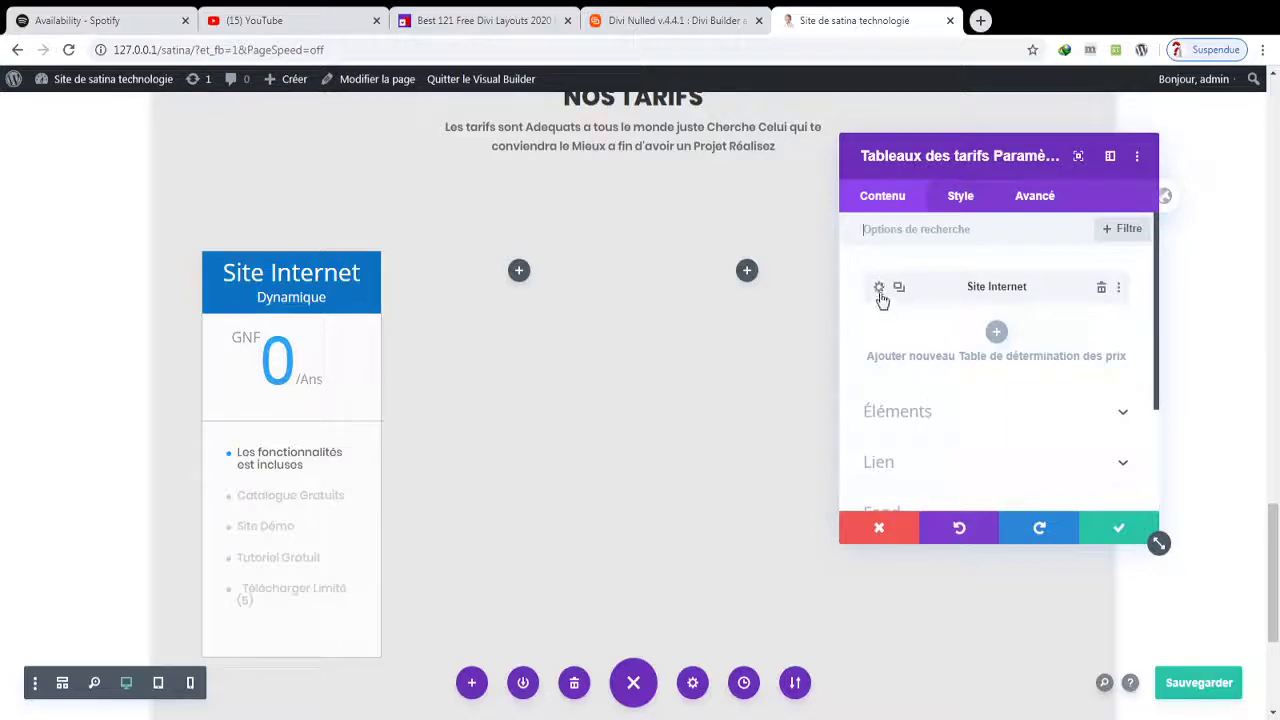
{"action": "left_click", "coordinate": [944, 363]}
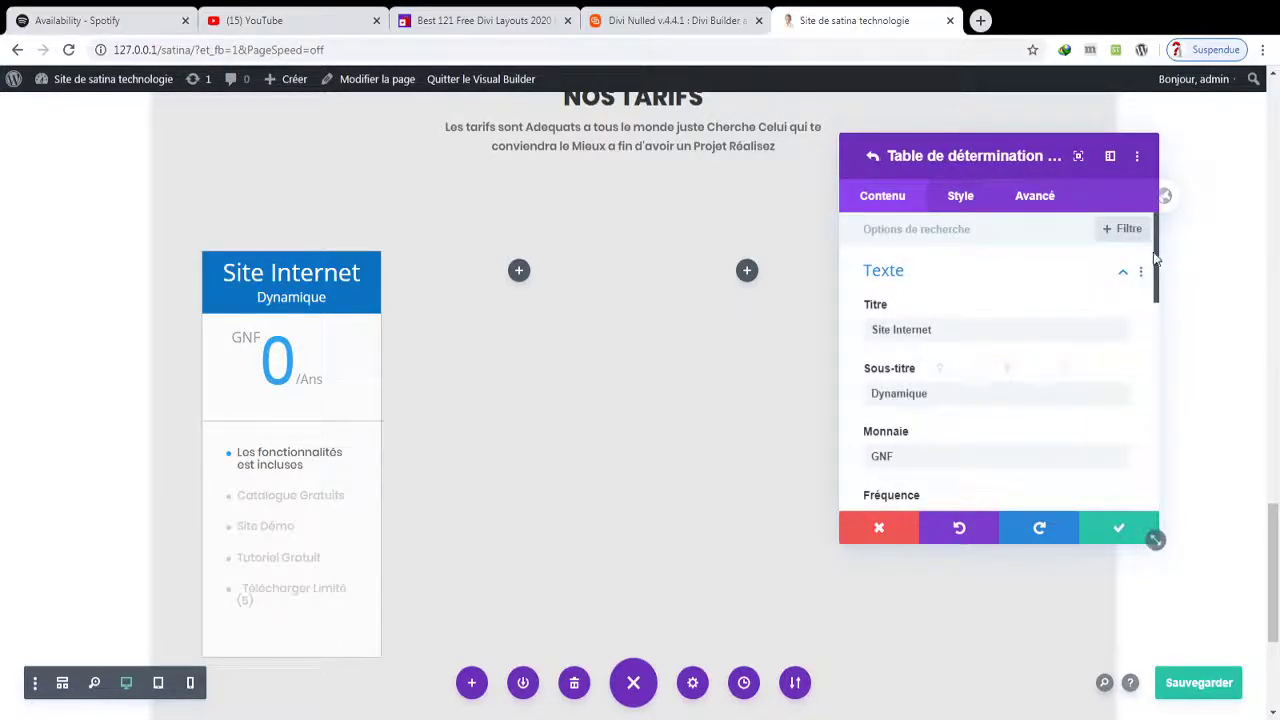
{"action": "left_click_drag", "start_coordinate": [1158, 290], "coordinate": [1200, 480]}
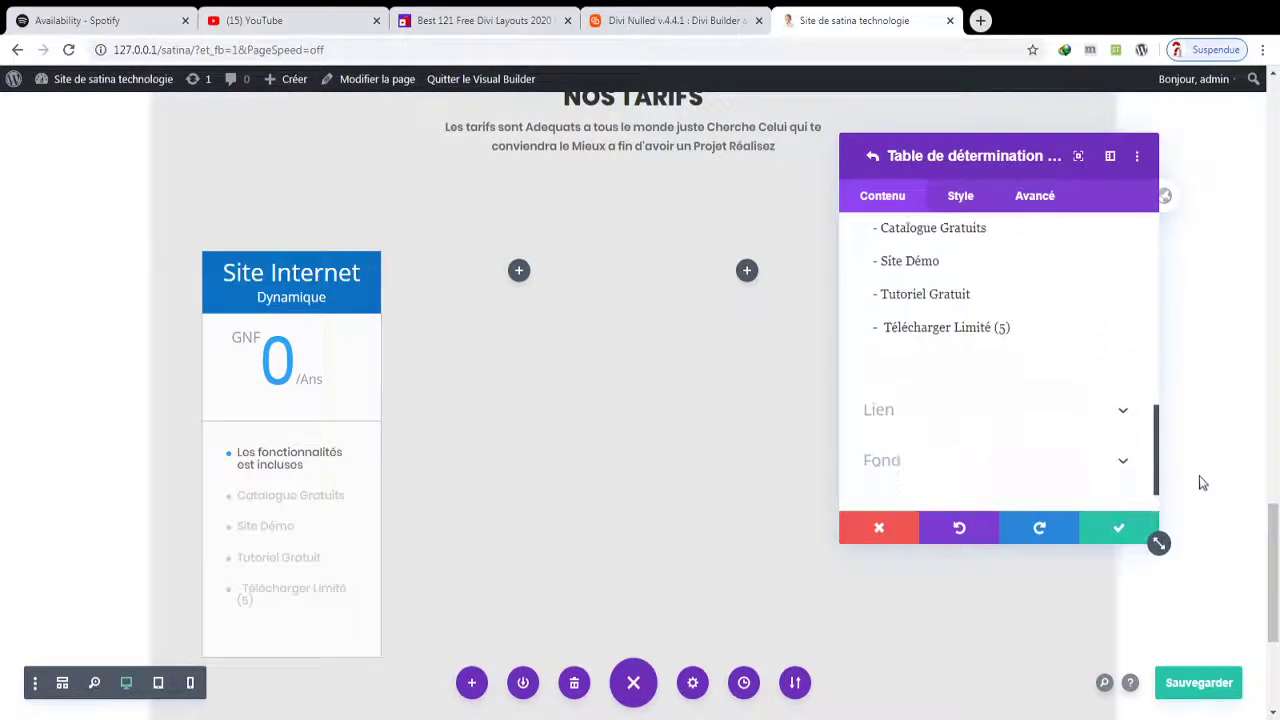
{"action": "left_click", "coordinate": [1102, 414]}
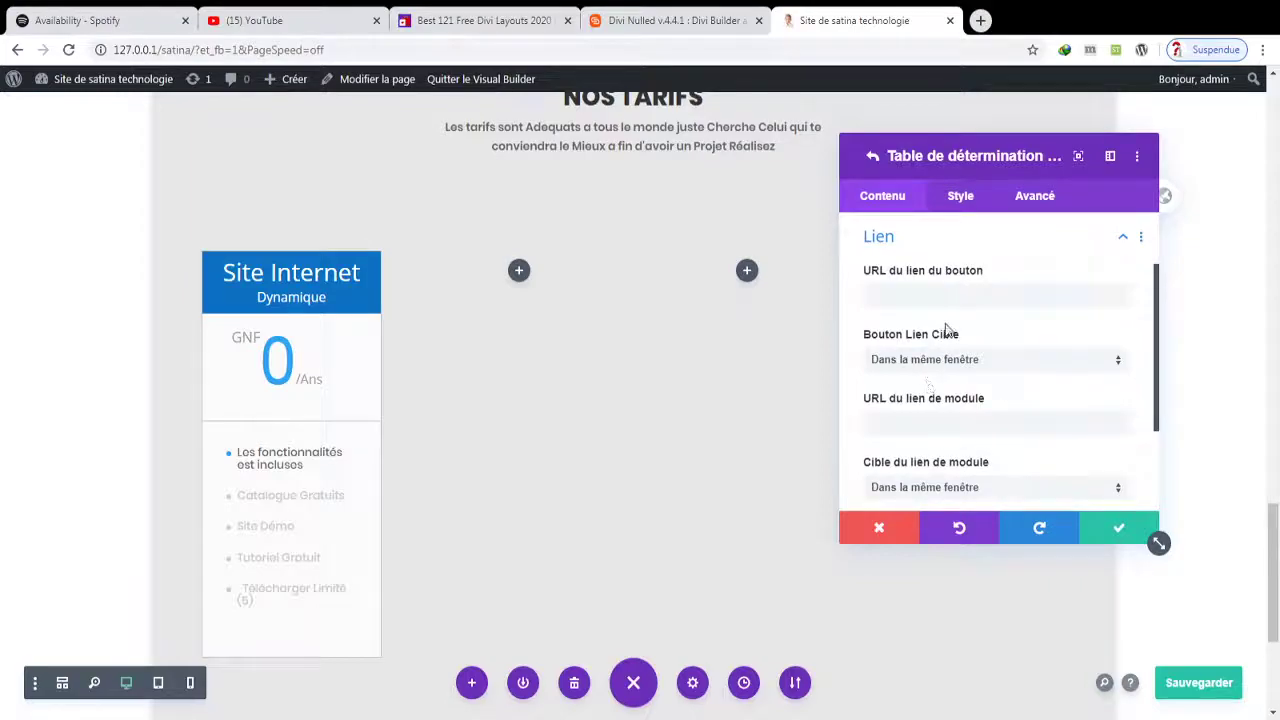
{"action": "left_click", "coordinate": [929, 293]}
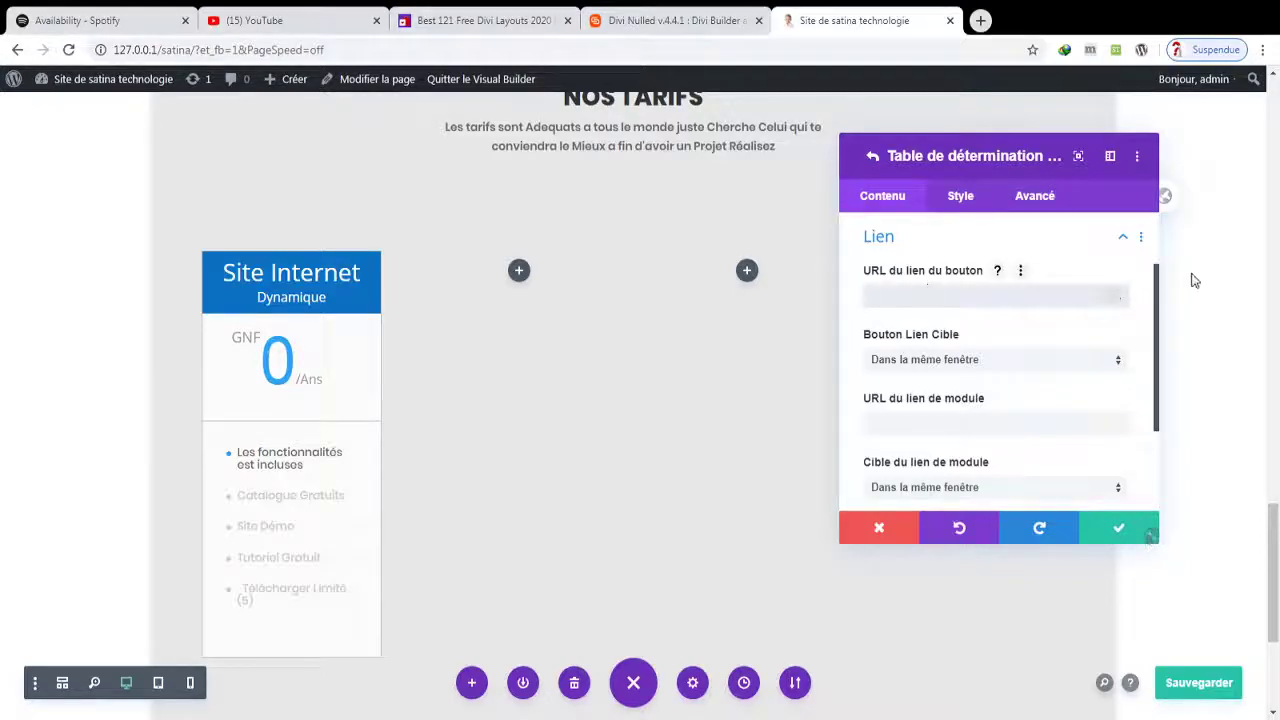
{"action": "left_click", "coordinate": [1114, 300]}
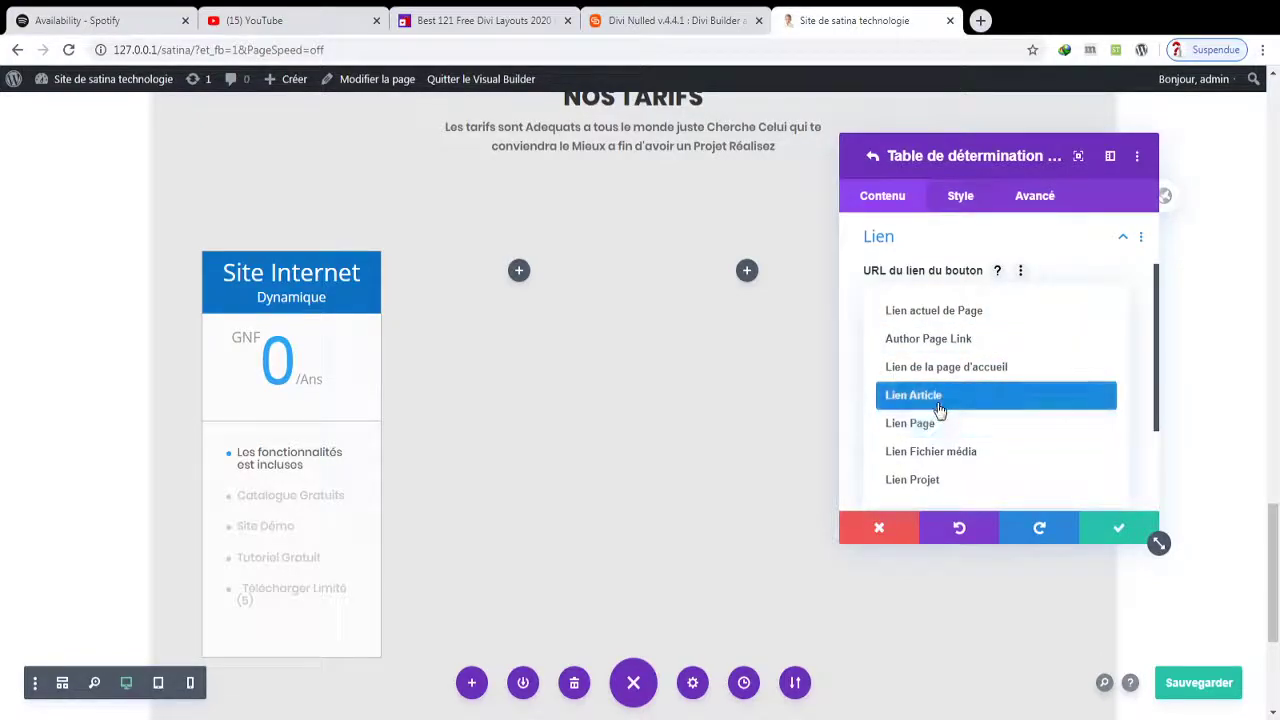
{"action": "left_click", "coordinate": [953, 312]}
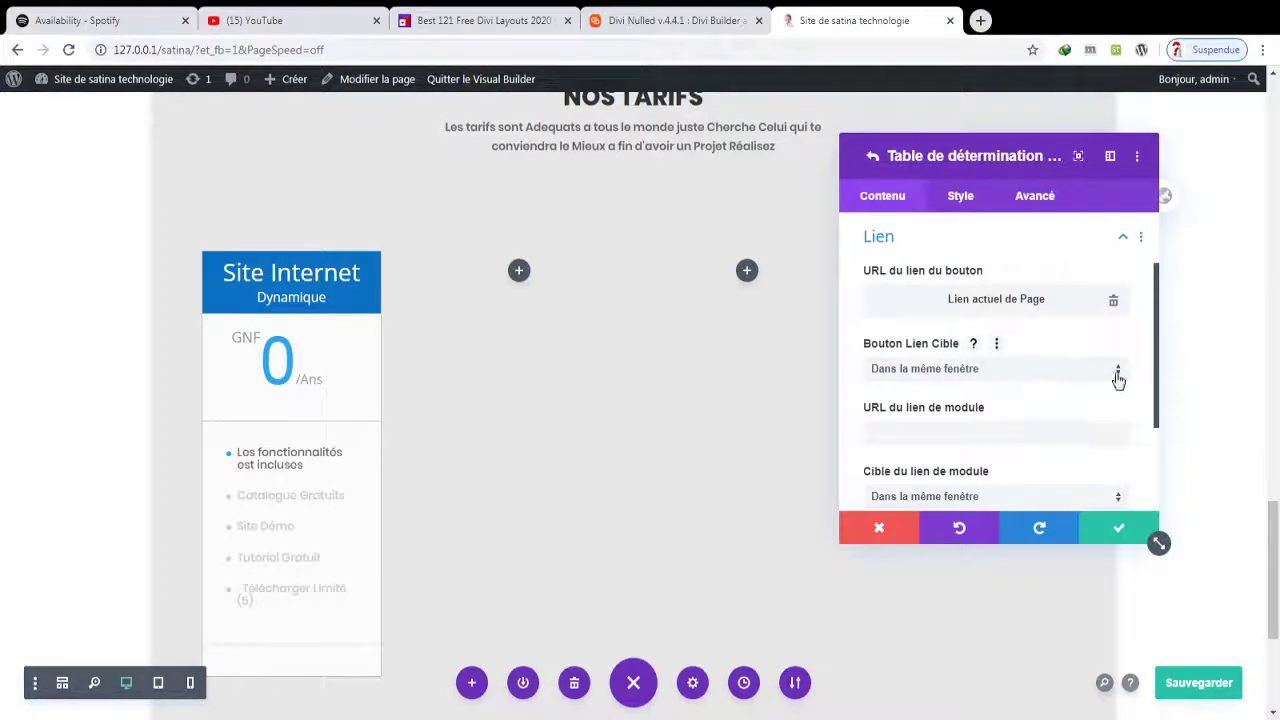
- Give the Site Internet table a translucent light grey background of rgba(244,244,244,0.78) and apply the table's settings
{"action": "scroll", "coordinate": [1152, 385], "scroll_direction": "down", "scroll_amount": 3}
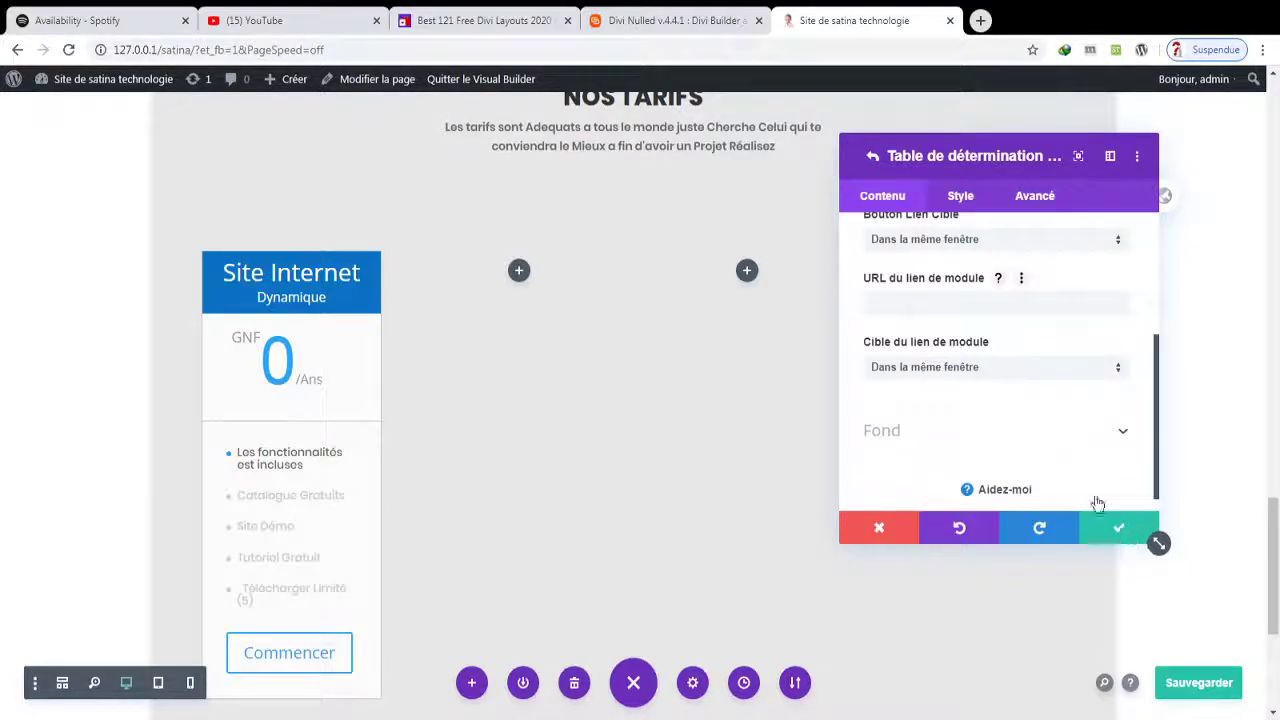
{"action": "left_click", "coordinate": [1012, 436]}
{"action": "left_click", "coordinate": [1011, 434]}
{"action": "left_click", "coordinate": [937, 440]}
{"action": "left_click_drag", "start_coordinate": [937, 440], "coordinate": [1015, 345]}
{"action": "left_click_drag", "start_coordinate": [1111, 366], "coordinate": [1113, 392]}
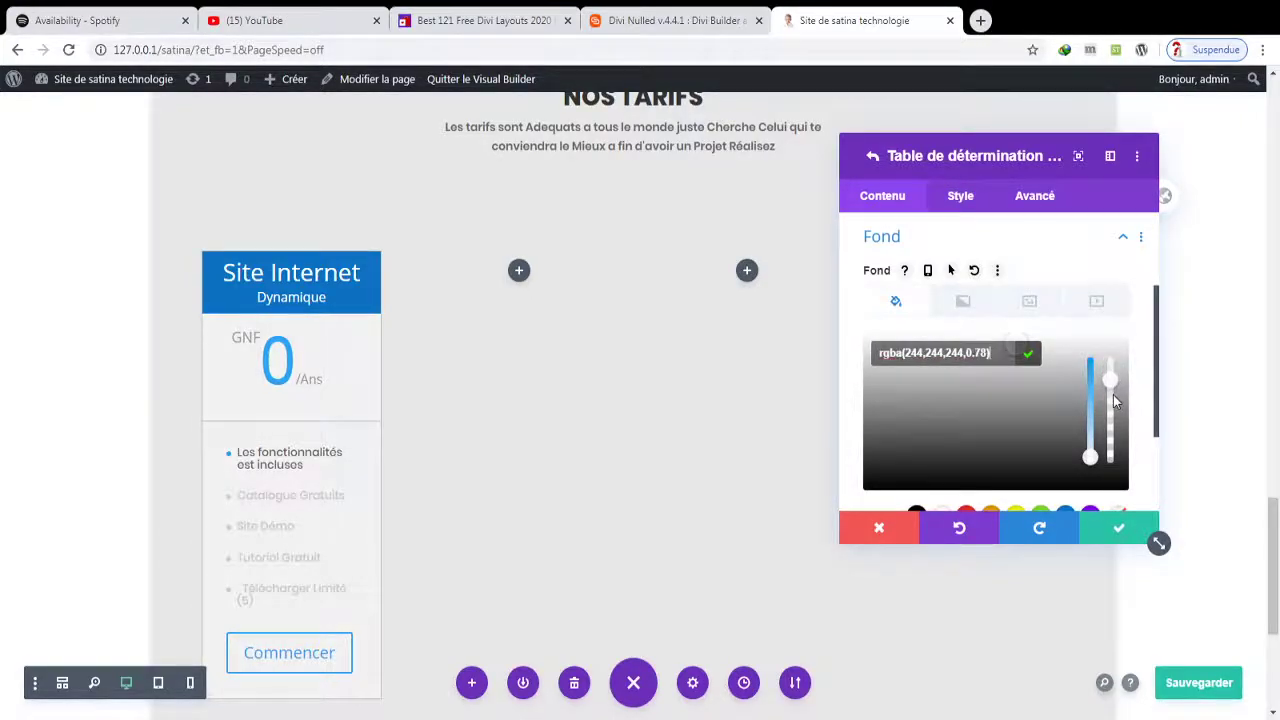
{"action": "left_click", "coordinate": [1117, 530]}
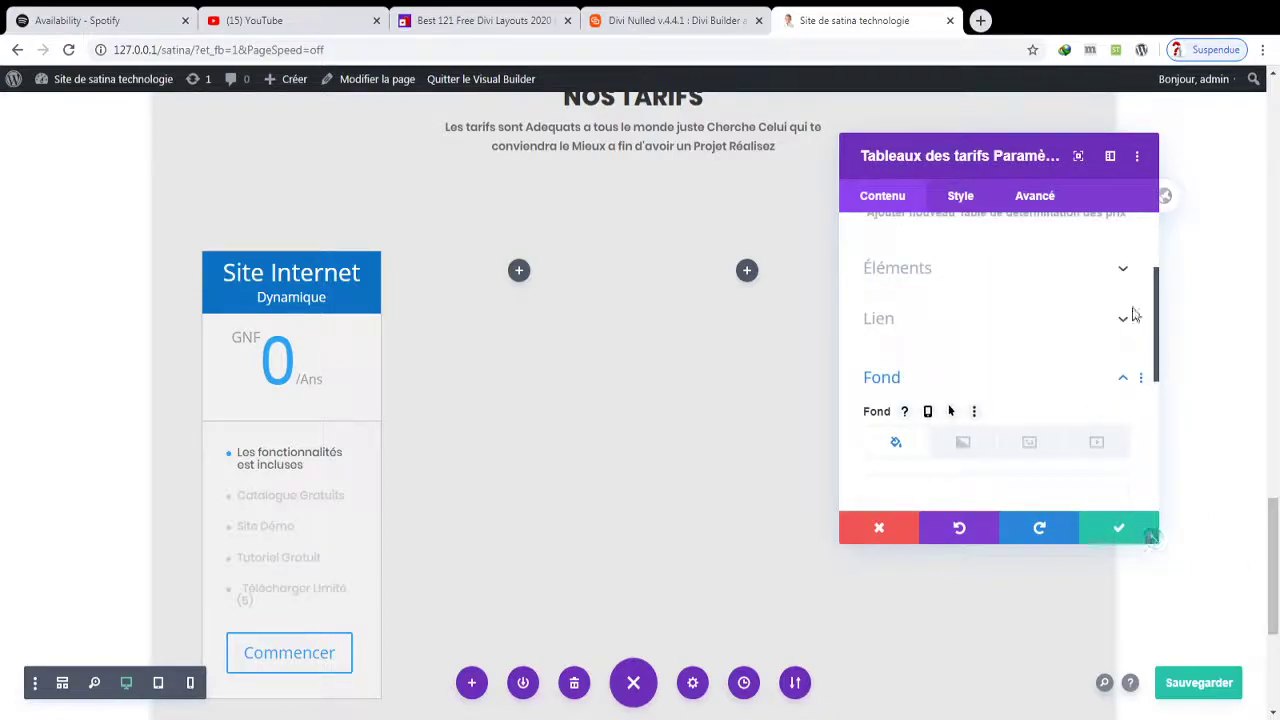
- Enable custom styles for the pricing table's button and set its text colour to white #FFFFFF
{"action": "left_click", "coordinate": [966, 198]}
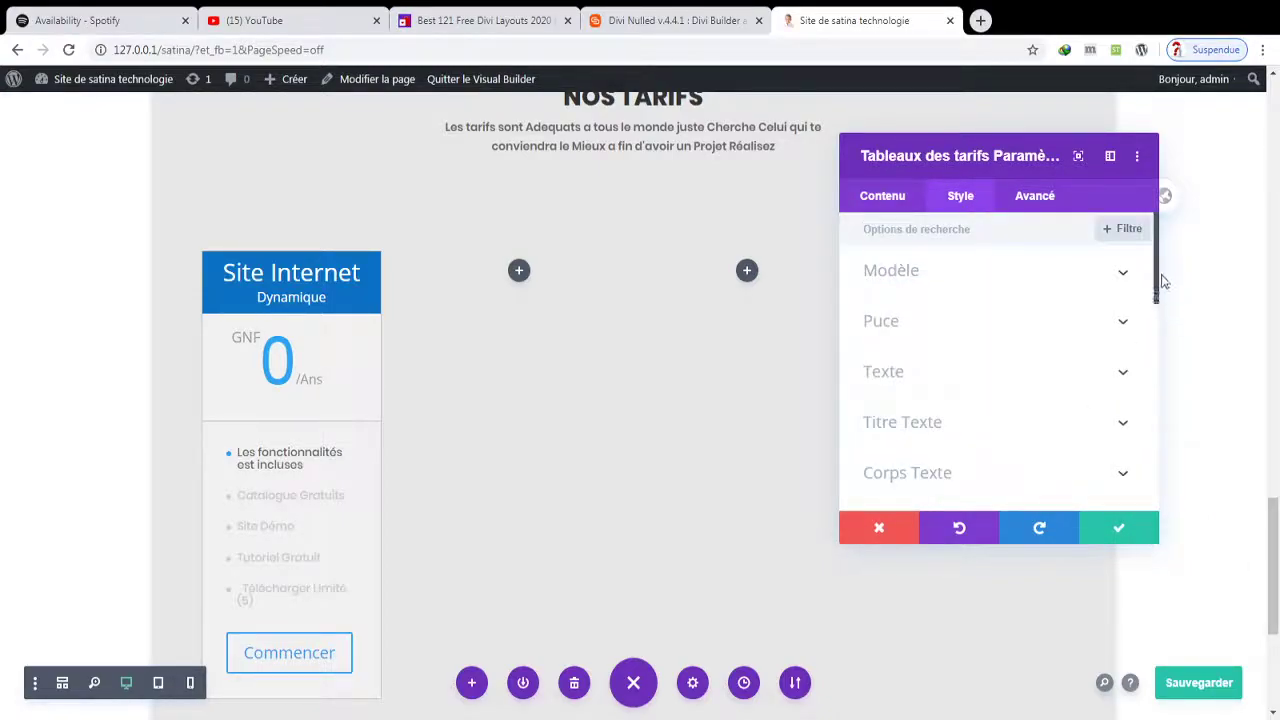
{"action": "left_click_drag", "start_coordinate": [1161, 278], "coordinate": [1165, 355]}
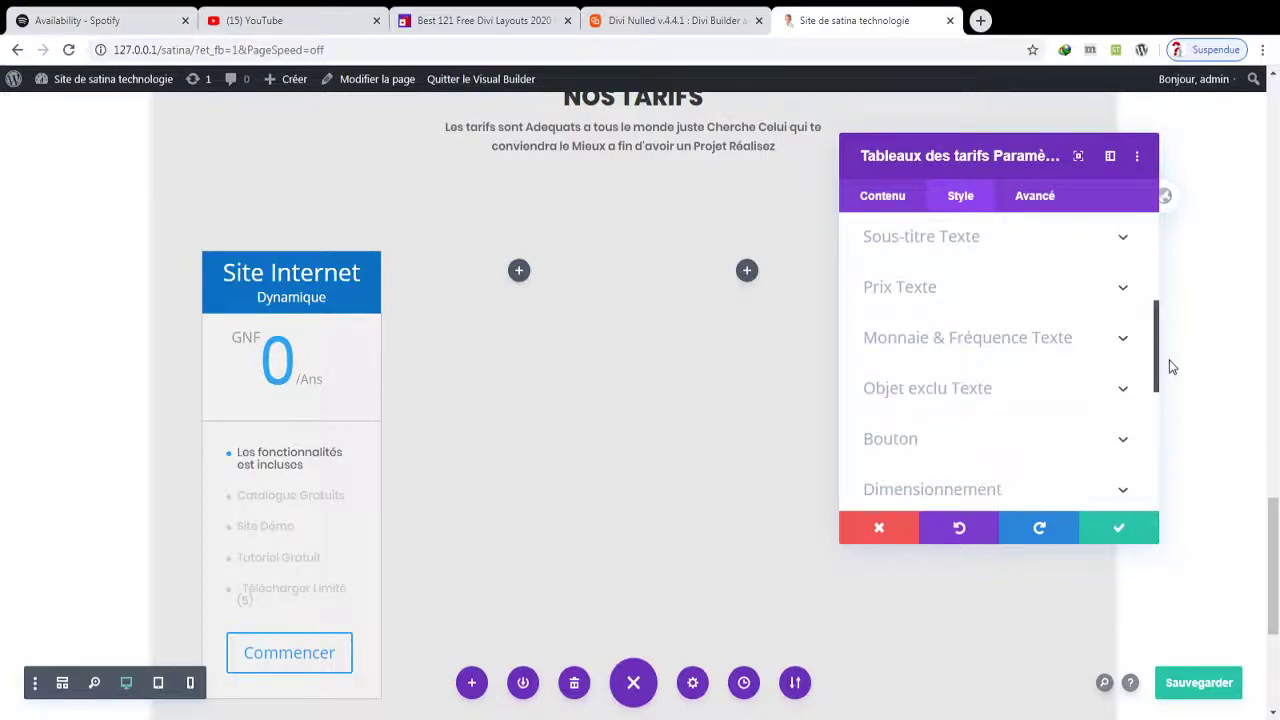
{"action": "left_click", "coordinate": [1034, 447]}
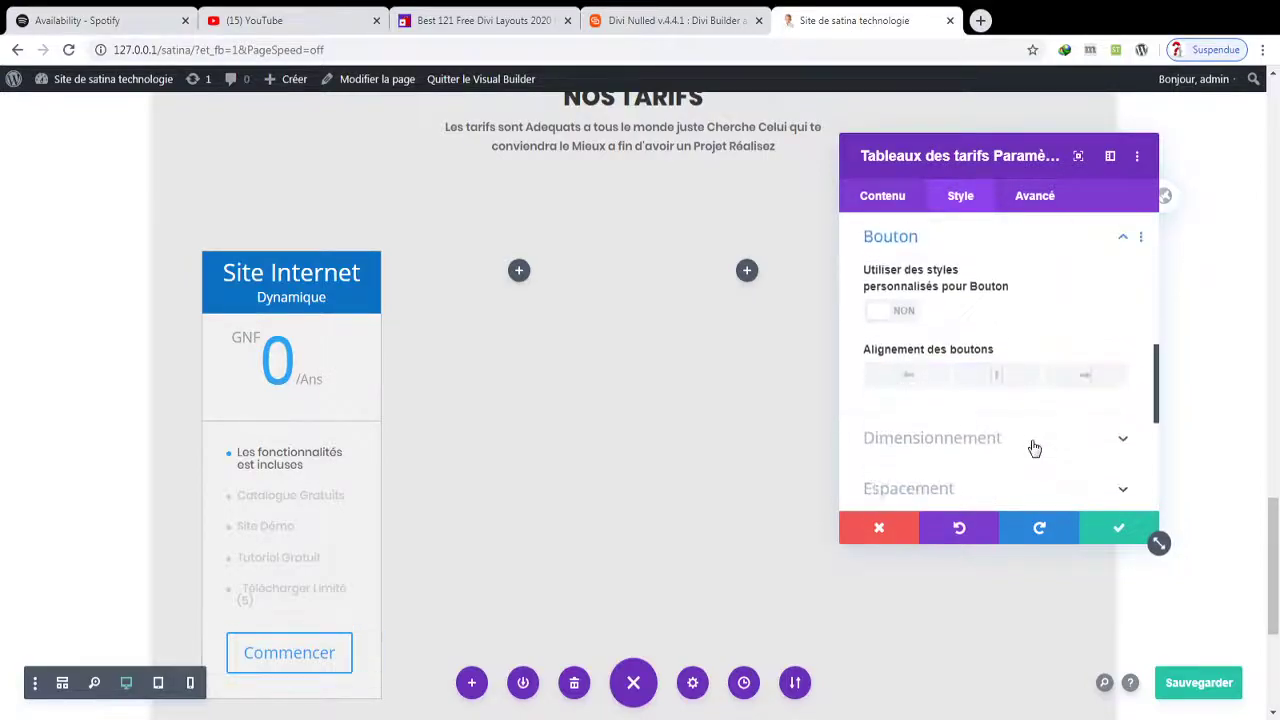
{"action": "left_click", "coordinate": [903, 314]}
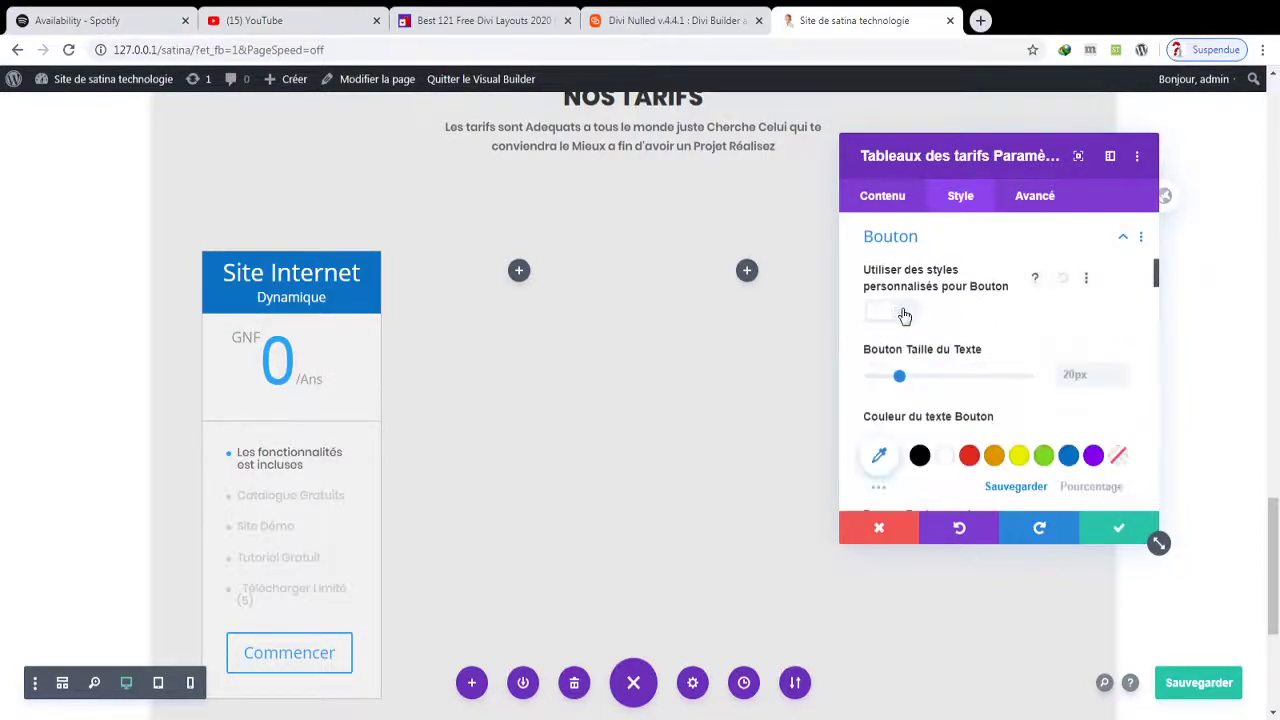
{"action": "left_click", "coordinate": [994, 458]}
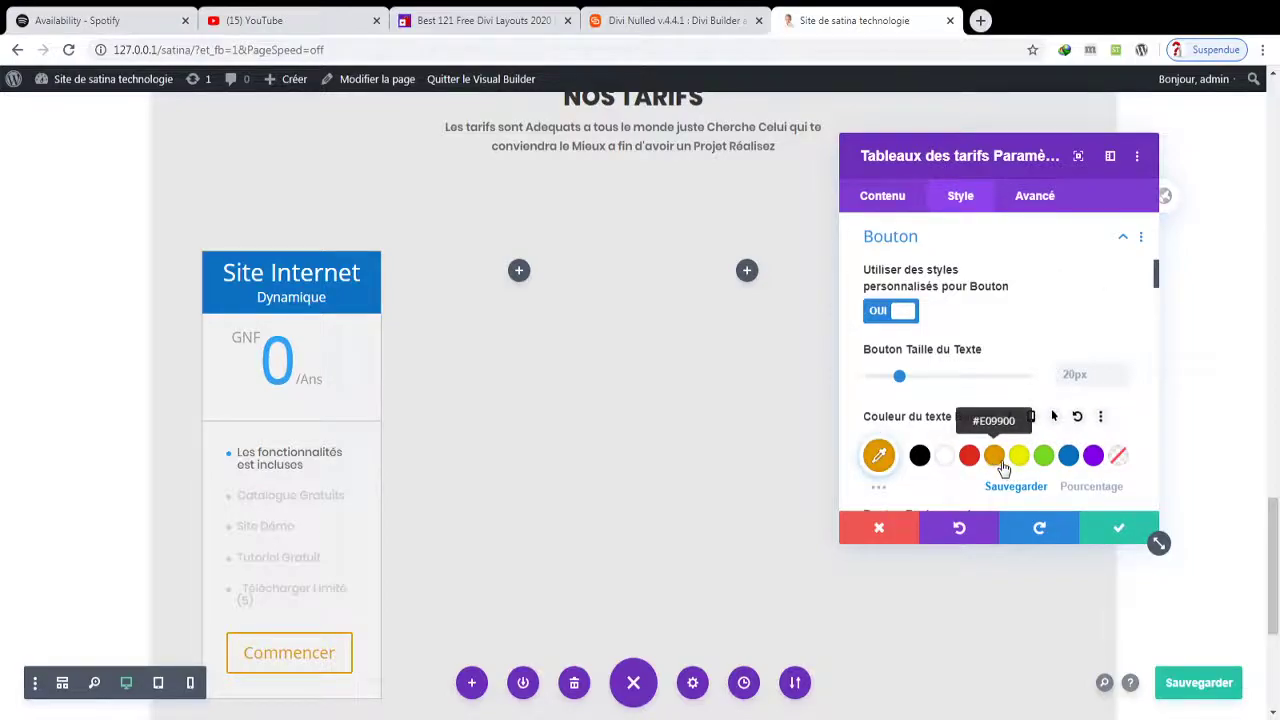
{"action": "left_click", "coordinate": [946, 458]}
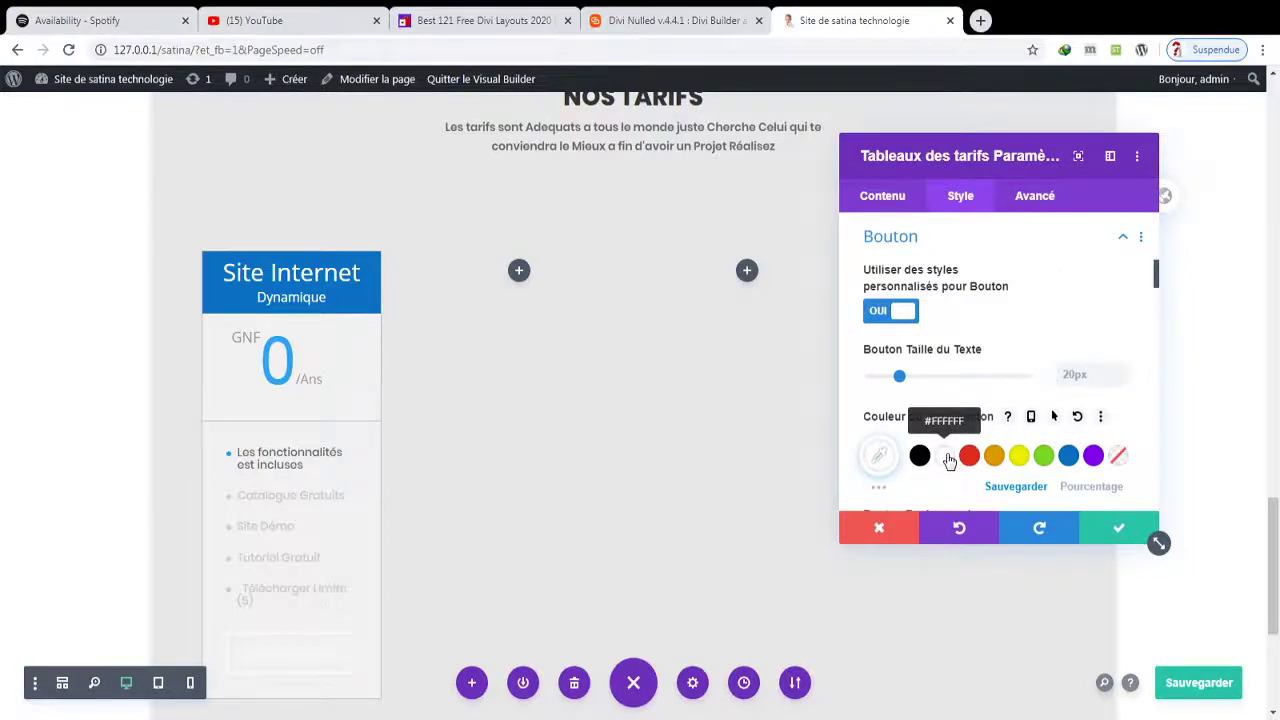
- Set the Commencer button's background to the orange palette colour and apply the module settings
{"action": "left_click_drag", "start_coordinate": [1157, 287], "coordinate": [1157, 313]}
{"action": "left_click", "coordinate": [991, 383]}
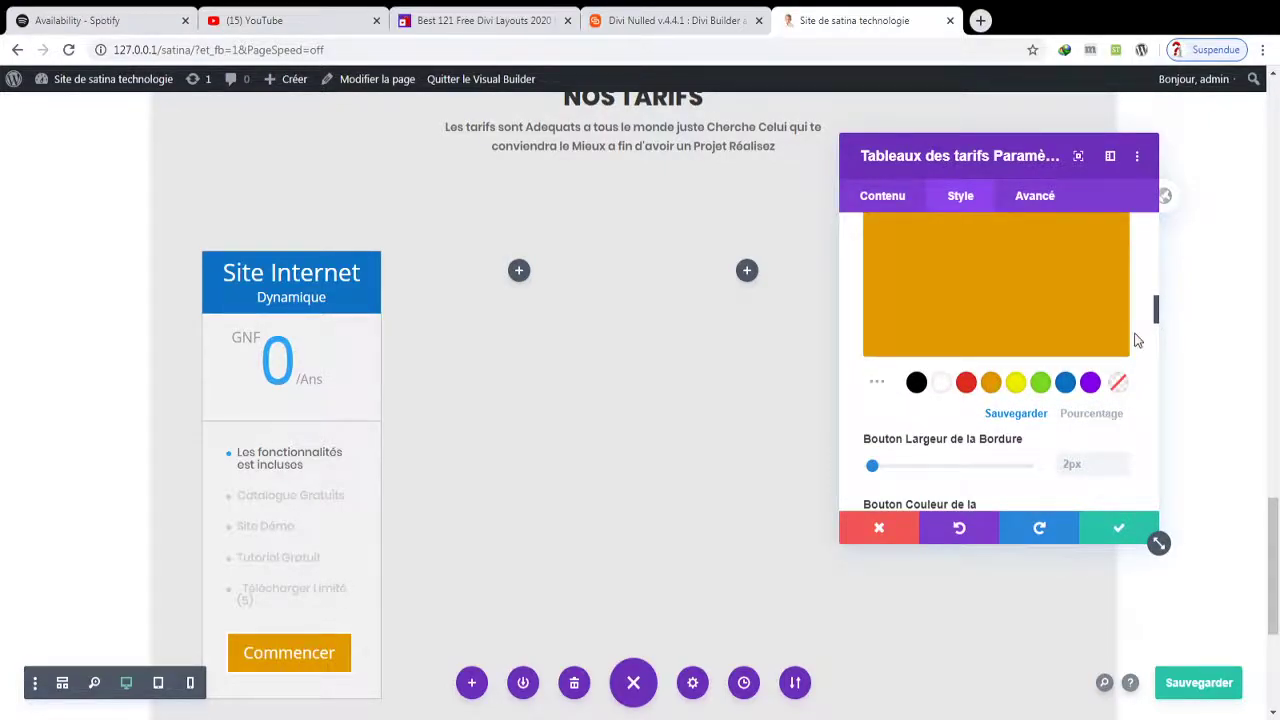
{"action": "left_click_drag", "start_coordinate": [1157, 309], "coordinate": [1158, 325]}
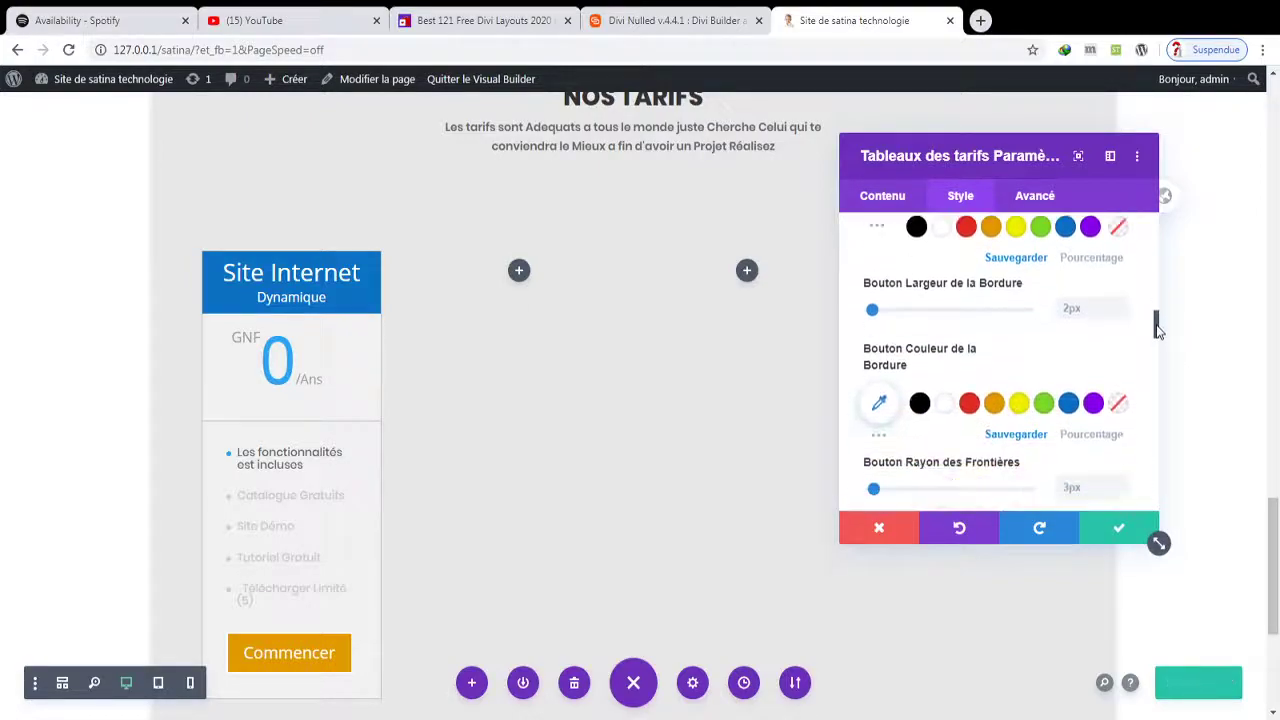
{"action": "left_click", "coordinate": [1110, 530]}
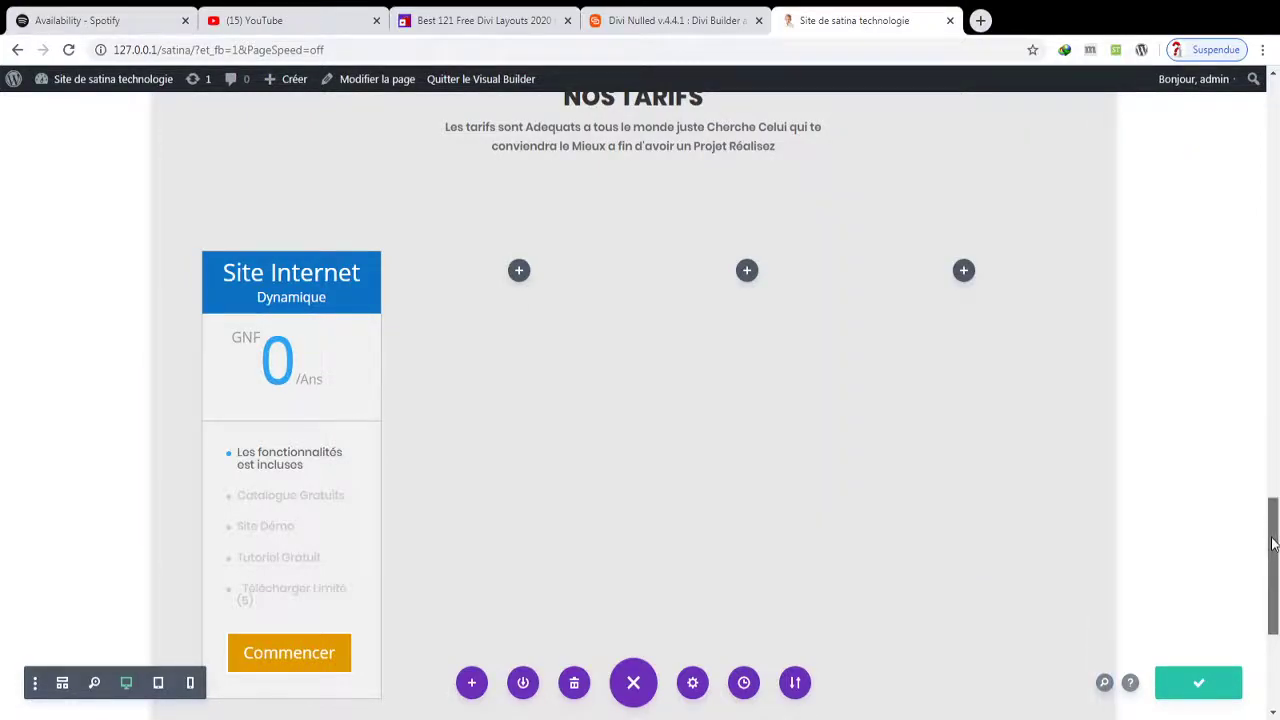
- Change the pricing row's layout to three equal columns
{"action": "scroll", "coordinate": [1268, 540], "scroll_direction": "up", "scroll_amount": 1}
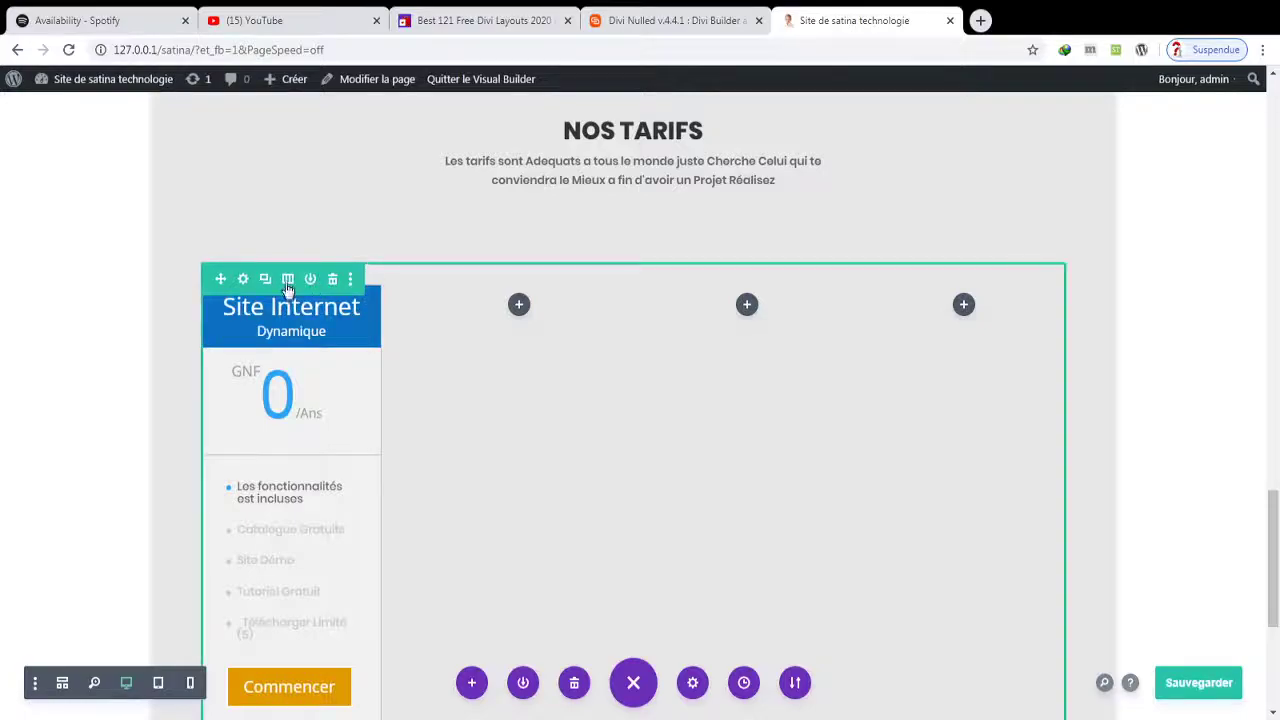
{"action": "left_click", "coordinate": [288, 280]}
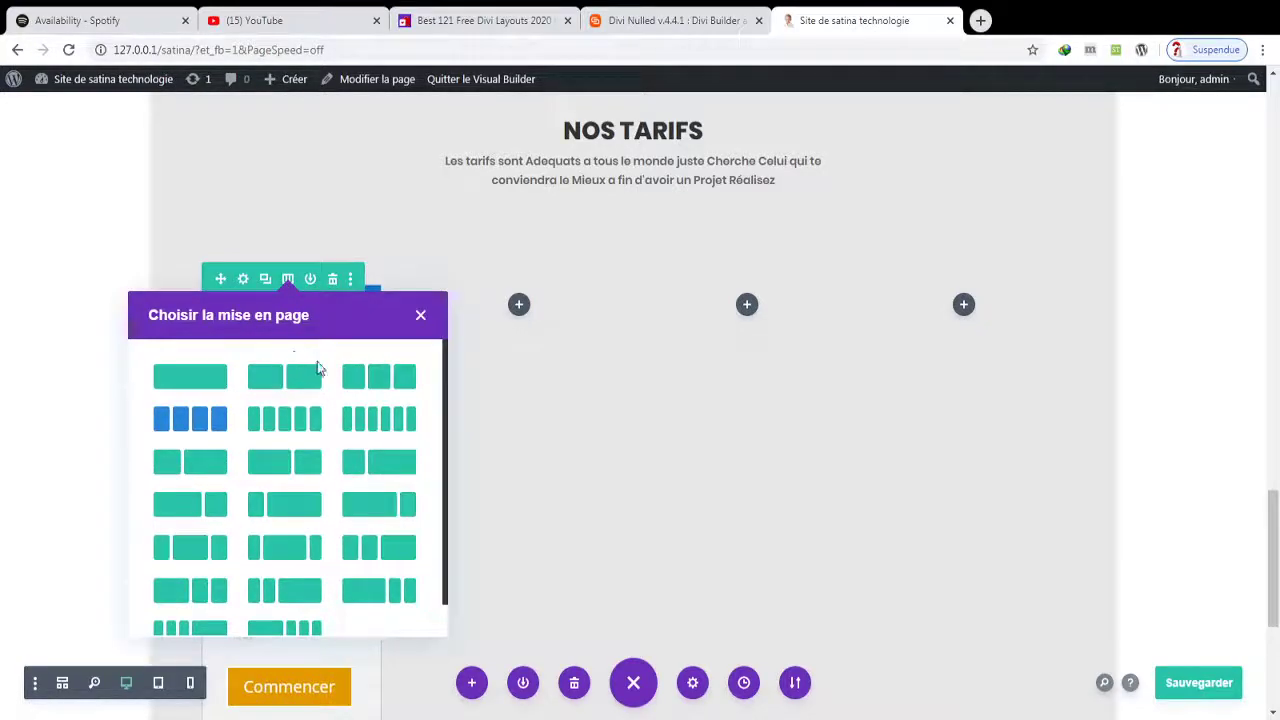
{"action": "left_click", "coordinate": [376, 377]}
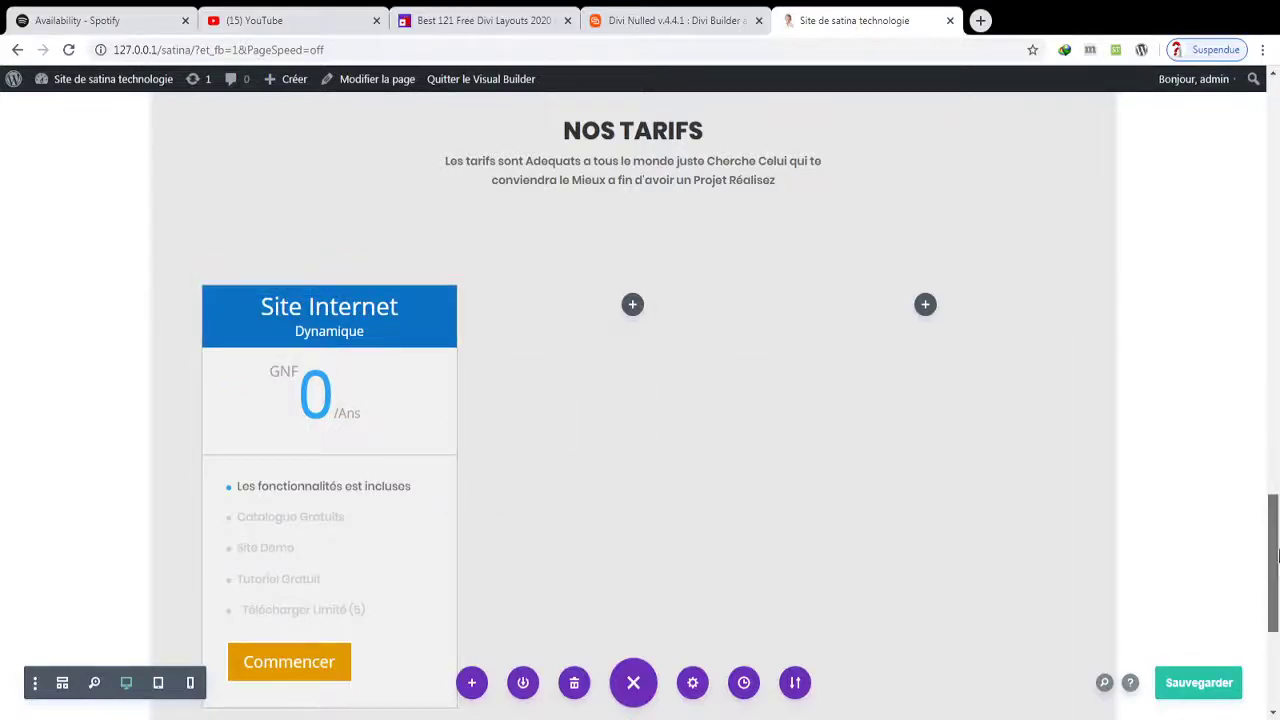
- Center the Commencer button in the Site Internet table, apply the settings and save the page
{"action": "left_click_drag", "start_coordinate": [1278, 555], "coordinate": [1278, 610]}
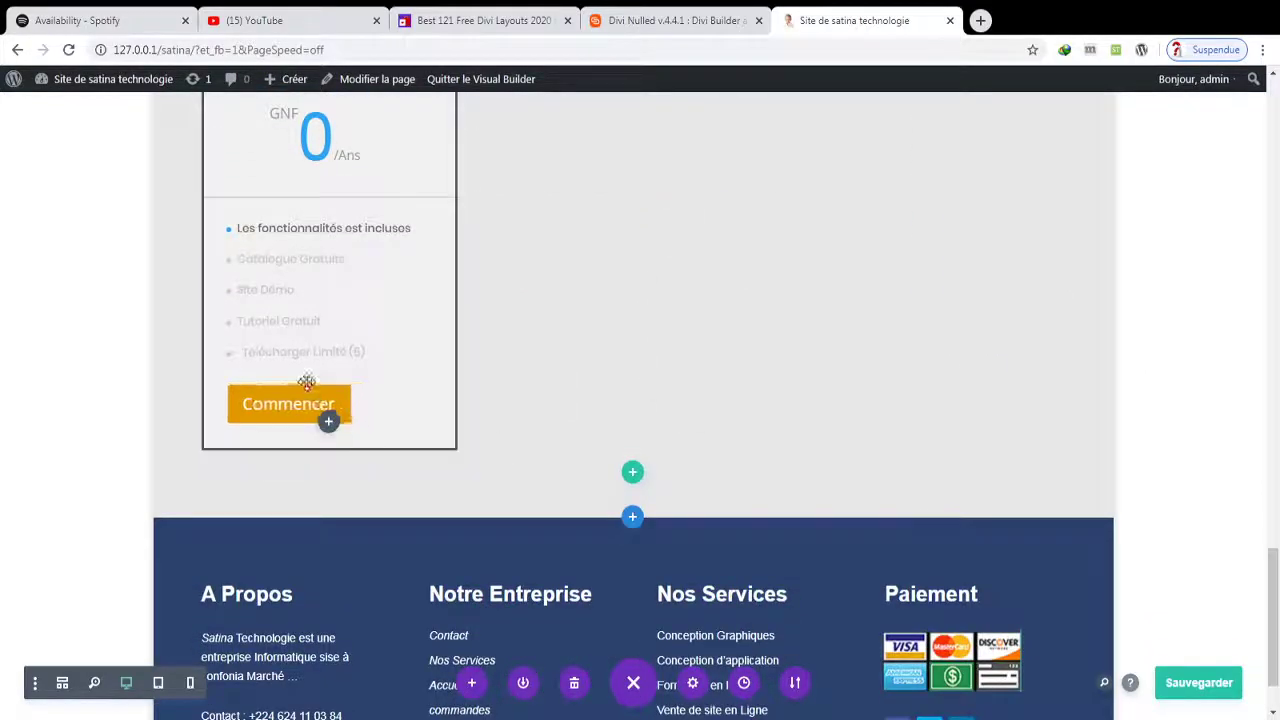
{"action": "scroll", "coordinate": [720, 400], "scroll_direction": "up", "scroll_amount": 2}
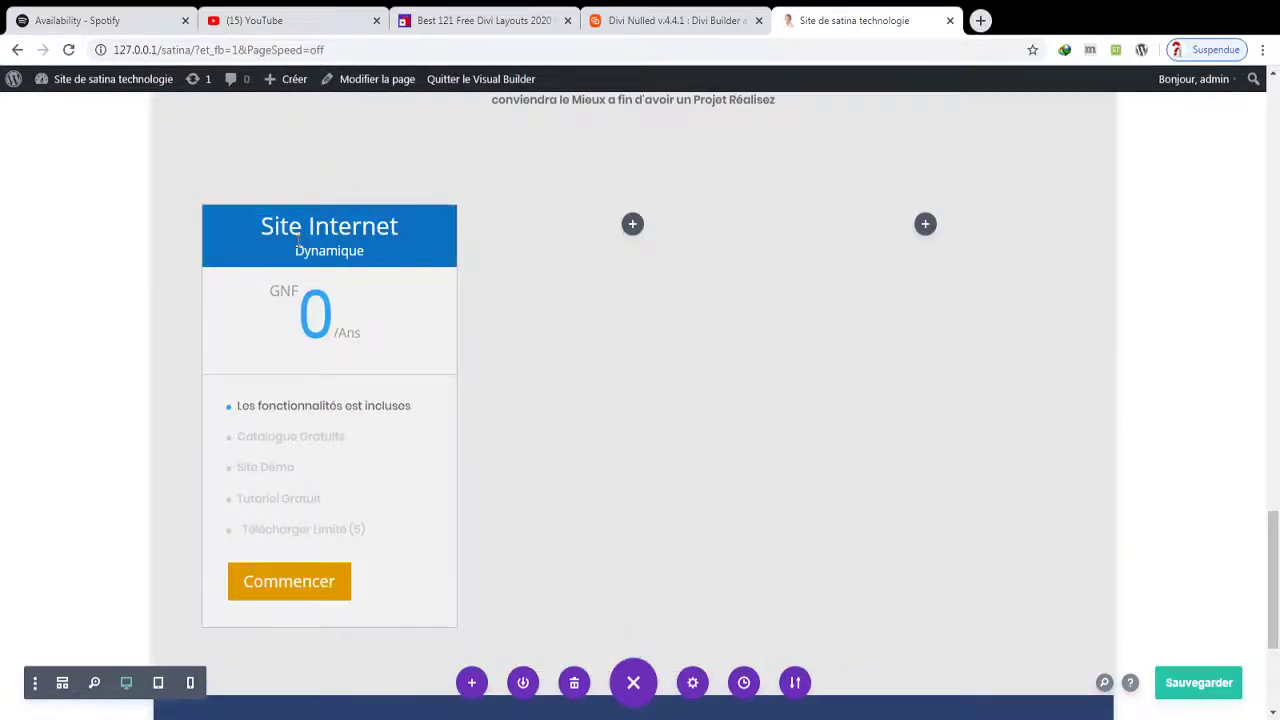
{"action": "left_click", "coordinate": [300, 245]}
{"action": "left_click", "coordinate": [960, 198]}
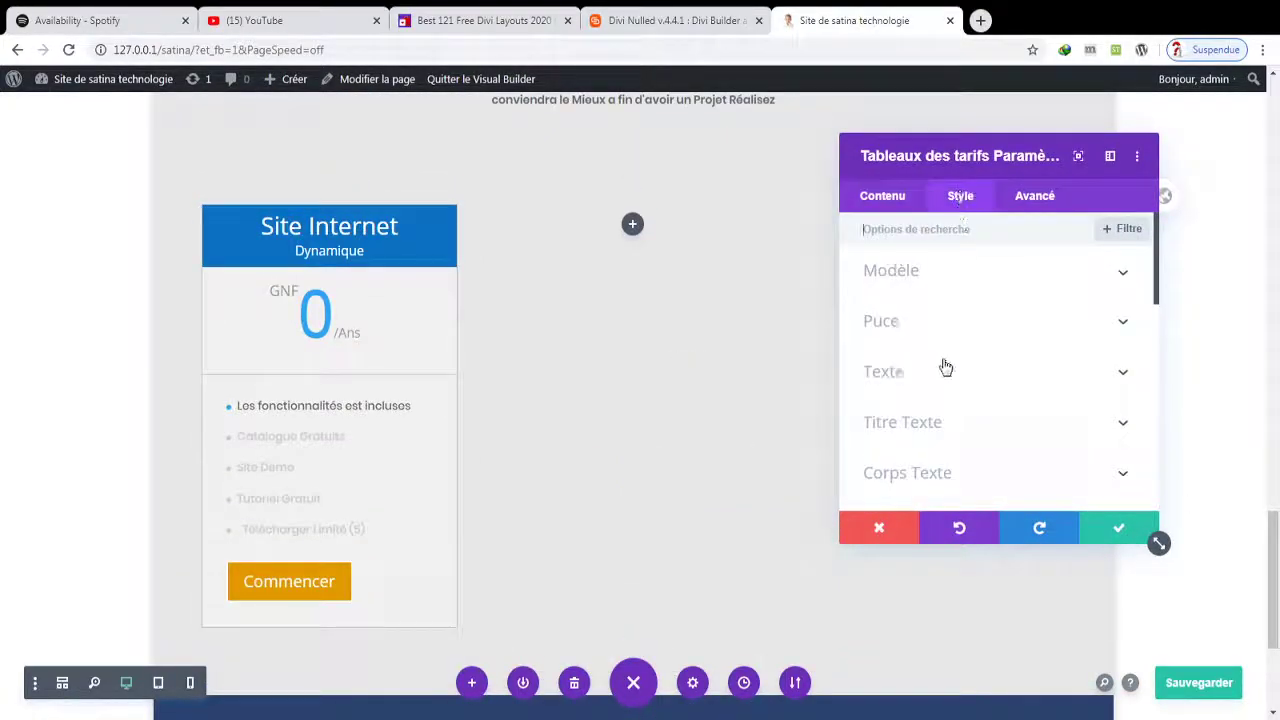
{"action": "left_click_drag", "start_coordinate": [1158, 252], "coordinate": [1162, 345]}
{"action": "left_click", "coordinate": [903, 420]}
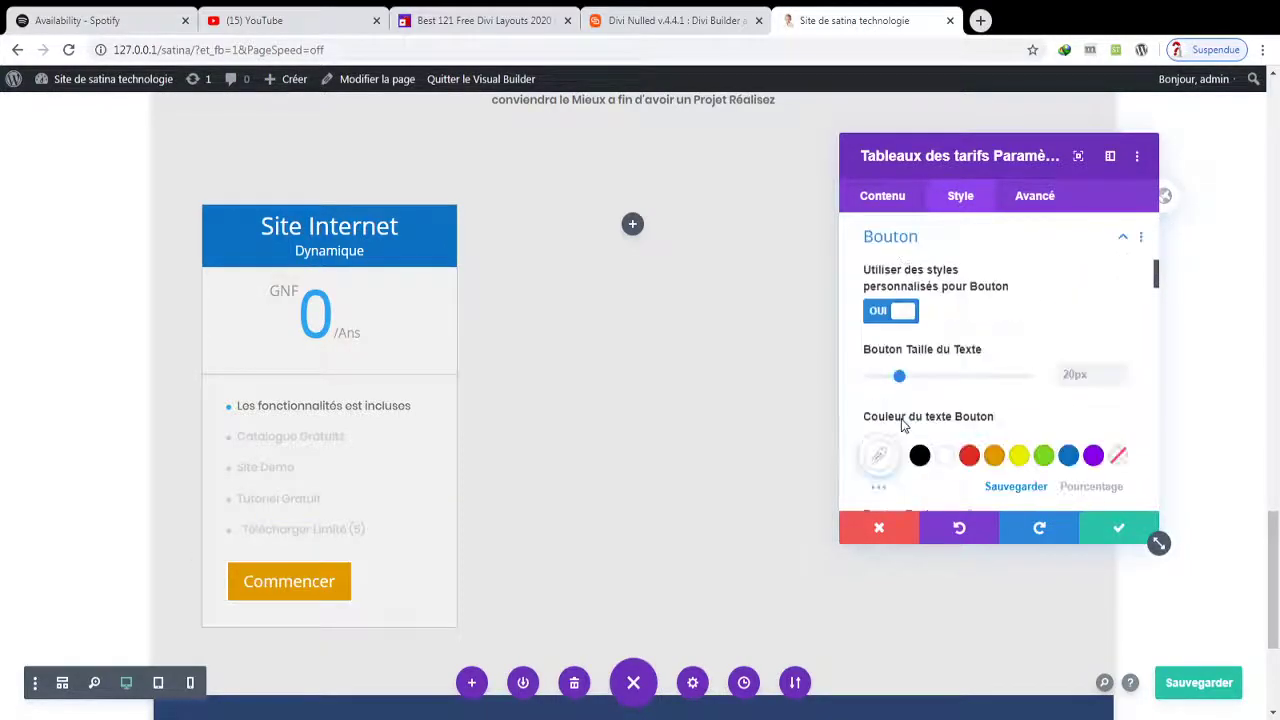
{"action": "left_click_drag", "start_coordinate": [1157, 274], "coordinate": [1178, 440]}
{"action": "left_click", "coordinate": [997, 228]}
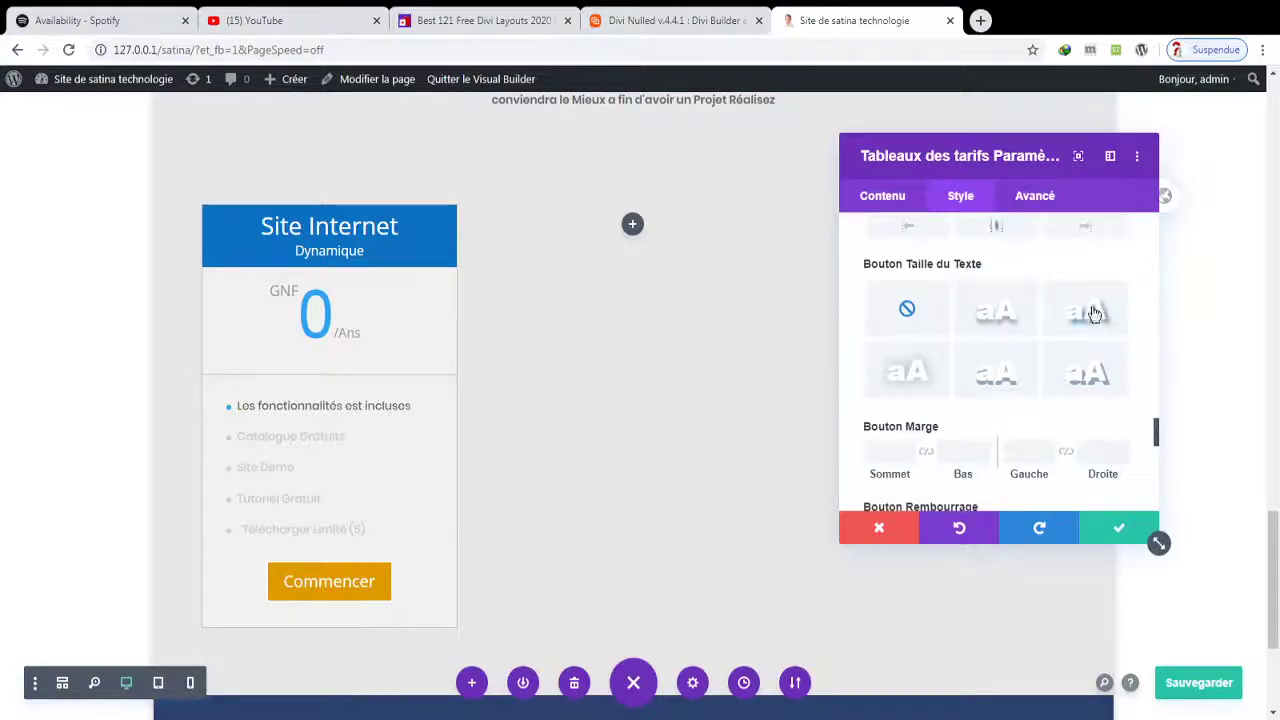
{"action": "left_click_drag", "start_coordinate": [1152, 440], "coordinate": [1158, 430]}
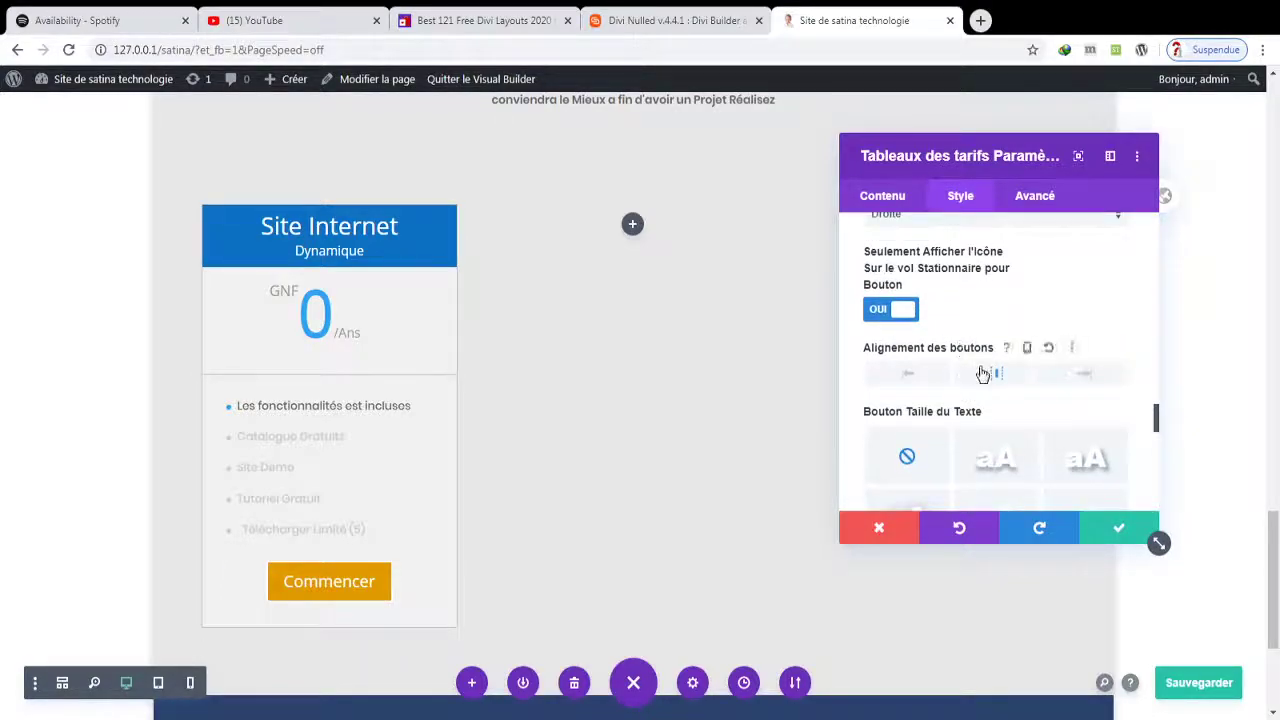
{"action": "left_click", "coordinate": [1118, 527]}
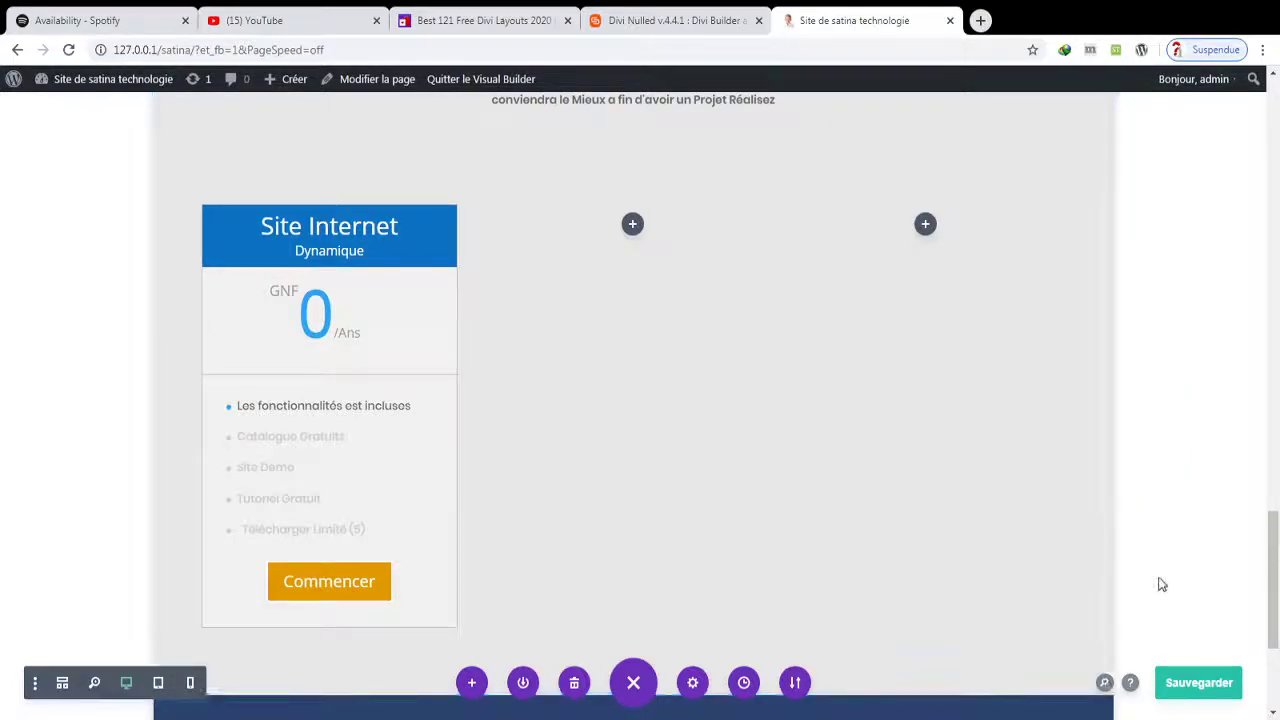
{"action": "left_click", "coordinate": [1182, 688]}
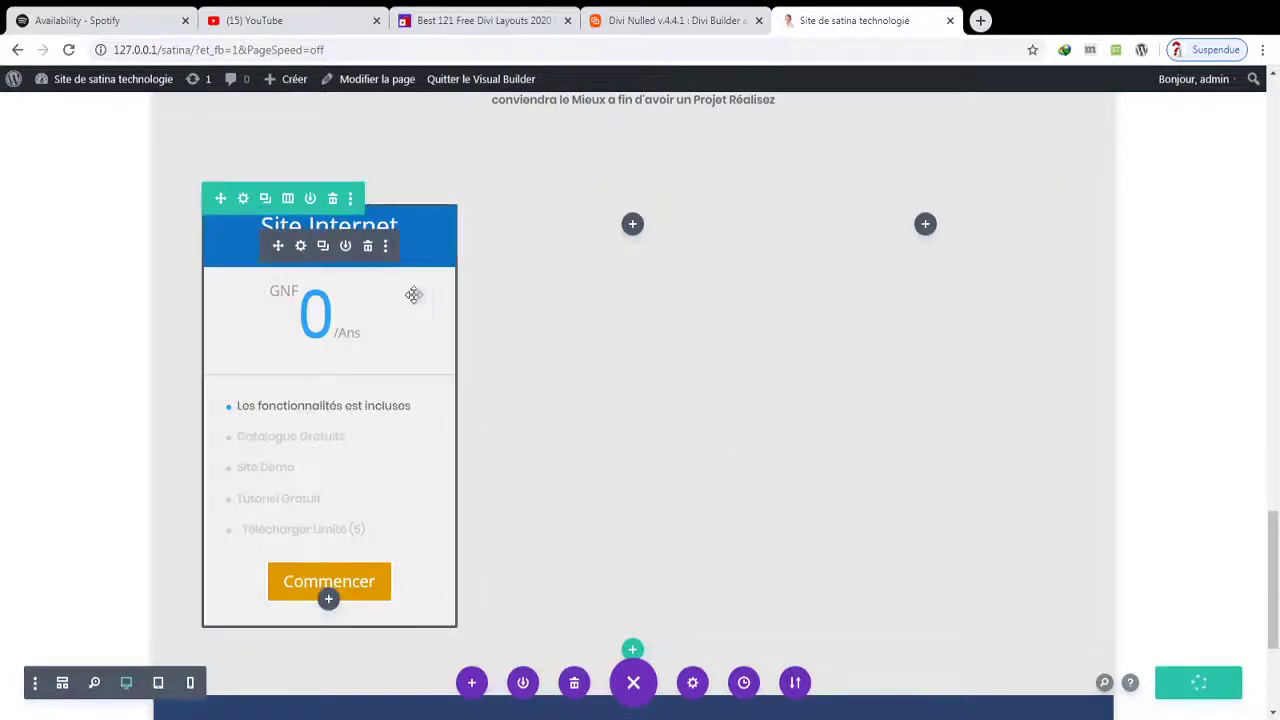
- Duplicate the Site Internet pricing table into the second and third columns of the row and save the page
{"action": "left_click", "coordinate": [324, 248]}
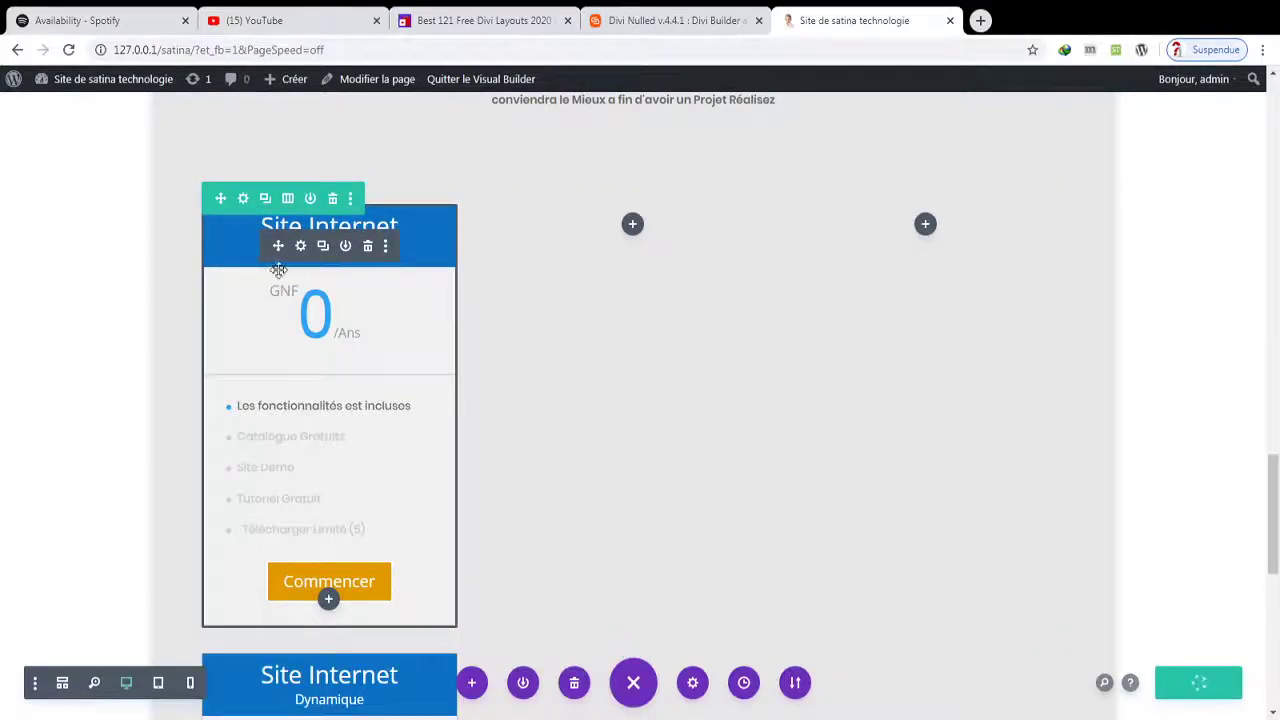
{"action": "left_click_drag", "start_coordinate": [280, 247], "coordinate": [629, 229]}
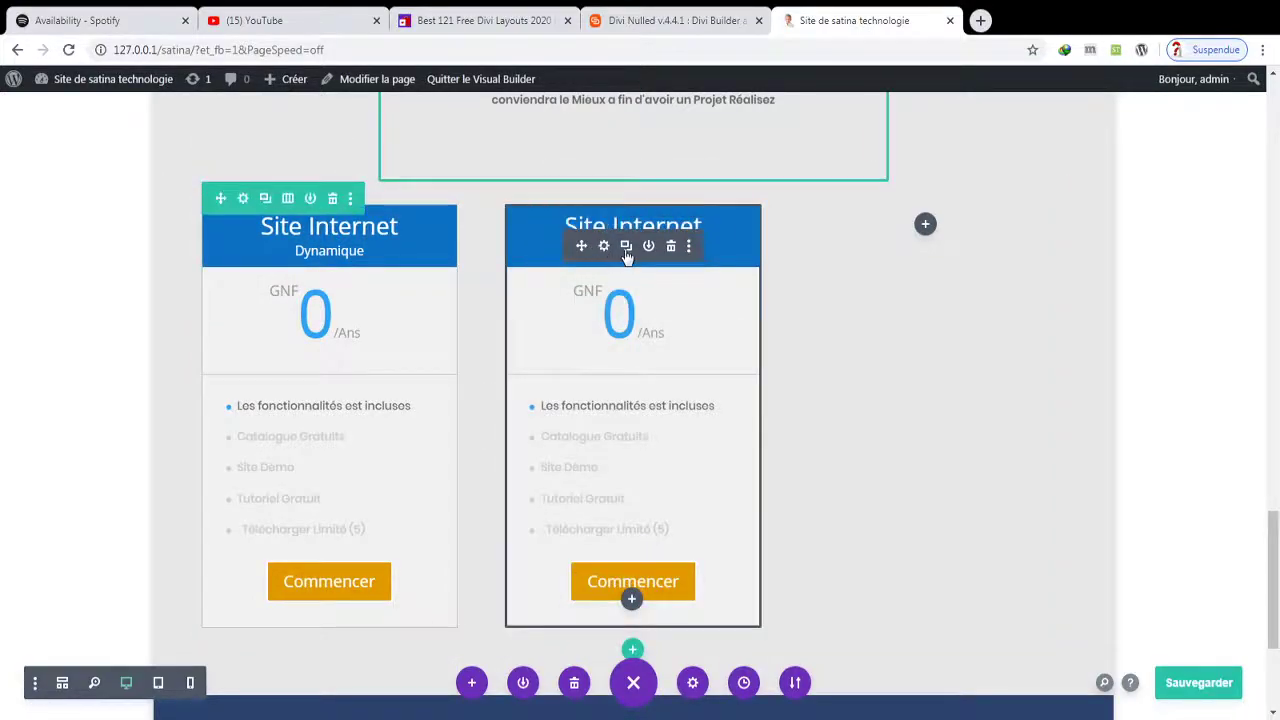
{"action": "left_click", "coordinate": [626, 250]}
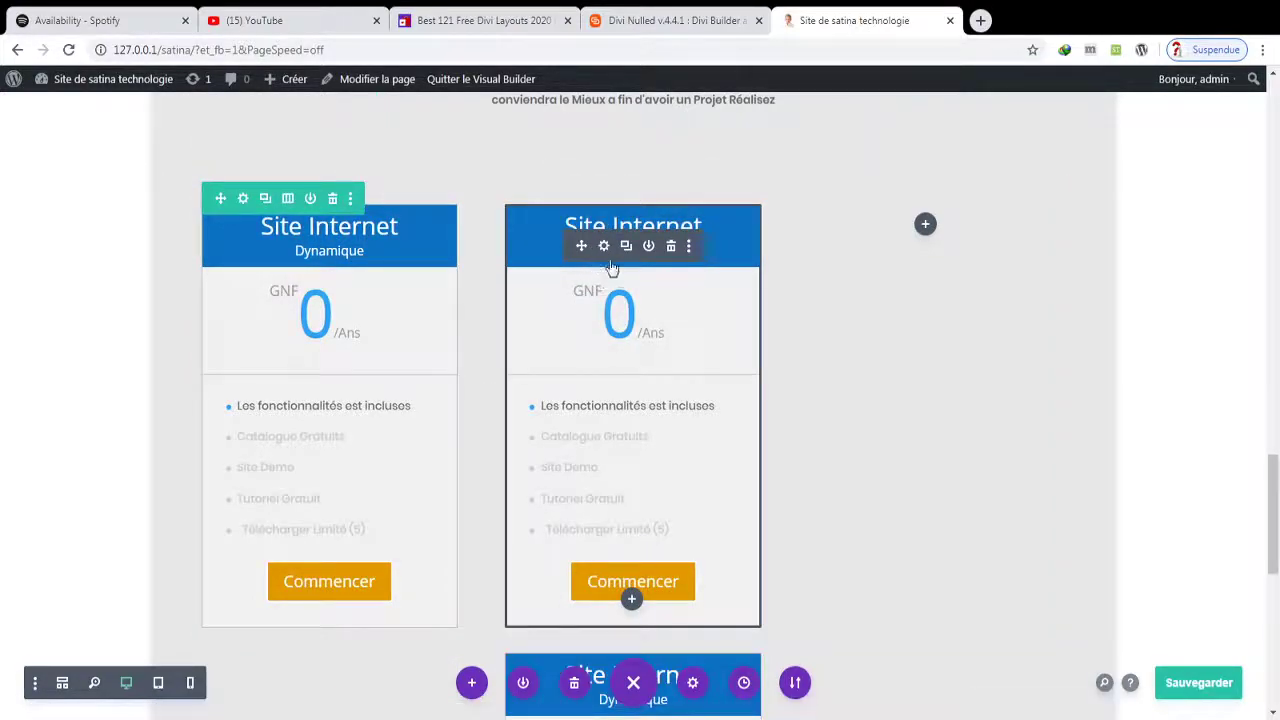
{"action": "left_click_drag", "start_coordinate": [581, 245], "coordinate": [920, 231]}
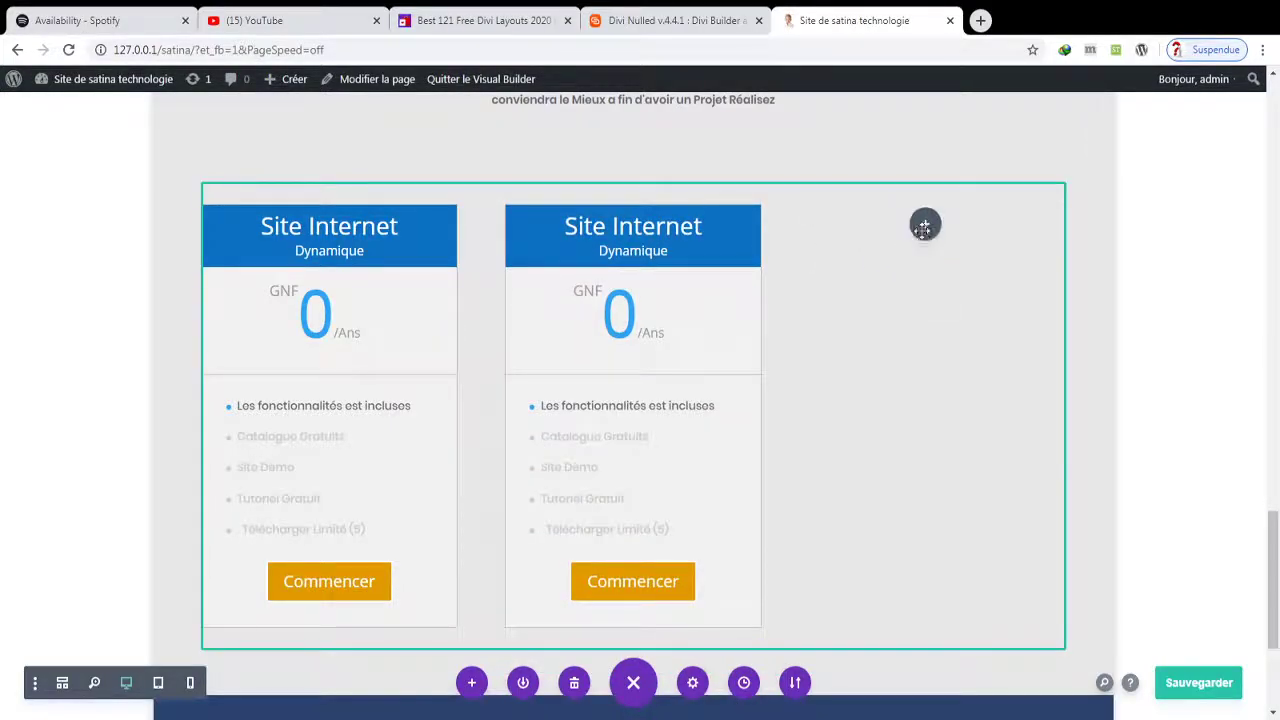
{"action": "left_click", "coordinate": [1205, 684]}
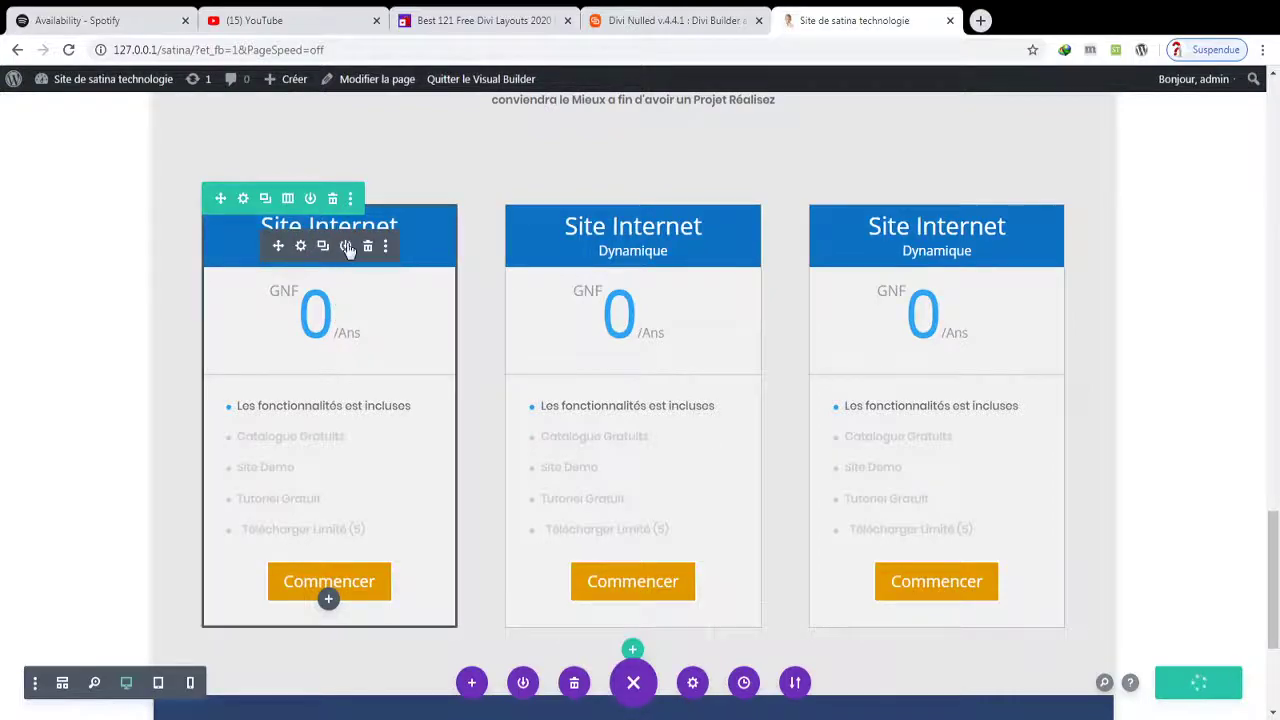
{"action": "left_click", "coordinate": [366, 246]}
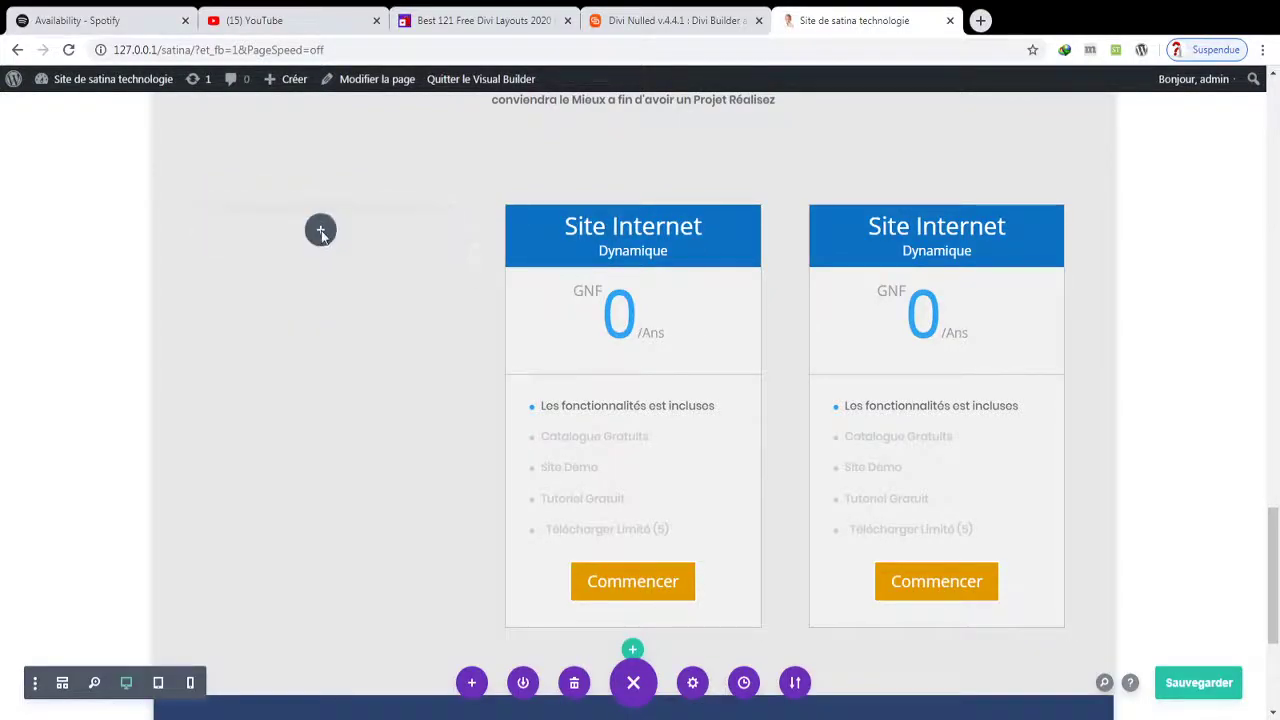
{"action": "key", "text": "ctrl+z"}
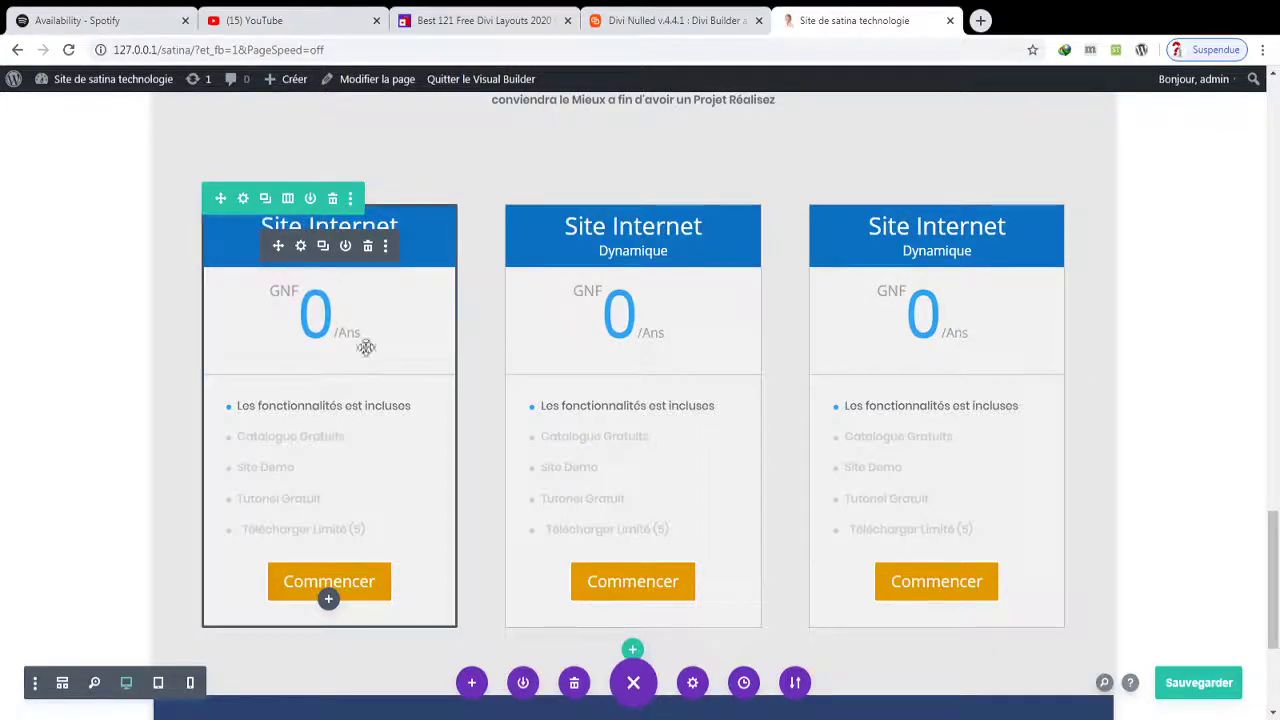
- Change the first column's pricing table title to "Accès Basics", apply the settings and save the page
{"action": "left_click", "coordinate": [301, 246]}
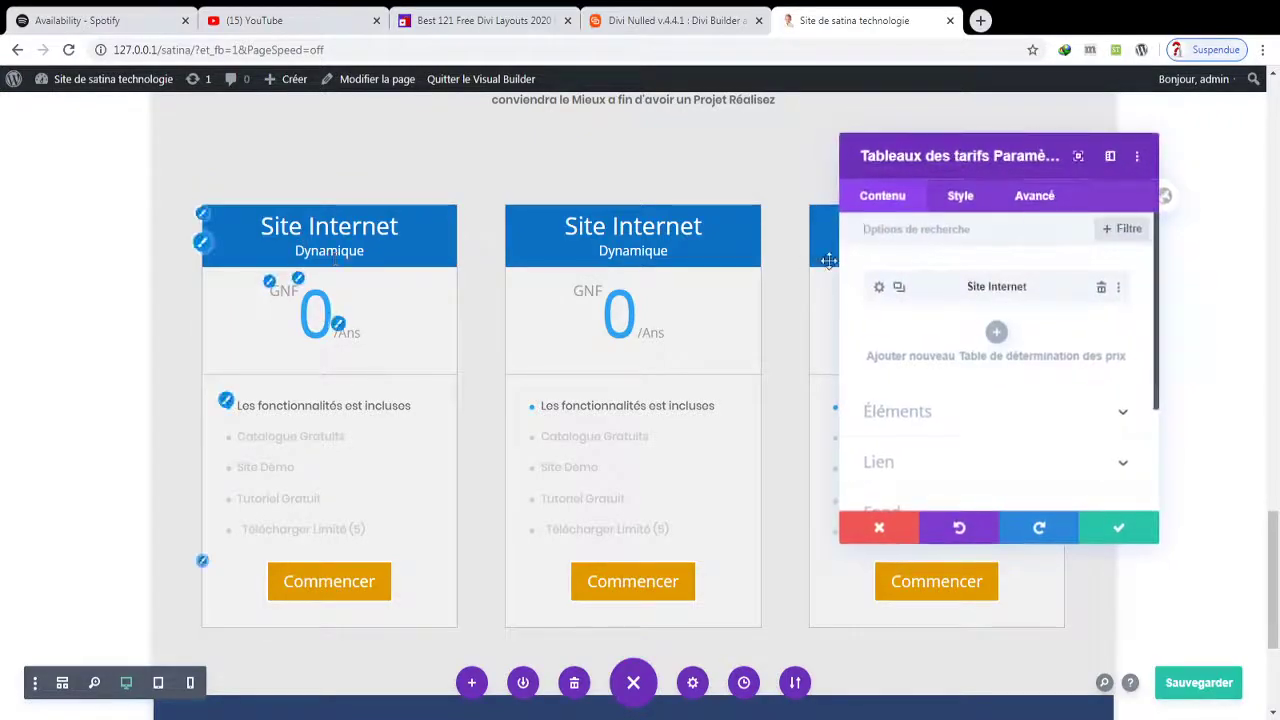
{"action": "left_click", "coordinate": [880, 289]}
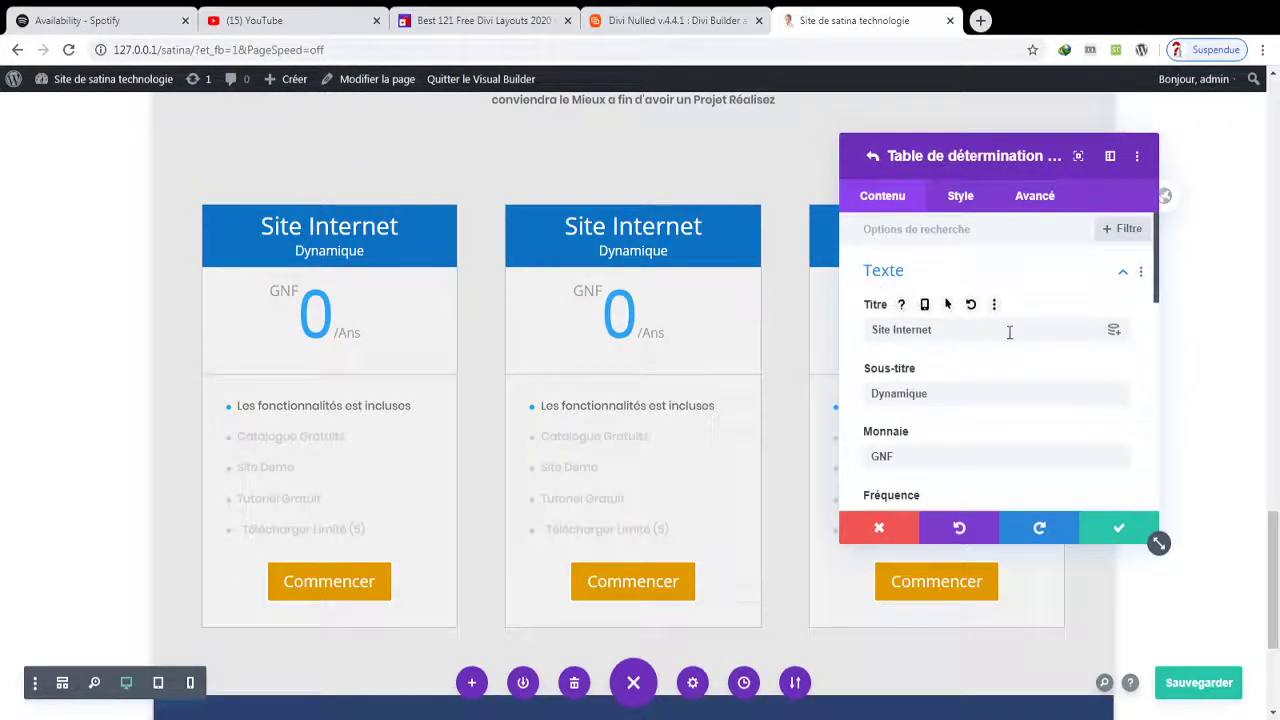
{"action": "triple_click", "coordinate": [989, 332]}
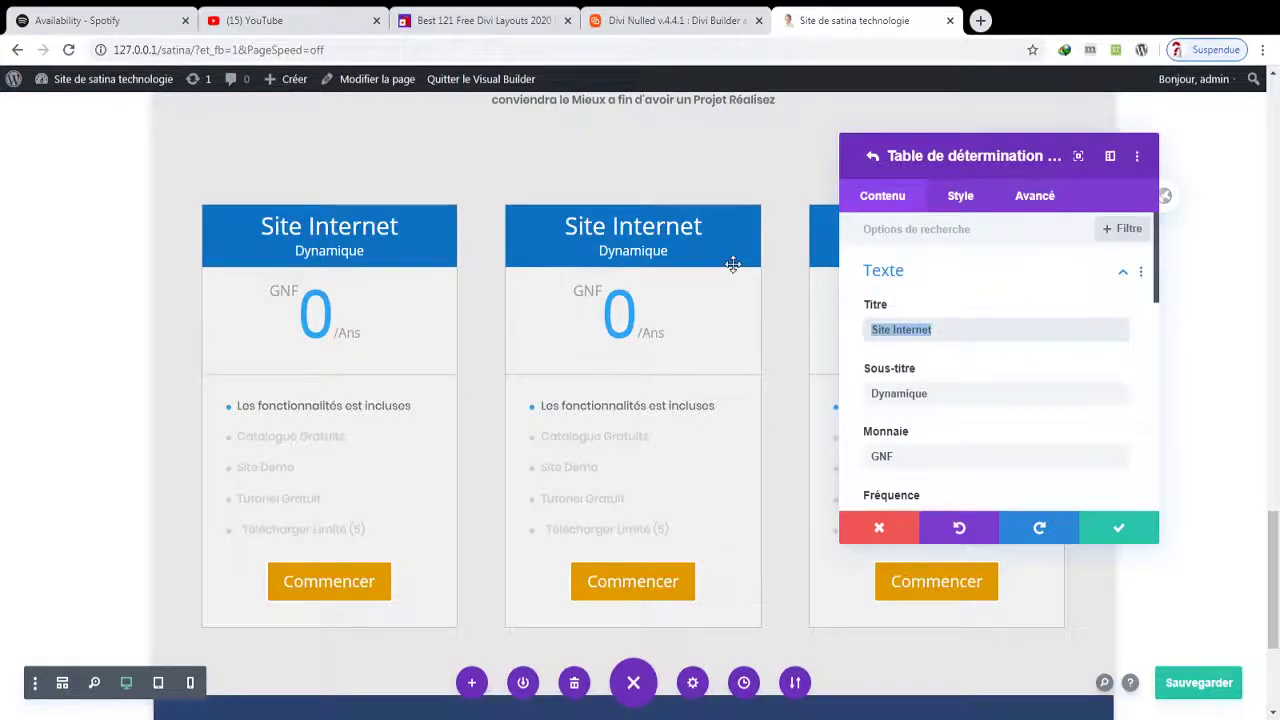
{"action": "type", "text": "Accès "}
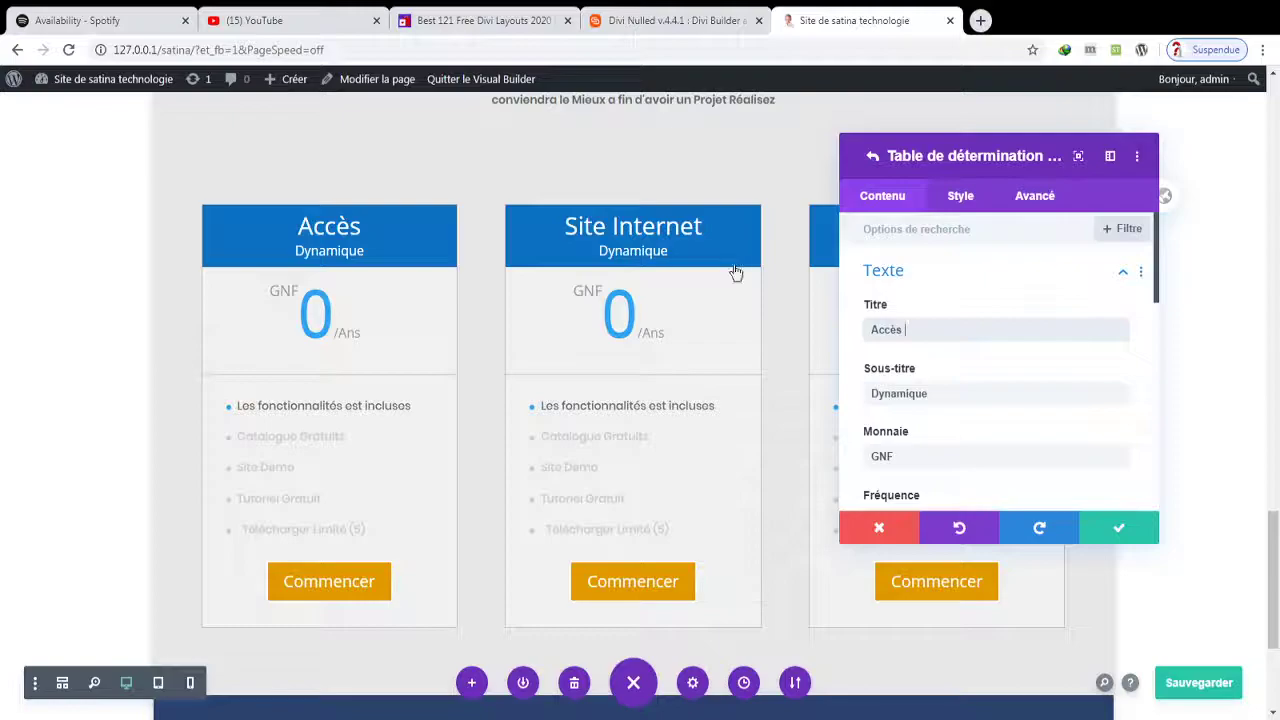
{"action": "type", "text": "Basics"}
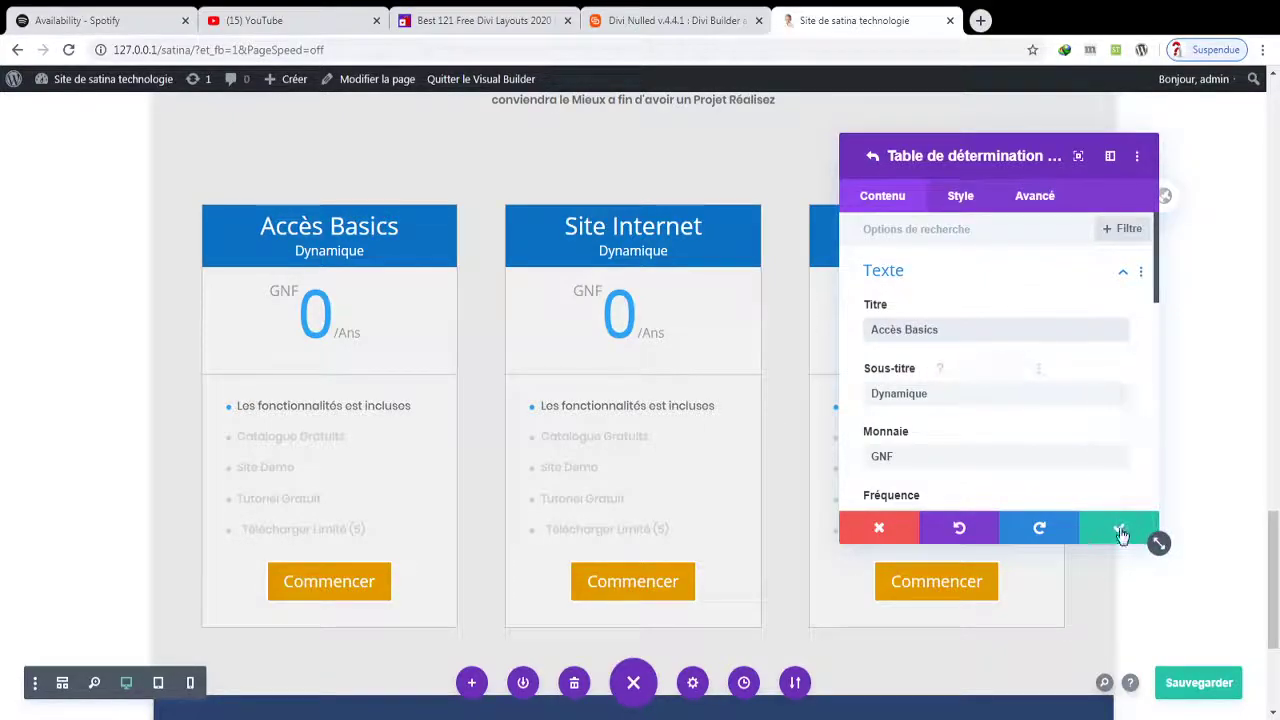
{"action": "left_click", "coordinate": [1119, 528]}
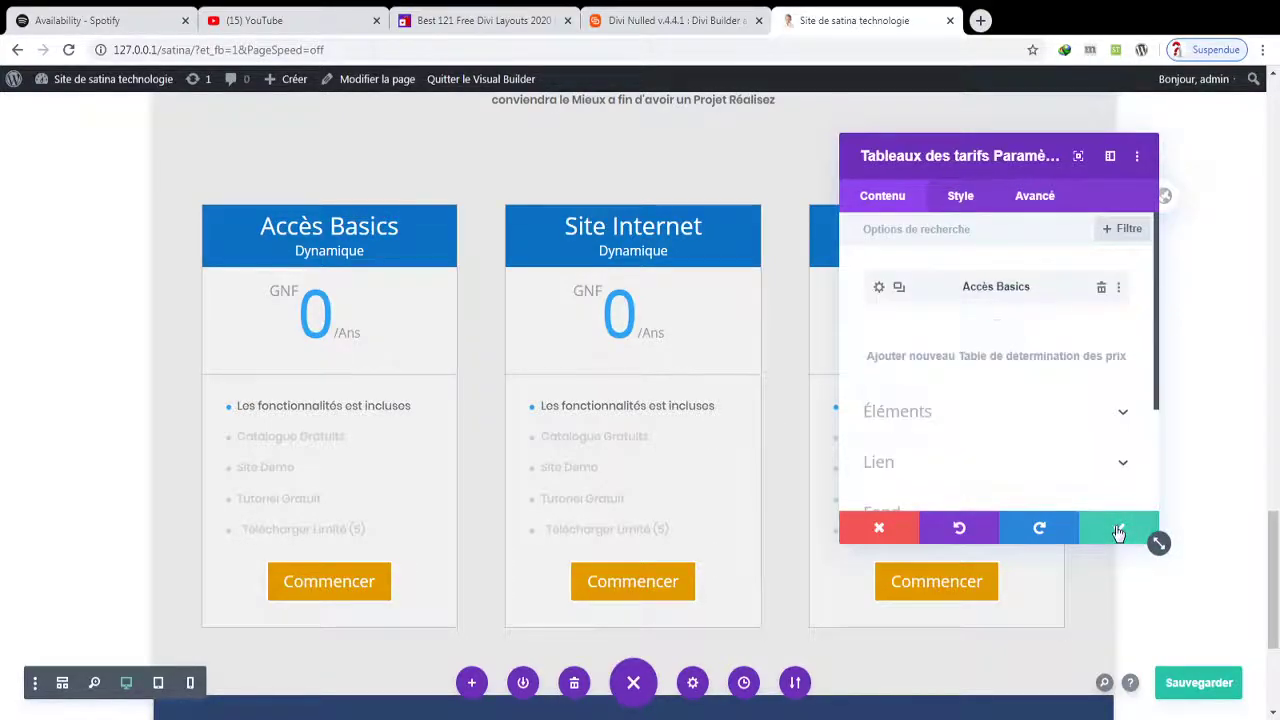
{"action": "left_click", "coordinate": [1119, 532]}
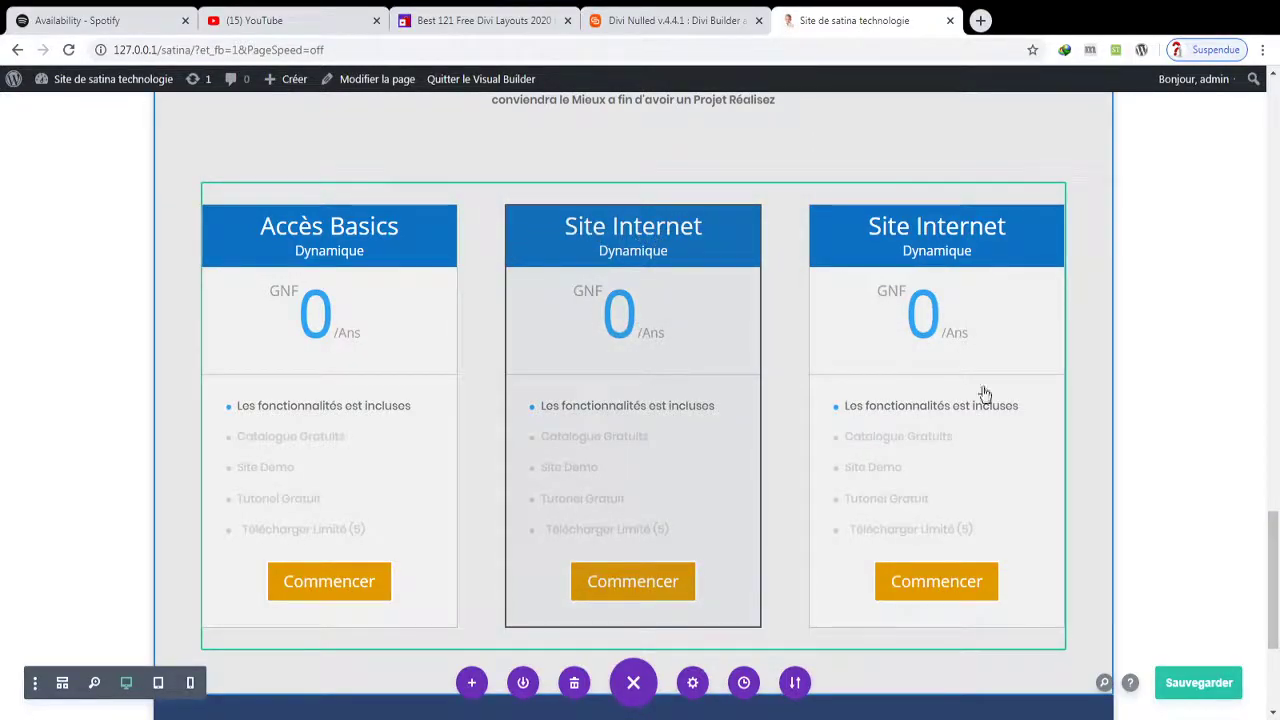
{"action": "left_click", "coordinate": [1170, 682]}
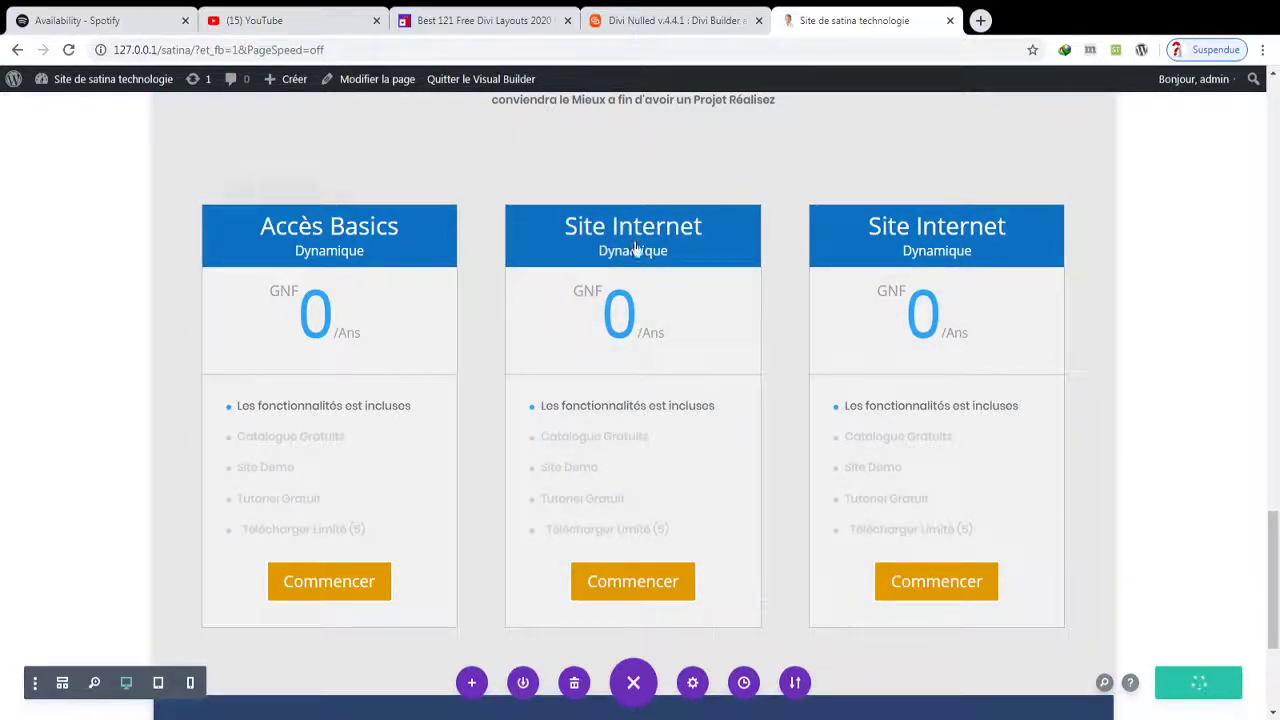
- Set the second column's pricing table title to "Premuim GN" and subtitle to "Africa", then apply the settings
{"action": "left_click", "coordinate": [603, 246]}
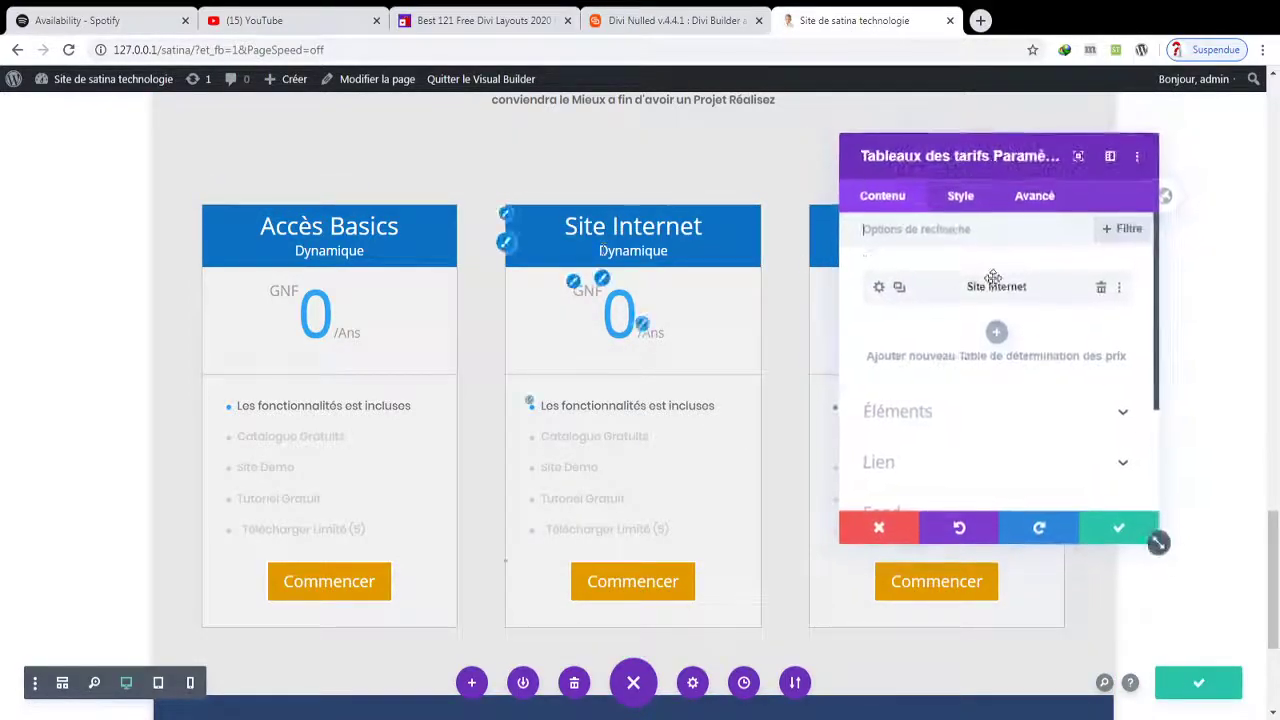
{"action": "left_click", "coordinate": [879, 288]}
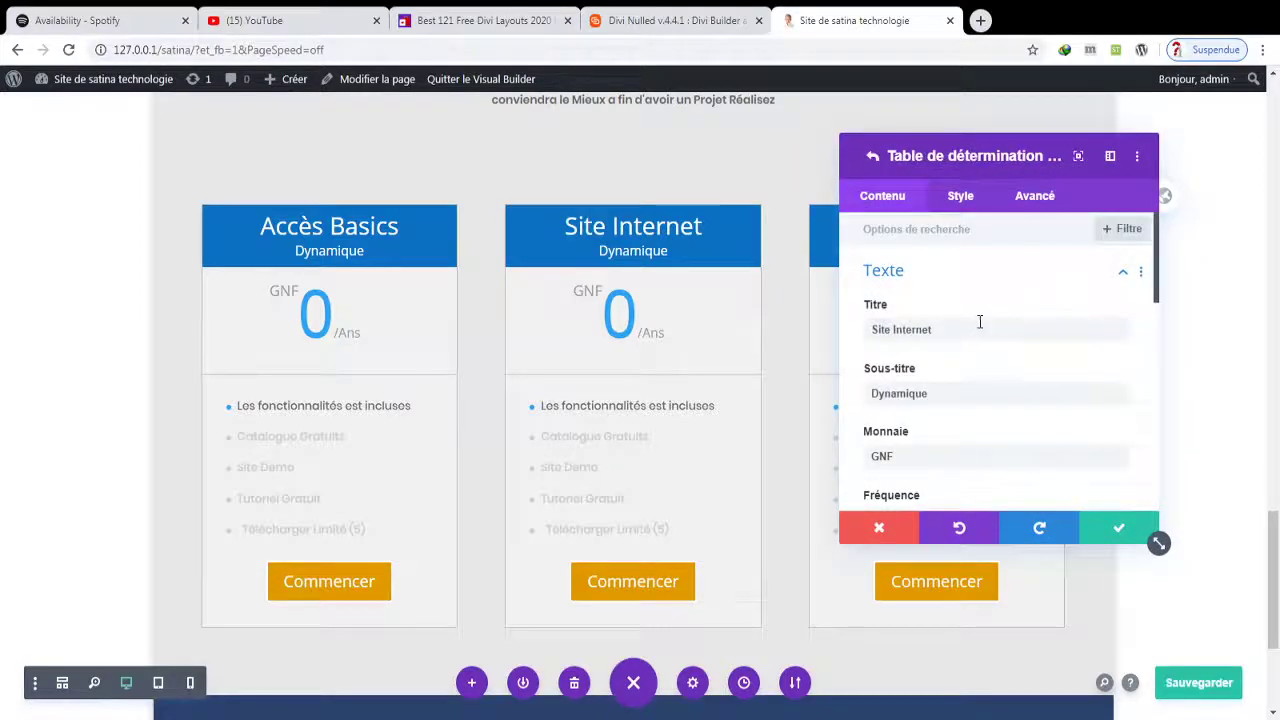
{"action": "left_click_drag", "start_coordinate": [983, 320], "coordinate": [737, 306]}
{"action": "type", "text": "Pre"}
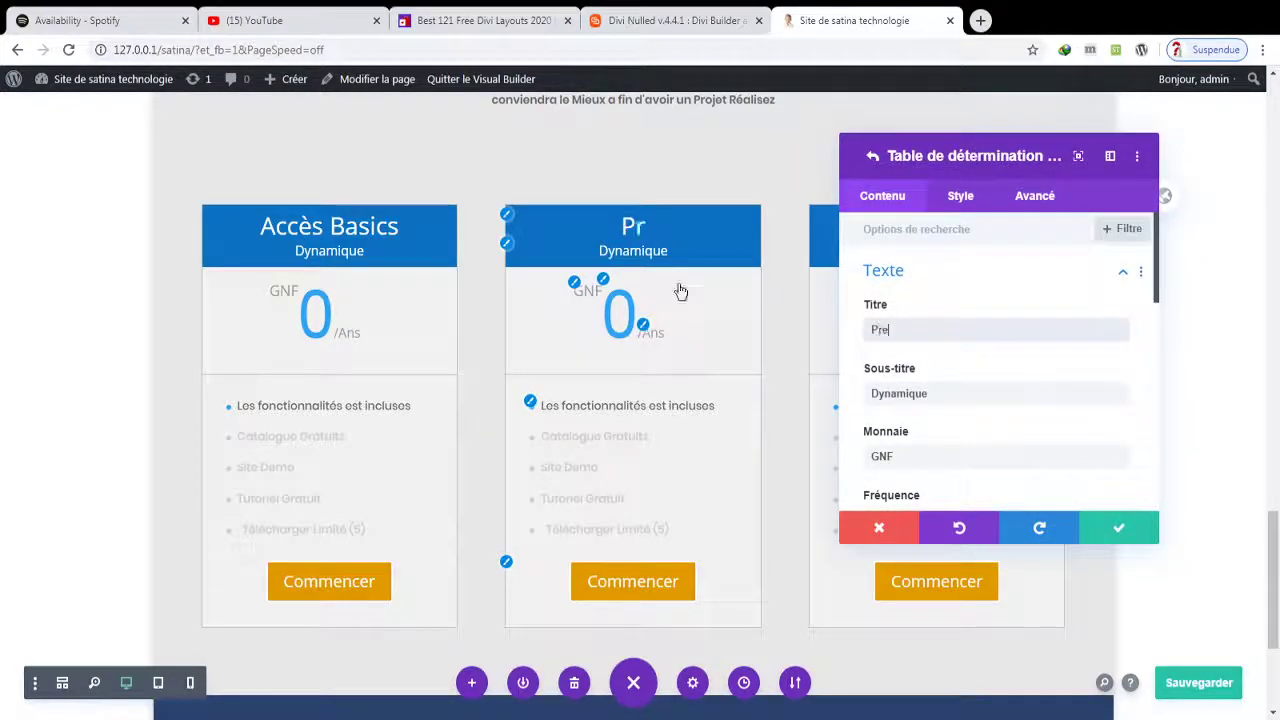
{"action": "type", "text": "muim"}
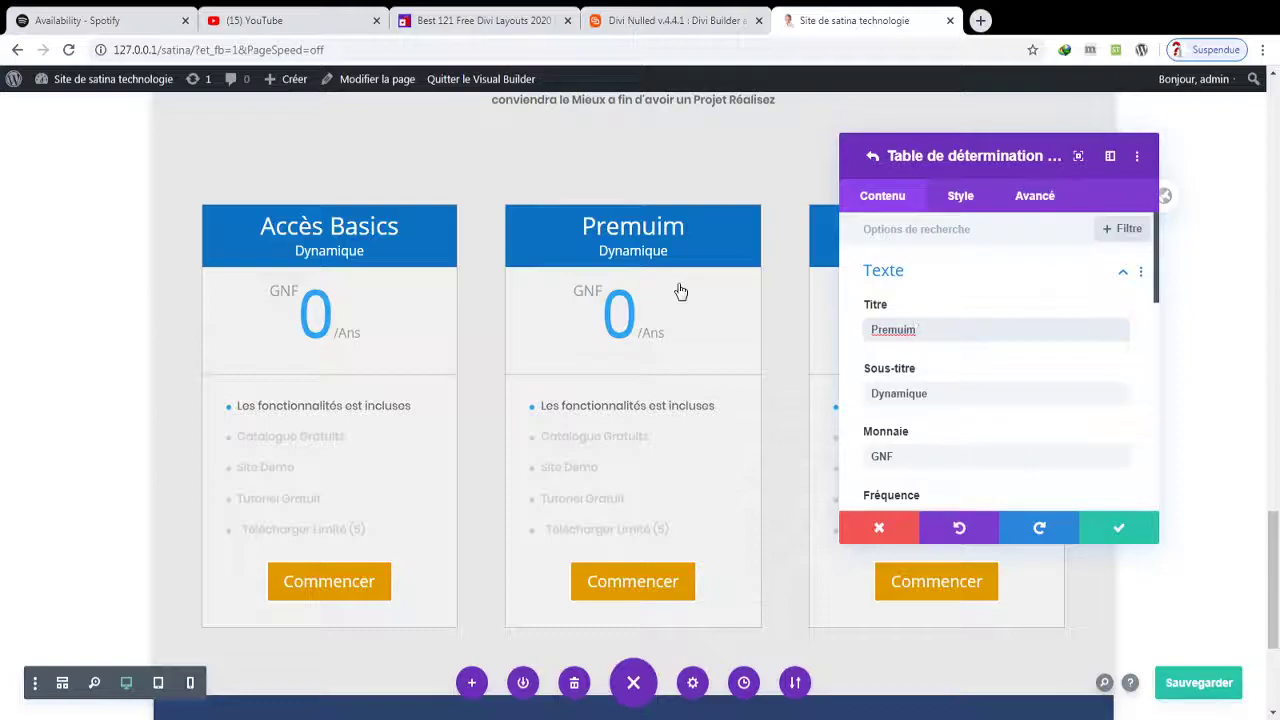
{"action": "type", "text": " GN"}
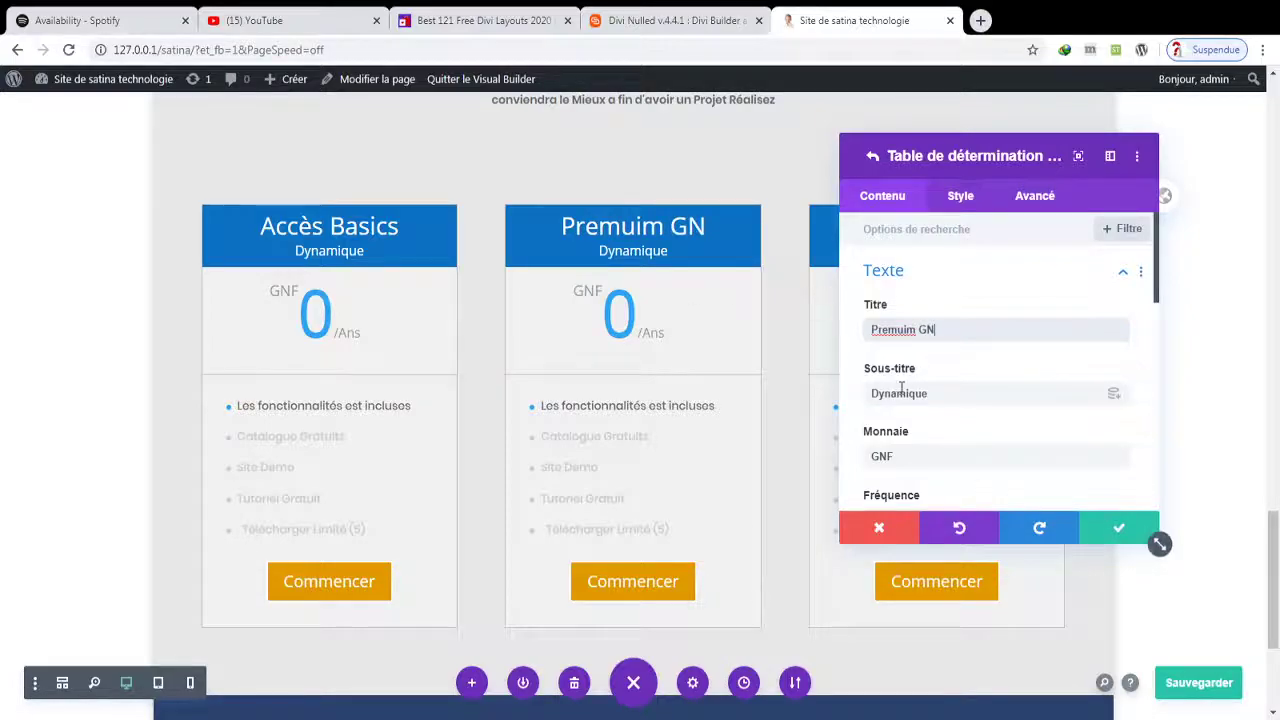
{"action": "left_click_drag", "start_coordinate": [937, 394], "coordinate": [834, 398]}
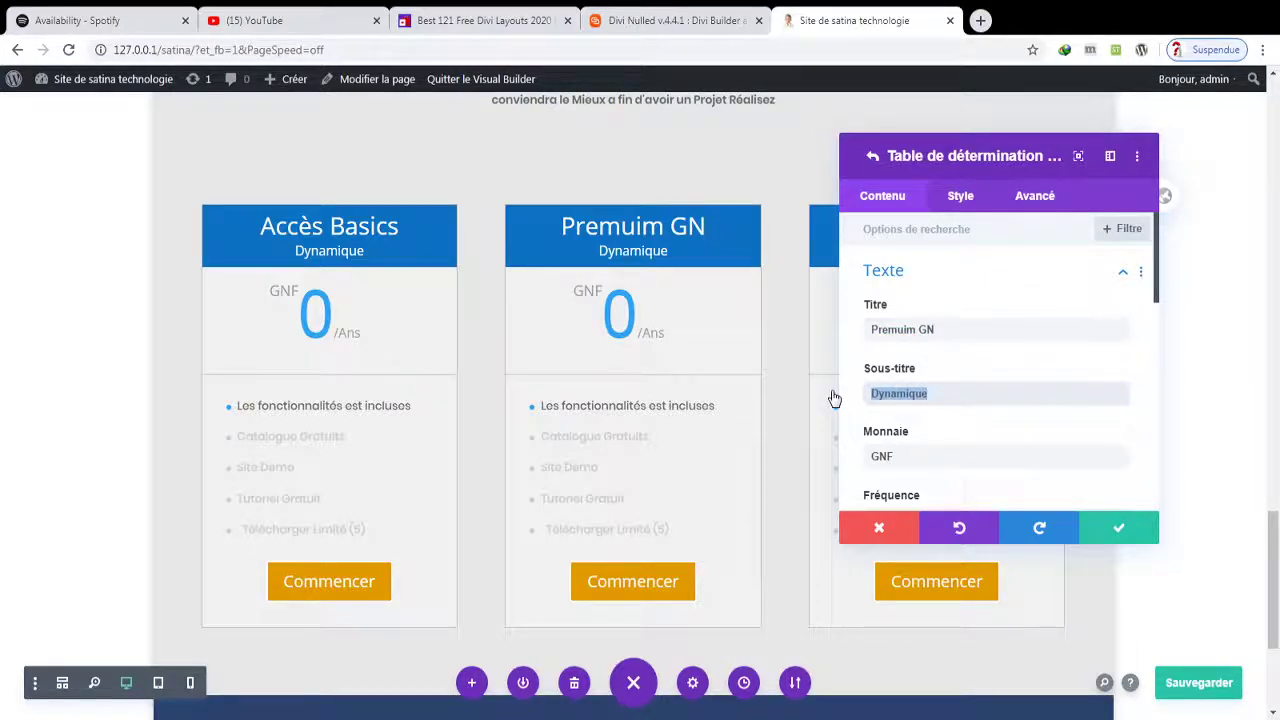
{"action": "type", "text": "g"}
{"action": "type", "text": "a"}
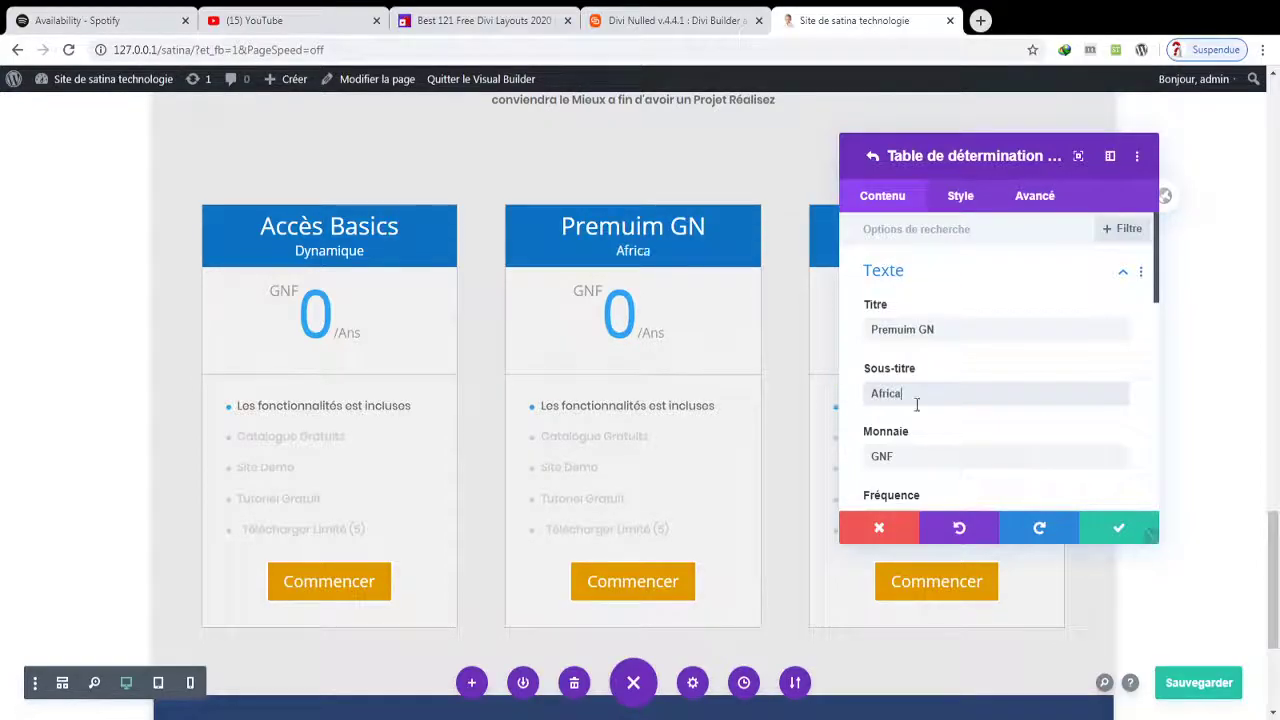
{"action": "left_click", "coordinate": [1120, 531]}
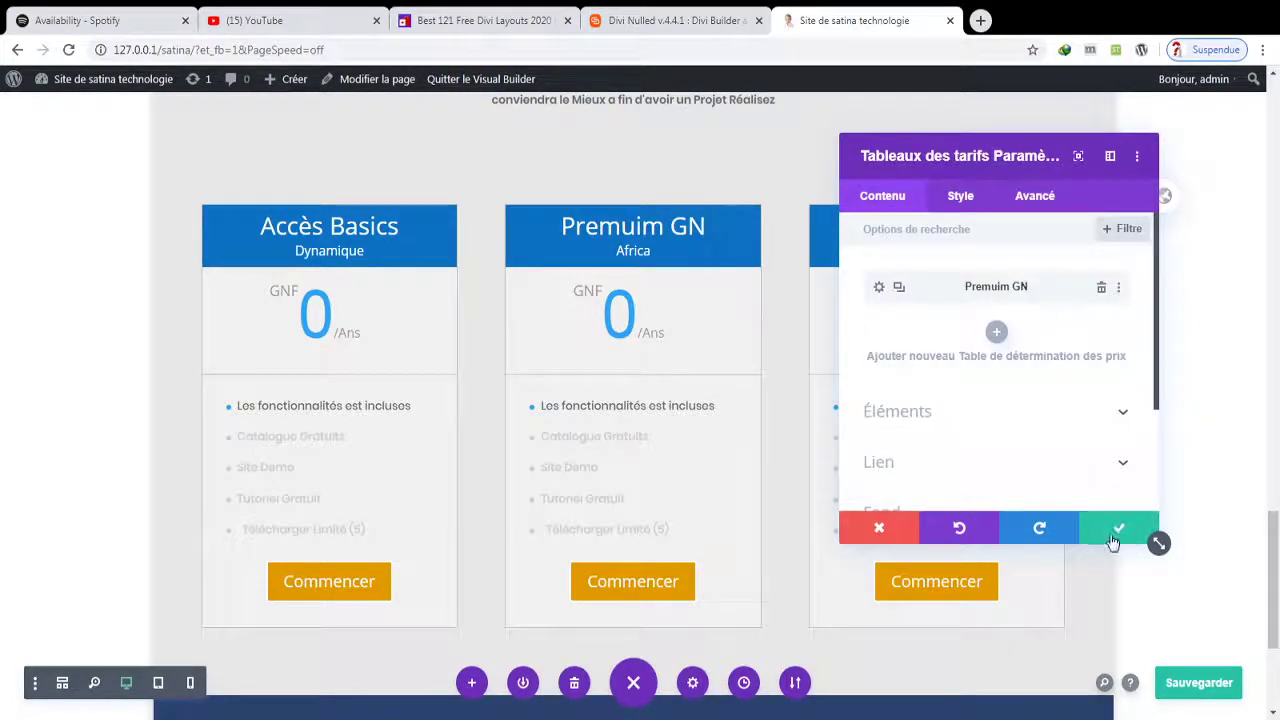
{"action": "left_click", "coordinate": [1115, 535]}
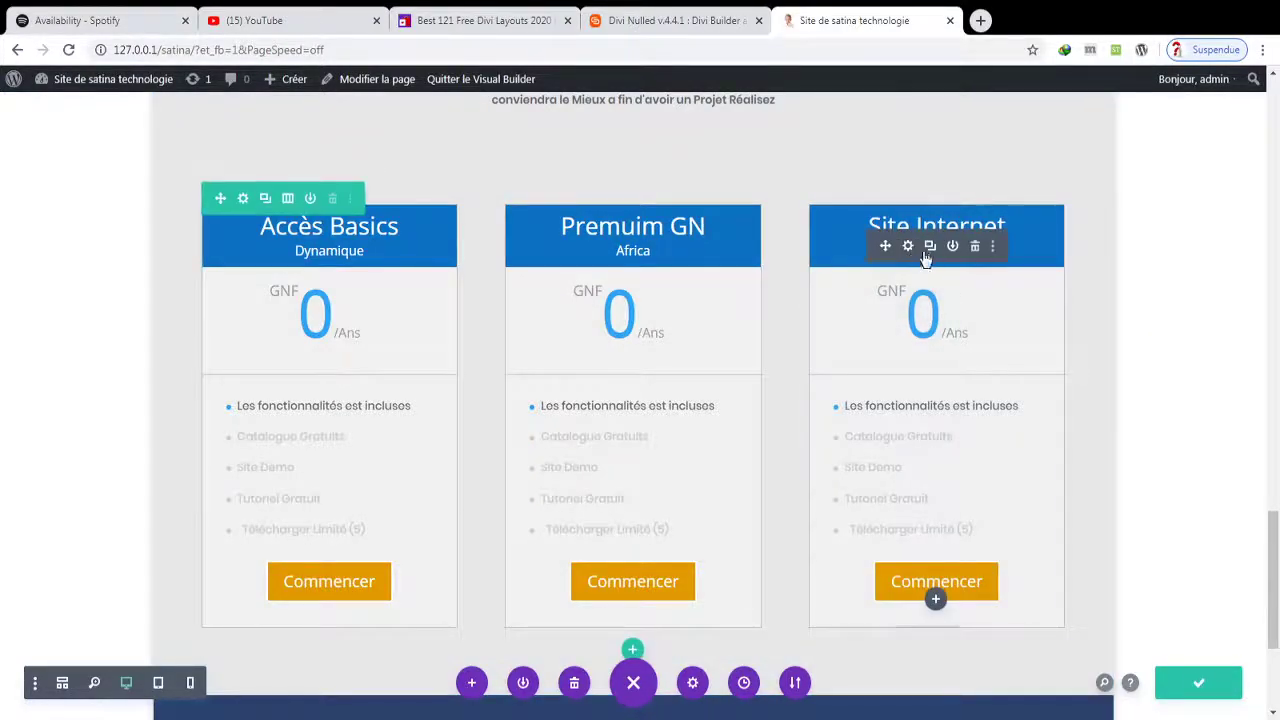
- Set the third column's pricing table title to "Premuim Gold" and its subtitle to "Monde"
{"action": "left_click", "coordinate": [909, 254]}
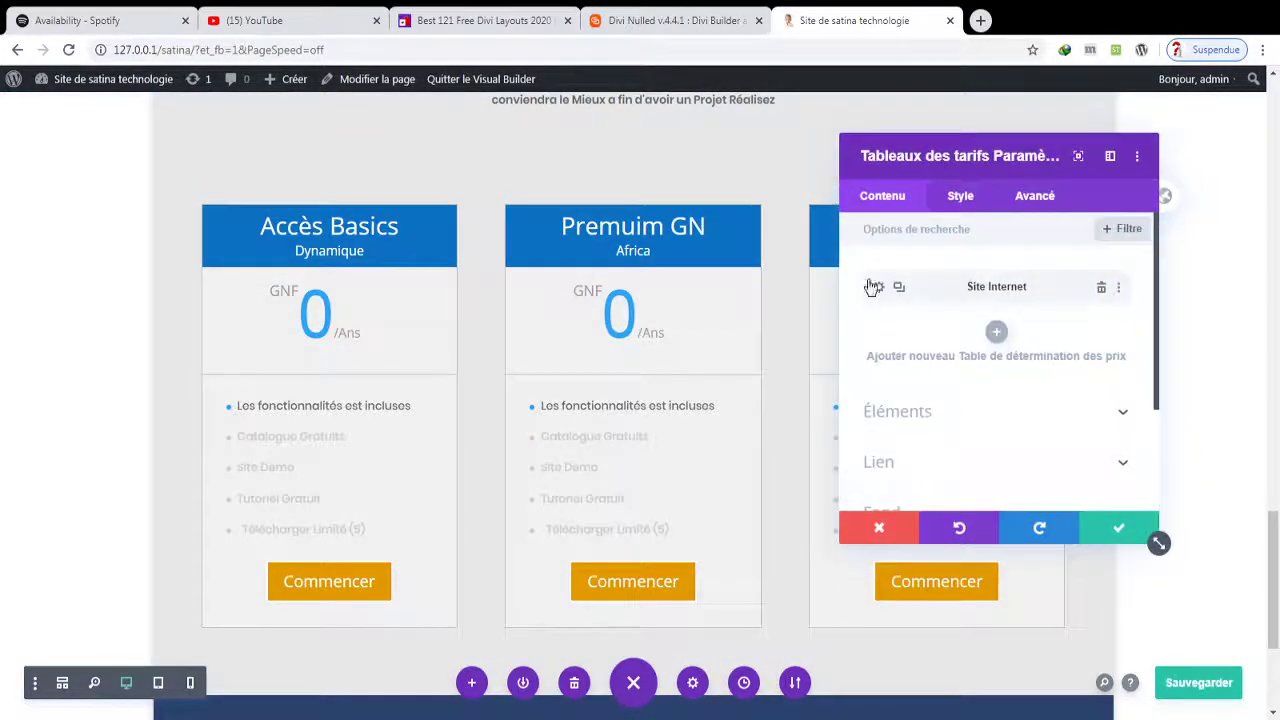
{"action": "left_click", "coordinate": [879, 288]}
{"action": "left_click", "coordinate": [960, 334]}
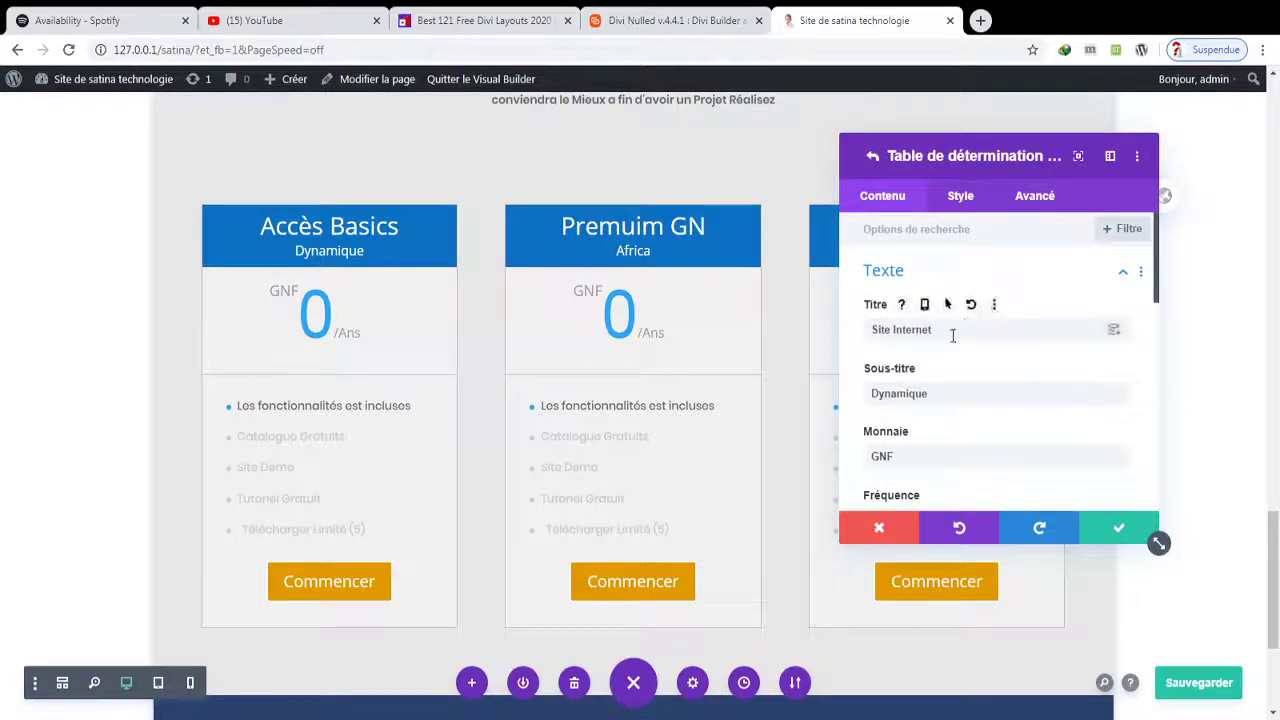
{"action": "left_click_drag", "start_coordinate": [960, 334], "coordinate": [731, 323]}
{"action": "type", "text": "Pl"}
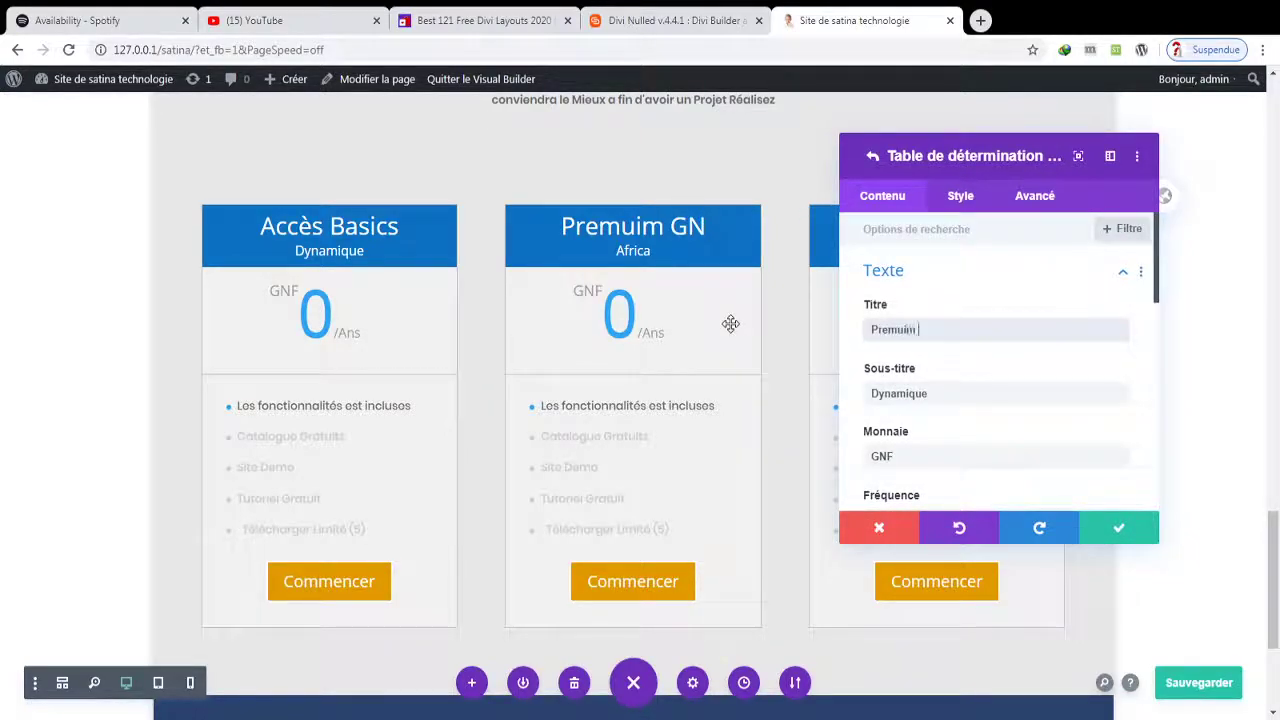
{"action": "left_click", "coordinate": [949, 394]}
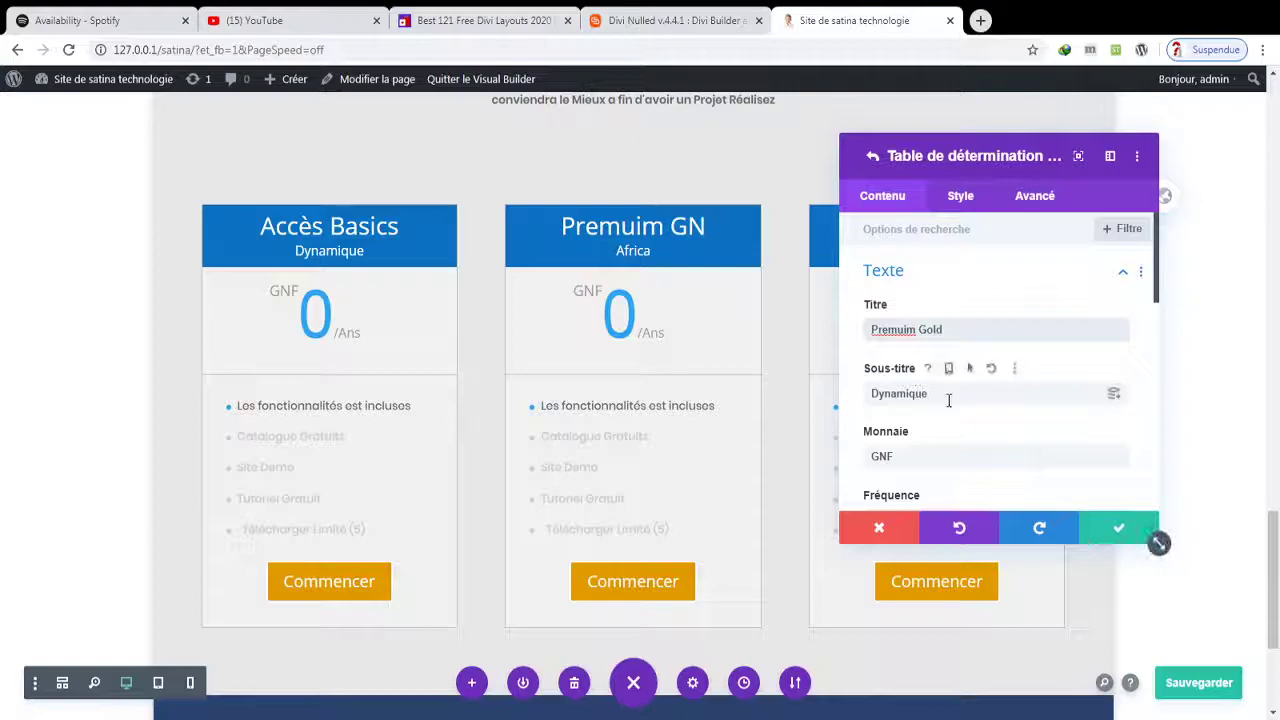
{"action": "left_click_drag", "start_coordinate": [949, 394], "coordinate": [820, 403]}
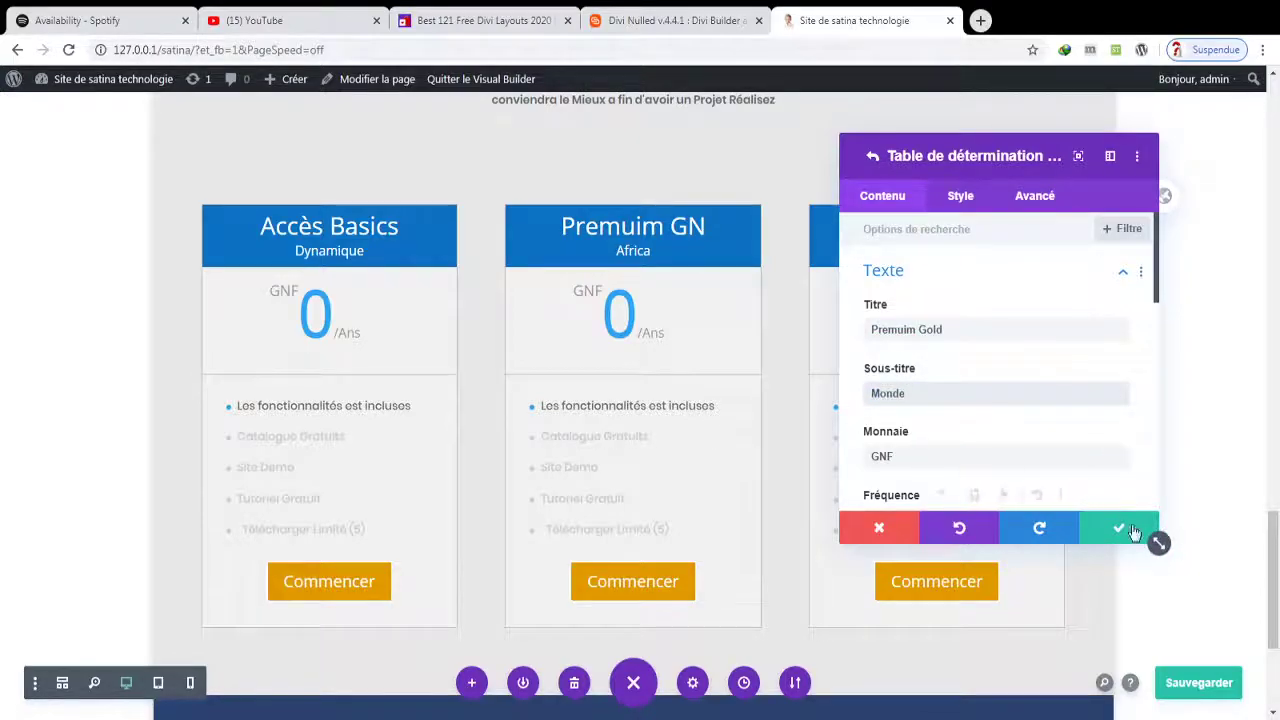
- Set the price of the Premuim Gold table to 300000, moving the settings window aside to uncover the table
{"action": "scroll", "coordinate": [1154, 286], "scroll_direction": "down", "scroll_amount": 4}
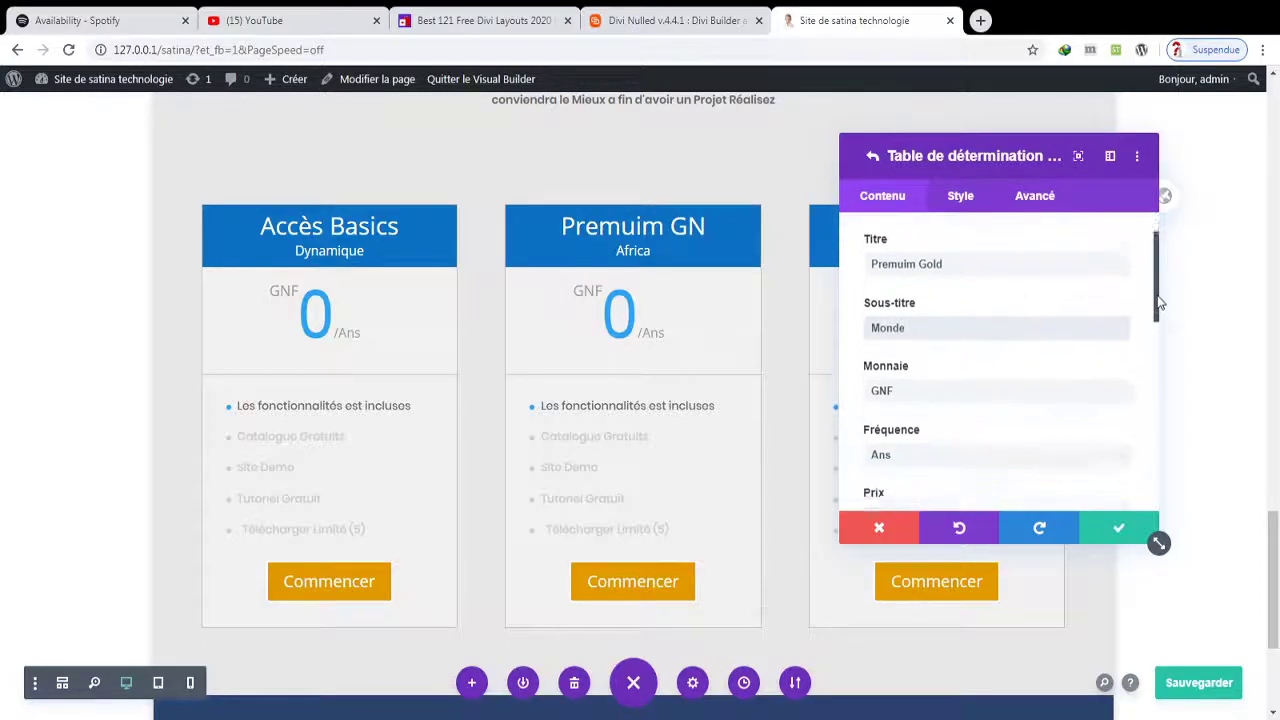
{"action": "left_click", "coordinate": [875, 382]}
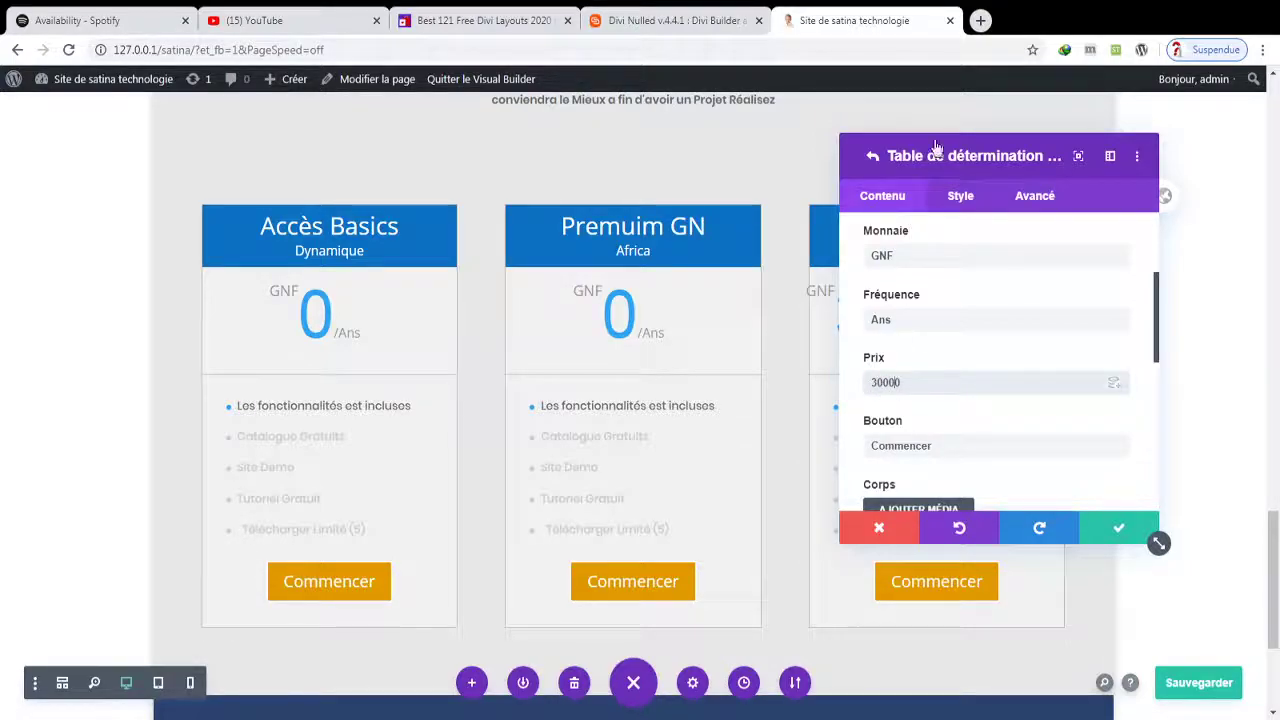
{"action": "left_click_drag", "start_coordinate": [951, 171], "coordinate": [1048, 107]}
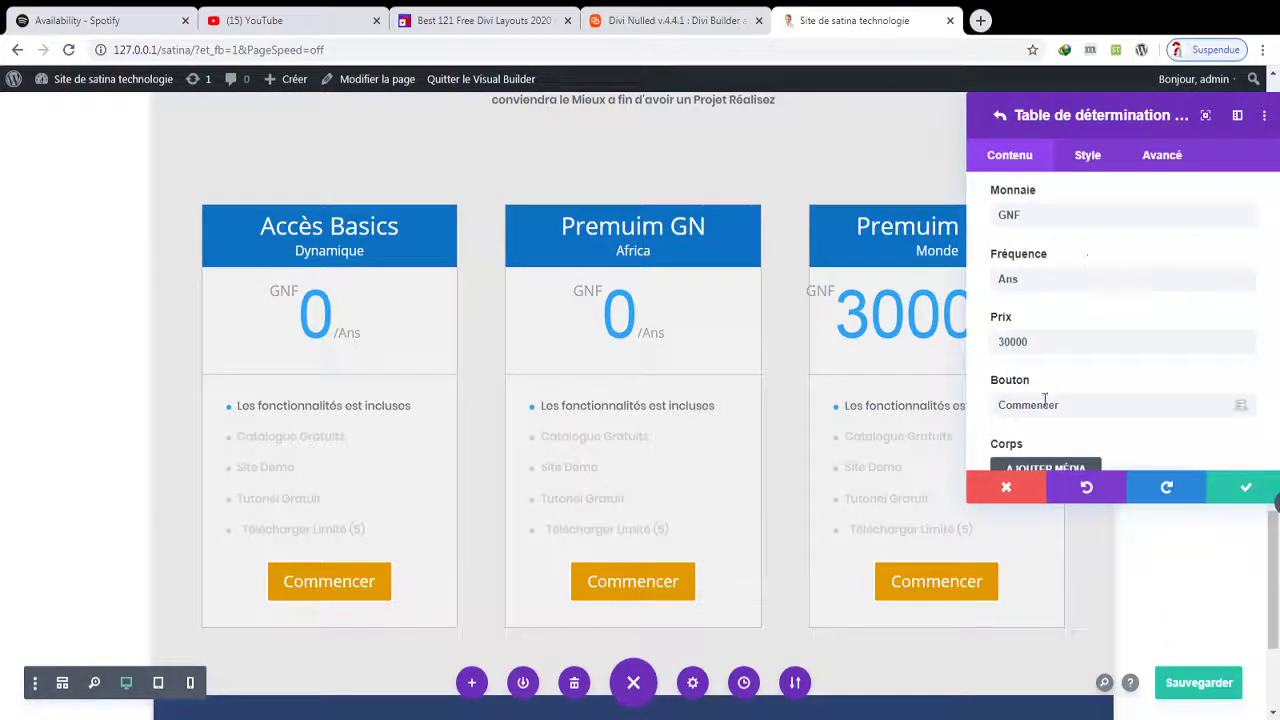
{"action": "left_click", "coordinate": [1041, 340]}
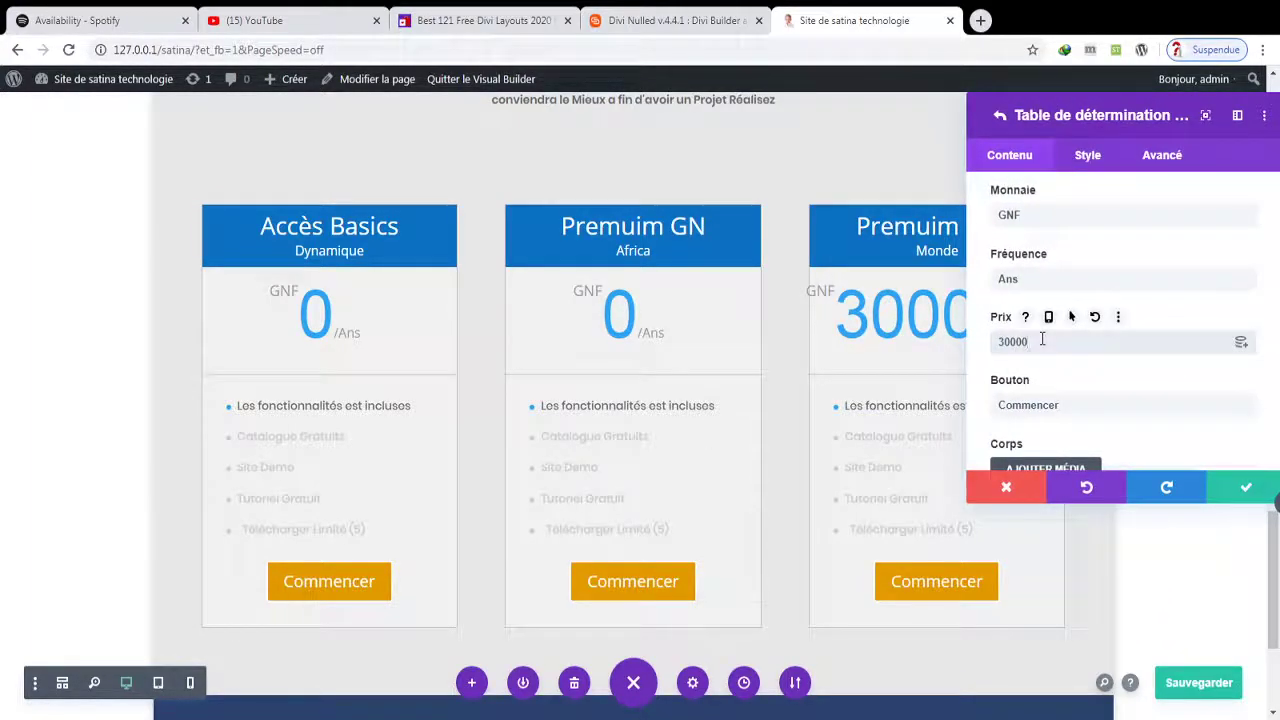
{"action": "type", "text": "0"}
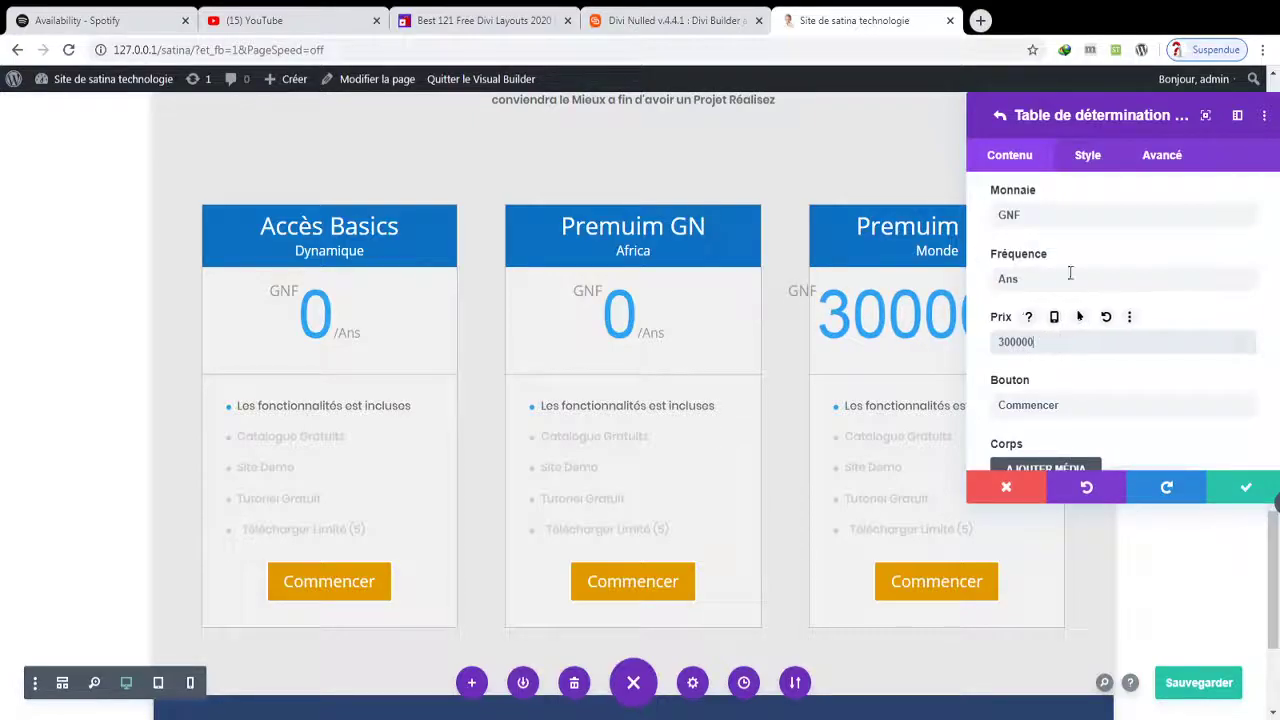
- Reduce the Premuim Gold price text size so the whole price fits its column, keeping it slightly above 56px, and apply the settings
{"action": "left_click", "coordinate": [1087, 157]}
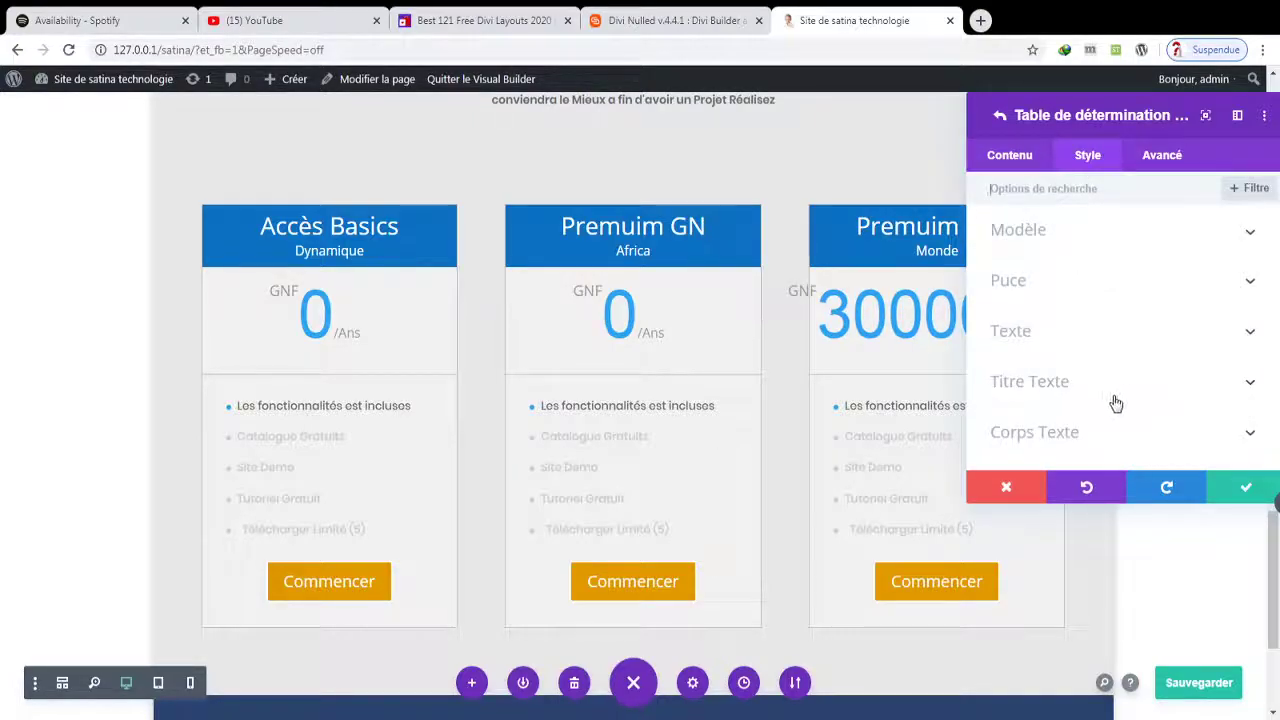
{"action": "left_click_drag", "start_coordinate": [1180, 117], "coordinate": [1121, 117]}
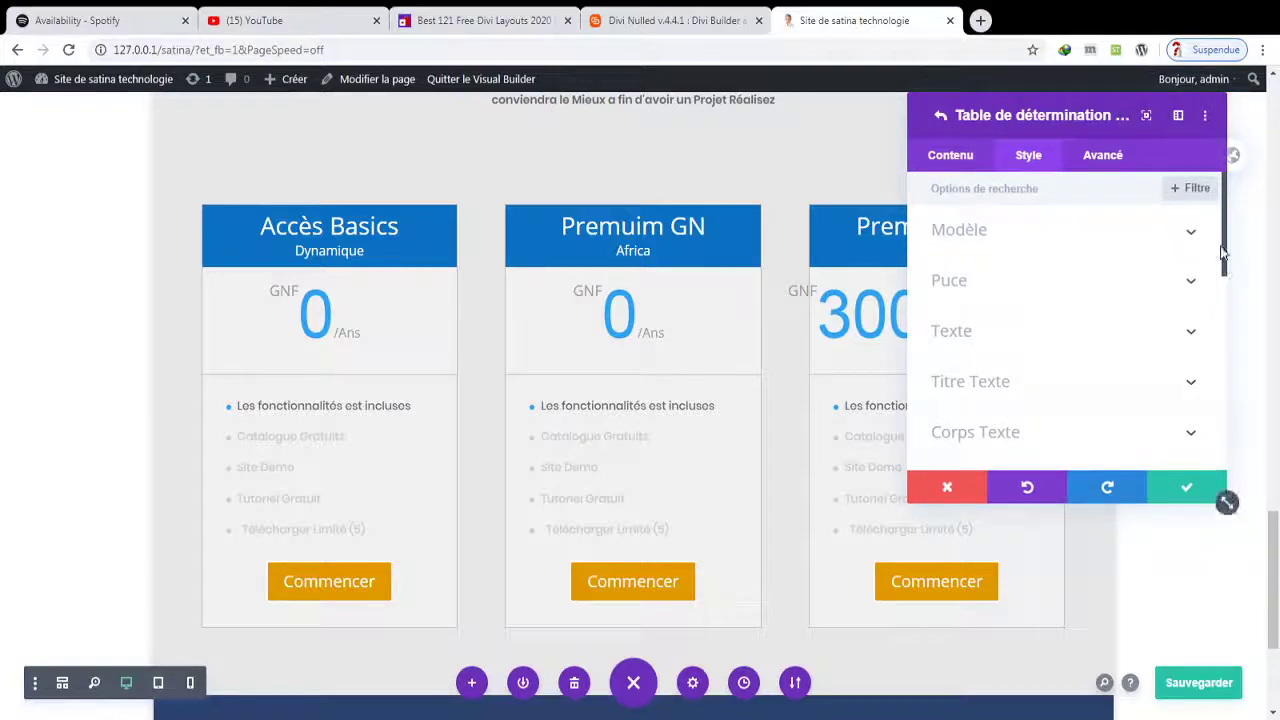
{"action": "scroll", "coordinate": [1216, 260], "scroll_direction": "down", "scroll_amount": 3}
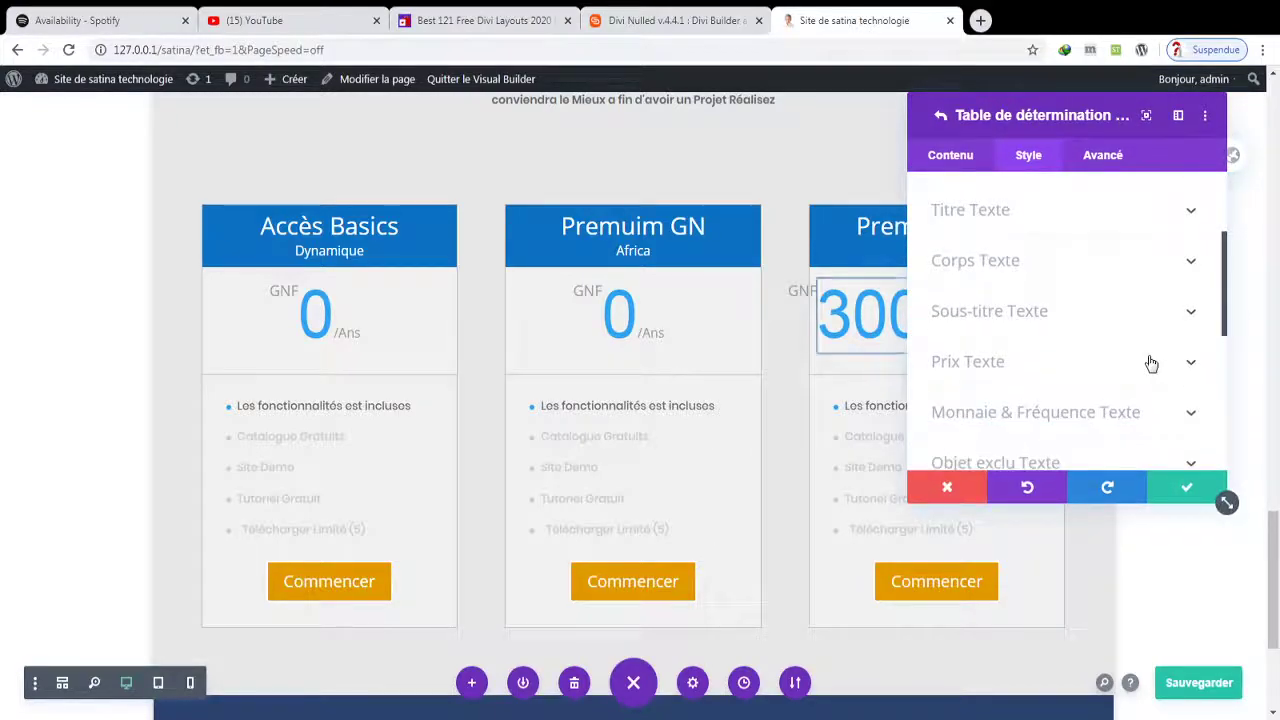
{"action": "left_click", "coordinate": [1151, 363]}
{"action": "left_click_drag", "start_coordinate": [1226, 253], "coordinate": [1226, 291]}
{"action": "left_click_drag", "start_coordinate": [1063, 424], "coordinate": [1027, 427]}
{"action": "left_click_drag", "start_coordinate": [1034, 112], "coordinate": [1026, 220]}
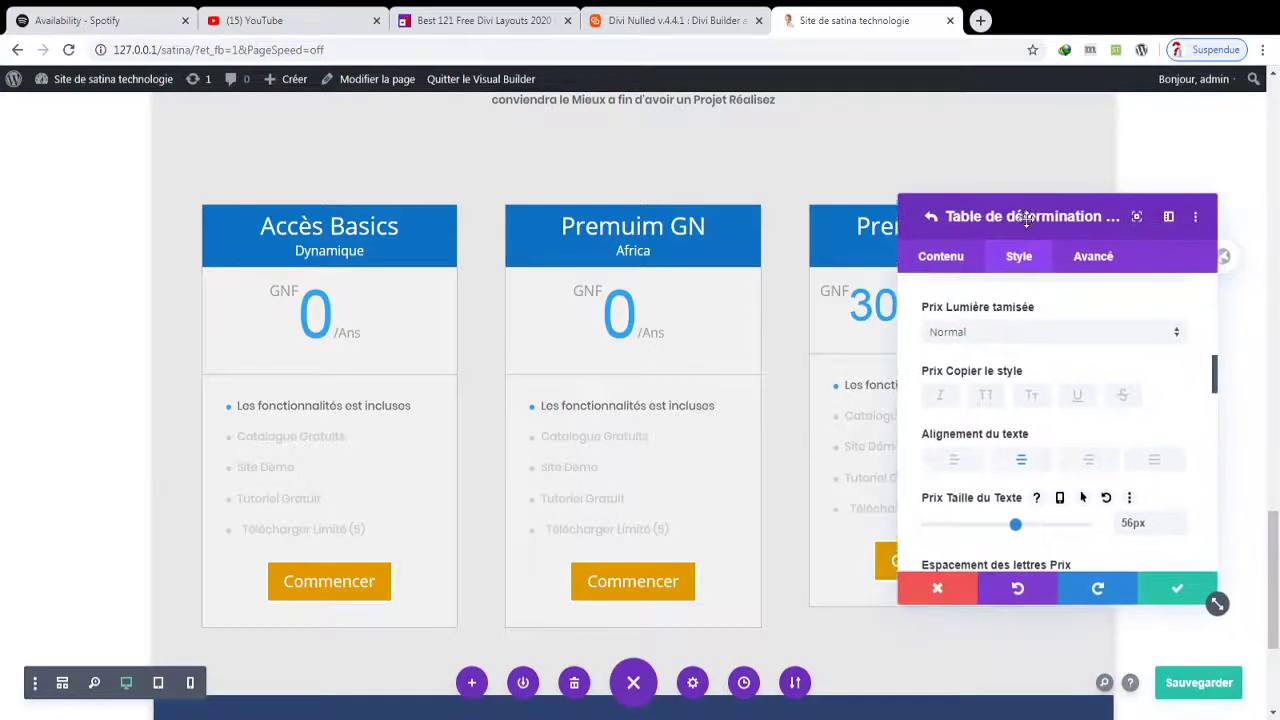
{"action": "left_click_drag", "start_coordinate": [1015, 524], "coordinate": [1025, 524]}
{"action": "left_click", "coordinate": [1170, 594]}
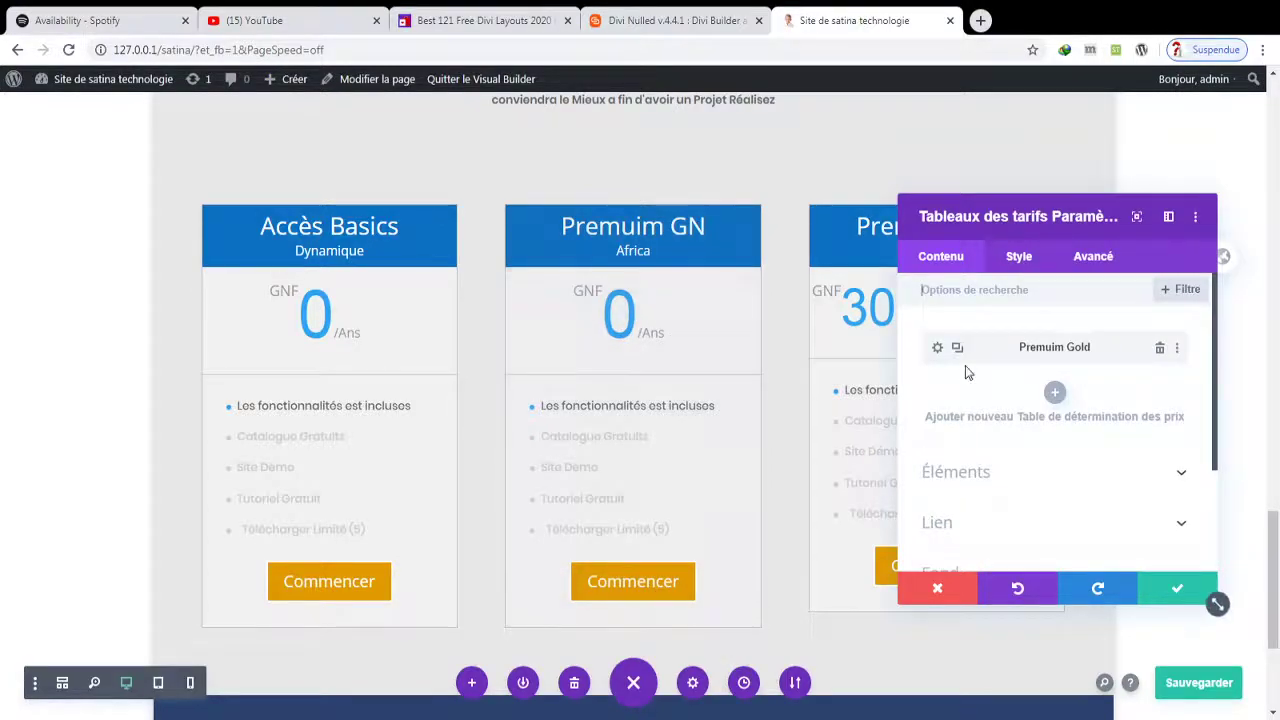
{"action": "left_click", "coordinate": [1180, 592]}
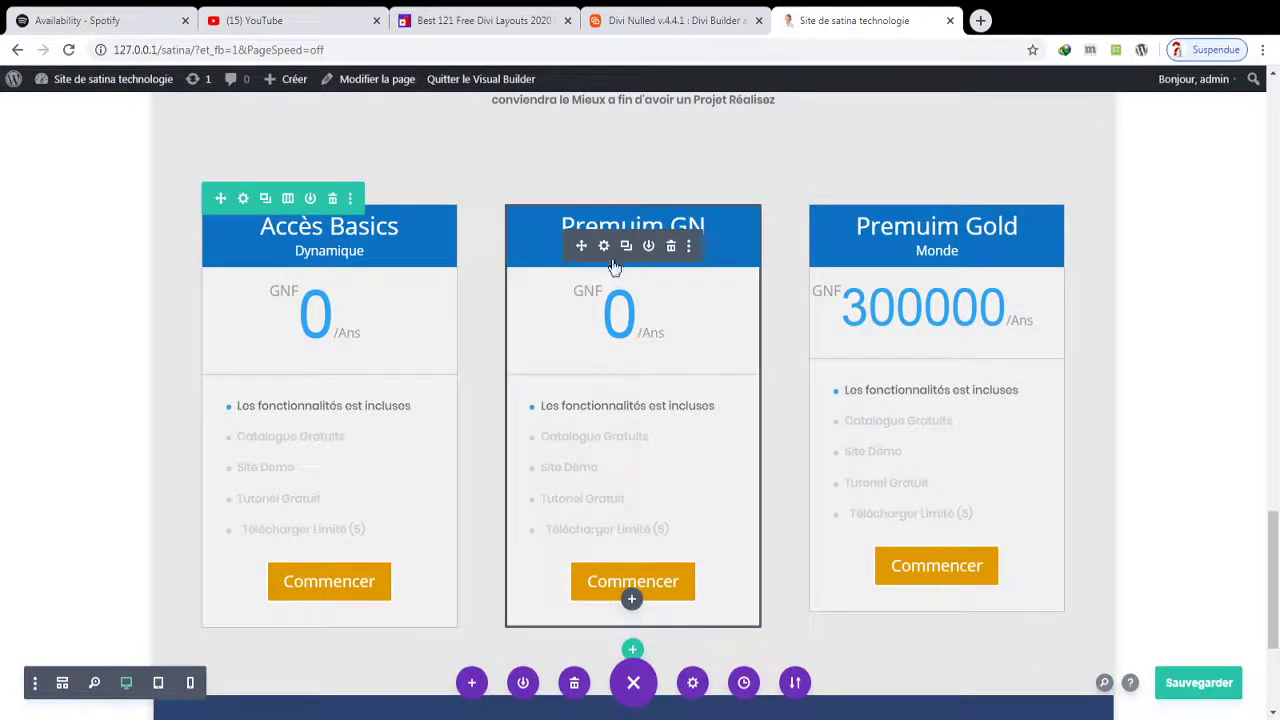
- Set the price of the Premuim GN pricing table to 150000
{"action": "left_click", "coordinate": [603, 245]}
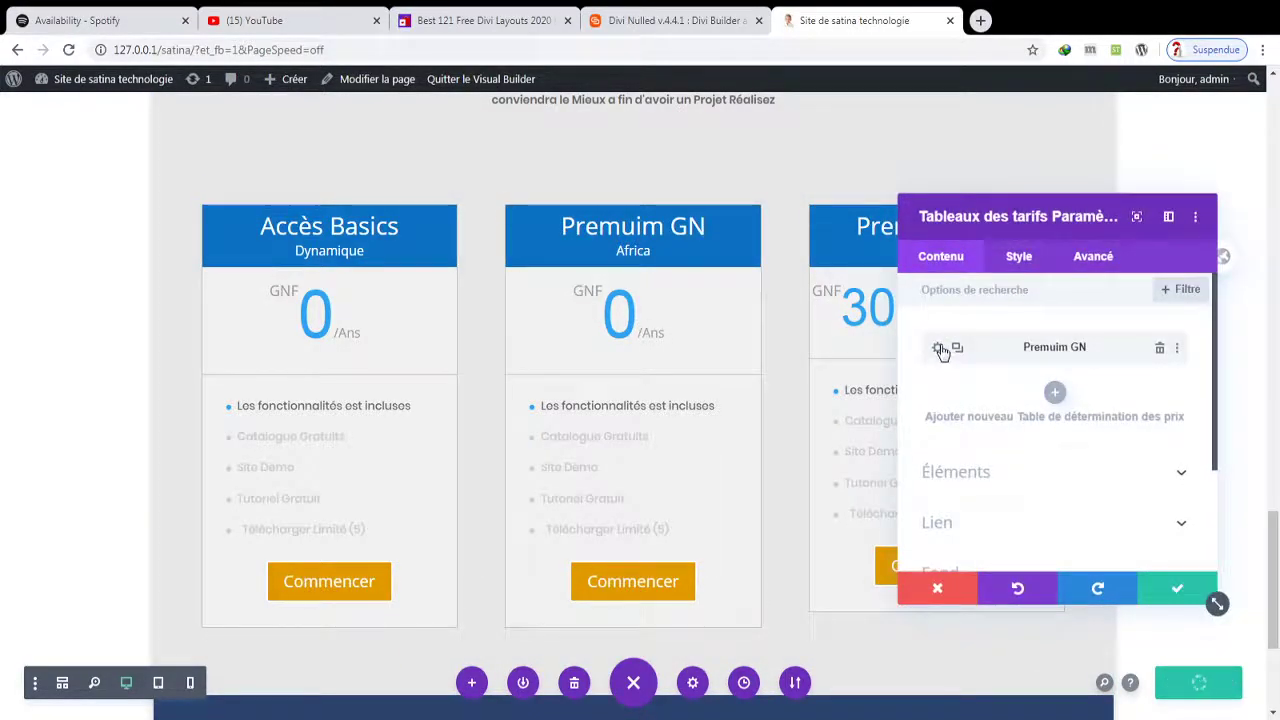
{"action": "left_click", "coordinate": [938, 347]}
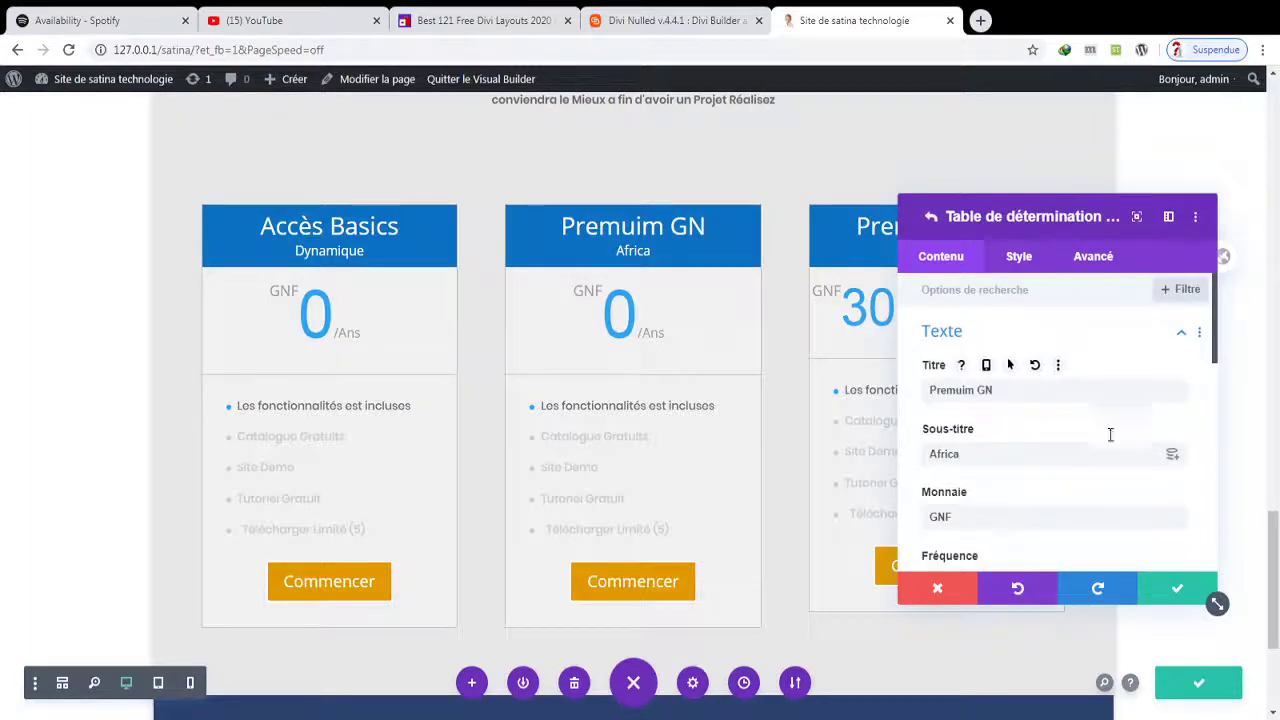
{"action": "scroll", "coordinate": [1096, 443], "scroll_direction": "down", "scroll_amount": 4}
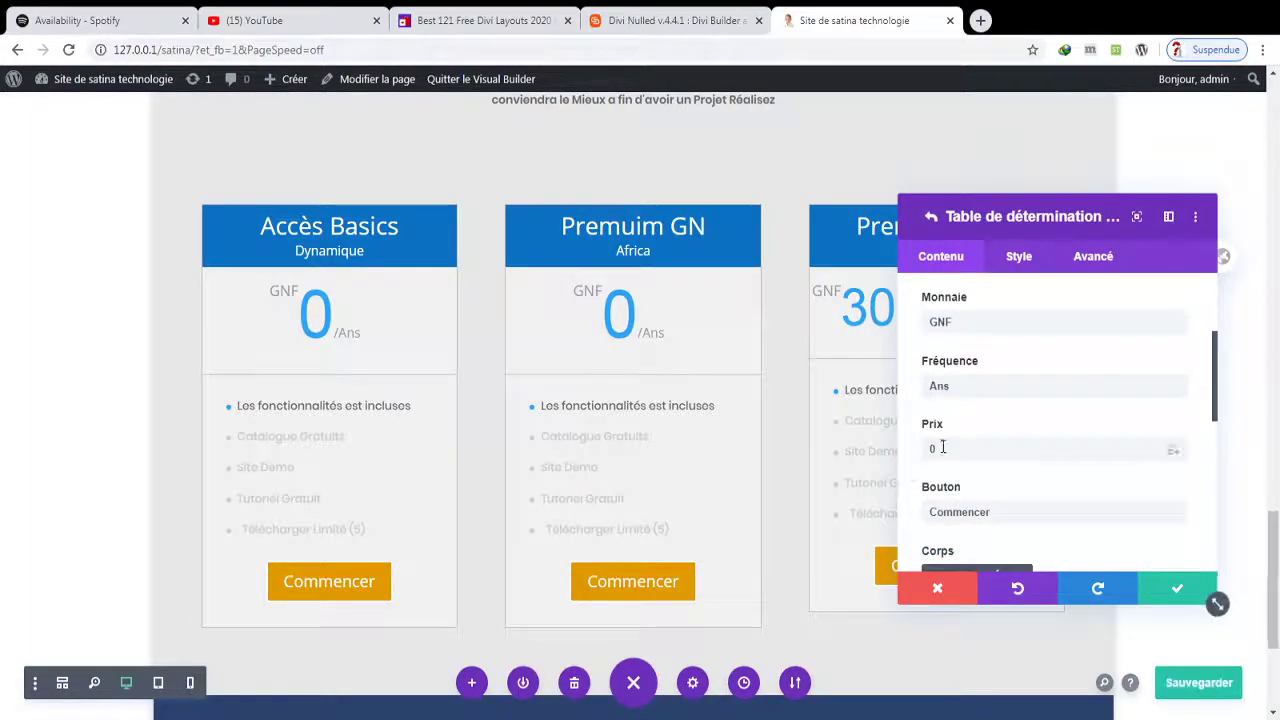
{"action": "left_click", "coordinate": [930, 449]}
{"action": "type", "text": "15"}
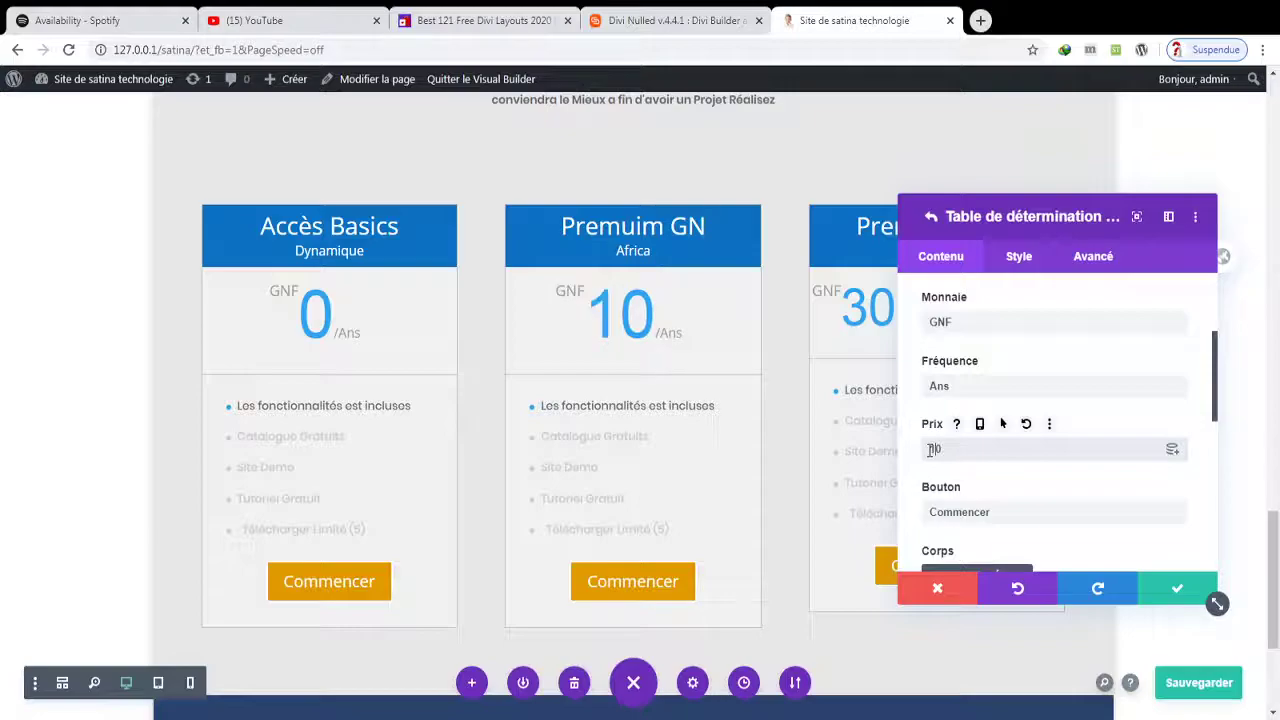
{"action": "type", "text": "0000"}
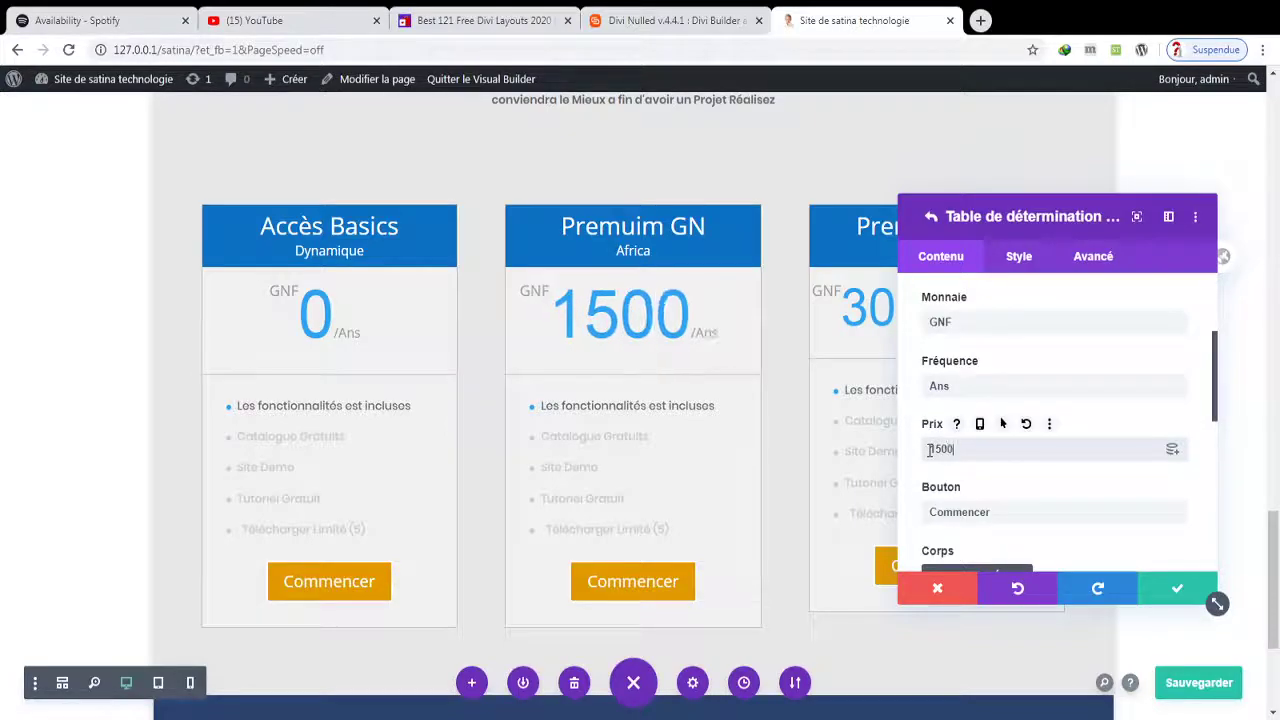
- Set the Premuim GN price text size to 53px and apply the table settings
{"action": "left_click", "coordinate": [1019, 256]}
{"action": "left_click_drag", "start_coordinate": [1220, 340], "coordinate": [1218, 410]}
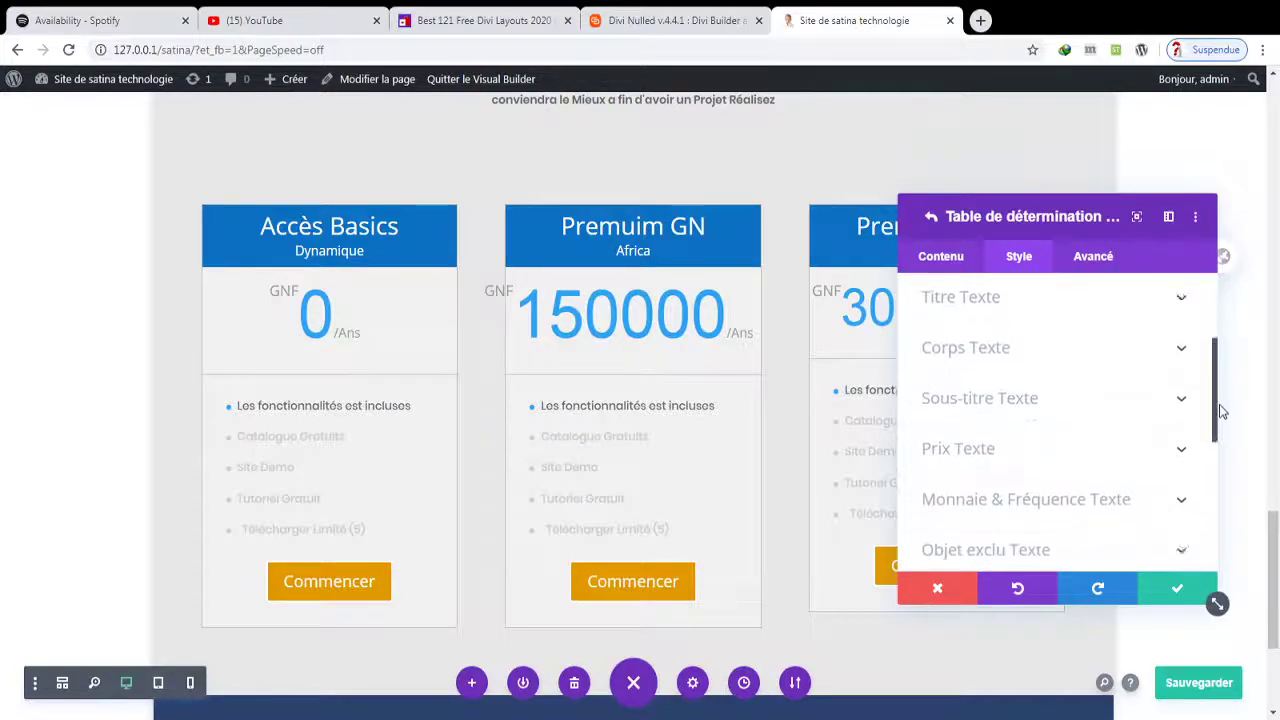
{"action": "left_click", "coordinate": [1134, 450]}
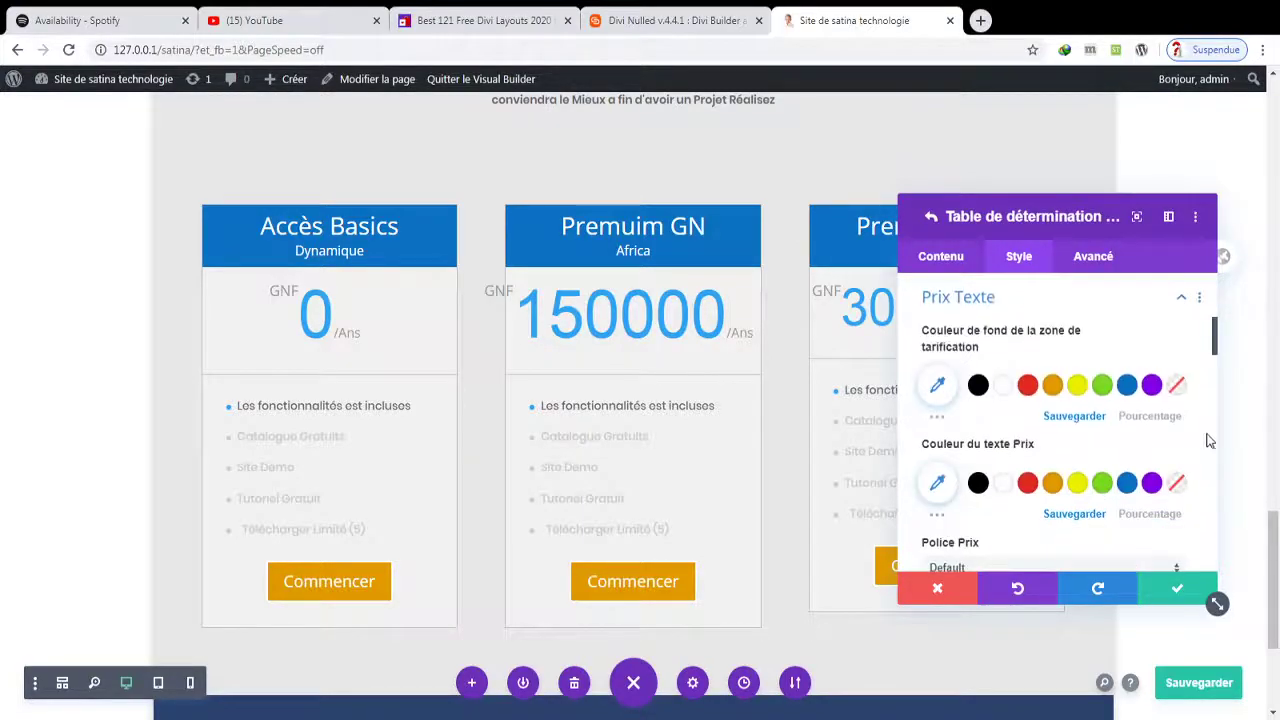
{"action": "left_click_drag", "start_coordinate": [1213, 358], "coordinate": [1214, 406]}
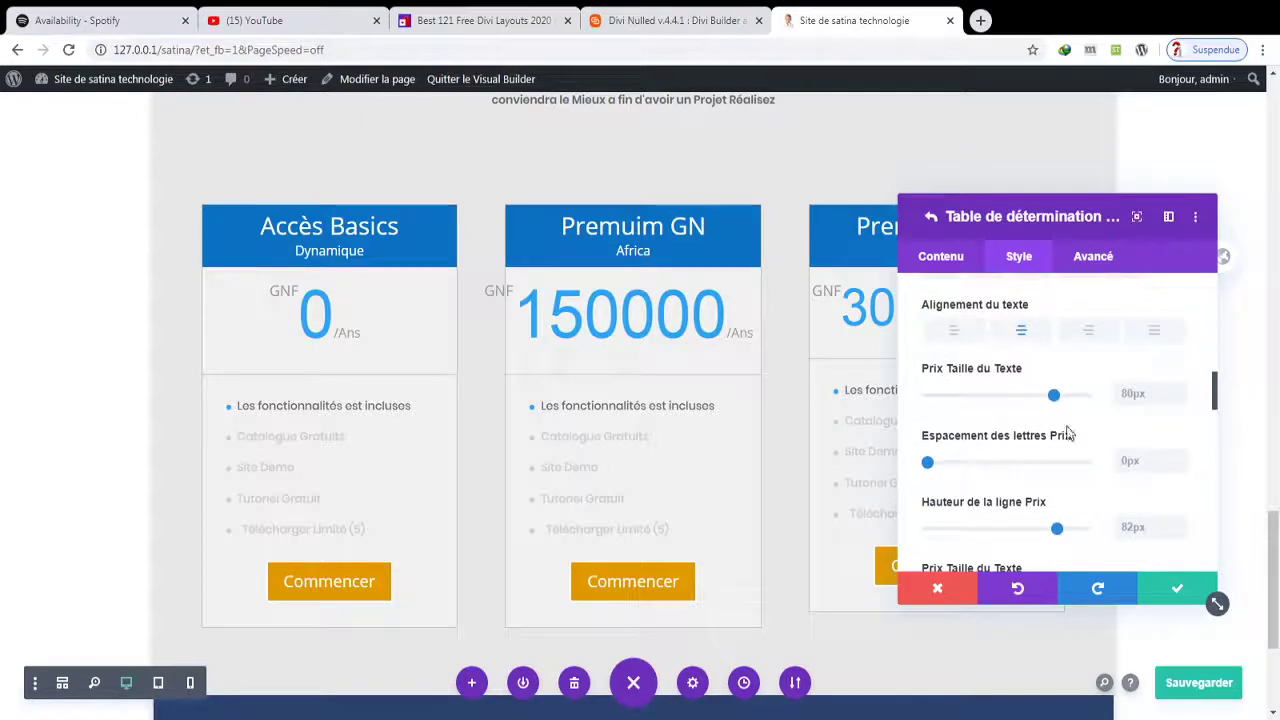
{"action": "left_click_drag", "start_coordinate": [1057, 401], "coordinate": [1012, 398]}
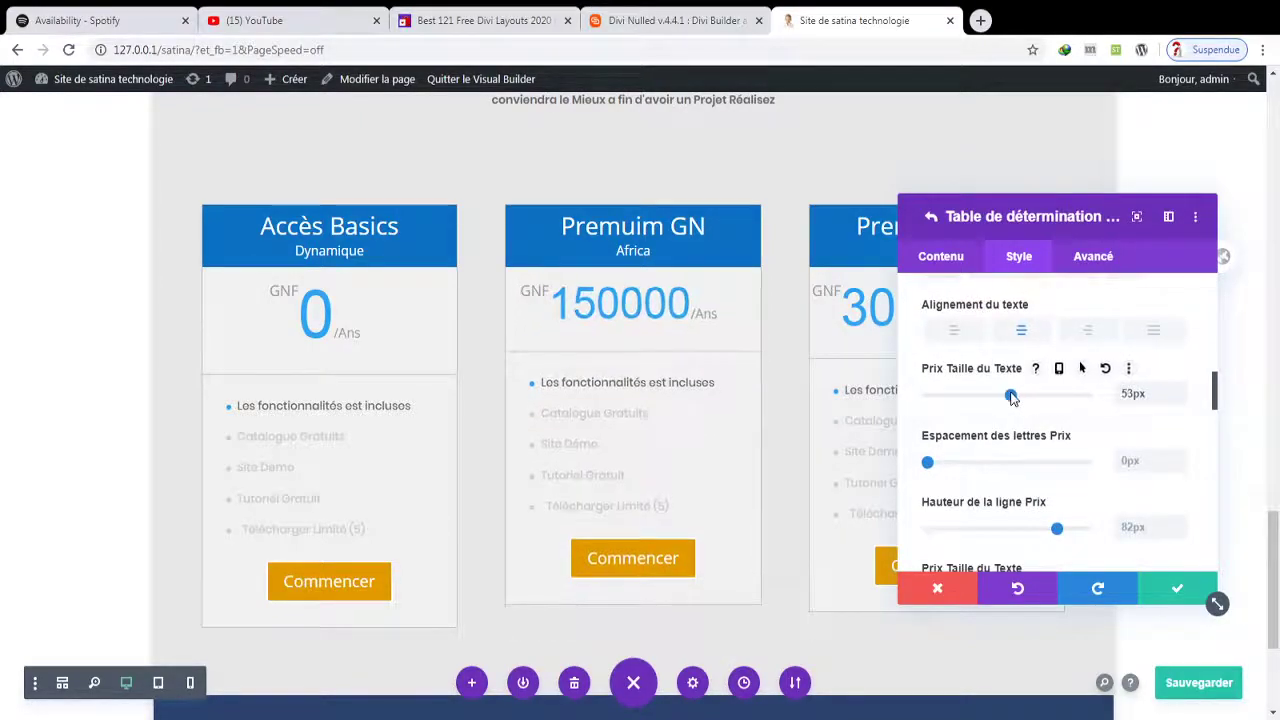
{"action": "left_click", "coordinate": [1170, 596]}
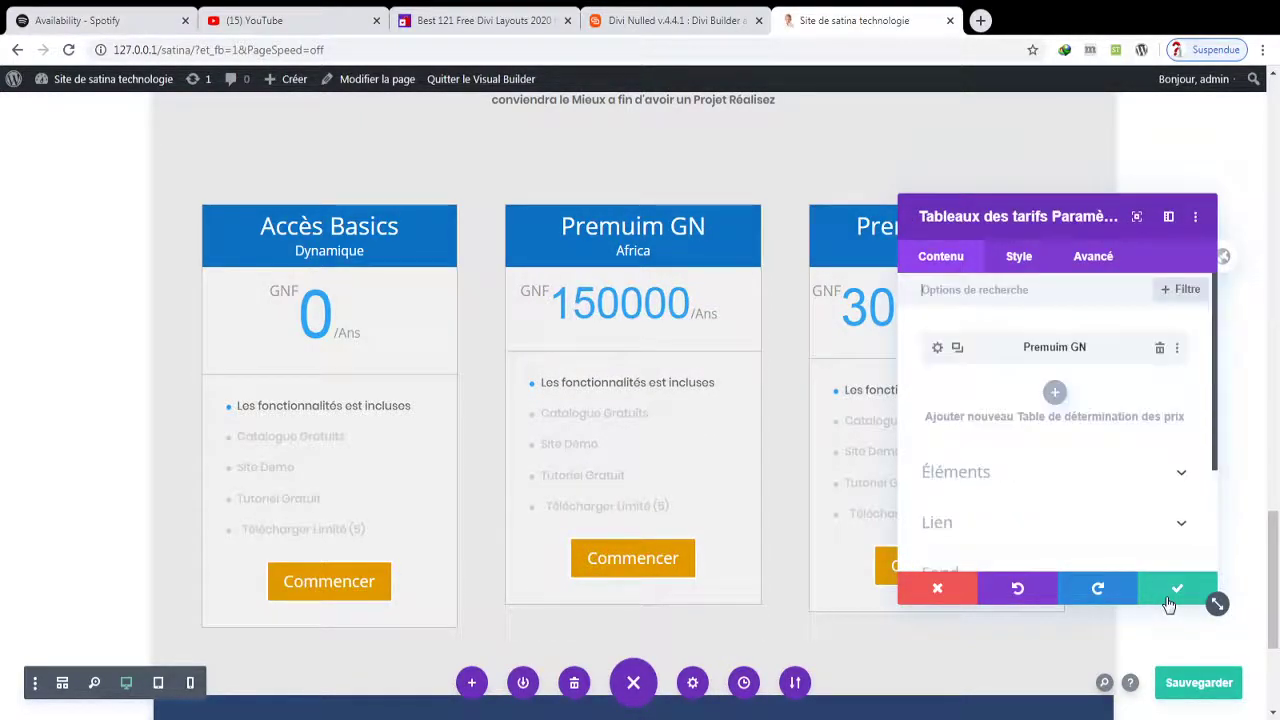
- Set the Premuim GN price text size to 63px to match the Premuim Gold price, and apply the table settings
{"action": "left_click", "coordinate": [1037, 422]}
{"action": "left_click_drag", "start_coordinate": [1217, 312], "coordinate": [1219, 385]}
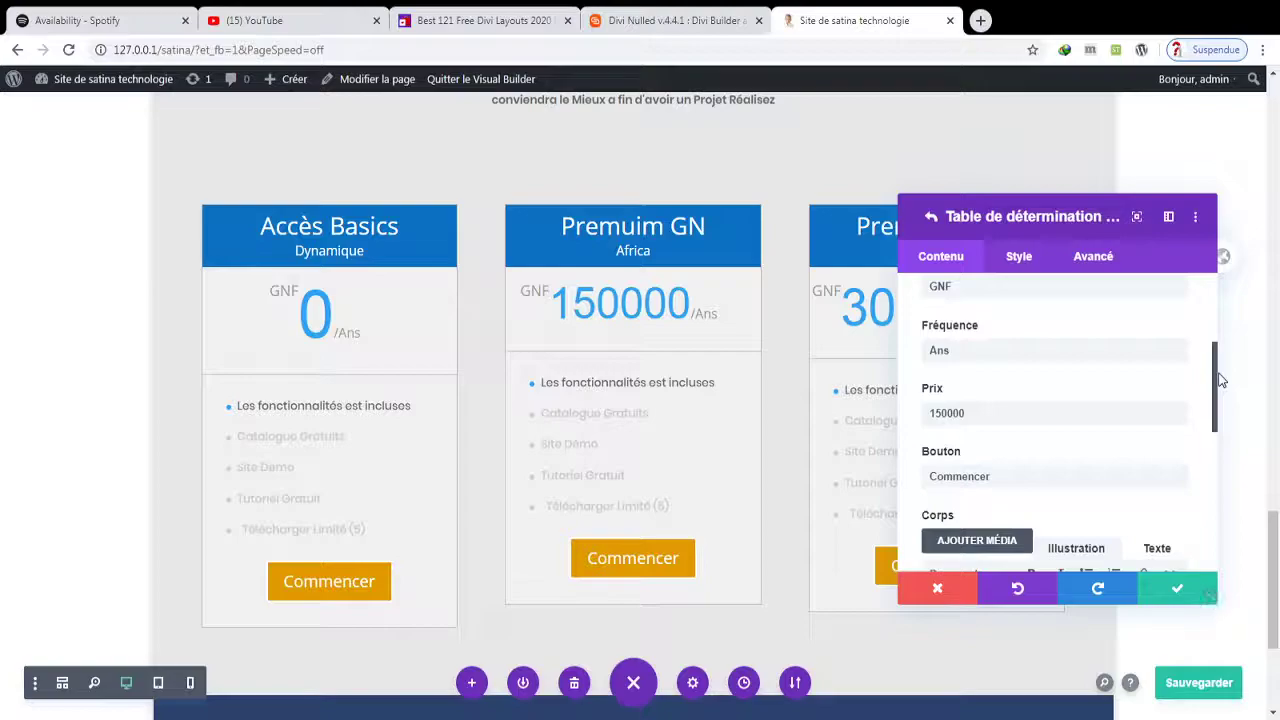
{"action": "left_click", "coordinate": [1030, 260]}
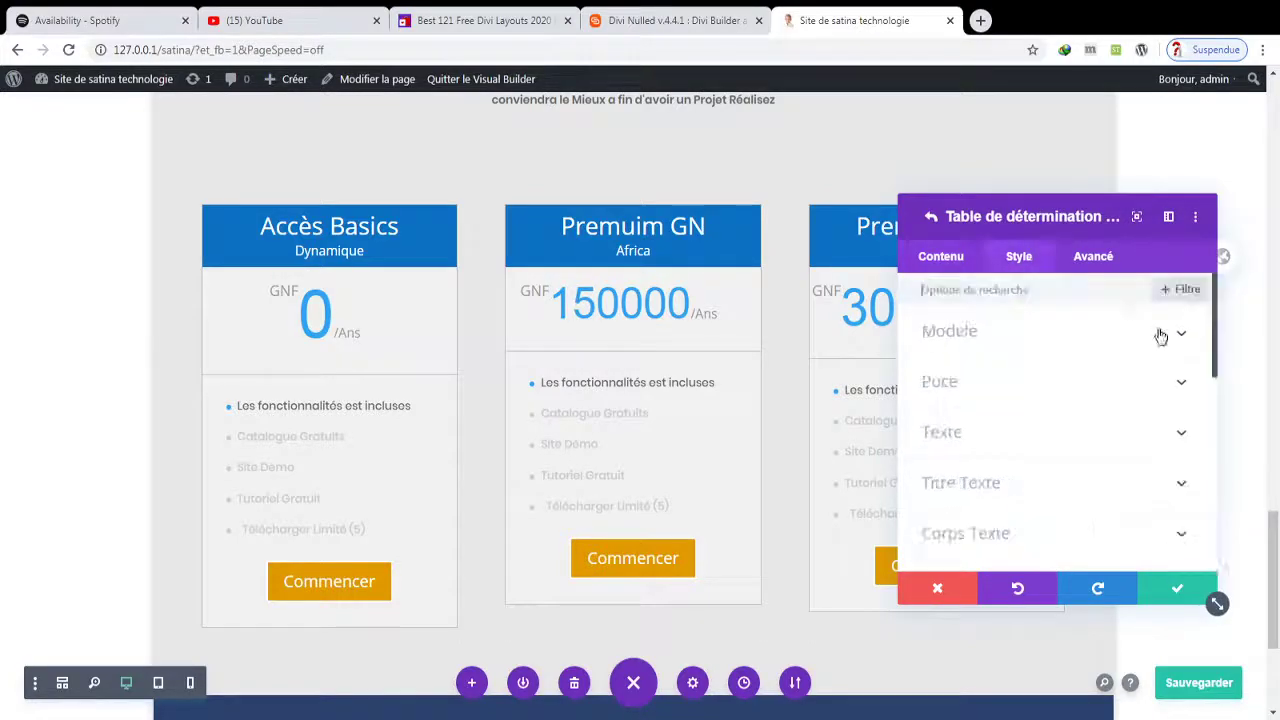
{"action": "left_click", "coordinate": [1075, 434]}
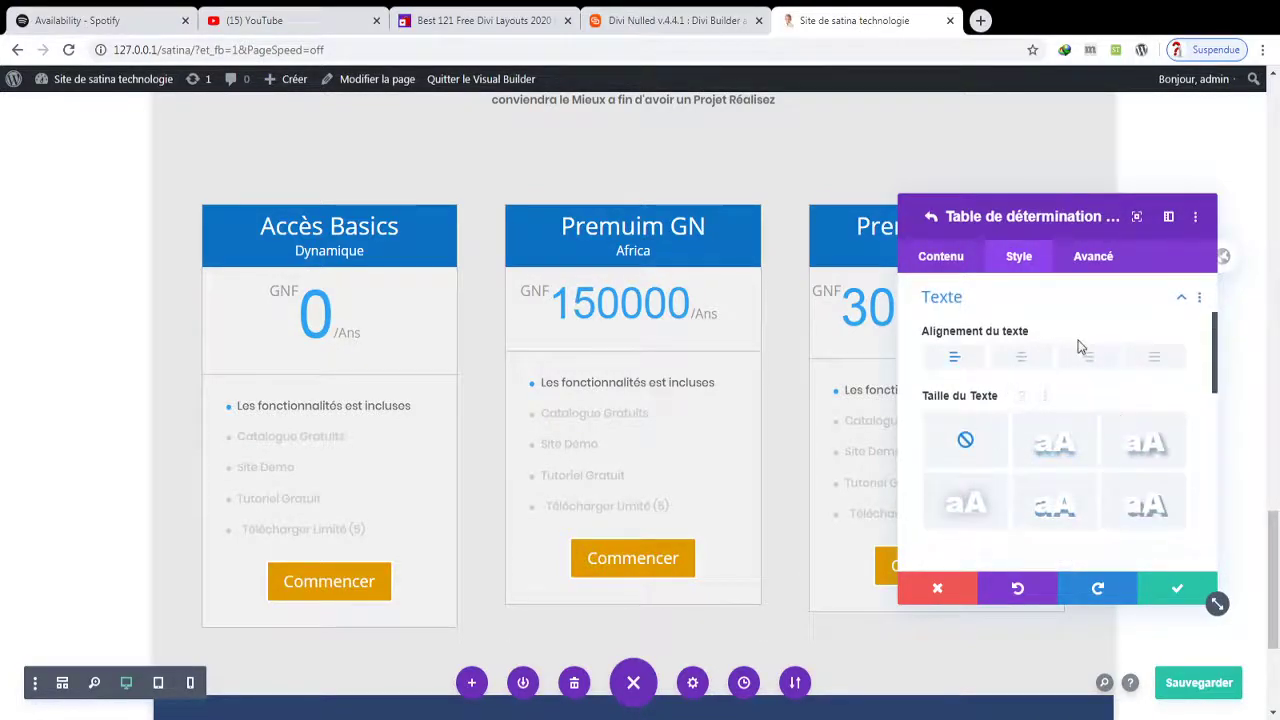
{"action": "left_click", "coordinate": [1219, 432]}
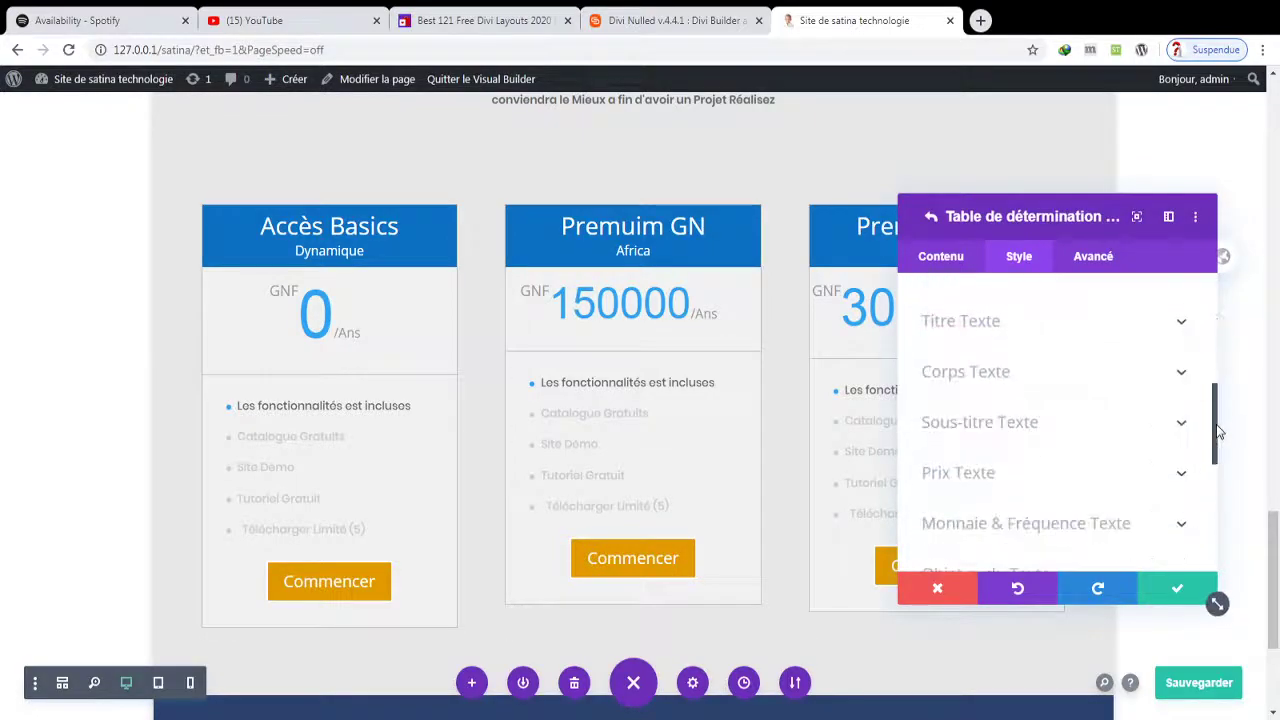
{"action": "left_click", "coordinate": [1177, 477]}
{"action": "left_click_drag", "start_coordinate": [1215, 352], "coordinate": [1212, 400]}
{"action": "left_click_drag", "start_coordinate": [1011, 396], "coordinate": [1029, 399]}
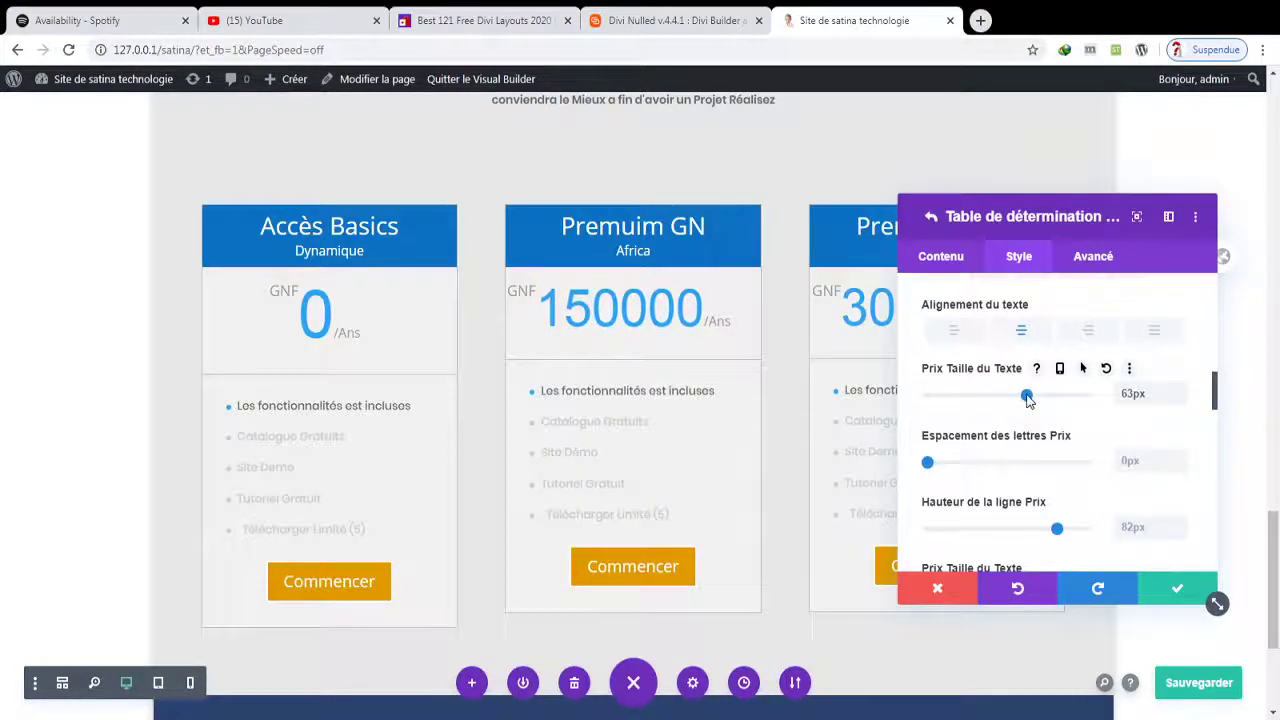
{"action": "left_click", "coordinate": [1177, 588]}
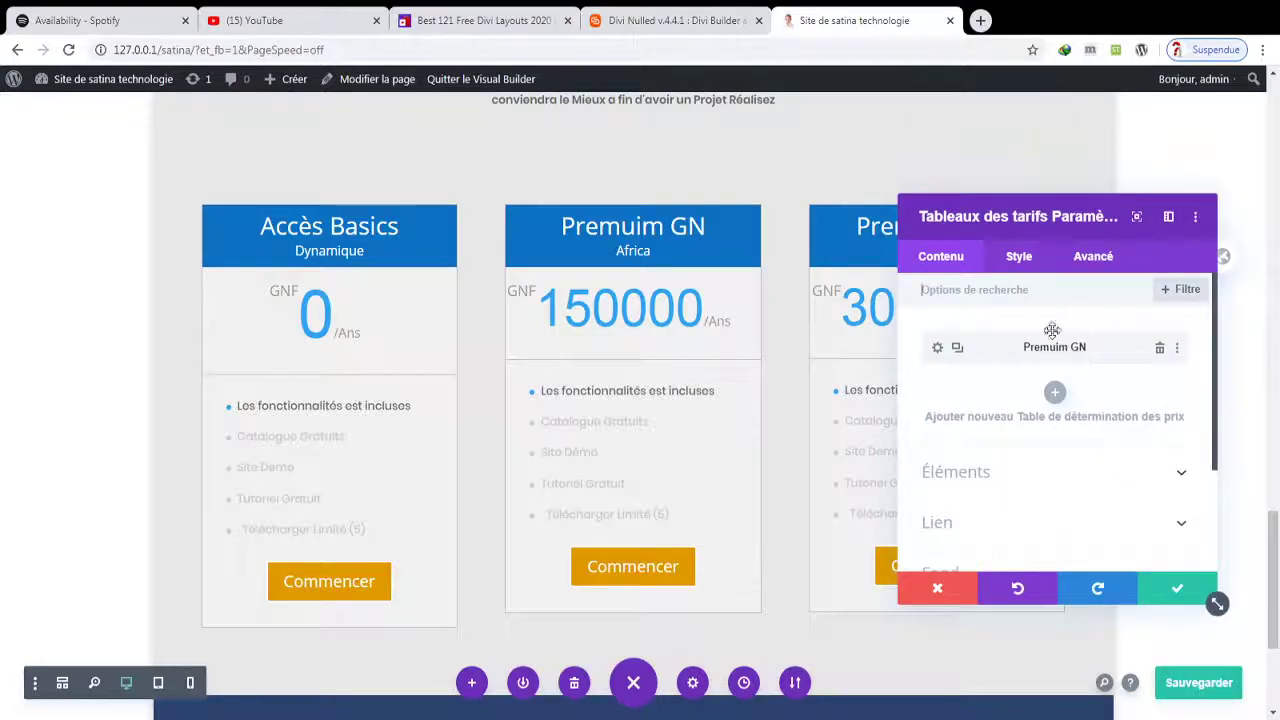
- Examine the Premuim GN table's body content and style options, including the module's Dimensionnement width and height settings
{"action": "left_click", "coordinate": [938, 349]}
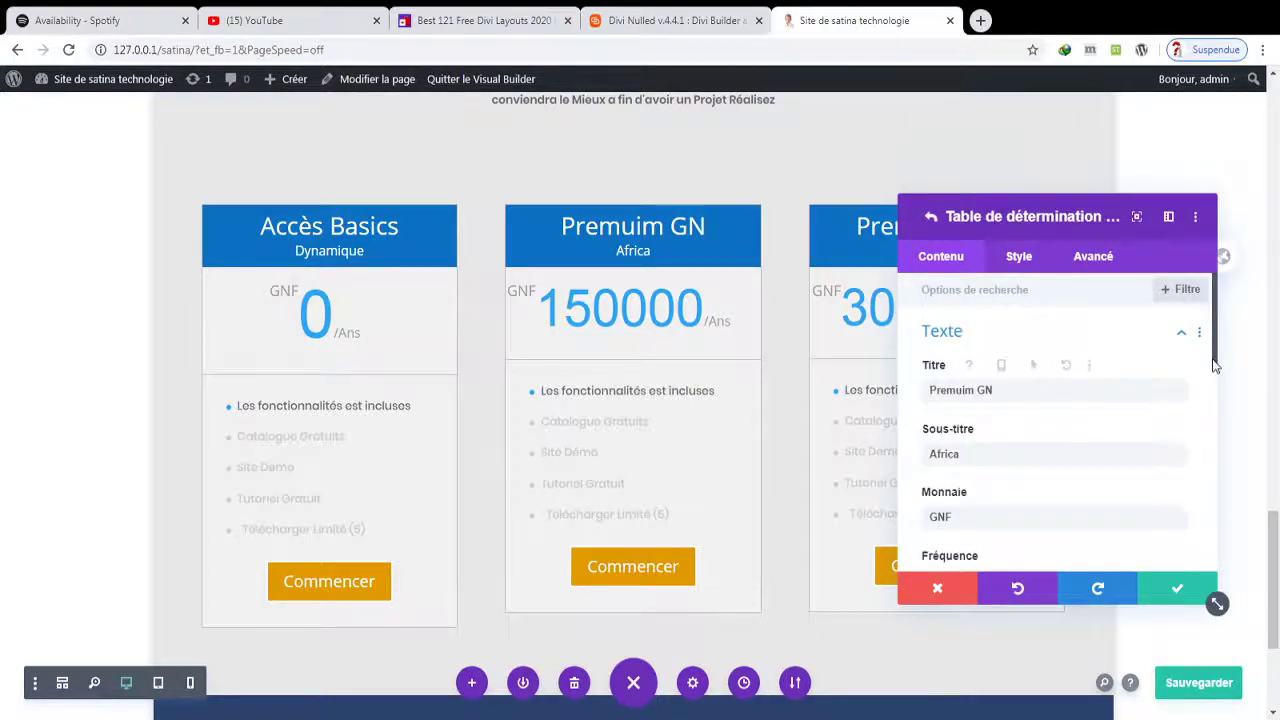
{"action": "scroll", "coordinate": [1215, 352], "scroll_direction": "down", "scroll_amount": 5}
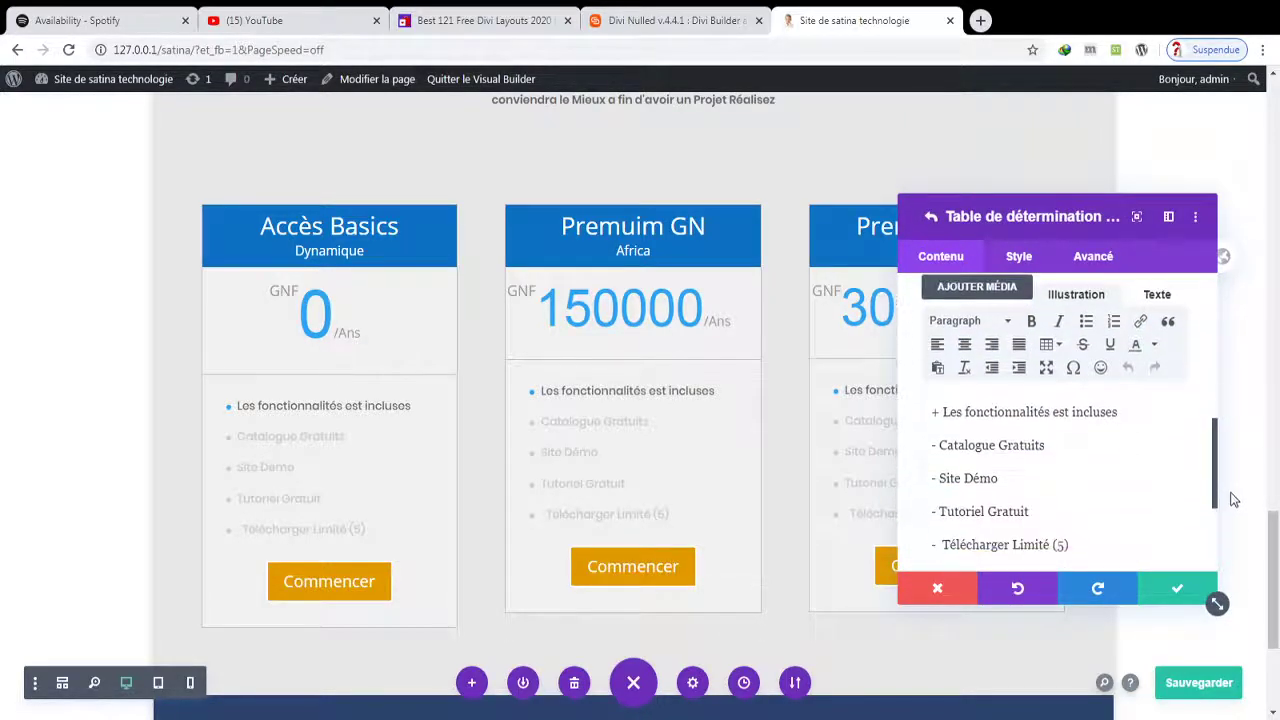
{"action": "left_click", "coordinate": [1017, 256]}
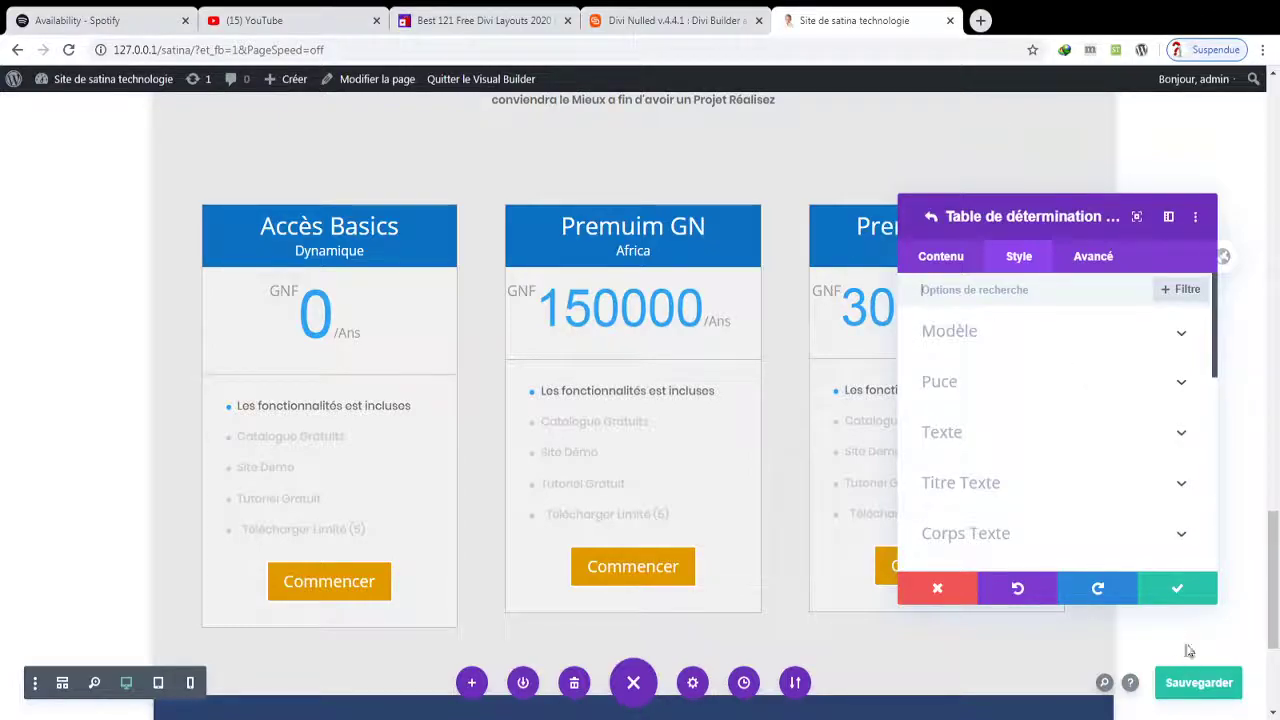
{"action": "left_click", "coordinate": [1170, 592]}
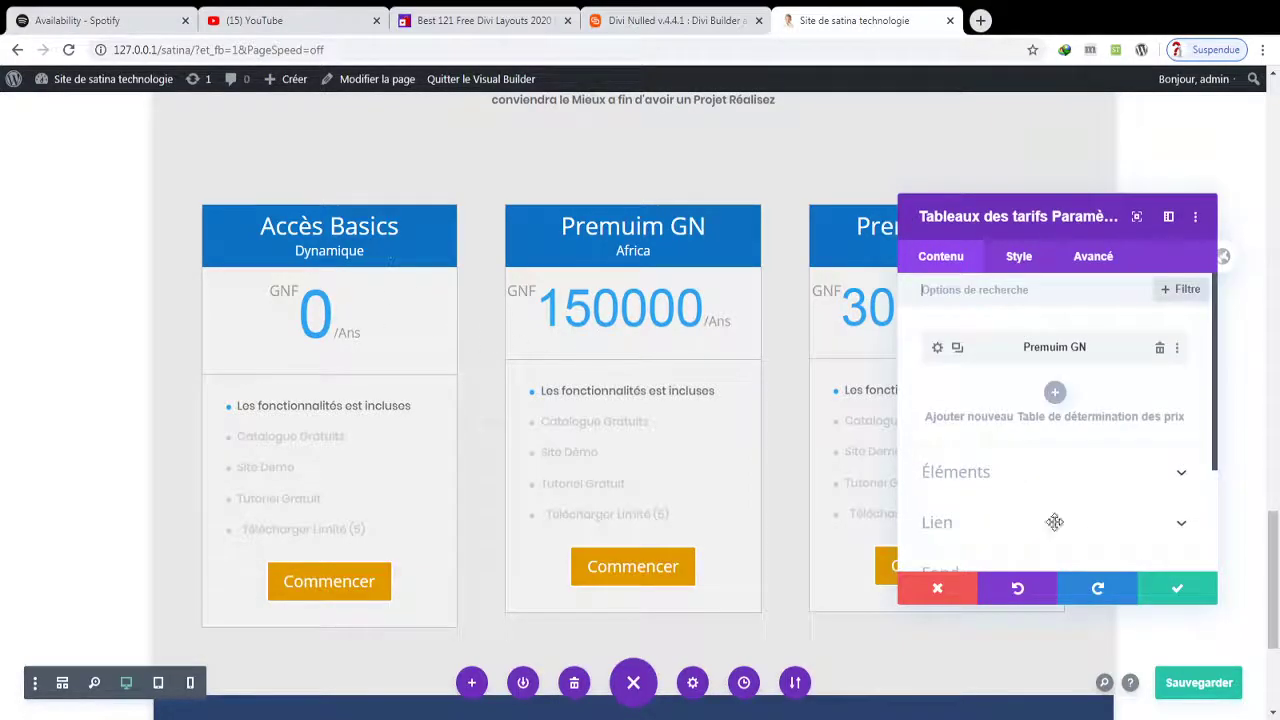
{"action": "left_click", "coordinate": [1016, 258]}
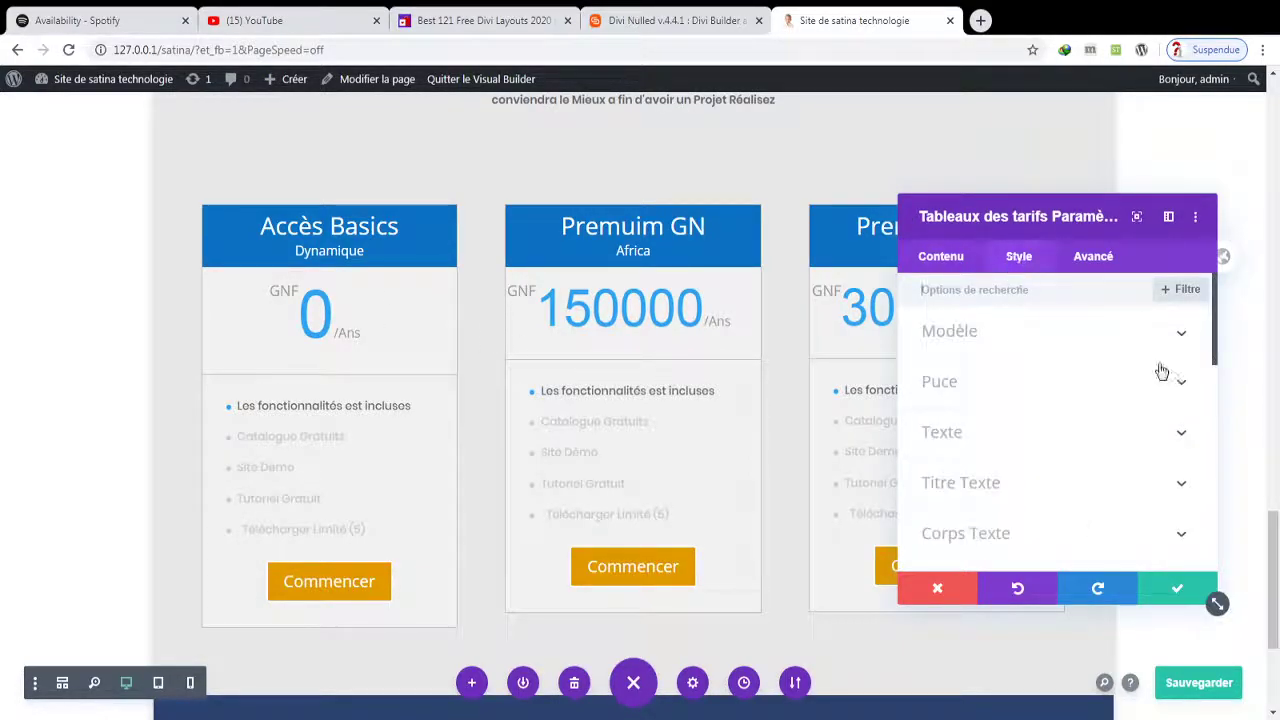
{"action": "scroll", "coordinate": [1216, 352], "scroll_direction": "down", "scroll_amount": 2}
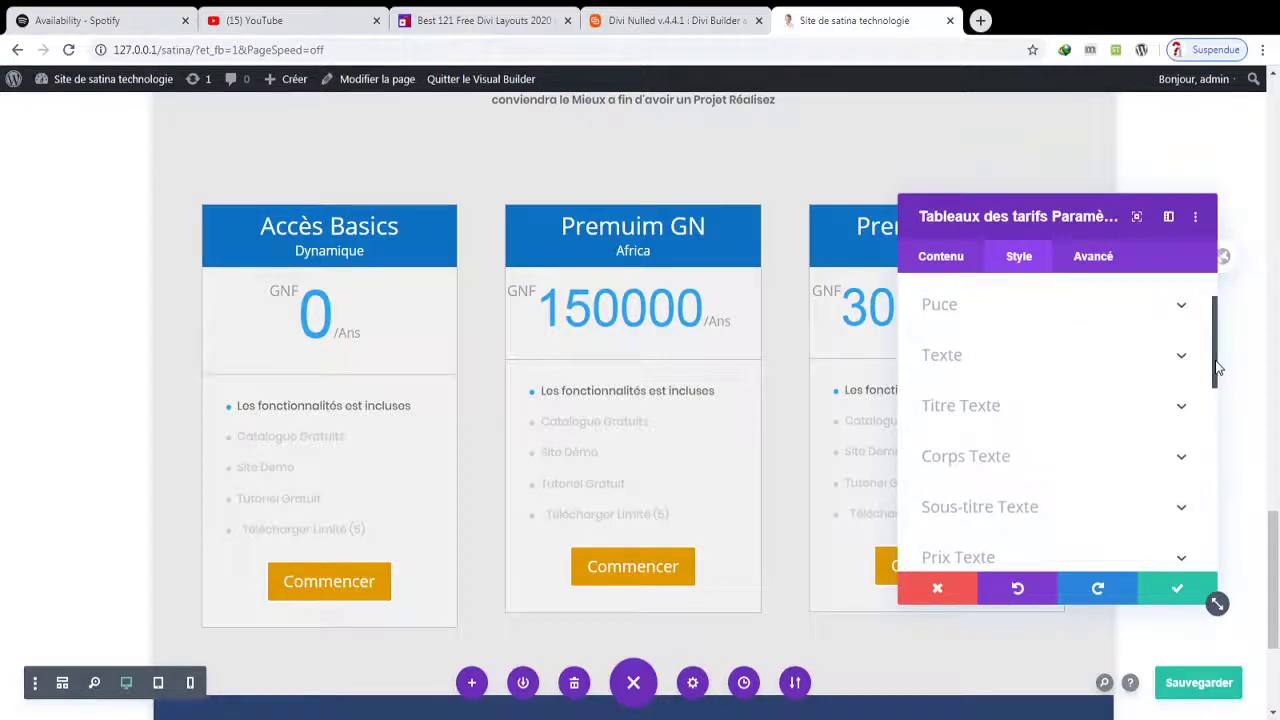
{"action": "scroll", "coordinate": [1229, 406], "scroll_direction": "down", "scroll_amount": 3}
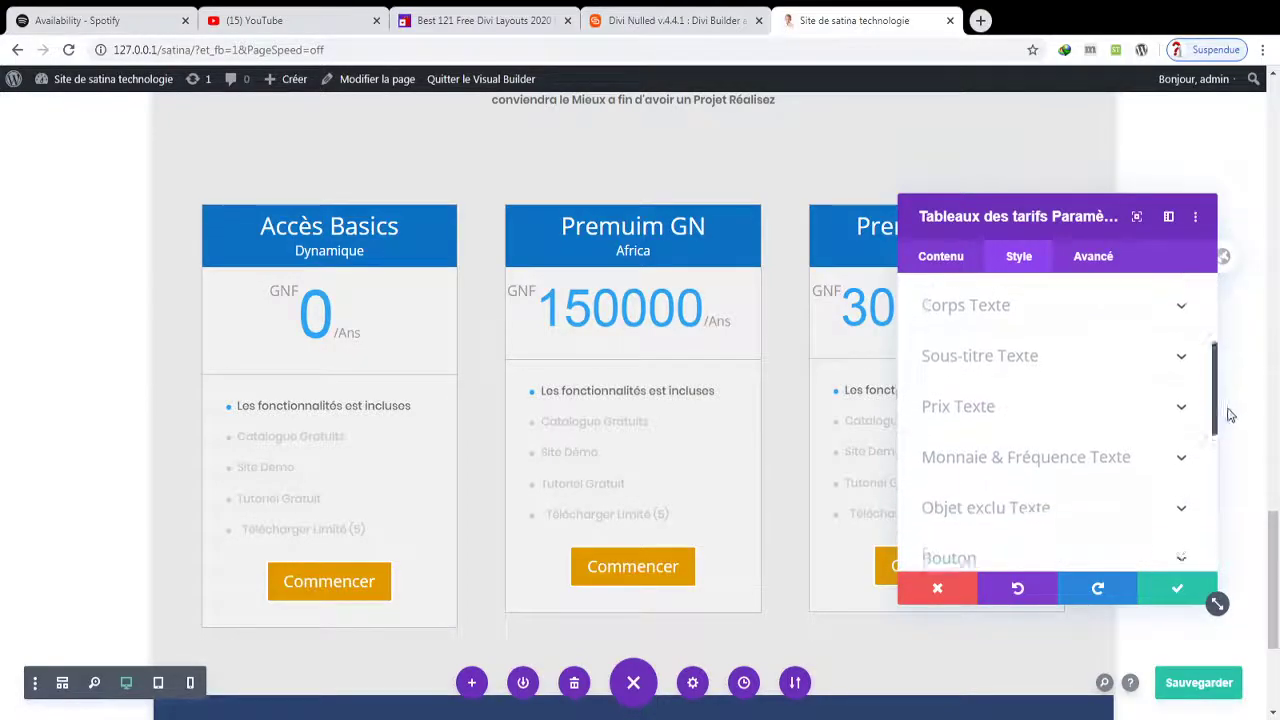
{"action": "scroll", "coordinate": [1230, 425], "scroll_direction": "down", "scroll_amount": 2}
{"action": "scroll", "coordinate": [1230, 437], "scroll_direction": "up", "scroll_amount": 1}
{"action": "scroll", "coordinate": [1232, 440], "scroll_direction": "down", "scroll_amount": 2}
{"action": "scroll", "coordinate": [1232, 452], "scroll_direction": "down", "scroll_amount": 2}
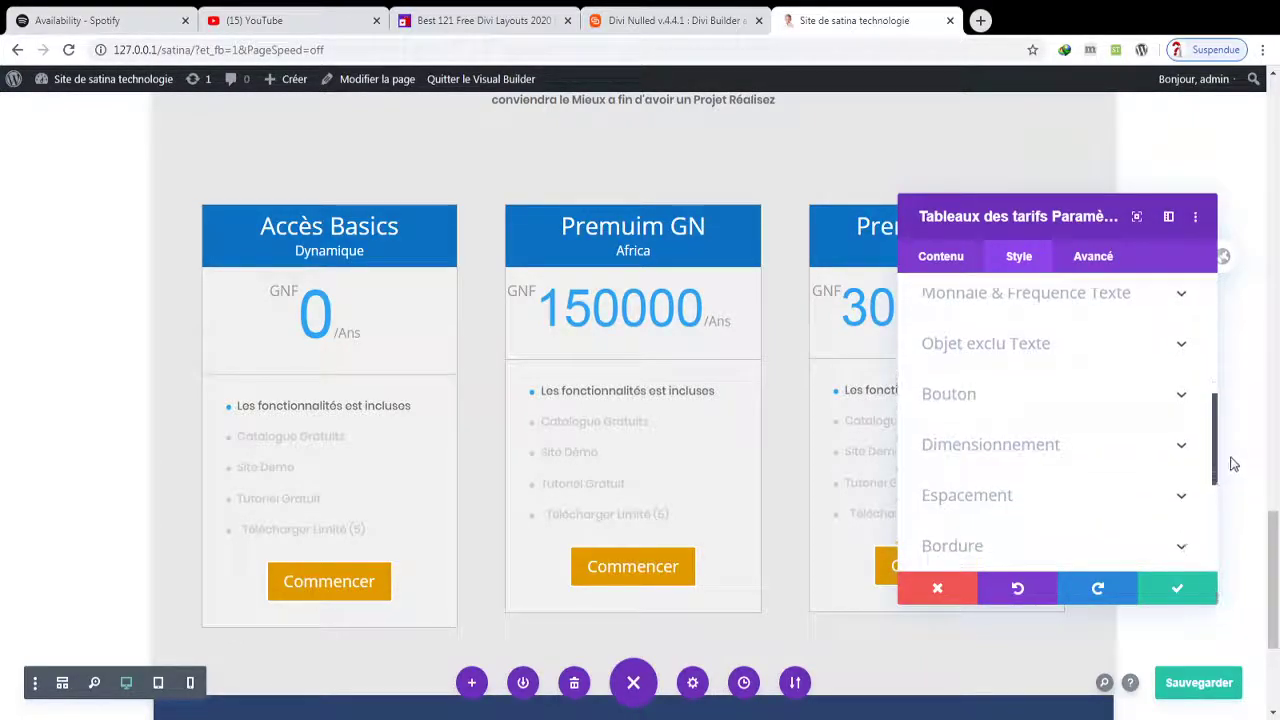
{"action": "left_click", "coordinate": [1178, 449]}
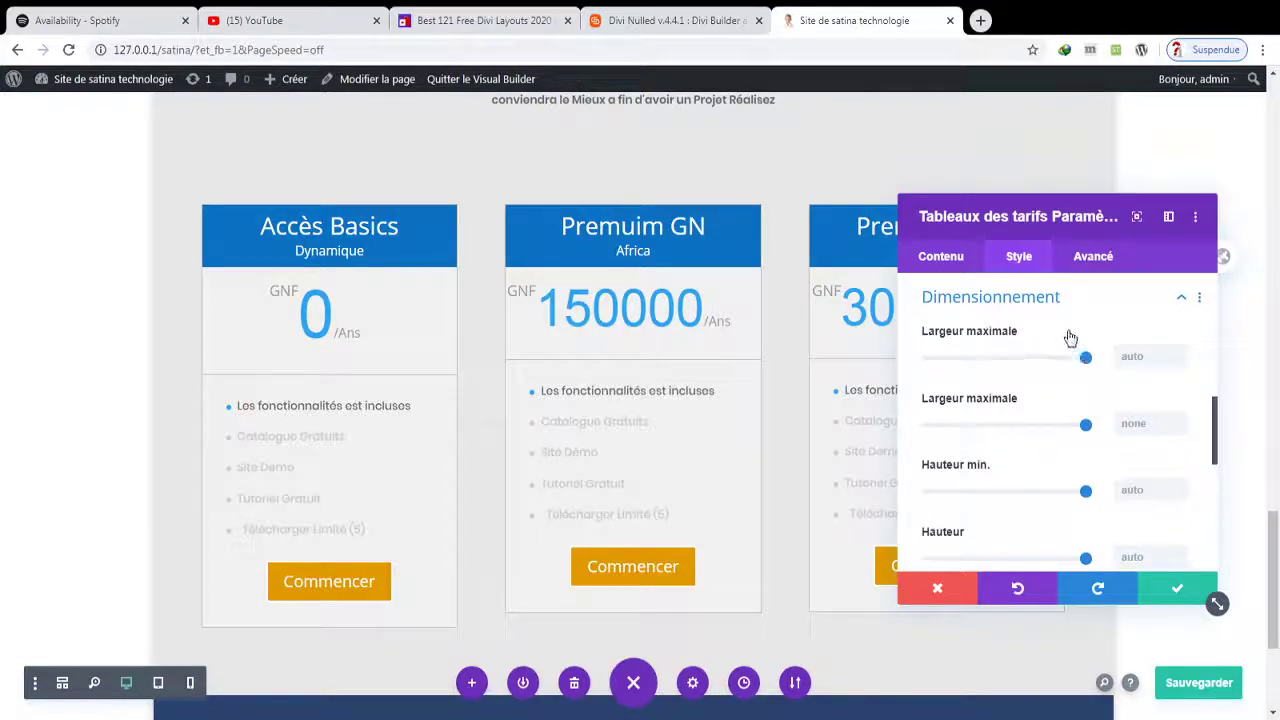
{"action": "left_click", "coordinate": [1070, 337]}
{"action": "triple_click", "coordinate": [1225, 440]}
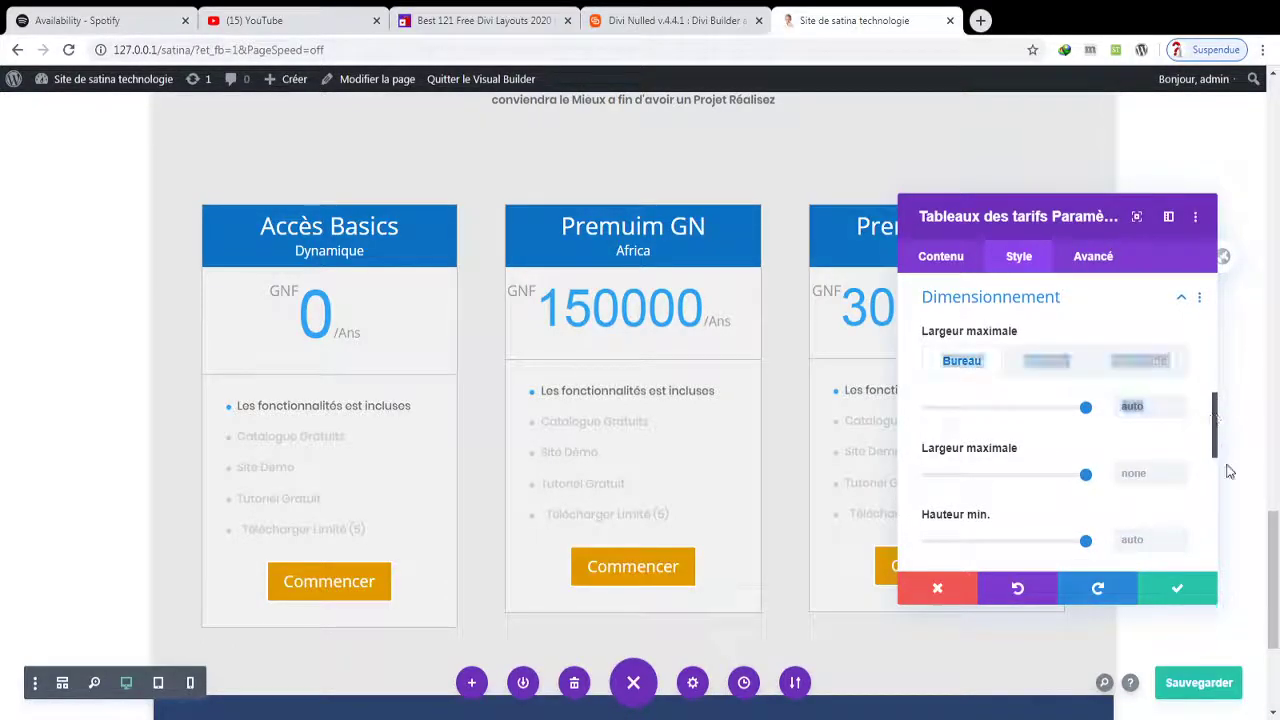
{"action": "scroll", "coordinate": [1218, 500], "scroll_direction": "down", "scroll_amount": 5}
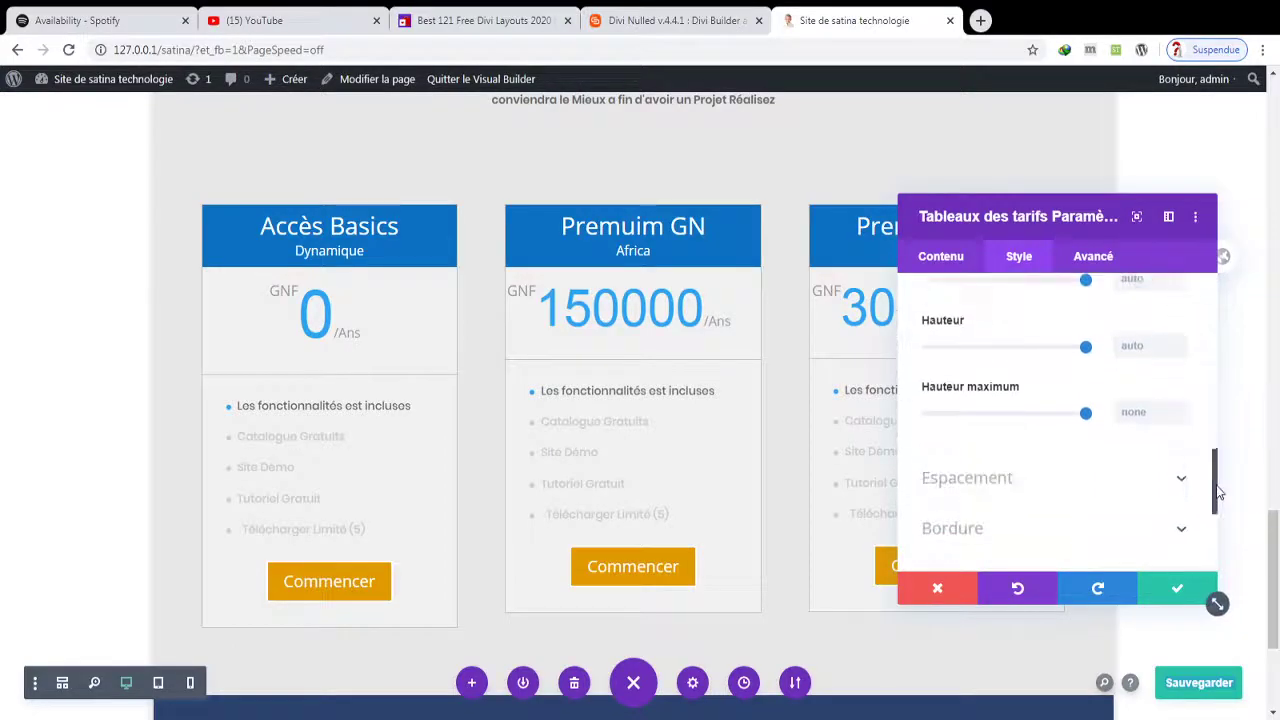
- Apply the Premuim GN module settings and save the page
{"action": "left_click", "coordinate": [1177, 588]}
{"action": "key", "text": "ctrl+s"}
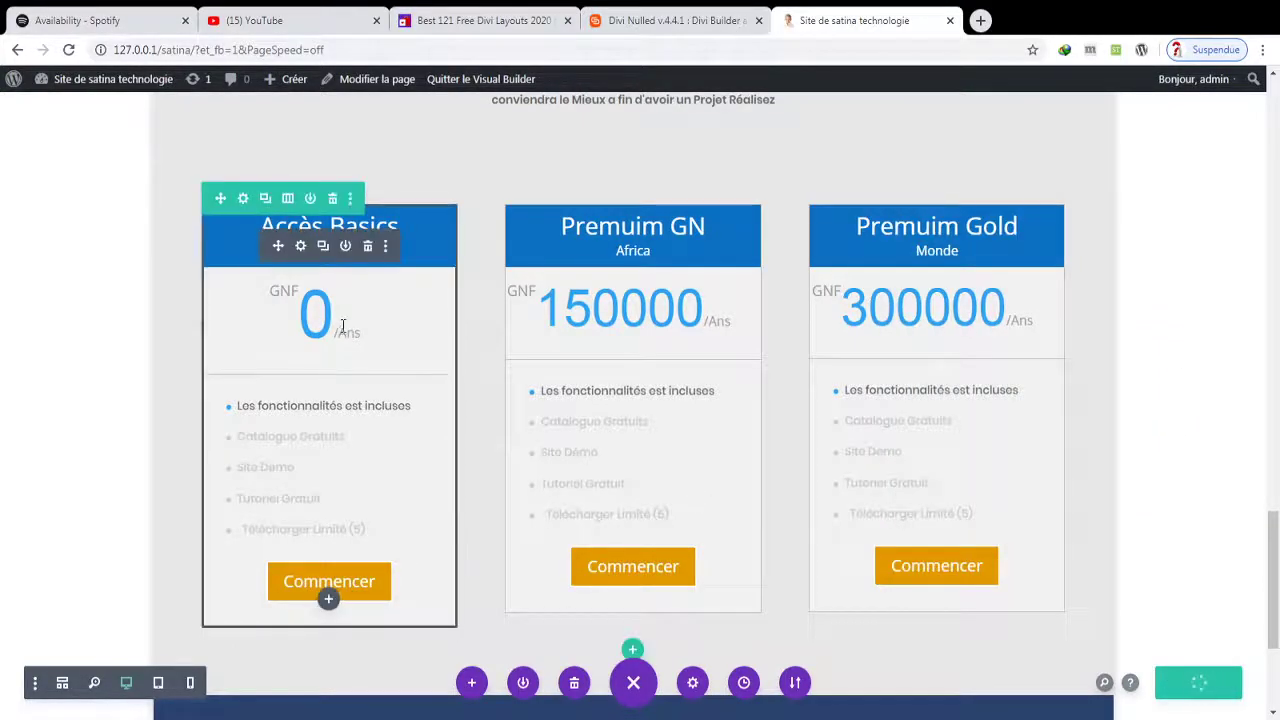
- Set the Accès Basics price text size to 63px to match the other tables, apply the table settings and save the page
{"action": "left_click", "coordinate": [300, 245]}
{"action": "left_click", "coordinate": [1003, 259]}
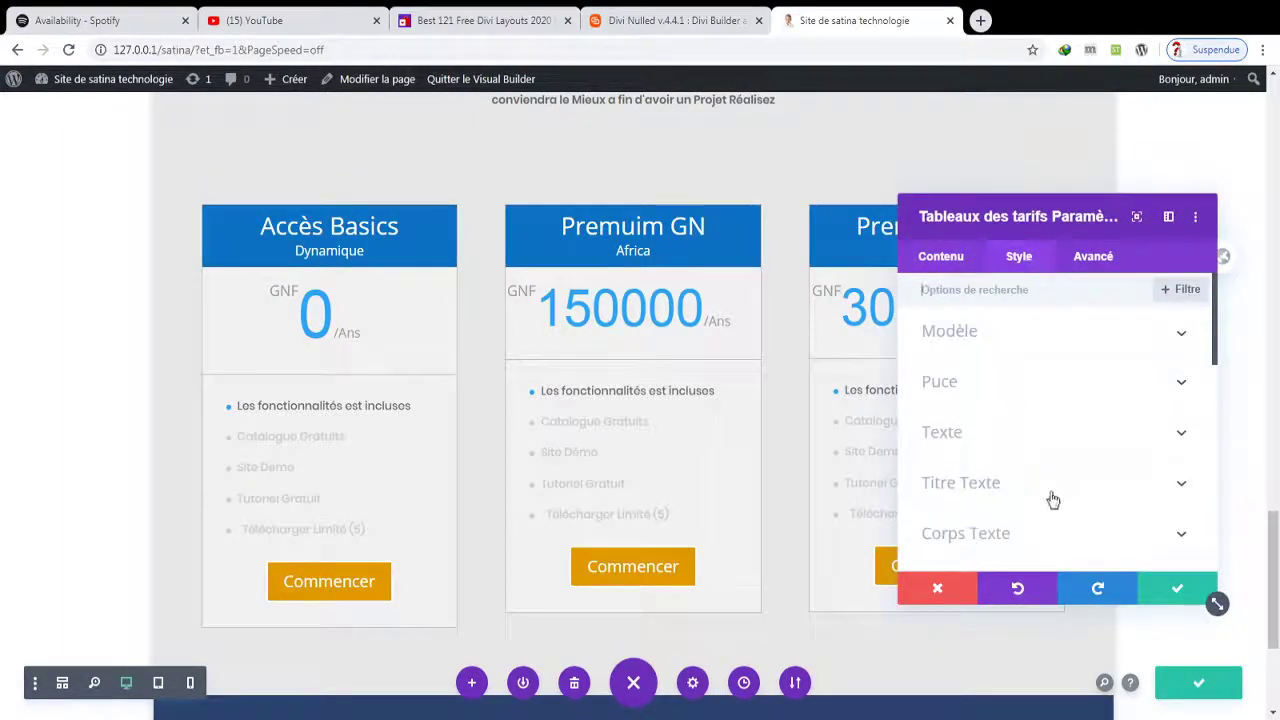
{"action": "scroll", "coordinate": [1218, 340], "scroll_direction": "down", "scroll_amount": 3}
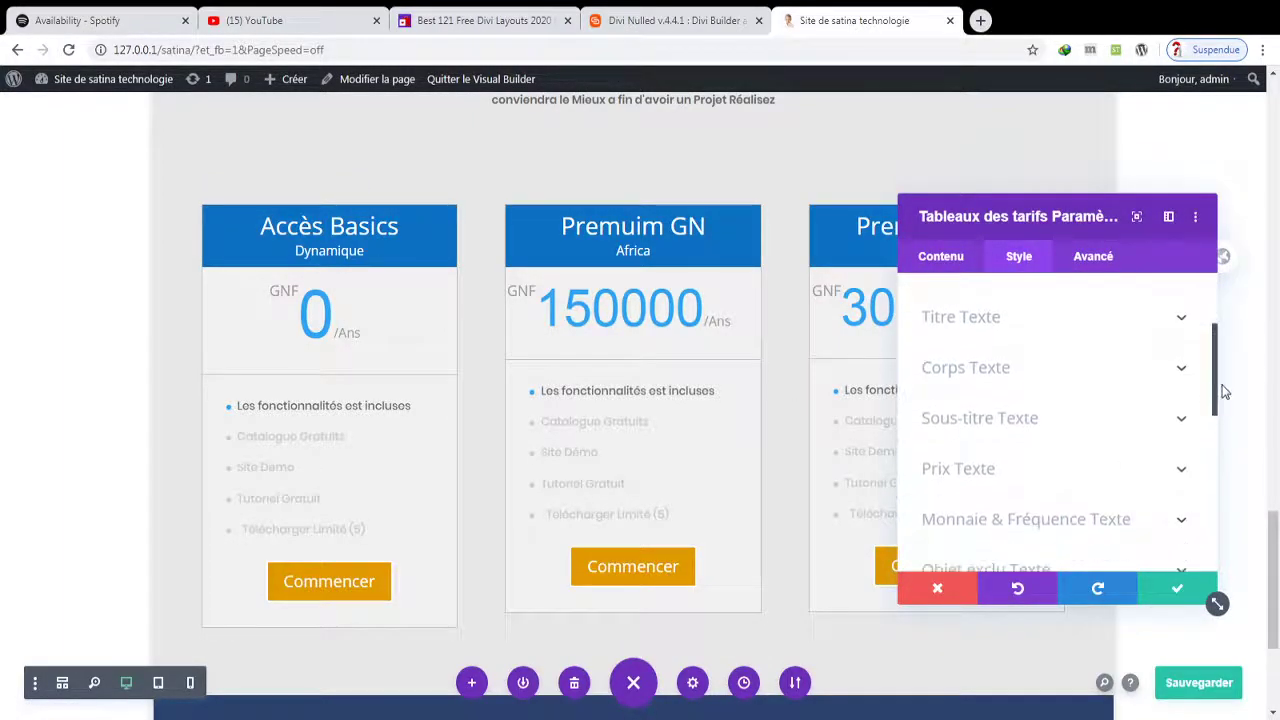
{"action": "left_click", "coordinate": [1048, 472]}
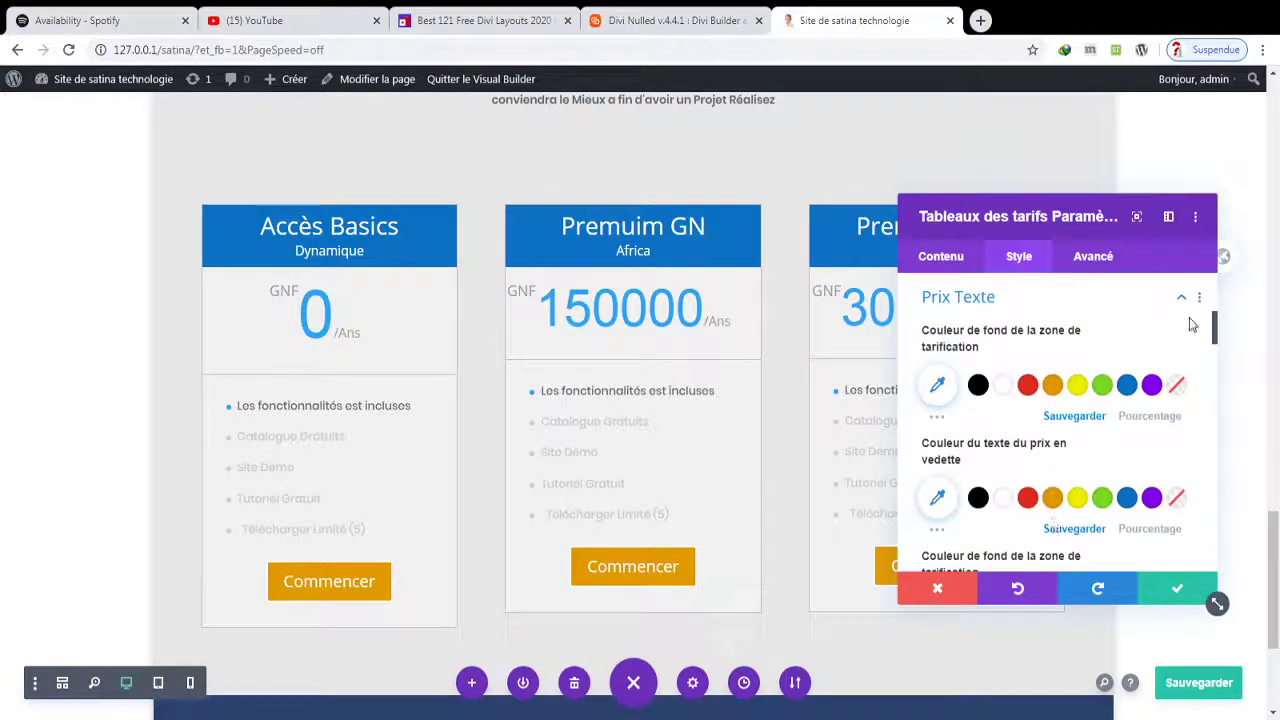
{"action": "left_click_drag", "start_coordinate": [1213, 325], "coordinate": [1220, 406]}
{"action": "left_click_drag", "start_coordinate": [1053, 385], "coordinate": [1029, 390]}
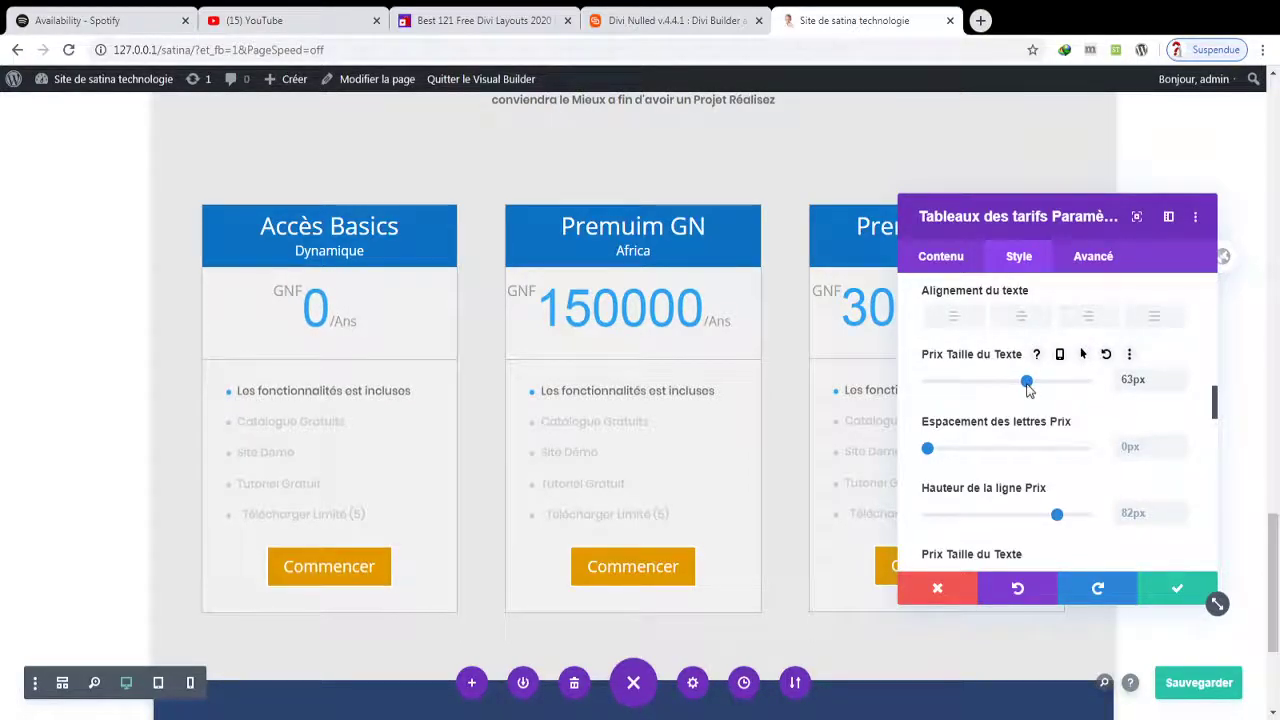
{"action": "left_click", "coordinate": [1177, 589]}
{"action": "left_click", "coordinate": [1199, 684]}
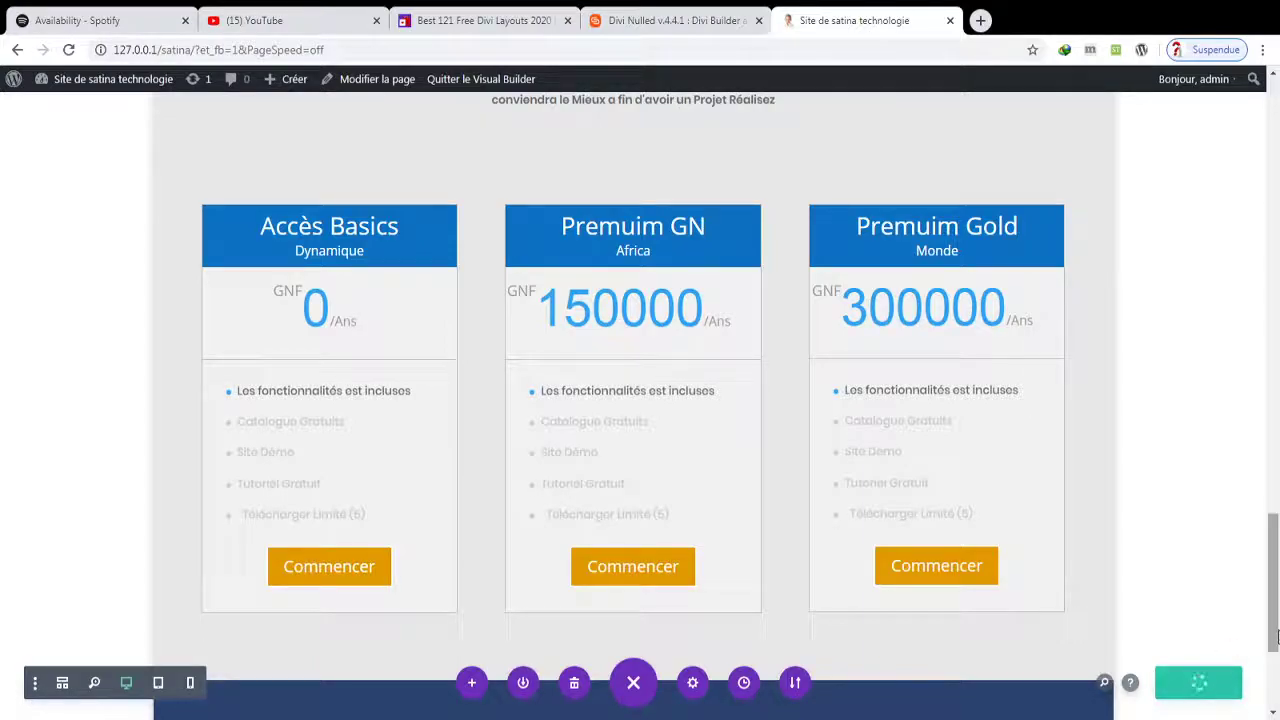
- Review the NOS TARIFS section down to the footer and save the page again
{"action": "left_click_drag", "start_coordinate": [1274, 625], "coordinate": [1270, 575]}
{"action": "left_click_drag", "start_coordinate": [649, 403], "coordinate": [651, 352]}
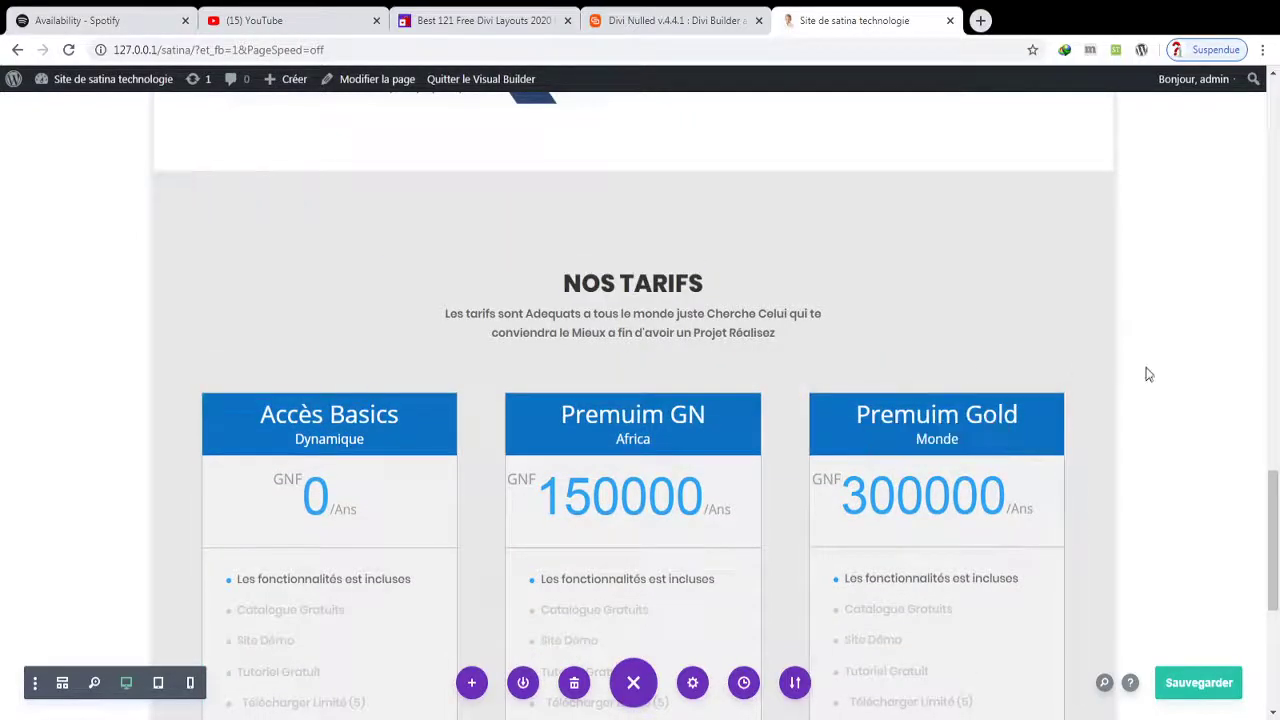
{"action": "scroll", "coordinate": [1247, 473], "scroll_direction": "down", "scroll_amount": 4}
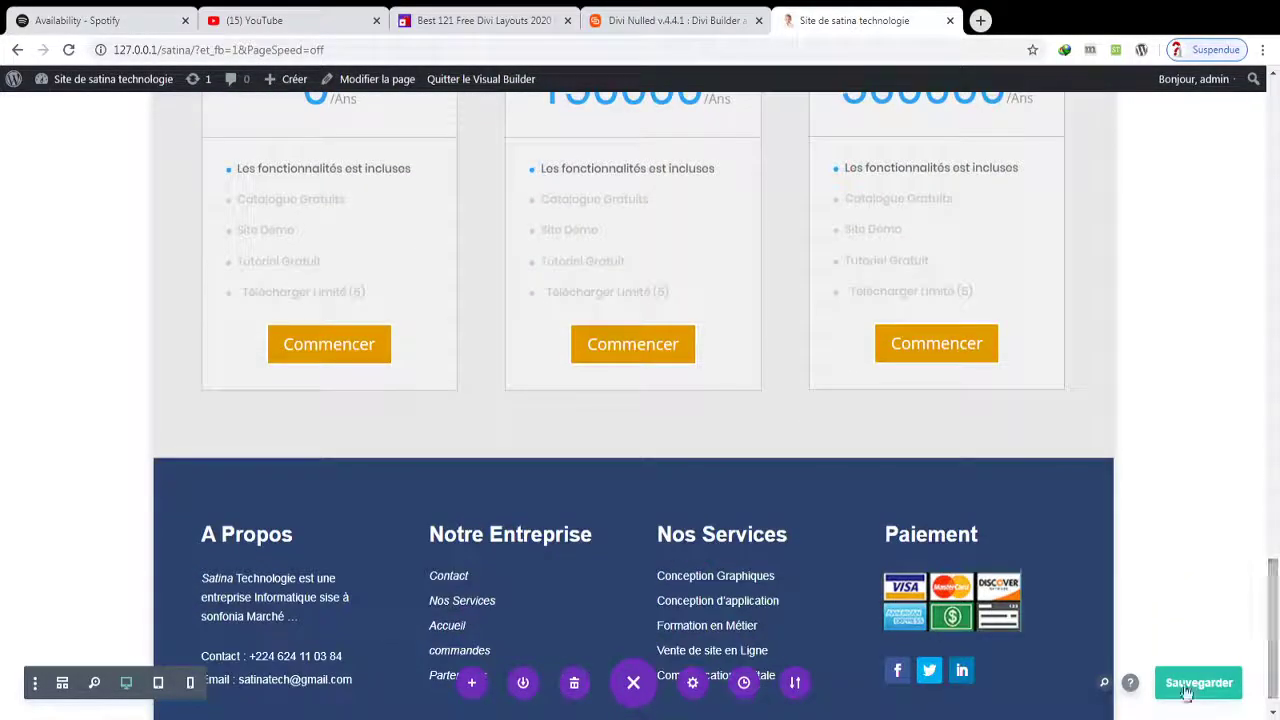
{"action": "left_click", "coordinate": [1190, 684]}
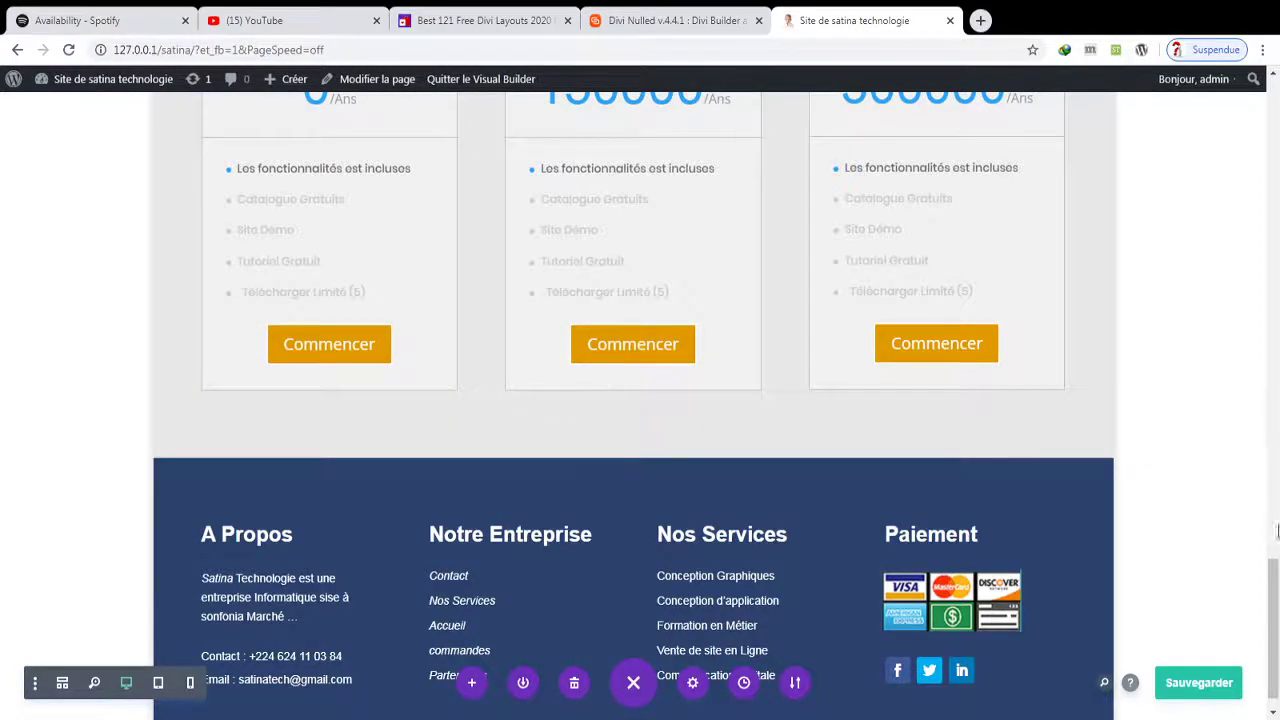
- Enable the first box shadow preset on the Premuim Gold table's Commencer button
{"action": "scroll", "coordinate": [1270, 563], "scroll_direction": "up", "scroll_amount": 2}
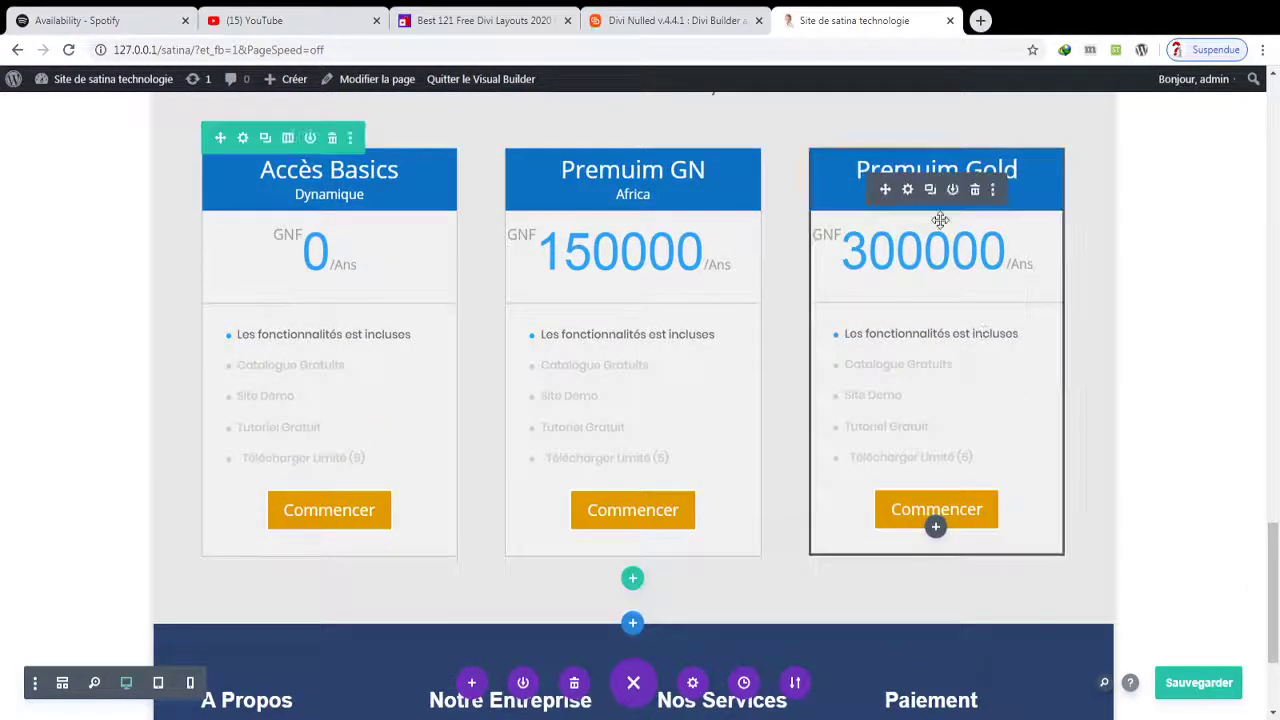
{"action": "left_click", "coordinate": [907, 188]}
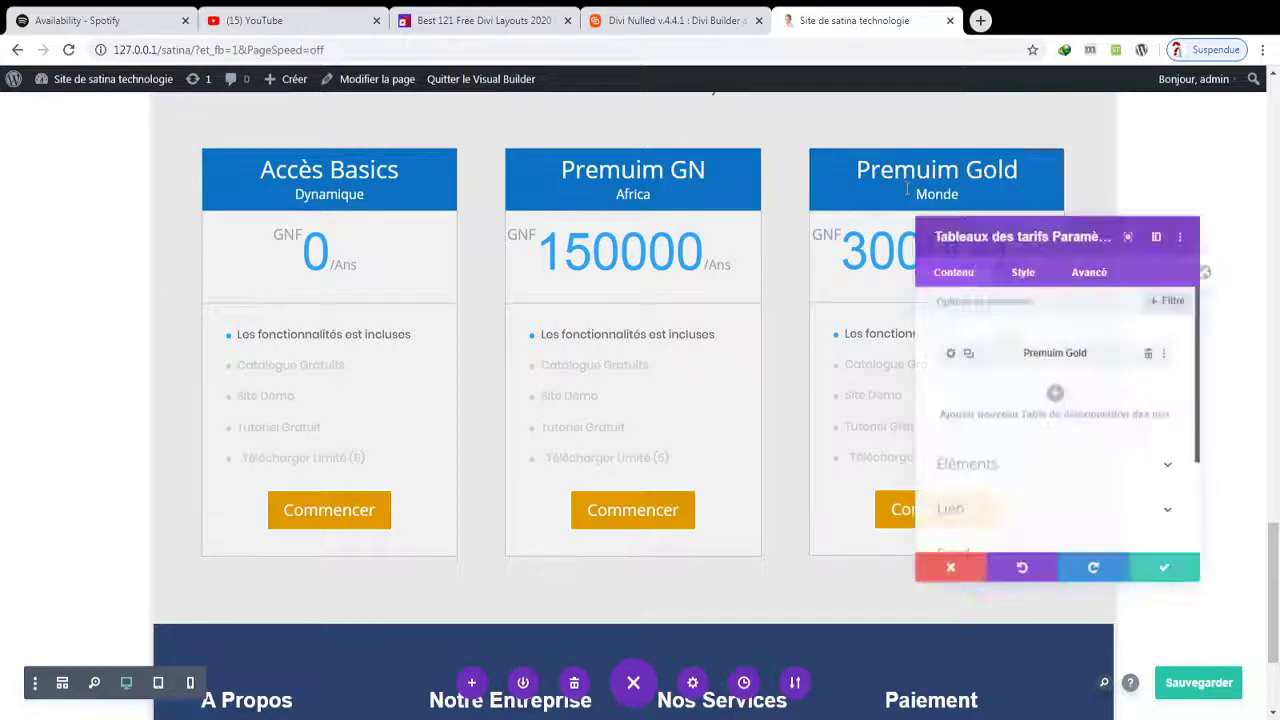
{"action": "left_click", "coordinate": [1019, 256]}
{"action": "left_click_drag", "start_coordinate": [1216, 346], "coordinate": [1178, 457]}
{"action": "left_click", "coordinate": [1150, 435]}
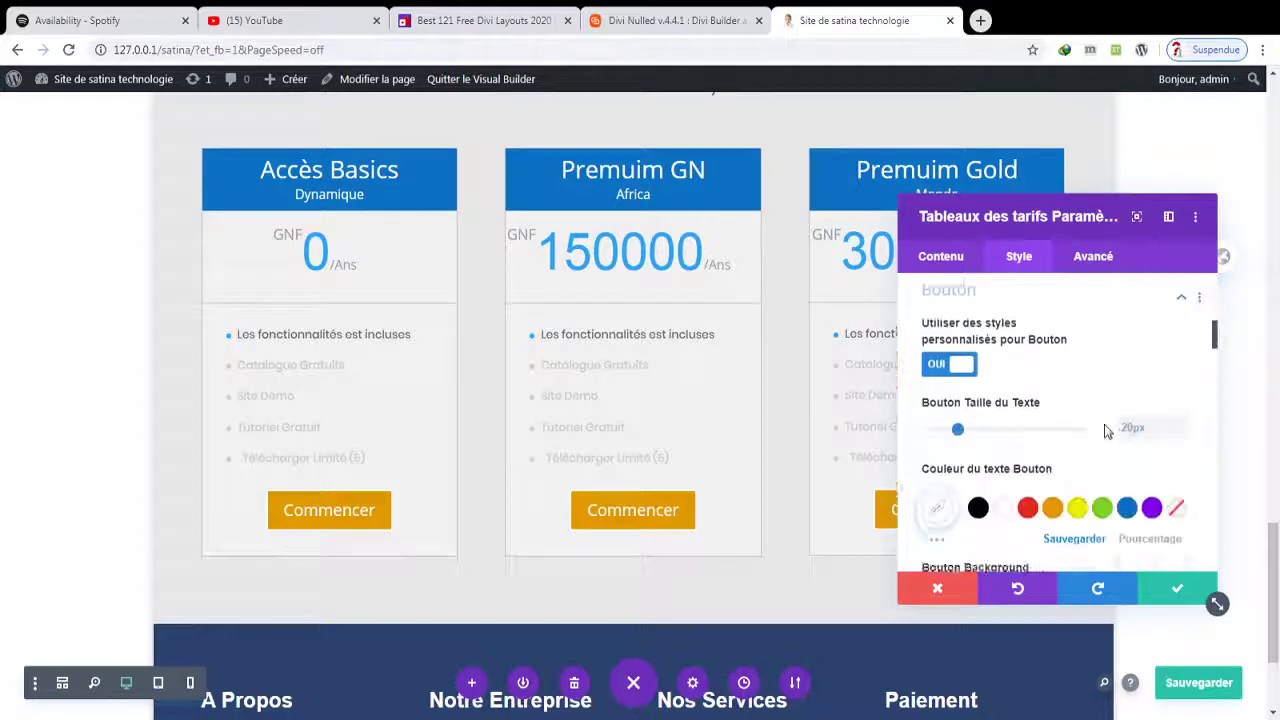
{"action": "left_click_drag", "start_coordinate": [1218, 336], "coordinate": [1219, 515]}
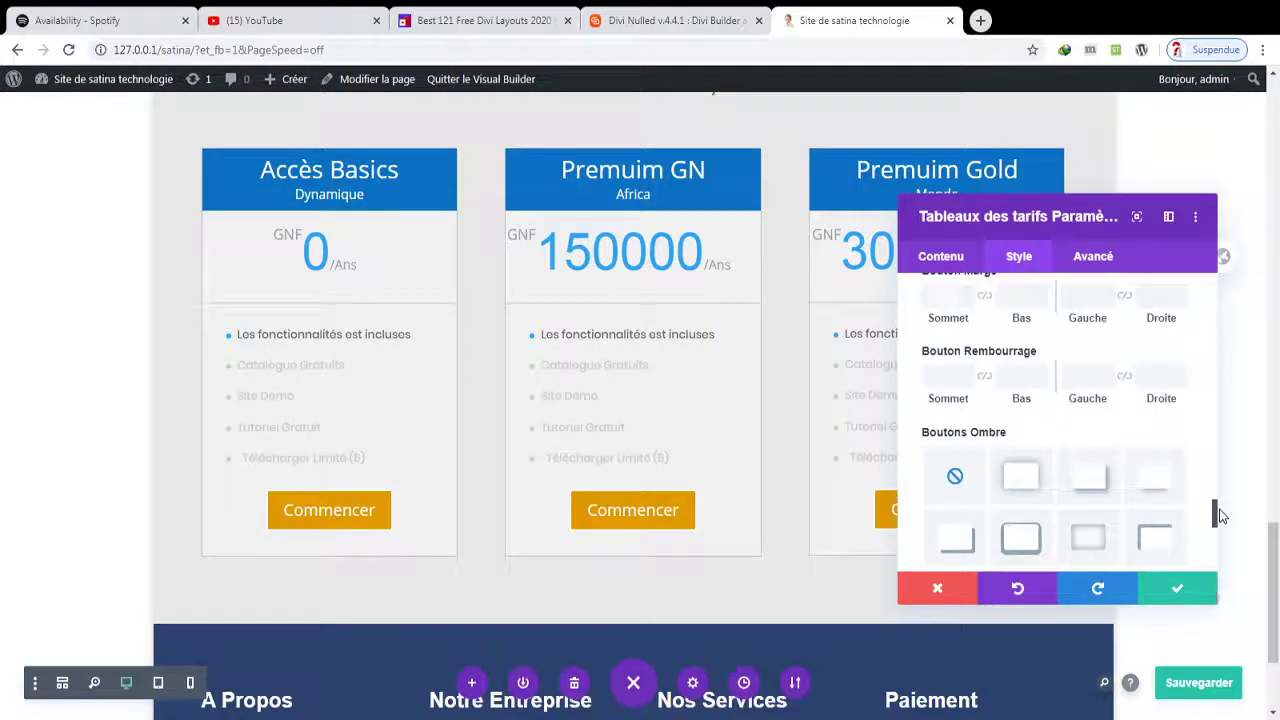
{"action": "left_click", "coordinate": [1038, 484]}
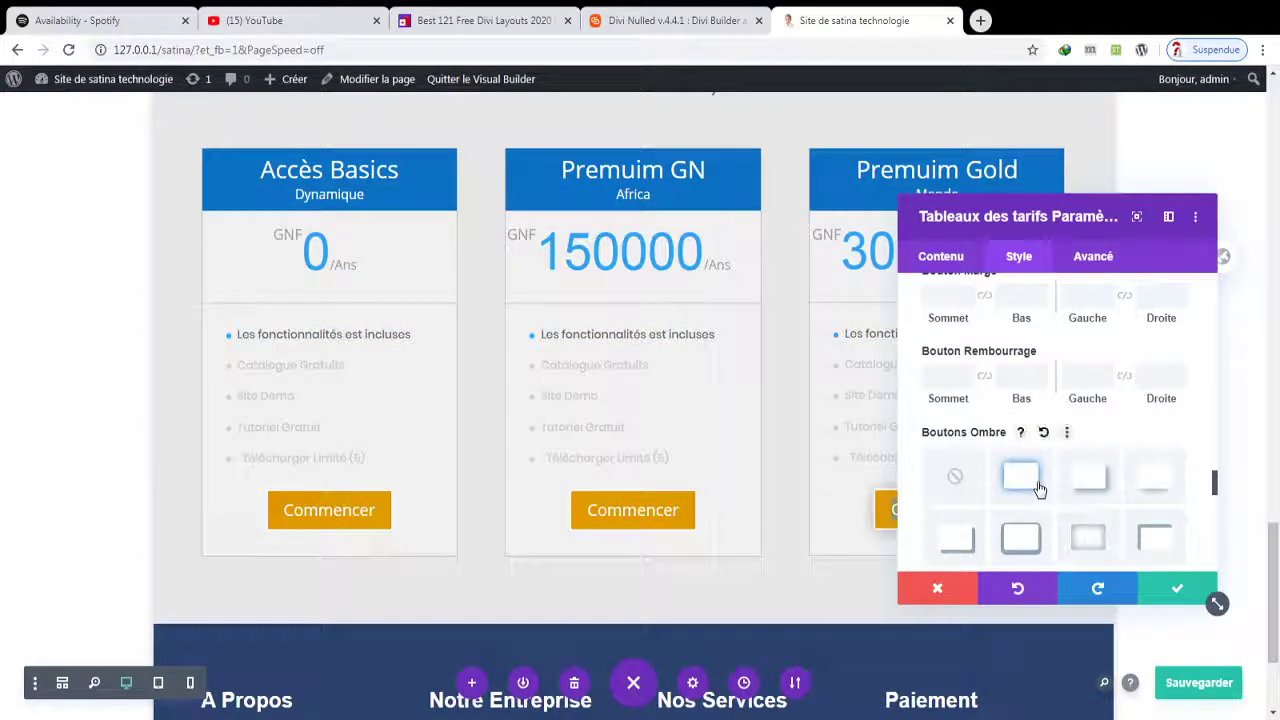
- Make the Premuim Gold button's border colour transparent and apply the table settings
{"action": "left_click_drag", "start_coordinate": [1216, 484], "coordinate": [1210, 380]}
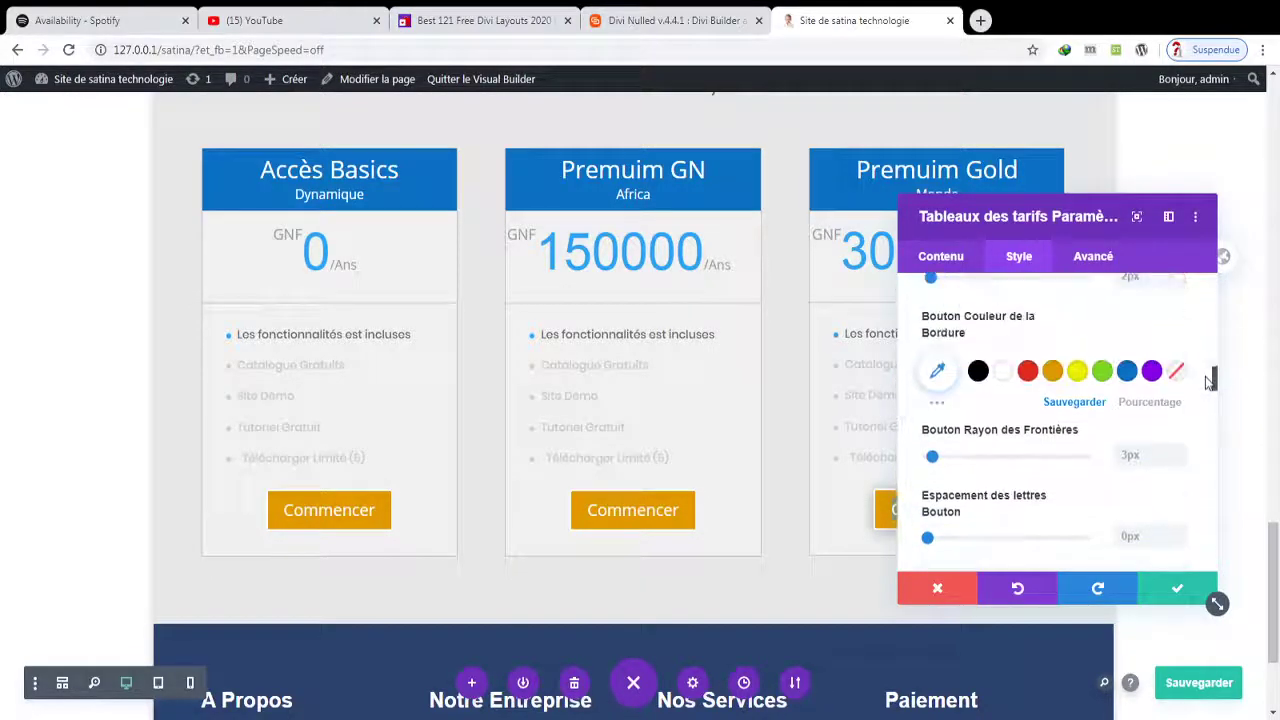
{"action": "left_click", "coordinate": [1176, 372]}
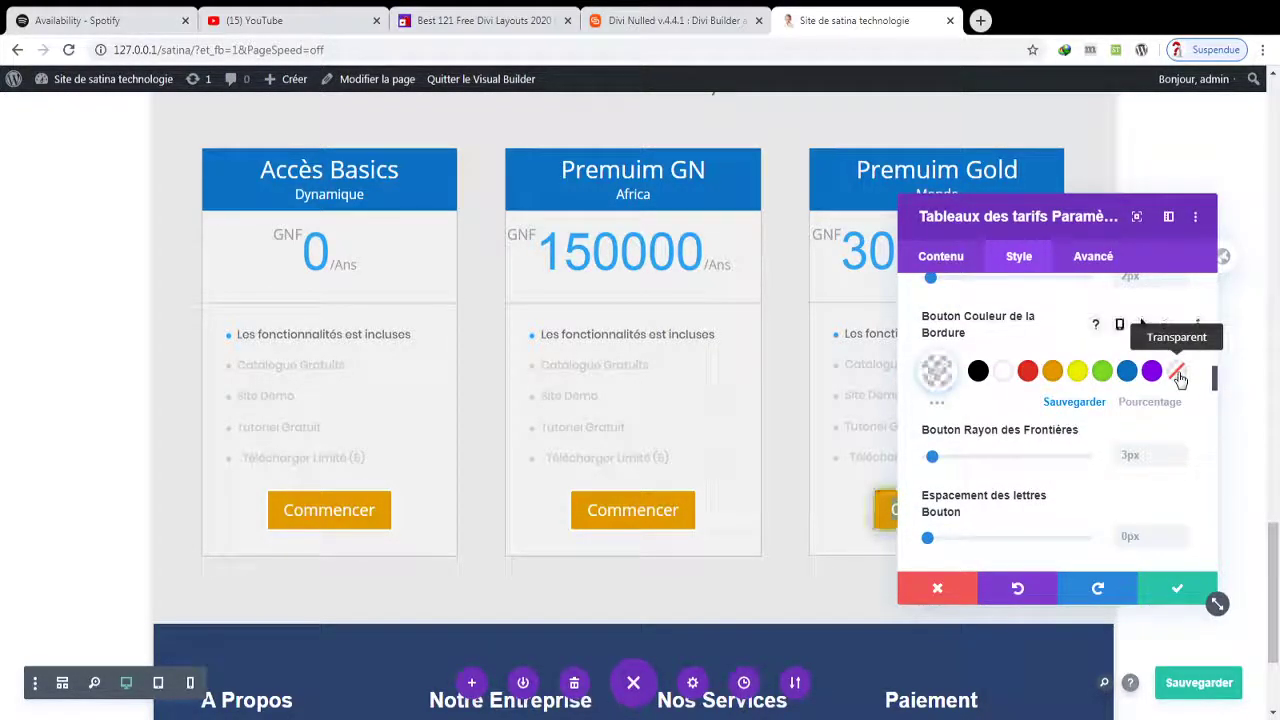
{"action": "left_click", "coordinate": [1180, 593]}
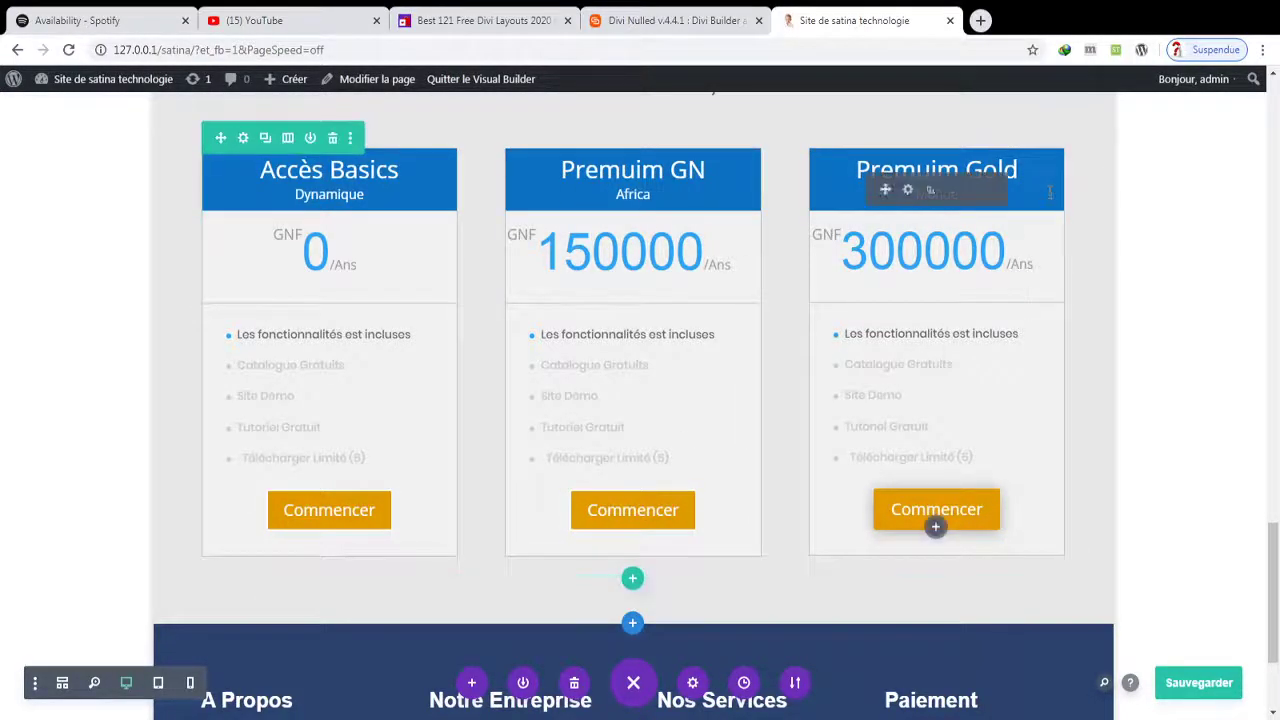
- Copy the Premuim Gold table's module styles and paste them onto the Premuim GN and Accès Basics tables
{"action": "left_click", "coordinate": [993, 190]}
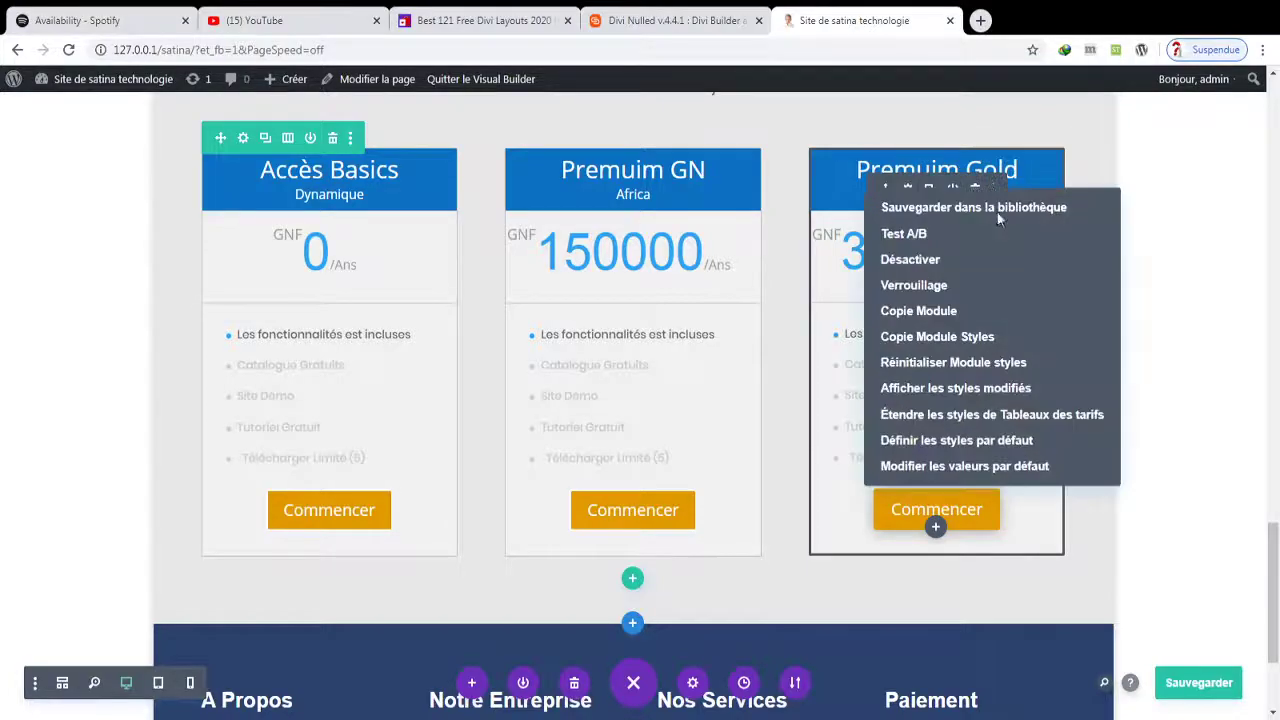
{"action": "left_click", "coordinate": [965, 340]}
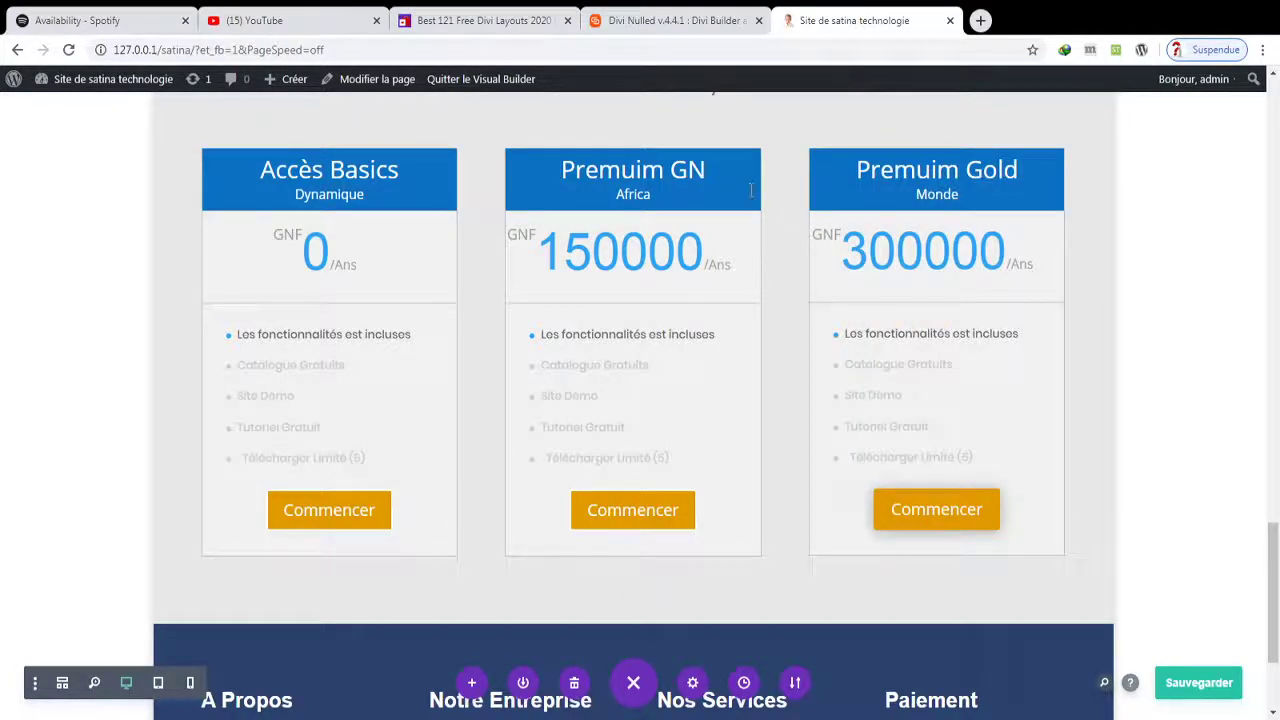
{"action": "left_click", "coordinate": [689, 191]}
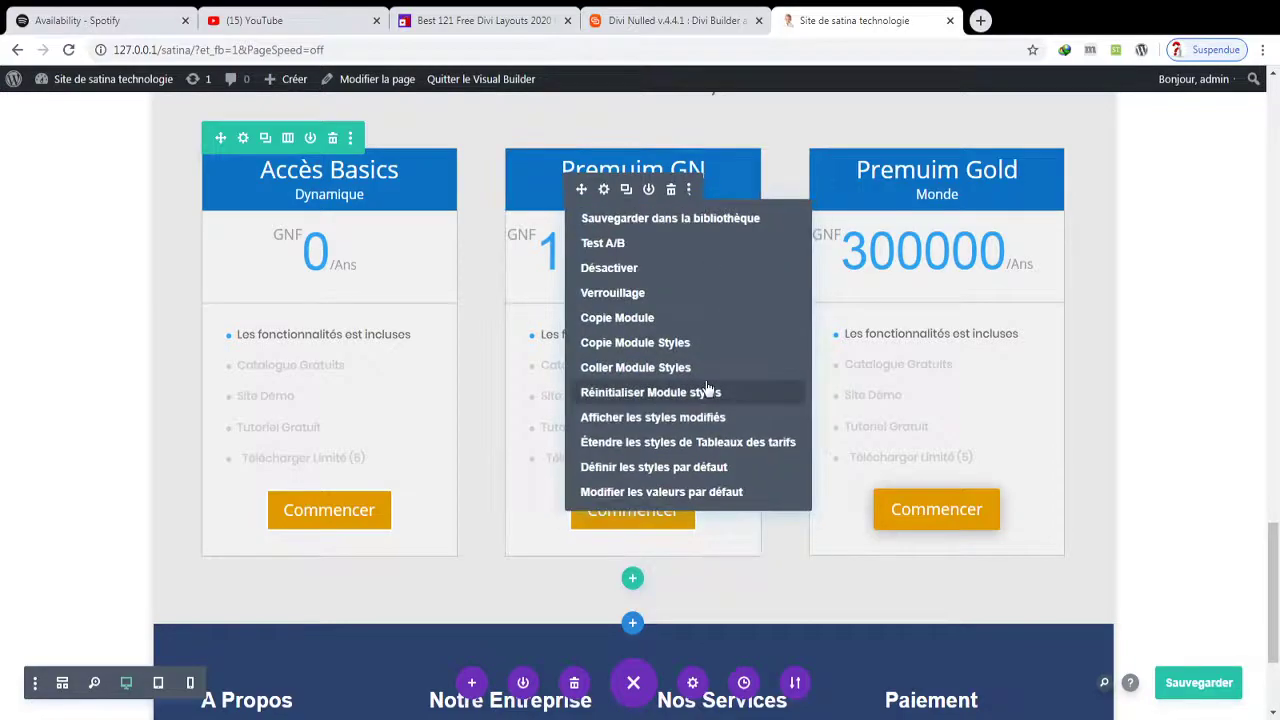
{"action": "left_click", "coordinate": [663, 368]}
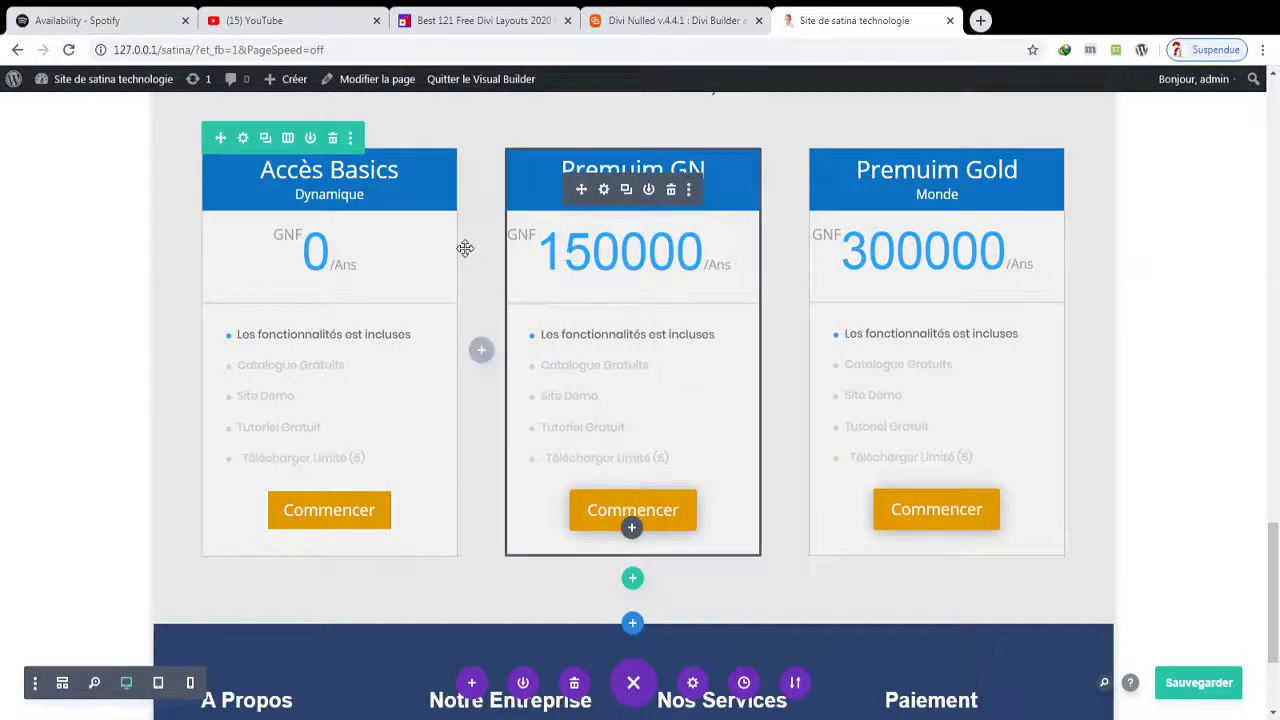
{"action": "left_click", "coordinate": [387, 190]}
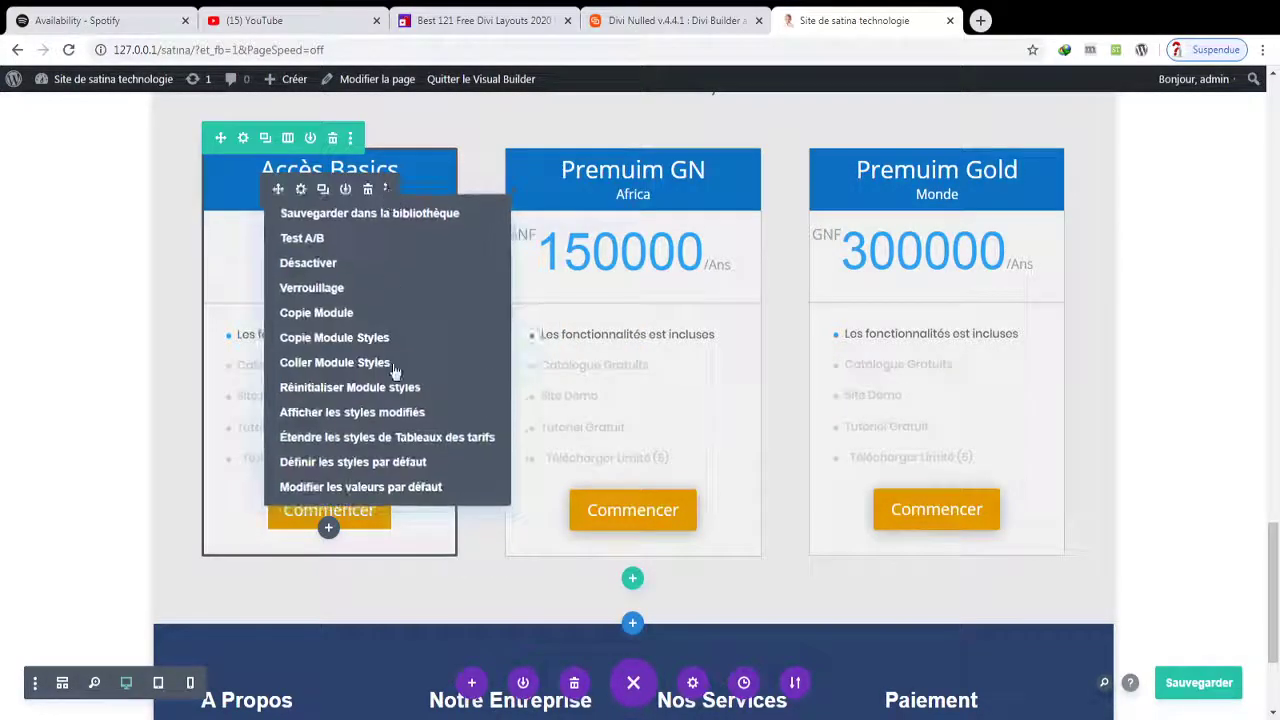
{"action": "left_click", "coordinate": [372, 363]}
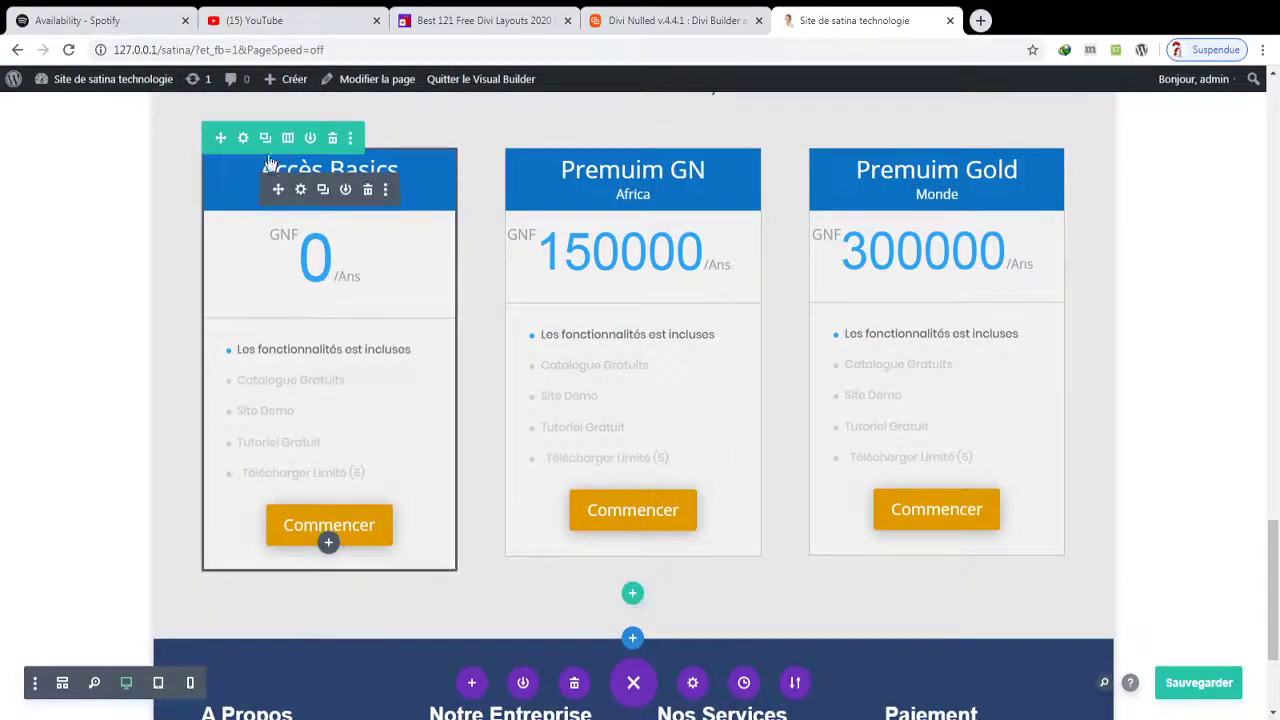
- Set the Accès Basics price text size to 62px and apply the table settings
{"action": "left_click", "coordinate": [301, 191]}
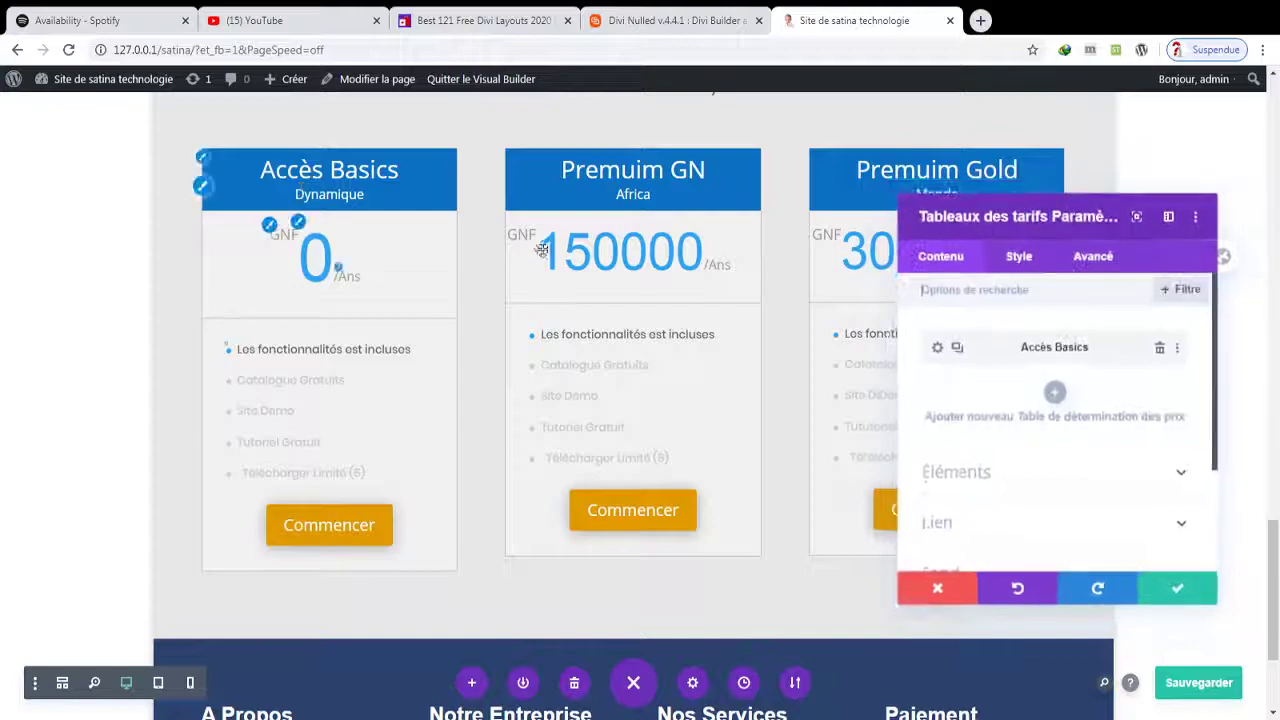
{"action": "left_click", "coordinate": [1017, 257]}
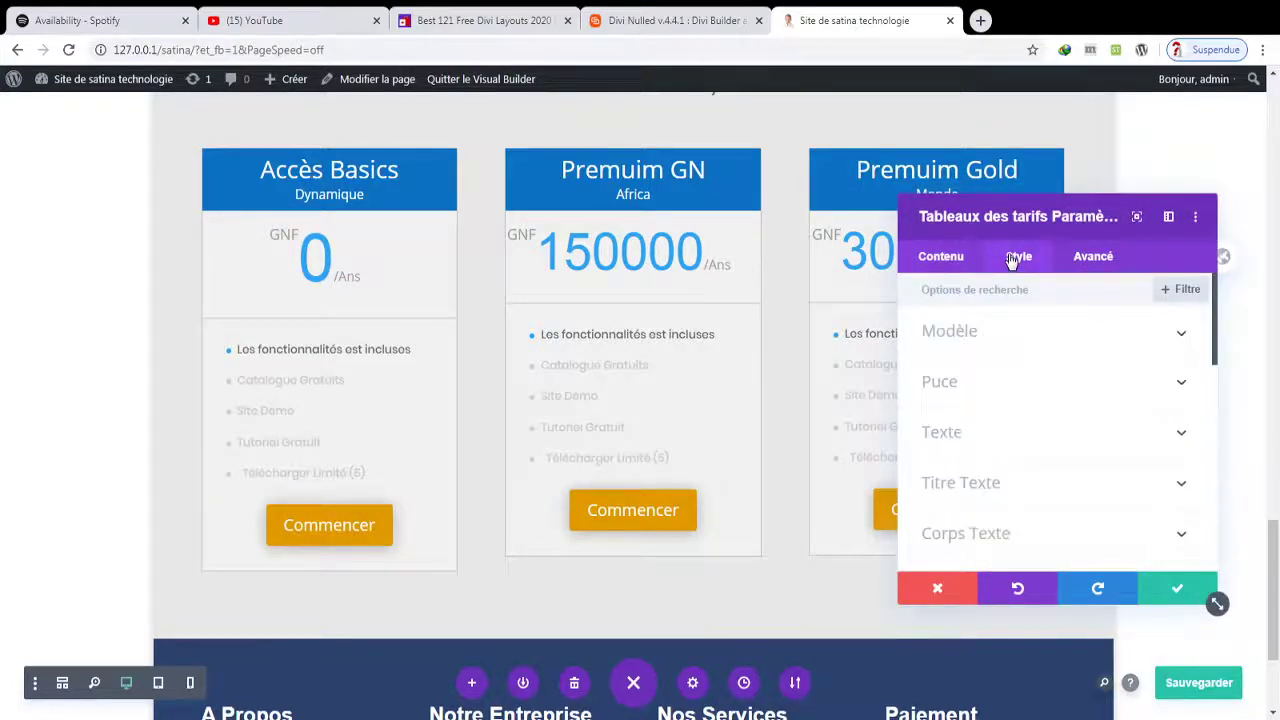
{"action": "left_click_drag", "start_coordinate": [1214, 345], "coordinate": [1217, 383]}
{"action": "scroll", "coordinate": [1217, 383], "scroll_direction": "down", "scroll_amount": 3}
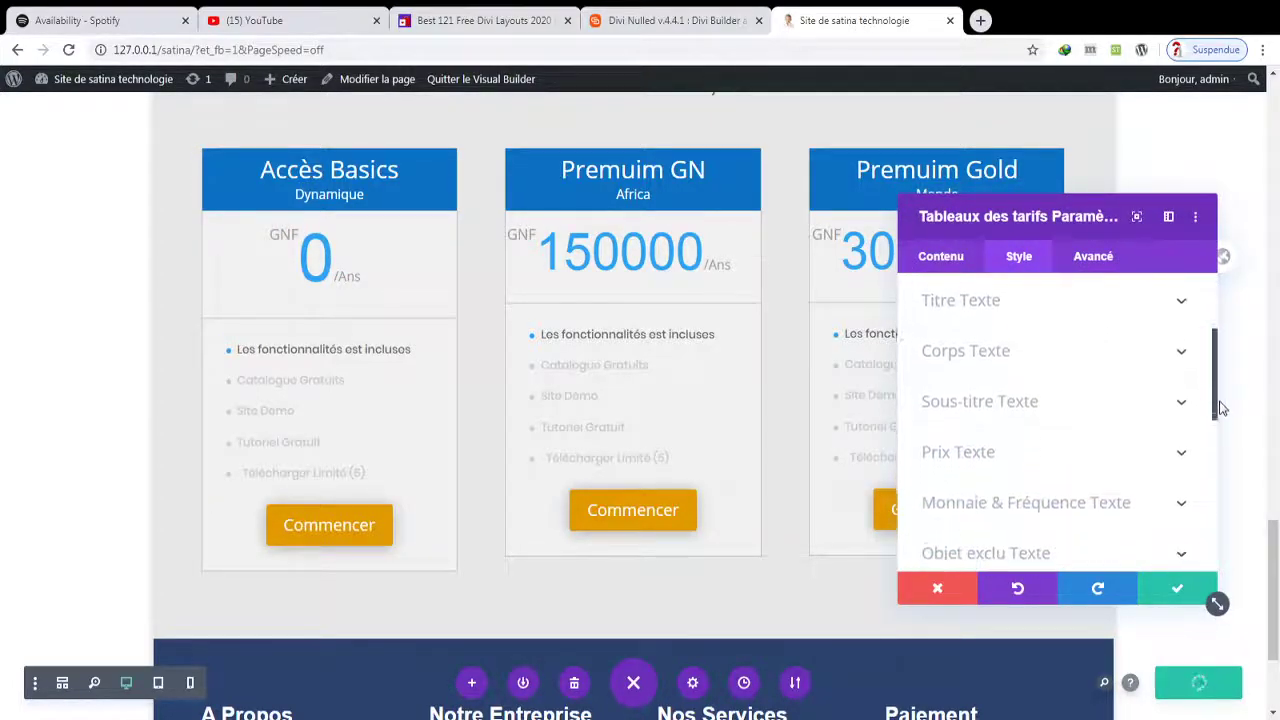
{"action": "left_click", "coordinate": [1154, 423]}
{"action": "left_click_drag", "start_coordinate": [1218, 328], "coordinate": [1219, 401]}
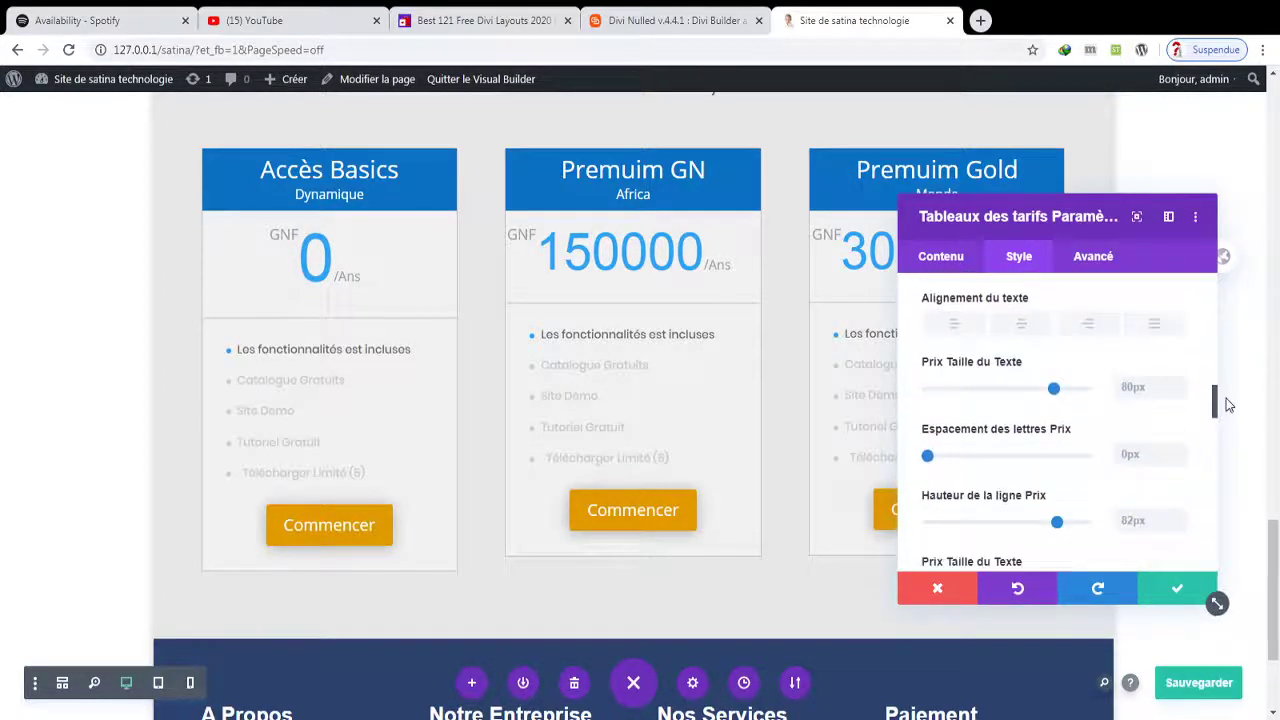
{"action": "left_click_drag", "start_coordinate": [1053, 386], "coordinate": [1026, 389]}
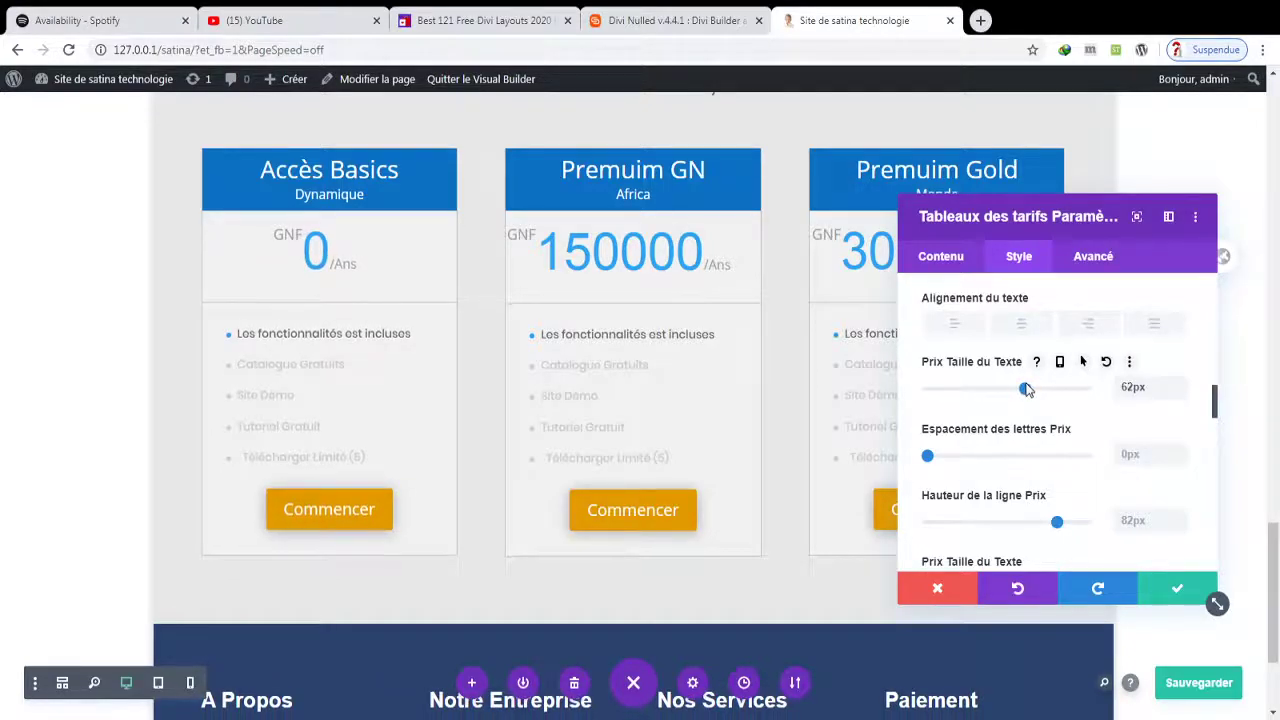
{"action": "left_click", "coordinate": [1172, 592]}
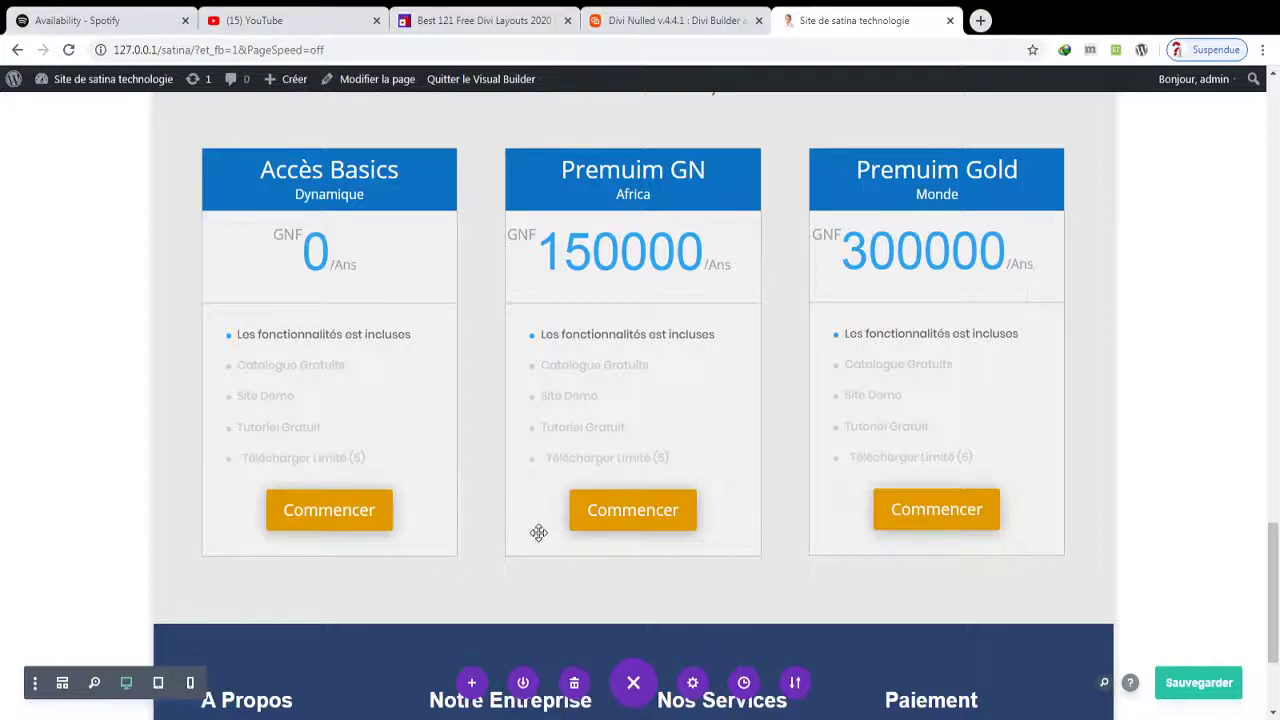
- Insert a normal section between the pricing tables and the footer, with a row of two-thirds and one-third columns
{"action": "left_click", "coordinate": [632, 621]}
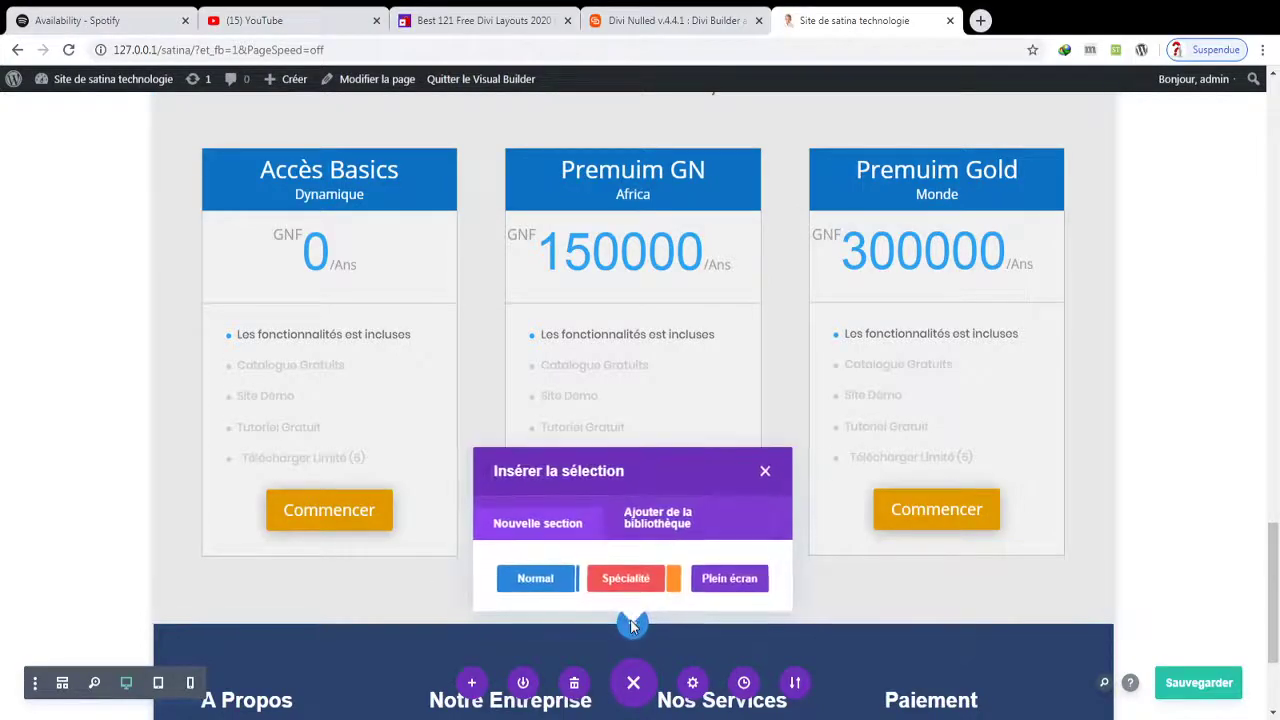
{"action": "left_click", "coordinate": [551, 585]}
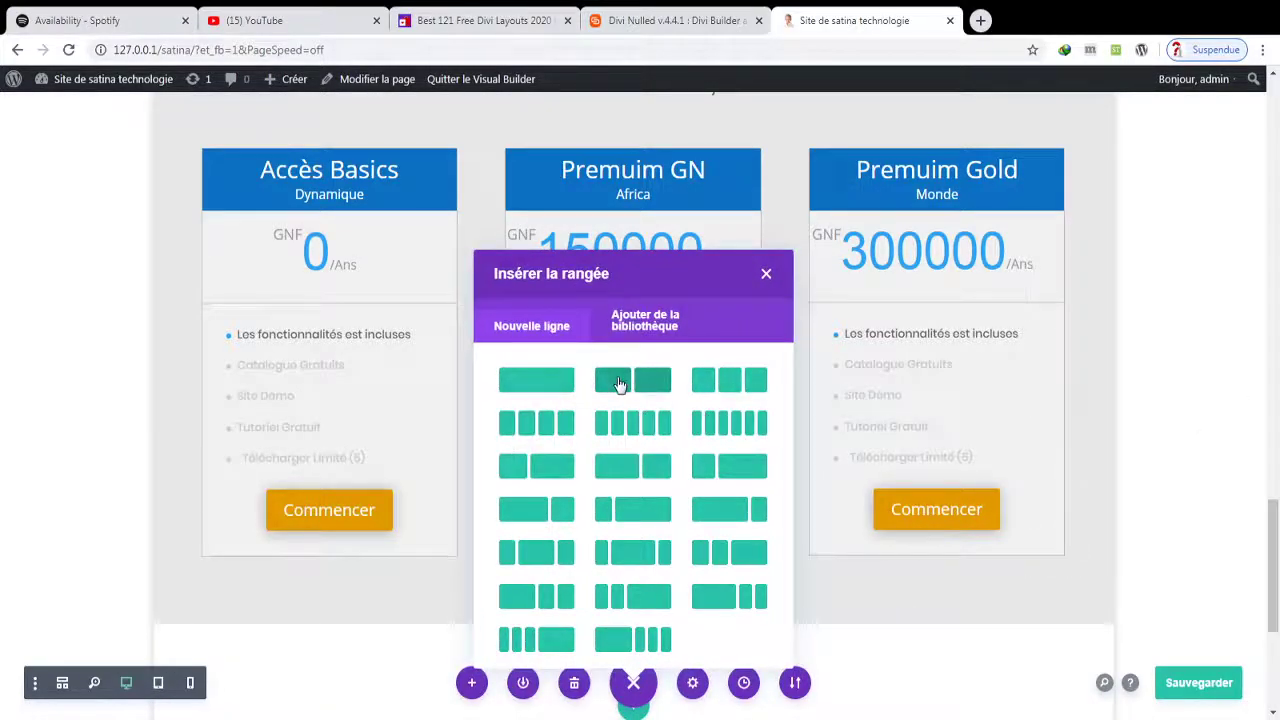
{"action": "left_click", "coordinate": [563, 508]}
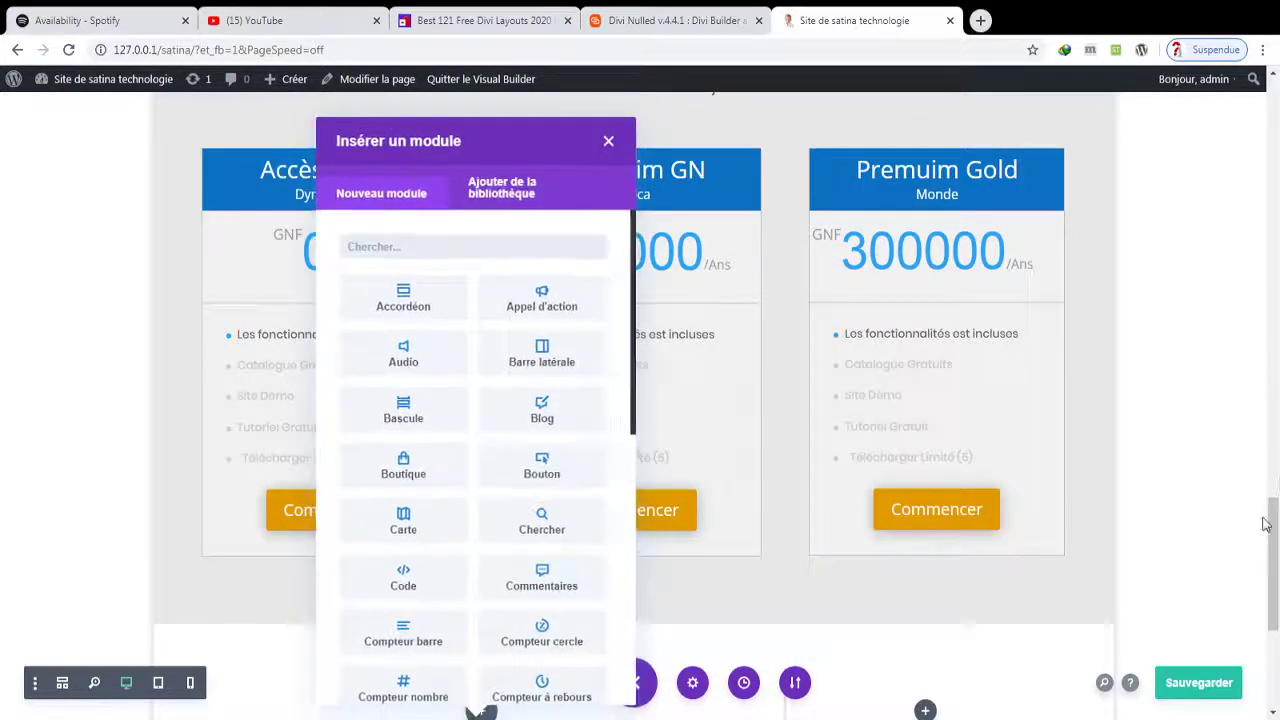
{"action": "left_click_drag", "start_coordinate": [1273, 565], "coordinate": [1276, 618]}
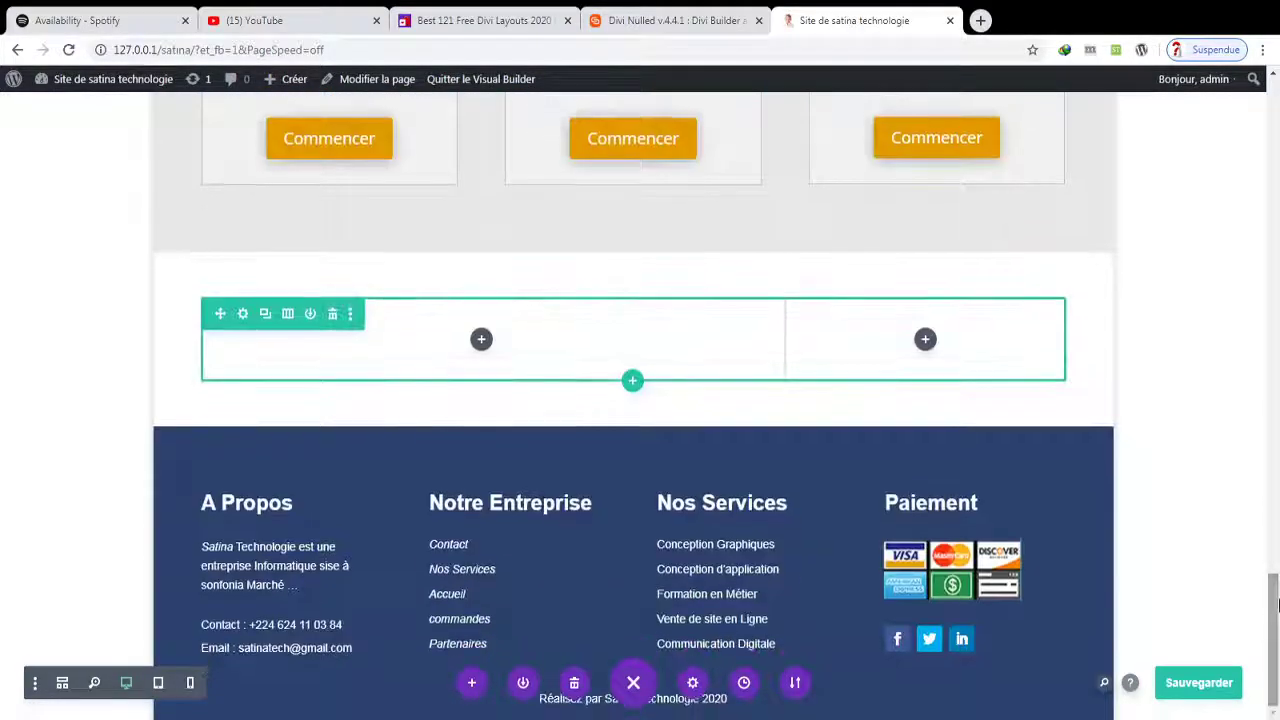
- Insert a Text module in the new row's wide column and replace its placeholder content with TEMOIGNAGES
{"action": "left_click", "coordinate": [481, 340]}
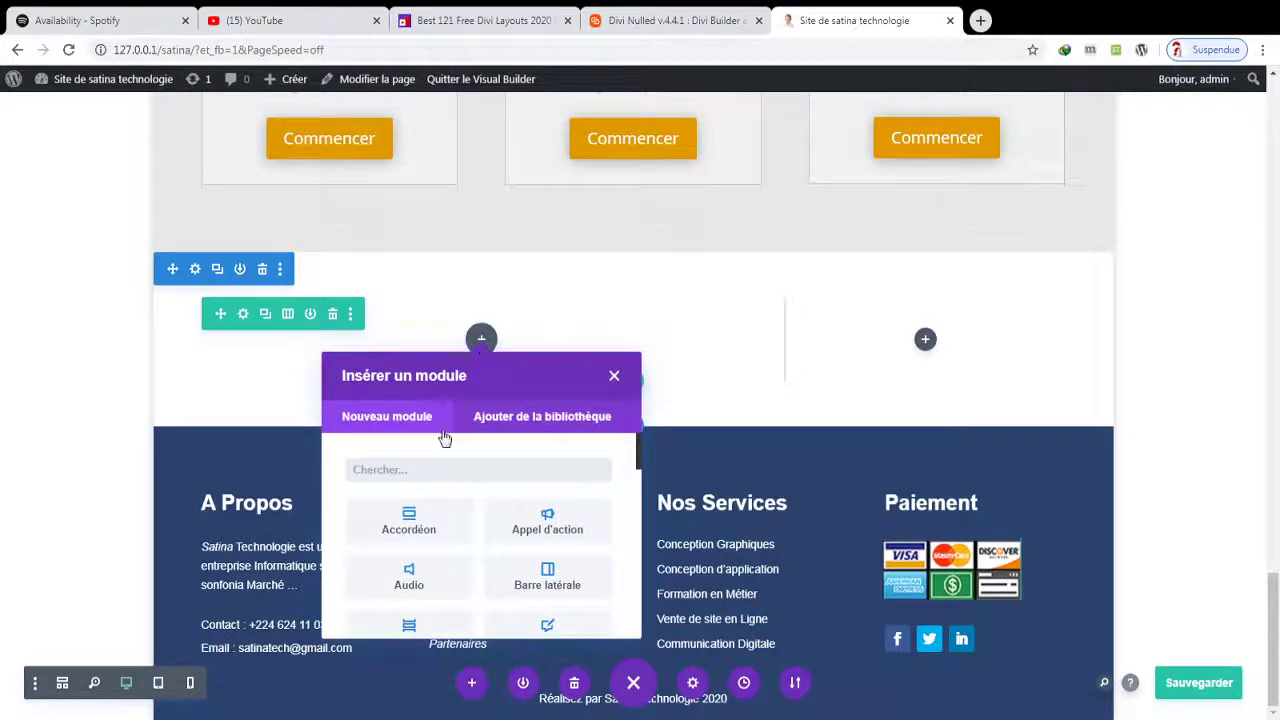
{"action": "type", "text": "TEXT"}
{"action": "left_click", "coordinate": [410, 520]}
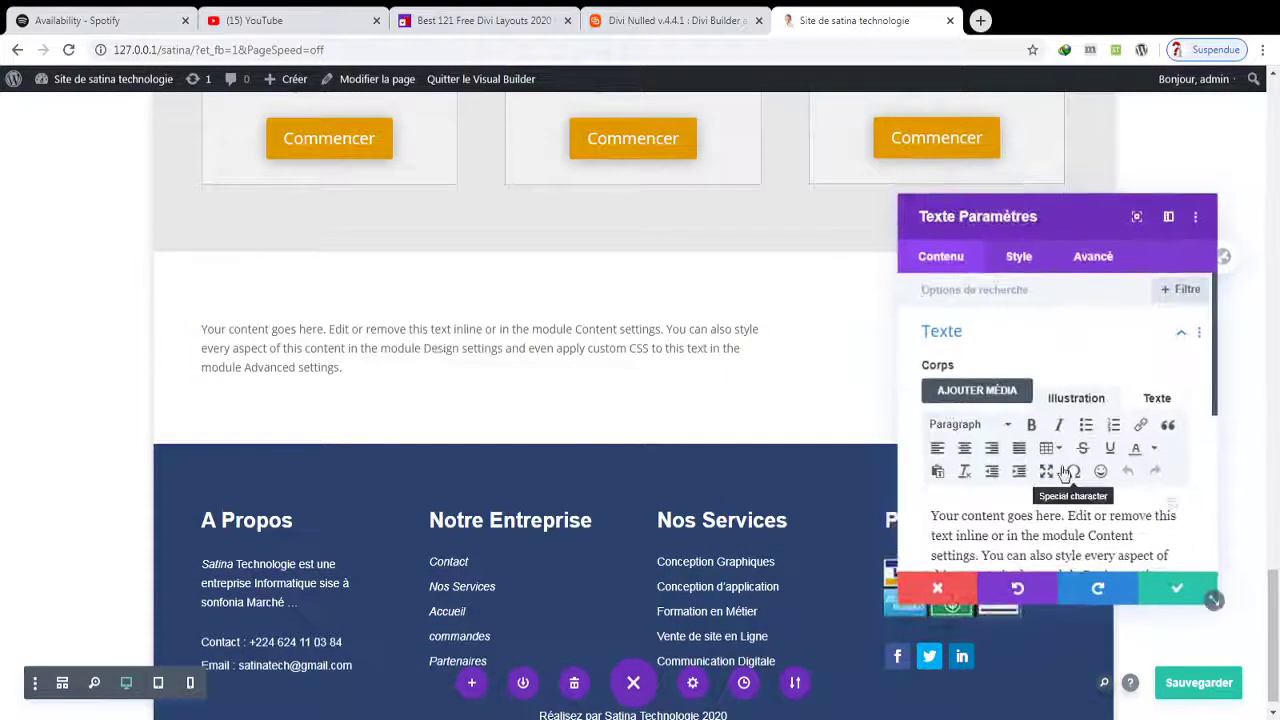
{"action": "triple_click", "coordinate": [1040, 523]}
{"action": "type", "text": "TEMOIGNAGES"}
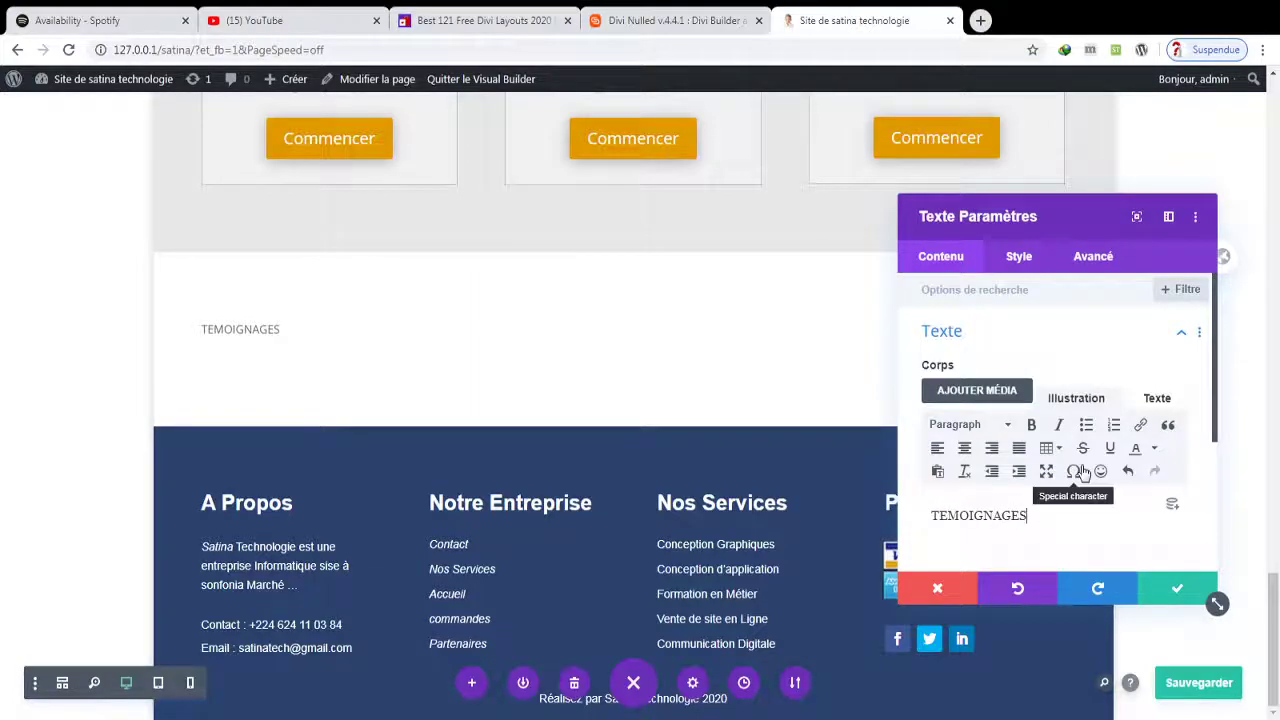
- Style the TEMOIGNAGES text with the Poppins font, a 19px size and 11px letter spacing, and apply the settings
{"action": "left_click", "coordinate": [1019, 262]}
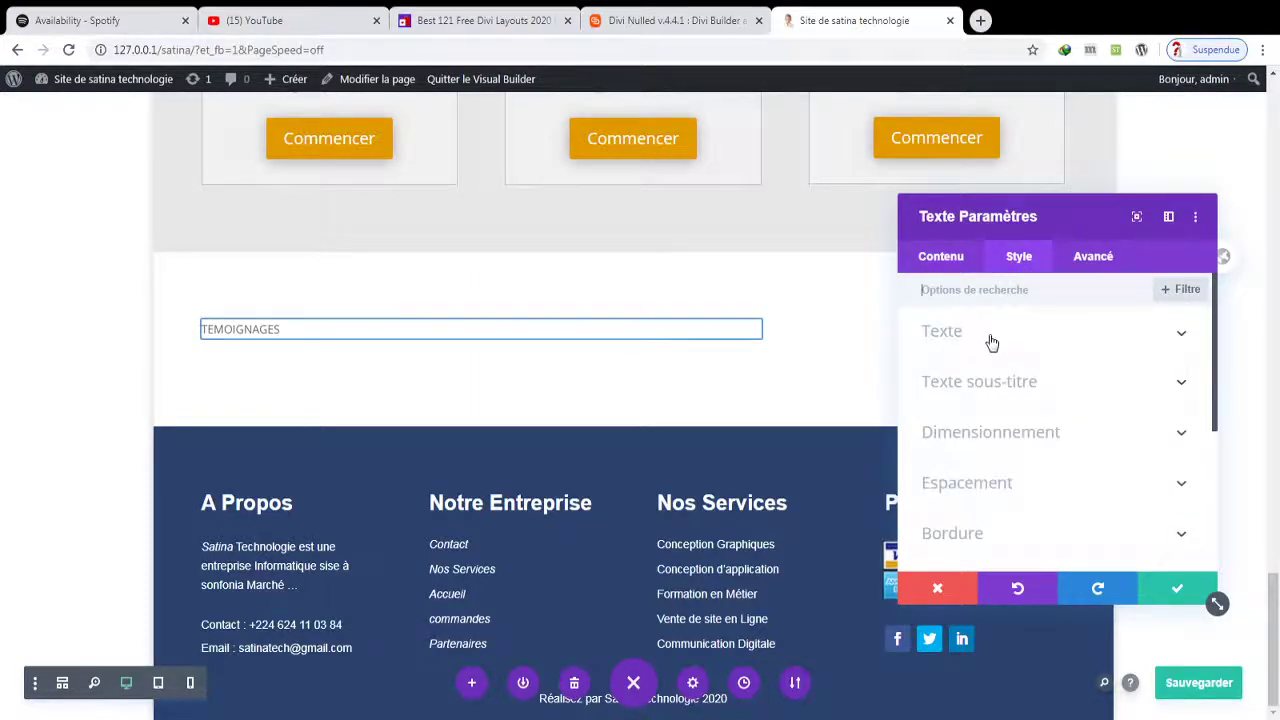
{"action": "left_click", "coordinate": [991, 342]}
{"action": "left_click", "coordinate": [975, 443]}
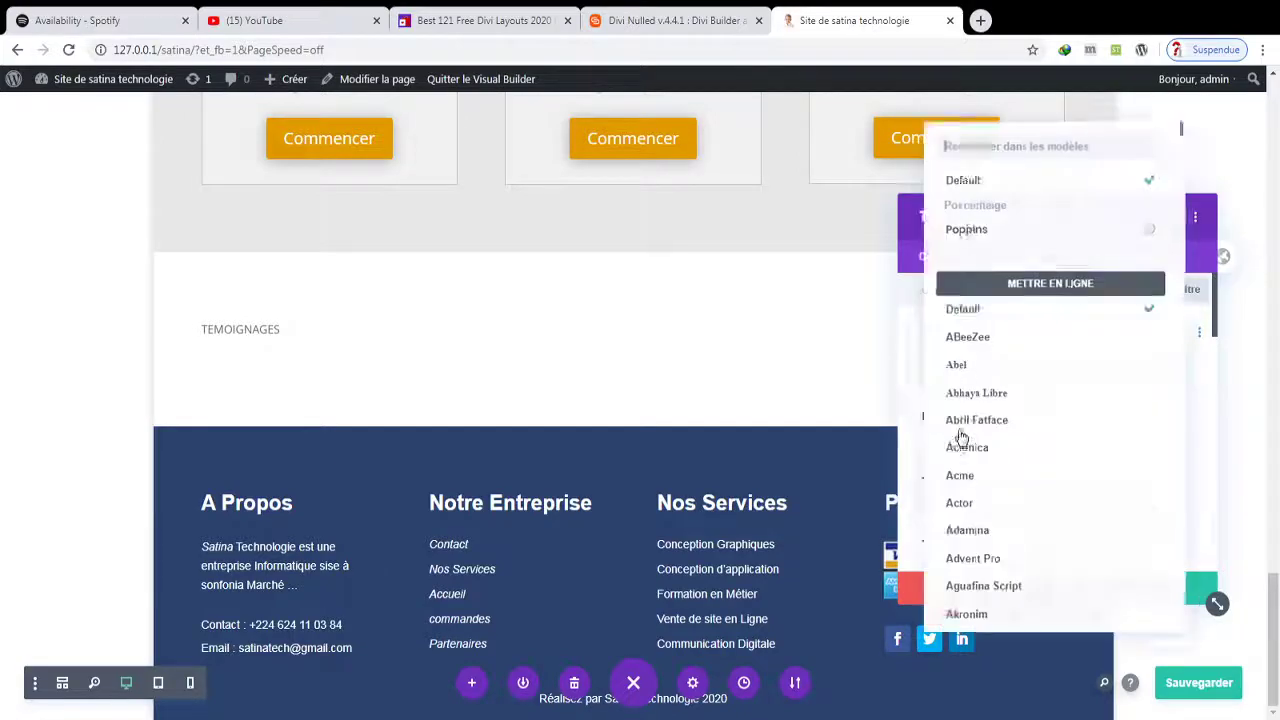
{"action": "left_click", "coordinate": [1174, 380]}
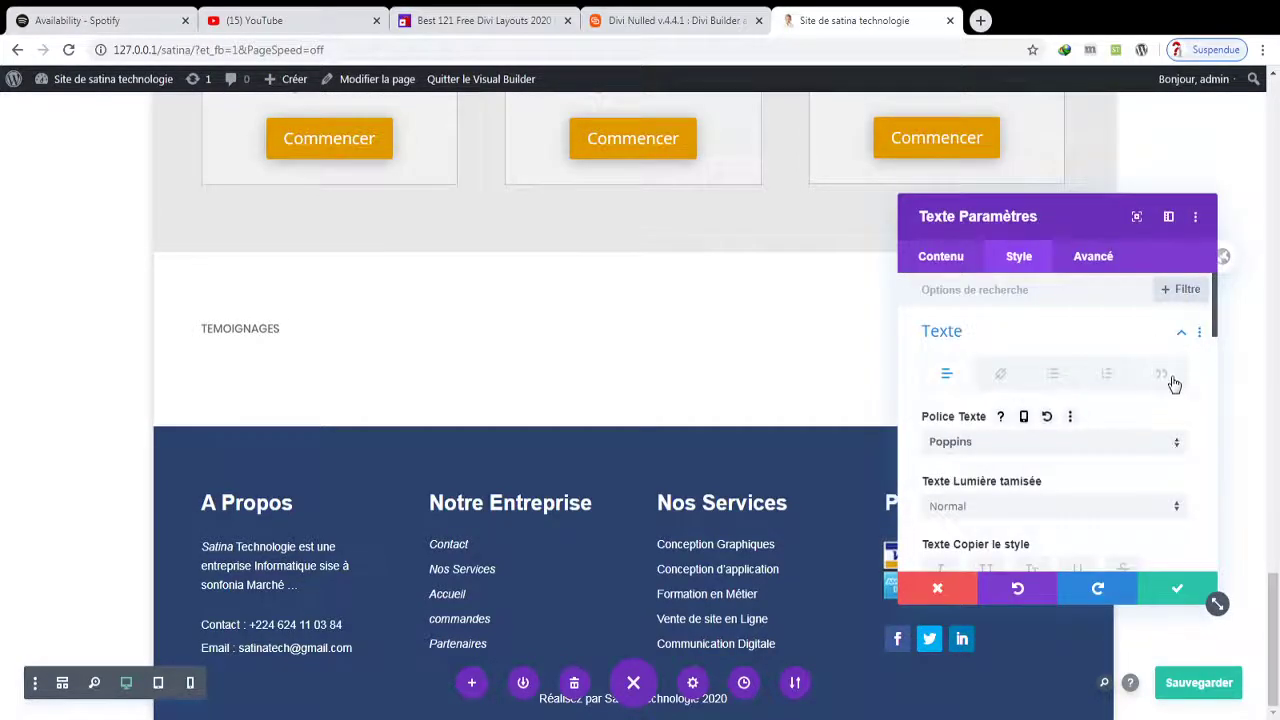
{"action": "scroll", "coordinate": [1212, 340], "scroll_direction": "down", "scroll_amount": 2}
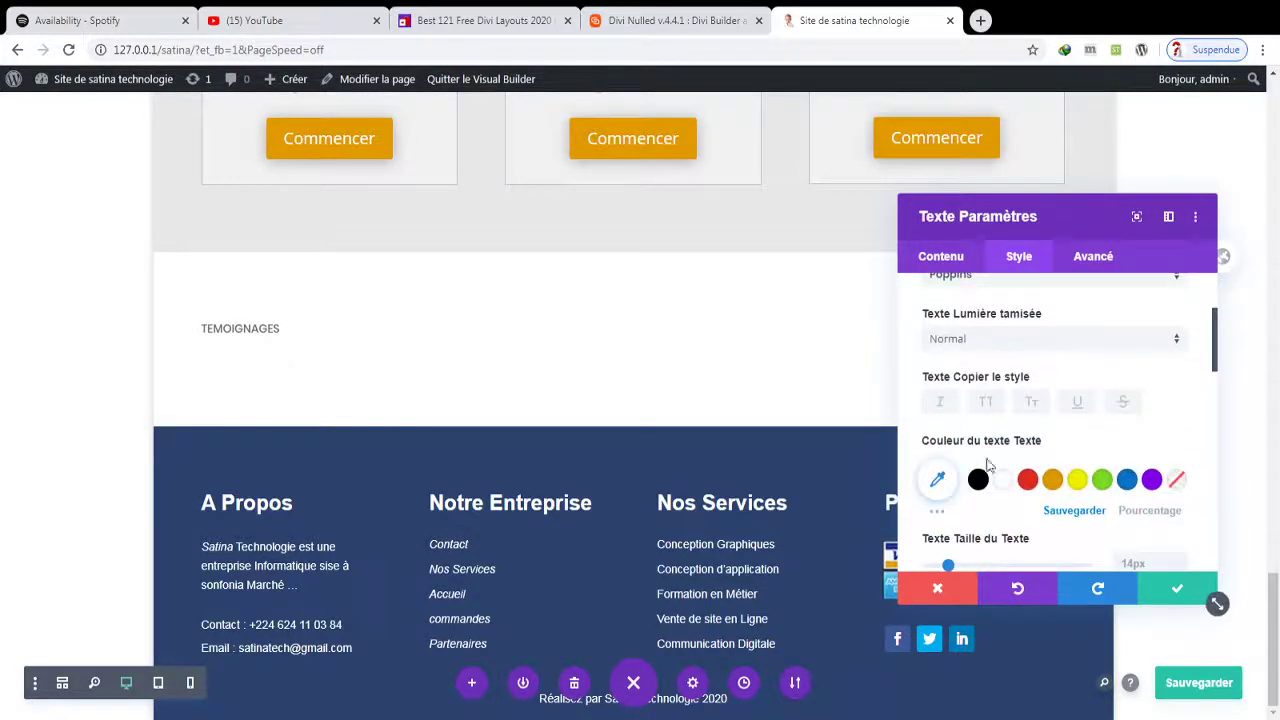
{"action": "scroll", "coordinate": [1214, 356], "scroll_direction": "down", "scroll_amount": 2}
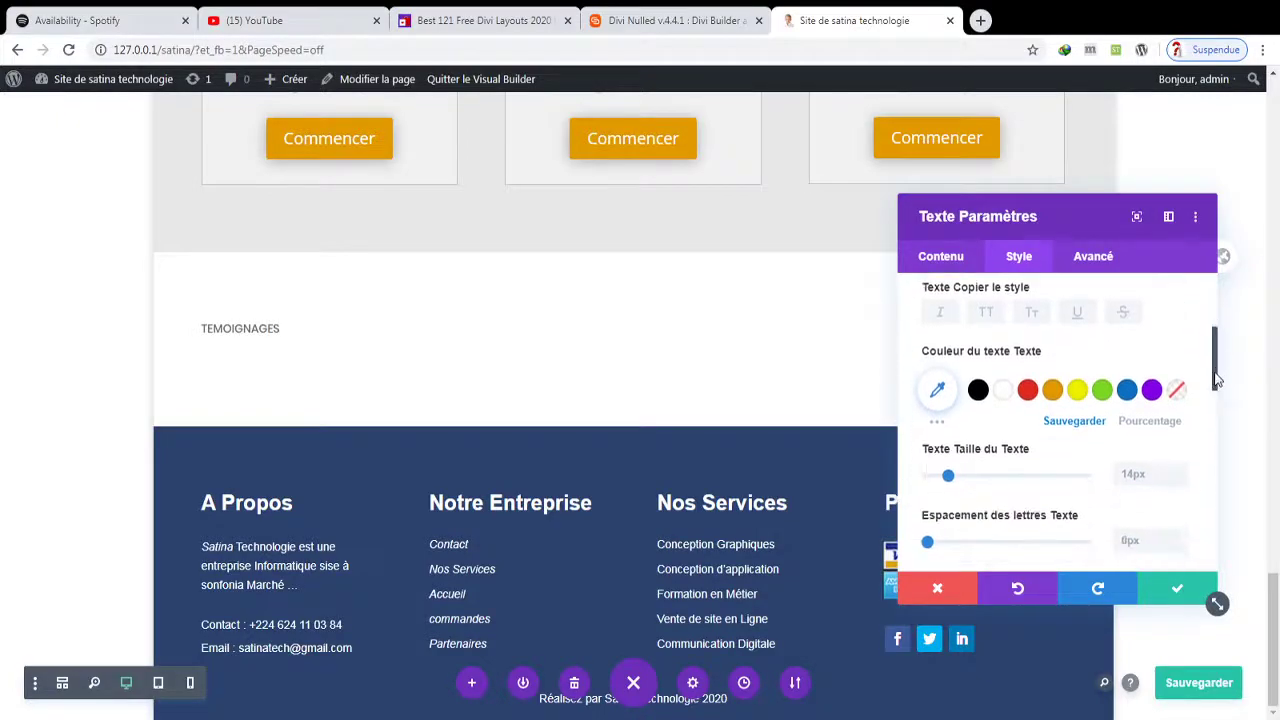
{"action": "left_click_drag", "start_coordinate": [948, 476], "coordinate": [961, 476]}
{"action": "left_click_drag", "start_coordinate": [928, 542], "coordinate": [946, 545]}
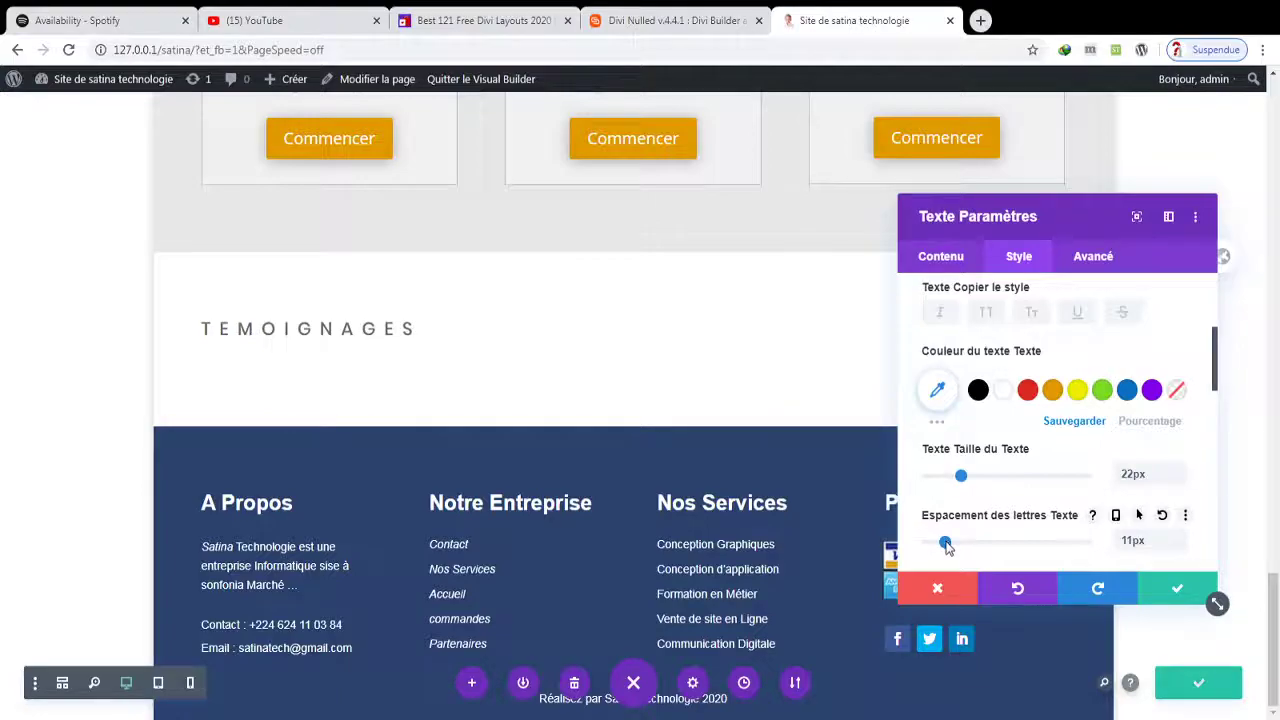
{"action": "left_click_drag", "start_coordinate": [961, 484], "coordinate": [957, 486]}
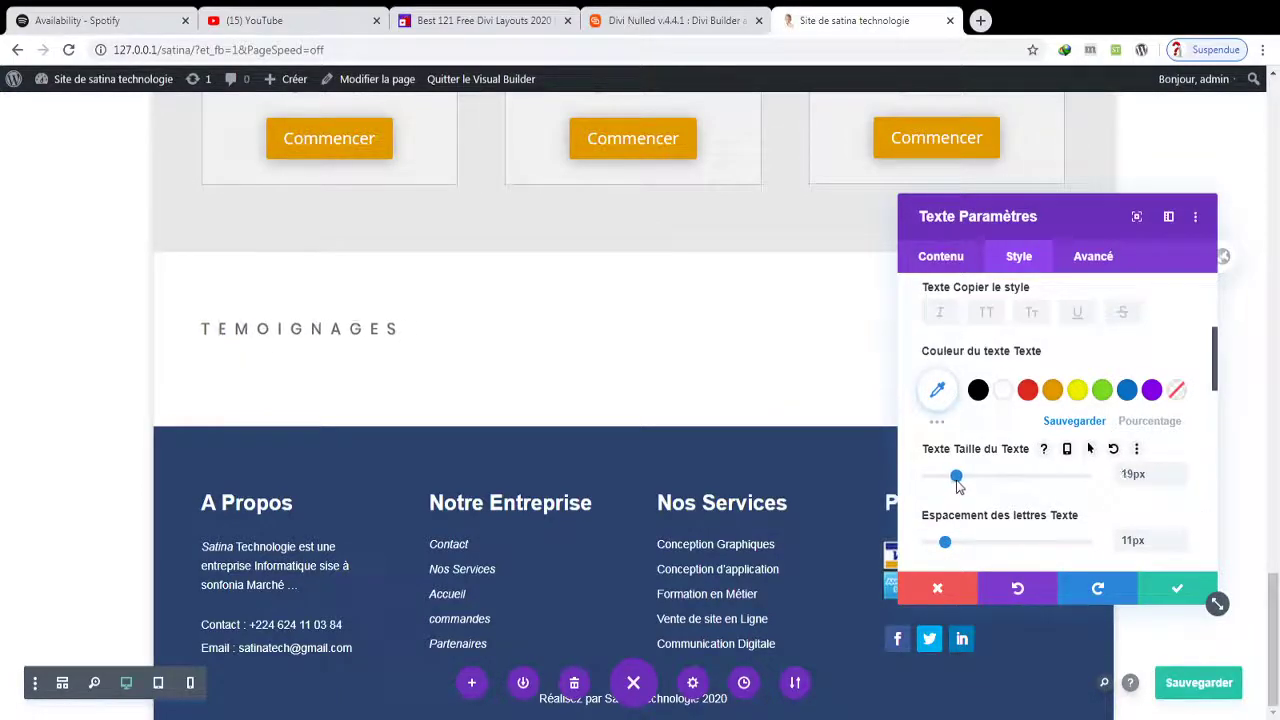
{"action": "left_click", "coordinate": [1176, 588]}
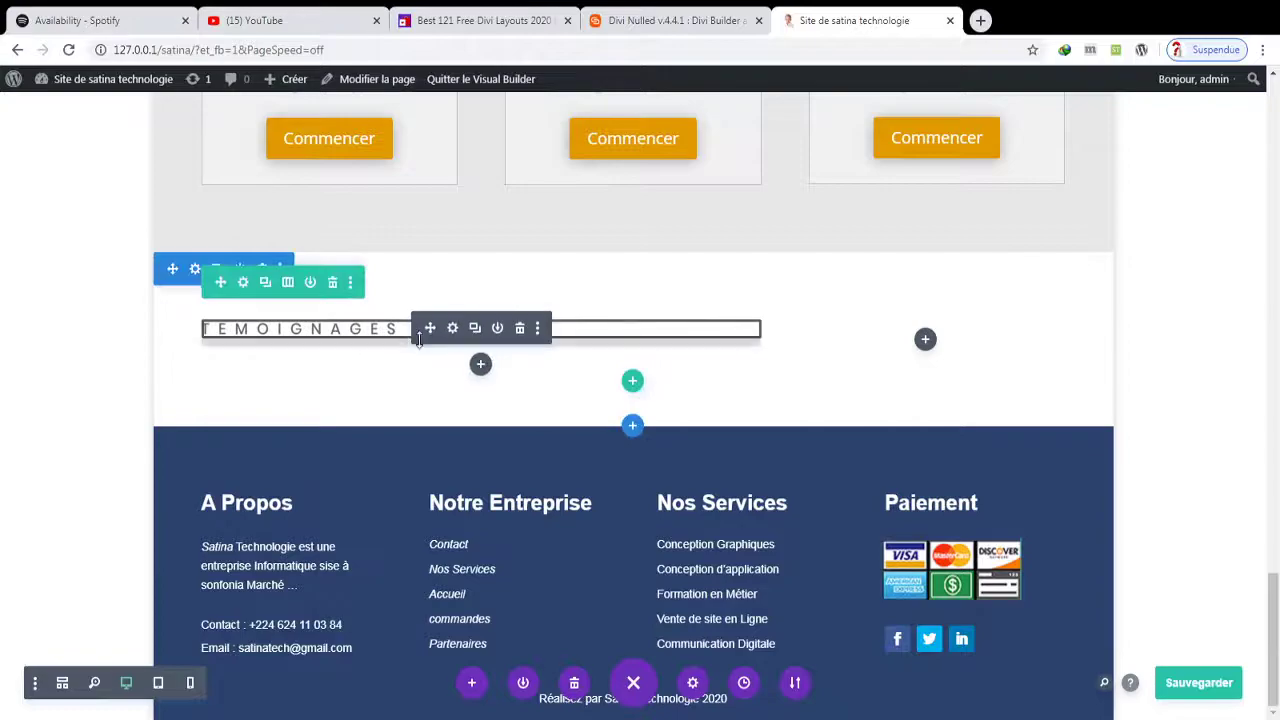
- Add a Text module under TEMOIGNAGES with two paragraphs: CE QUE DISENT NOS CLIENT ET, and PERSONNES QUE NOUS AVONS SERVIS
{"action": "left_click", "coordinate": [480, 365]}
{"action": "type", "text": "tex"}
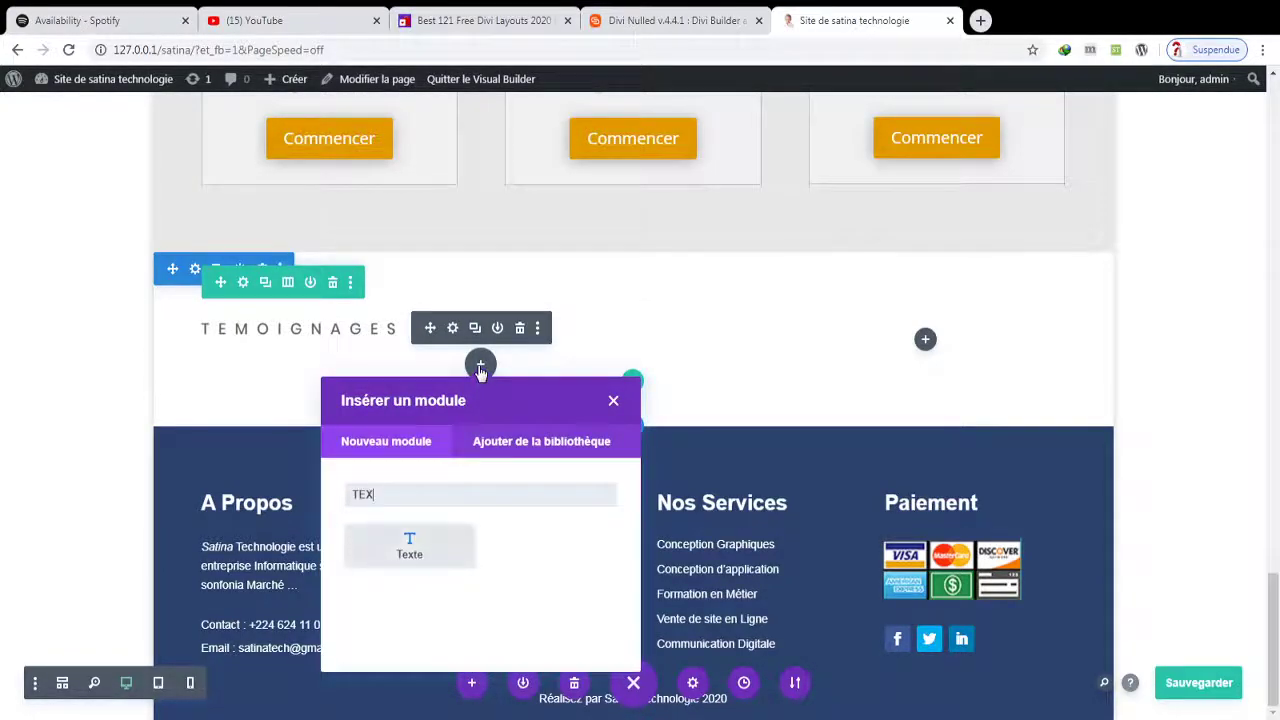
{"action": "left_click", "coordinate": [418, 543]}
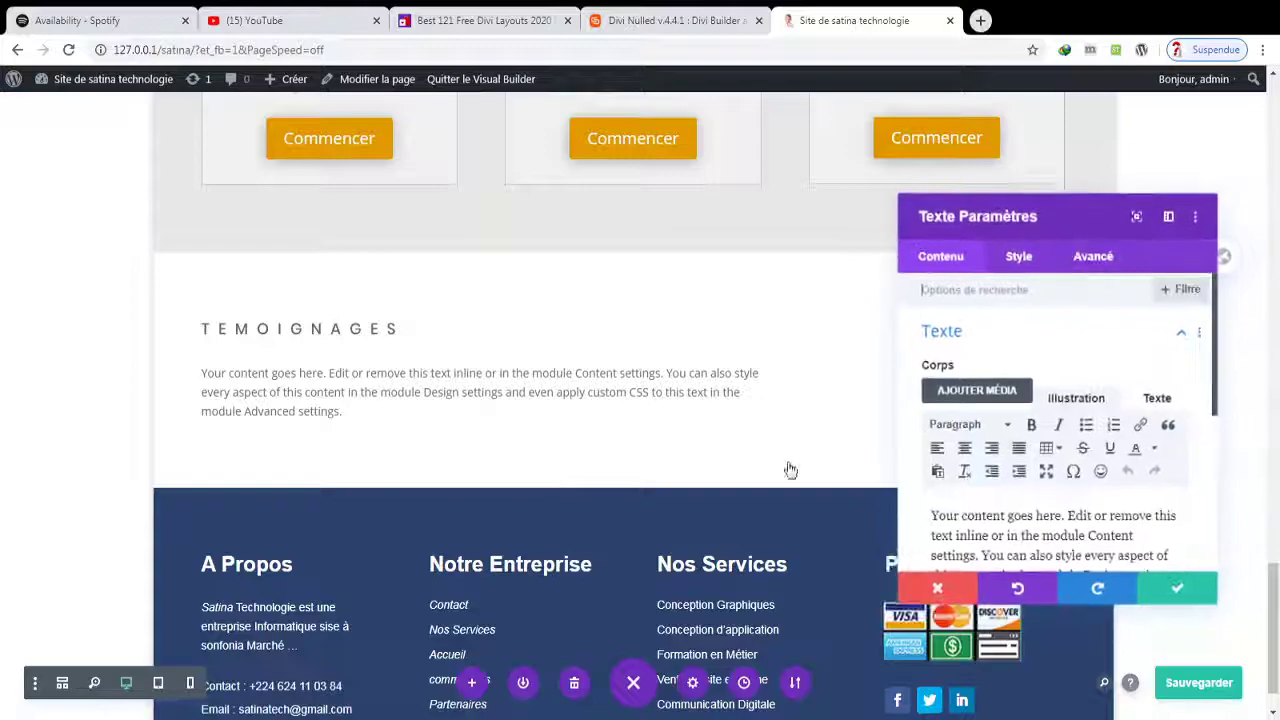
{"action": "triple_click", "coordinate": [984, 517]}
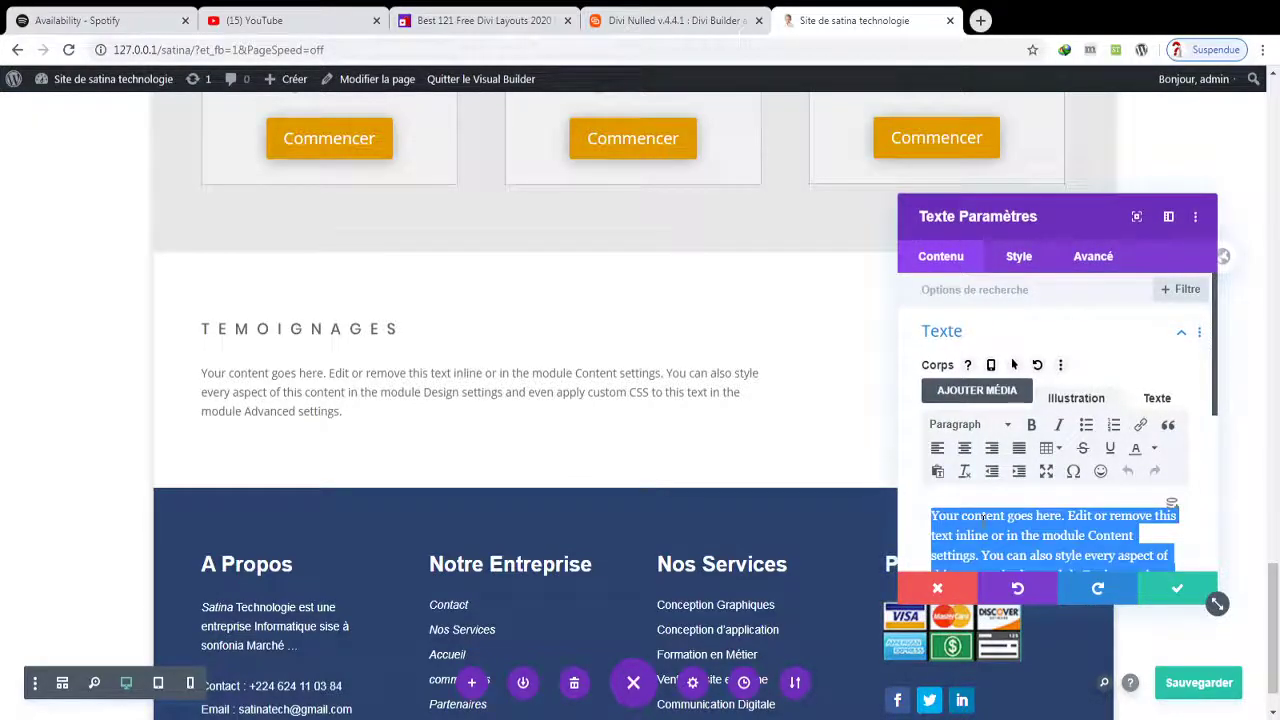
{"action": "type", "text": "cEO"}
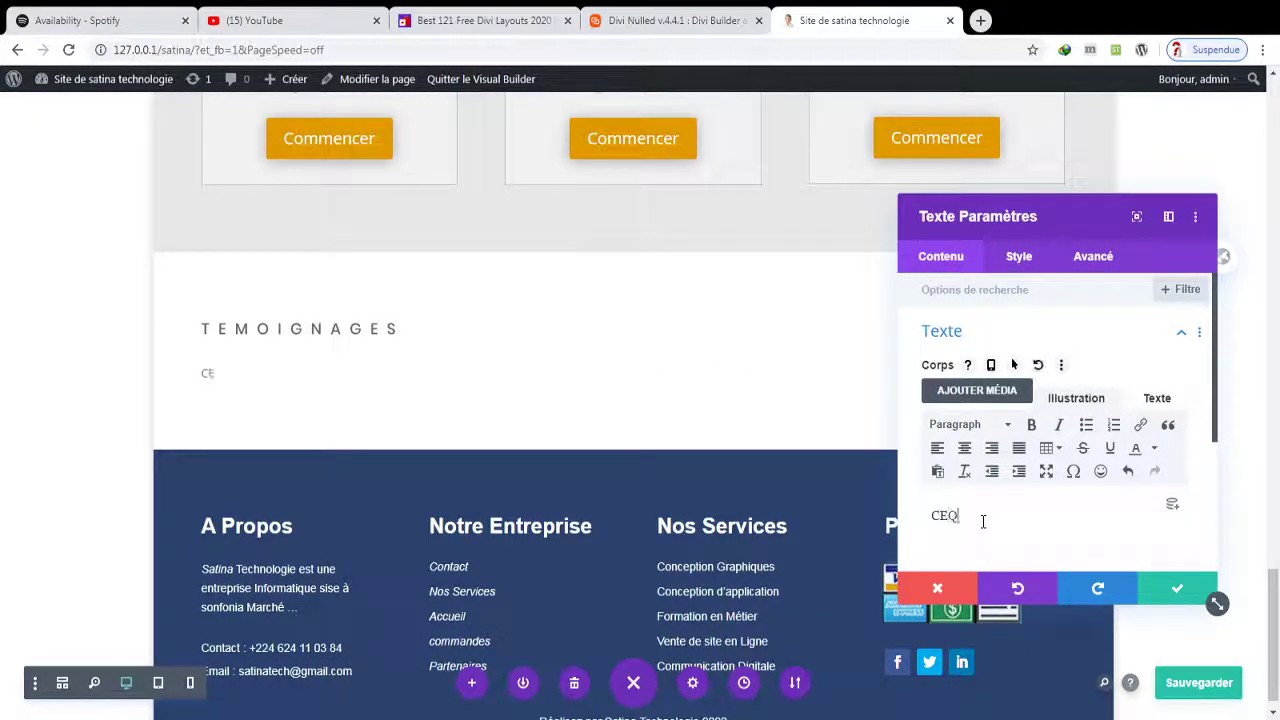
{"action": "key", "text": "BackSpace"}
{"action": "type", "text": "SENT NOS CLIENT ET"}
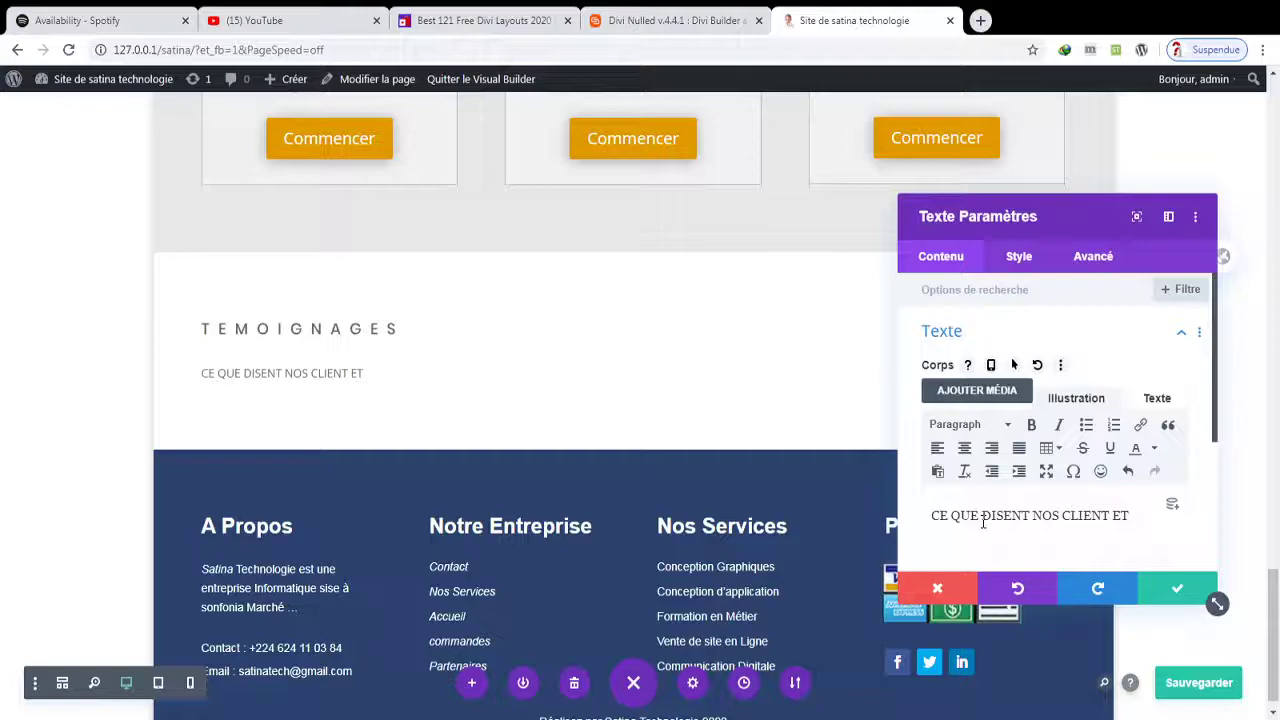
{"action": "type", "text": "pERSONNE"}
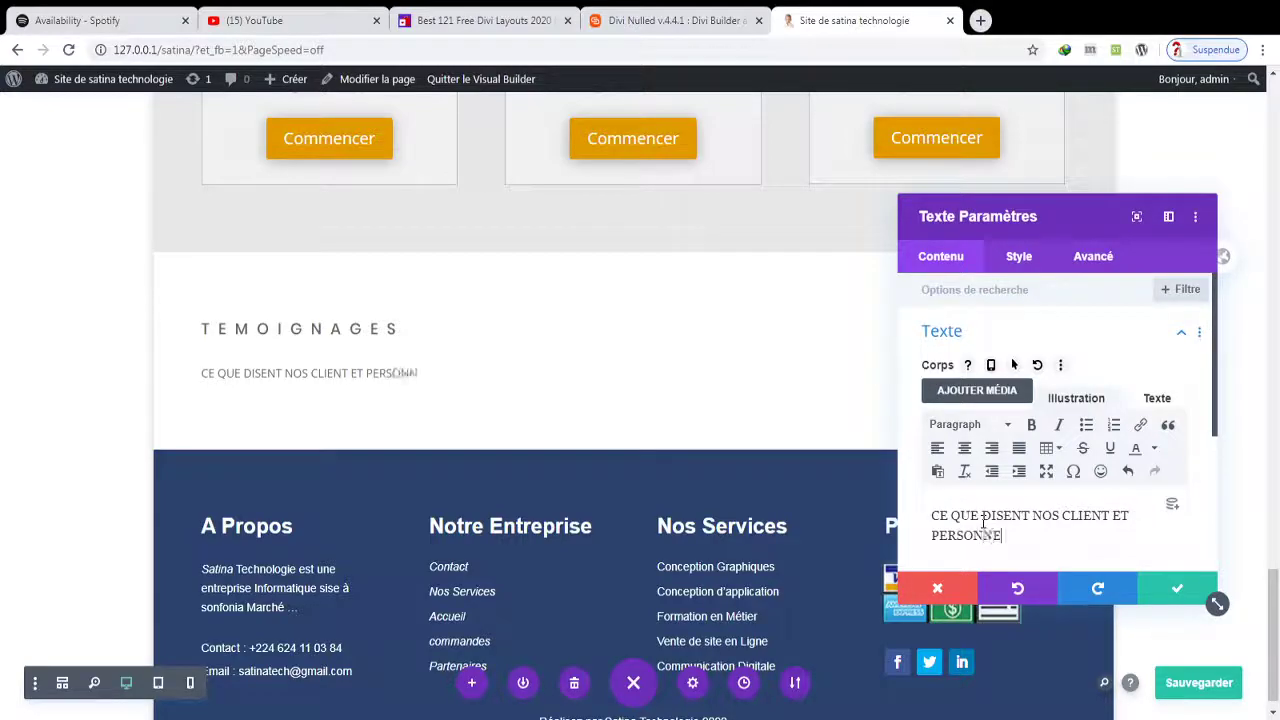
{"action": "type", "text": "S QUE NOUS AVONS sERV"}
{"action": "key", "text": "BackSpace"}
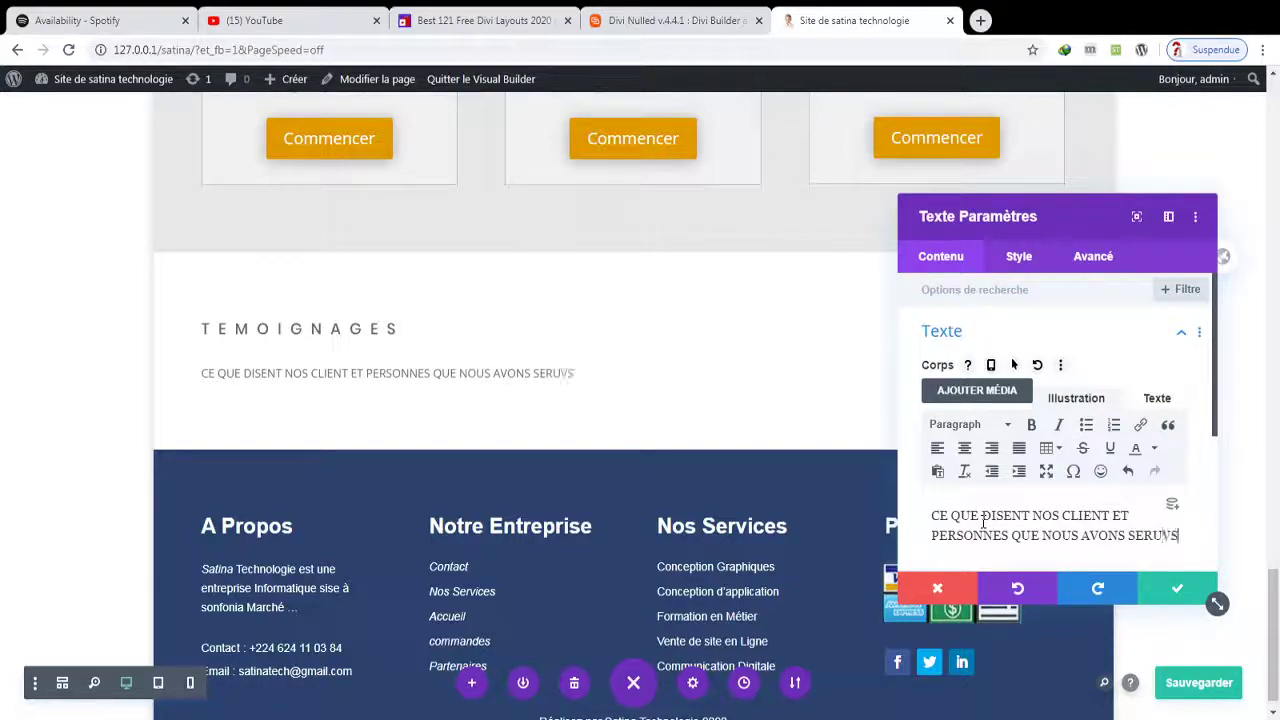
{"action": "type", "text": "S"}
{"action": "left_click", "coordinate": [1133, 518]}
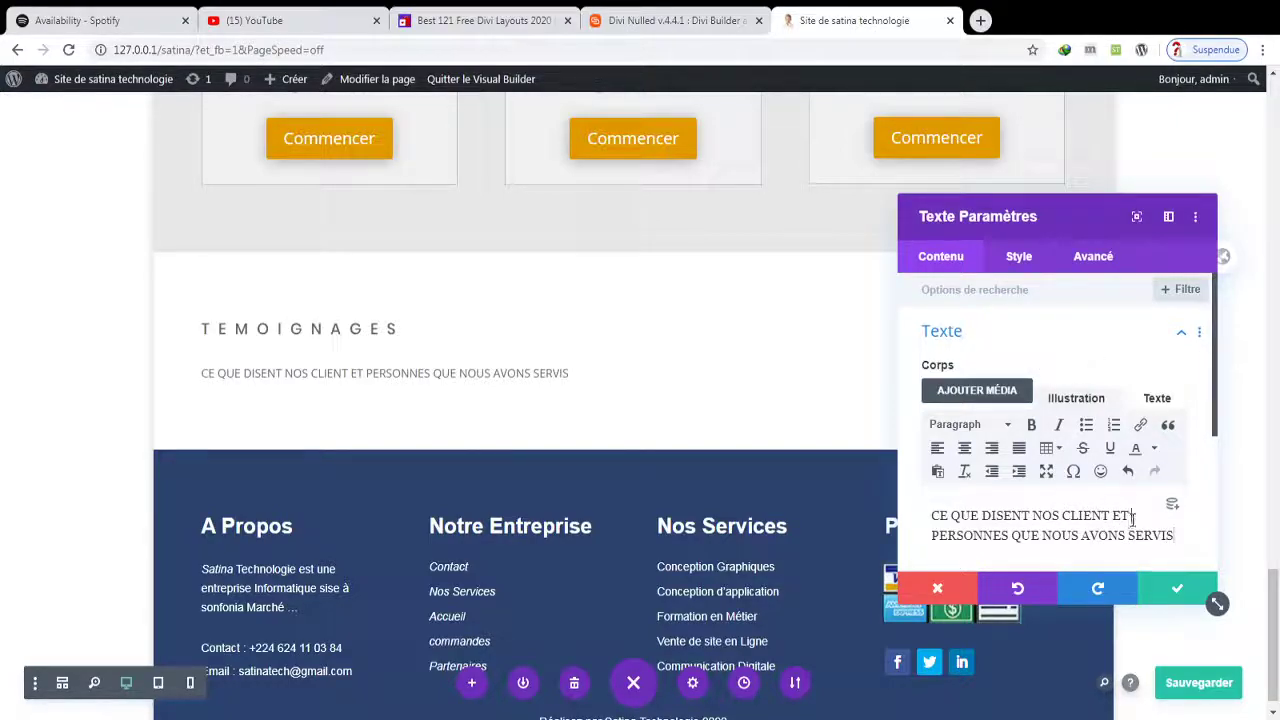
{"action": "key", "text": "Return"}
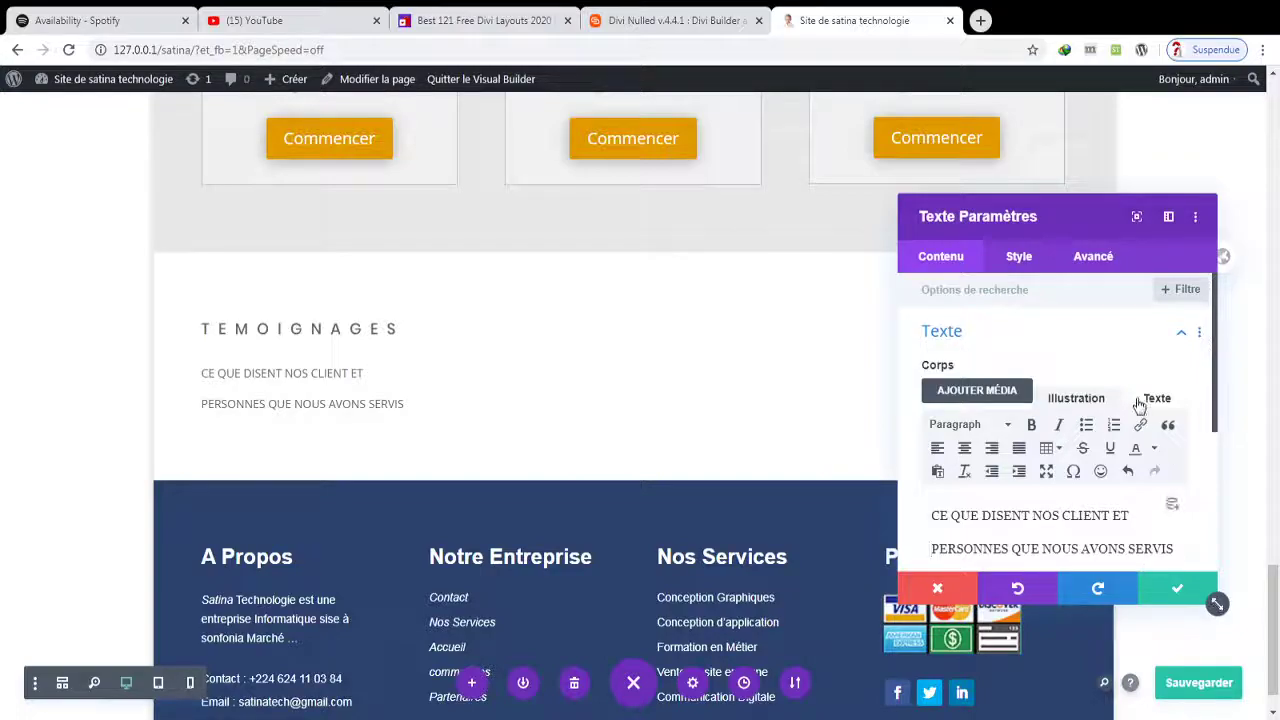
- Set the new text's font to Poppins with Ultra gras weight and turn on the uppercase style
{"action": "left_click", "coordinate": [1019, 258]}
{"action": "left_click", "coordinate": [1015, 350]}
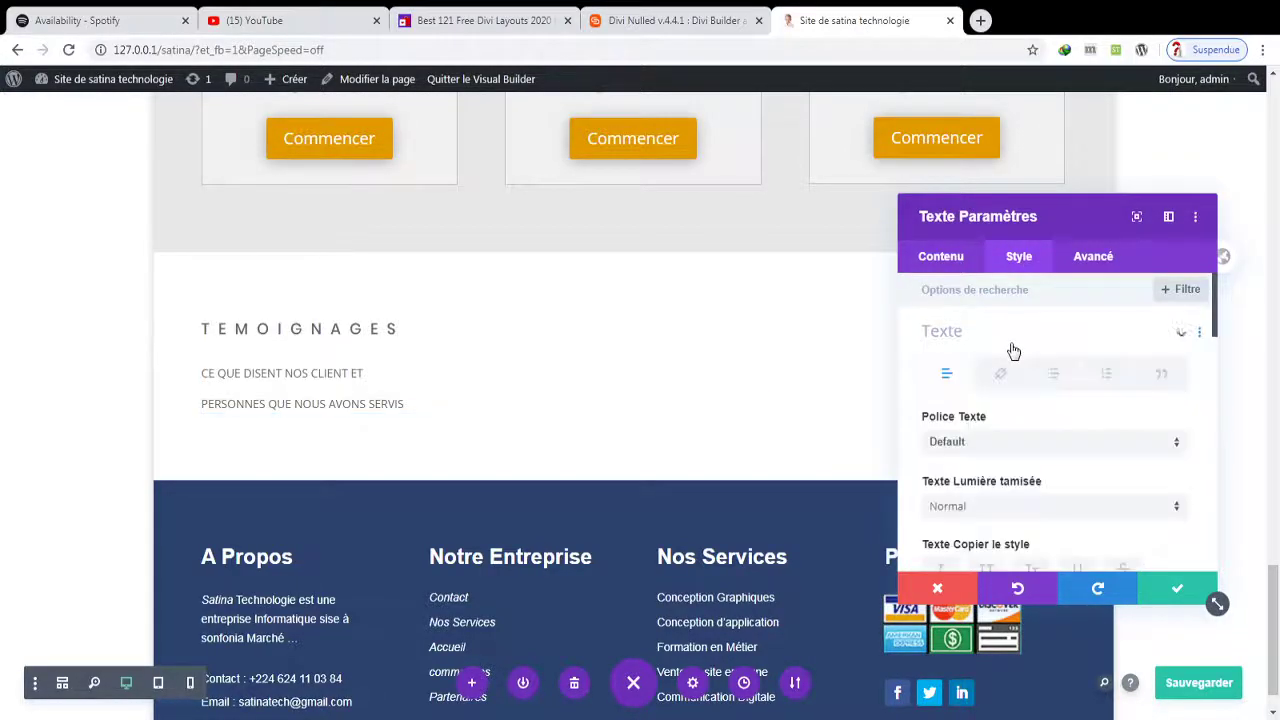
{"action": "left_click", "coordinate": [993, 449]}
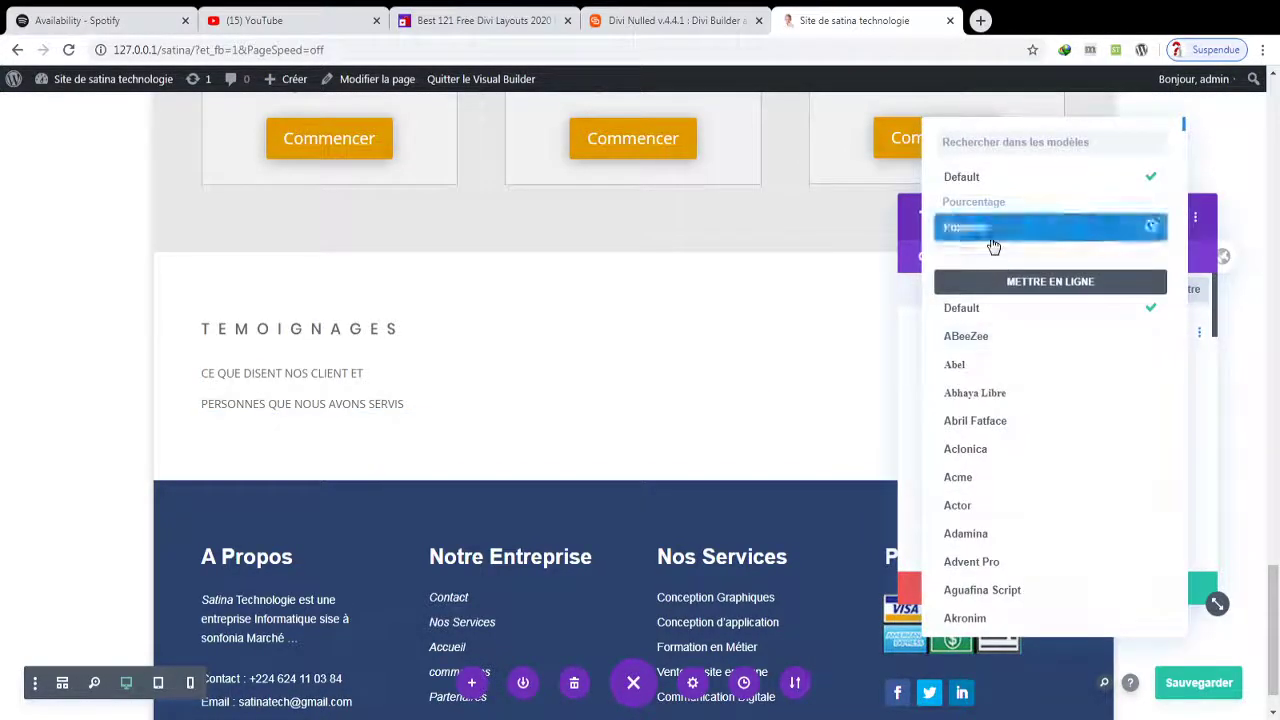
{"action": "left_click", "coordinate": [1072, 228]}
{"action": "left_click", "coordinate": [1014, 505]}
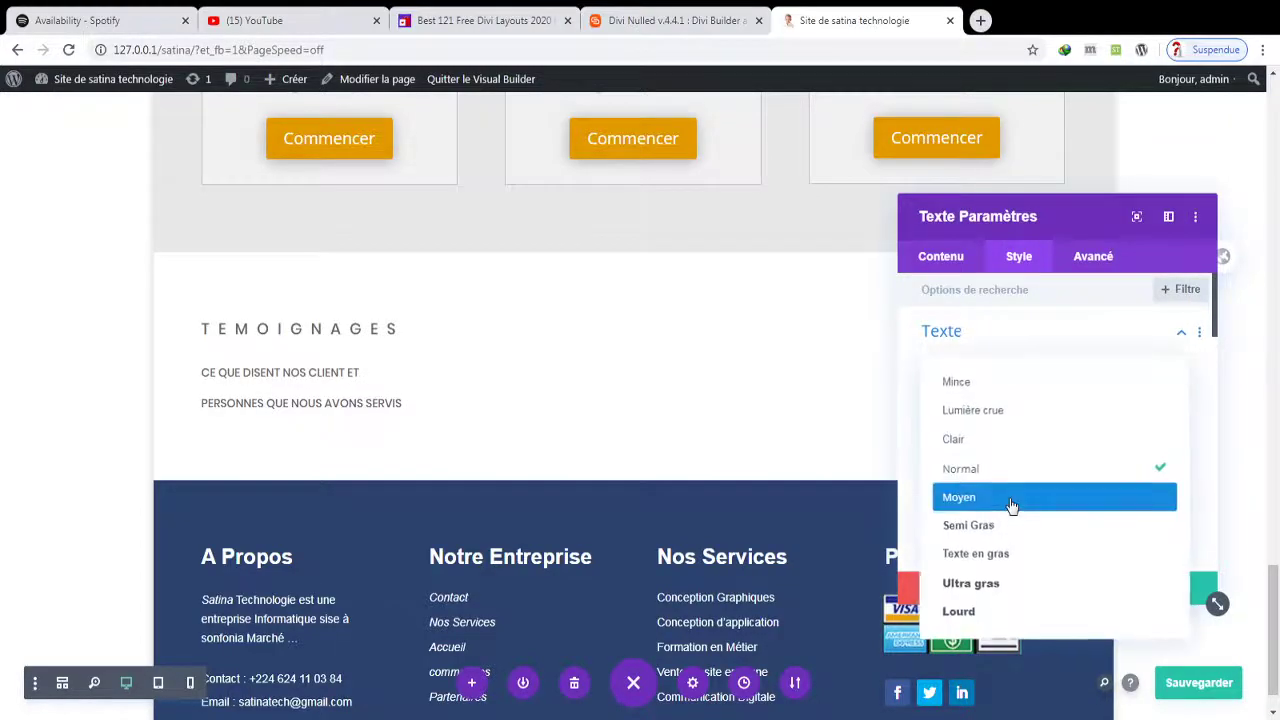
{"action": "left_click", "coordinate": [980, 581]}
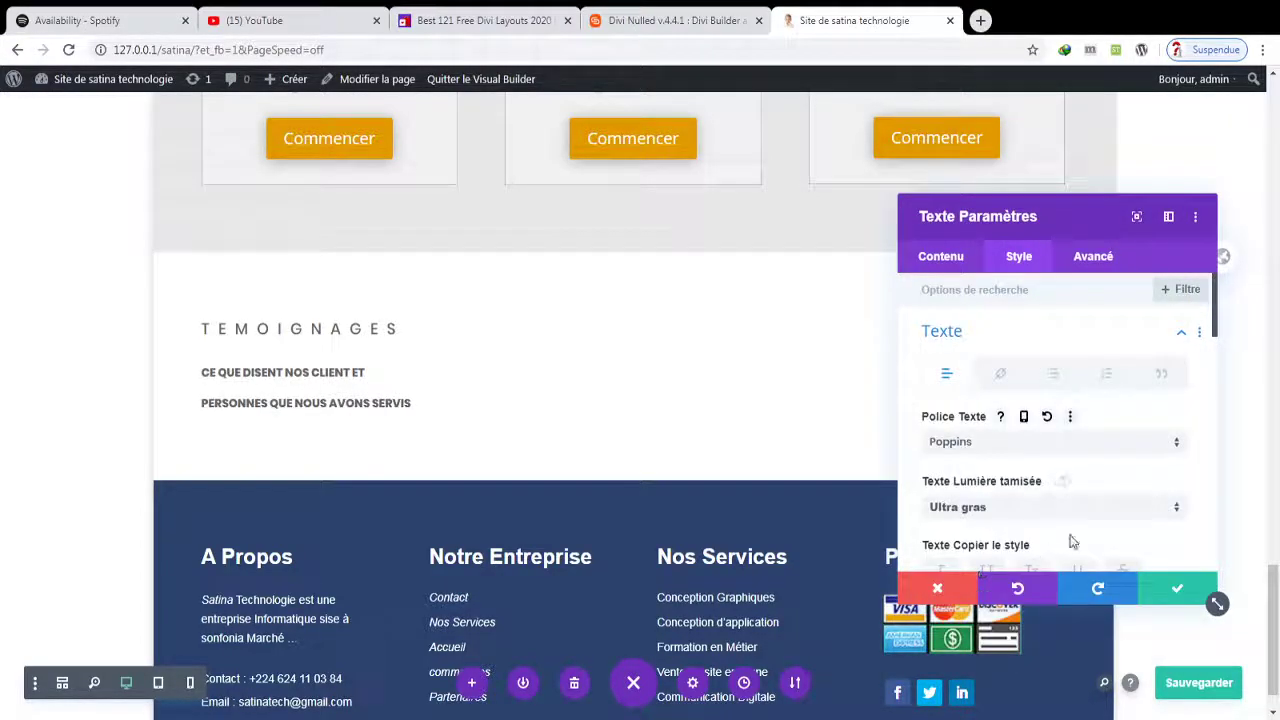
{"action": "left_click_drag", "start_coordinate": [1218, 290], "coordinate": [1218, 328]}
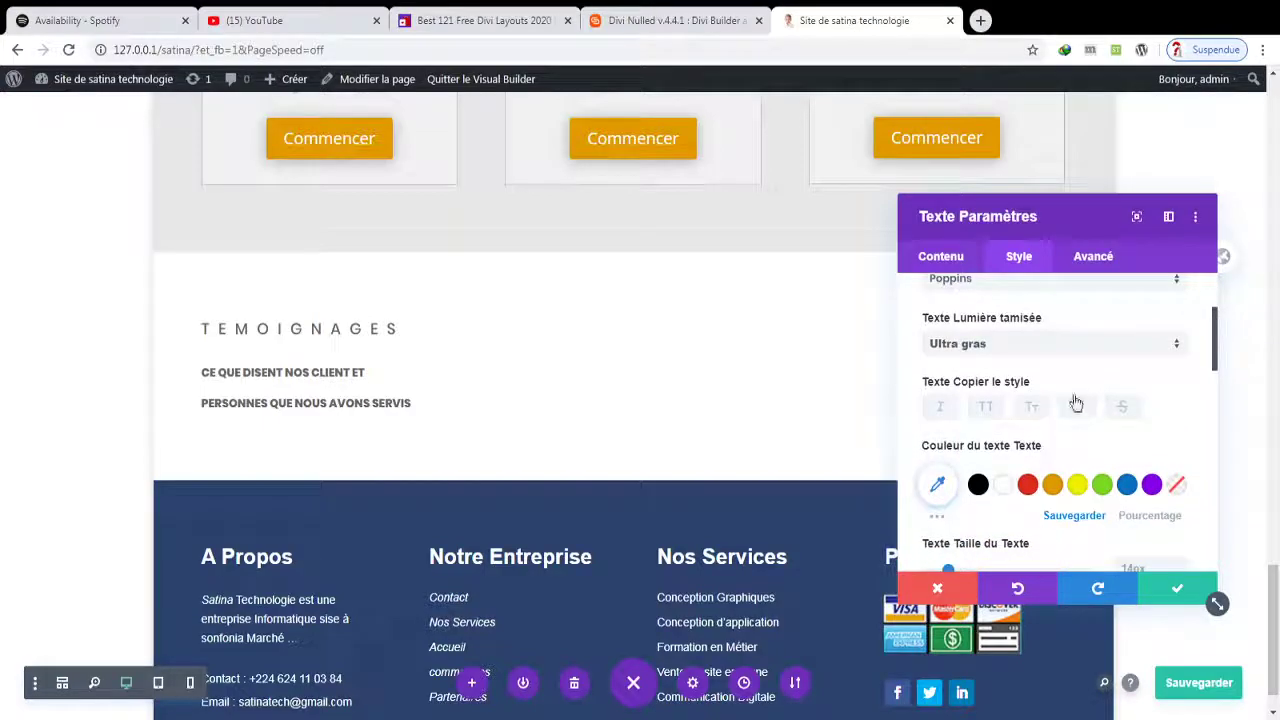
{"action": "left_click", "coordinate": [989, 410]}
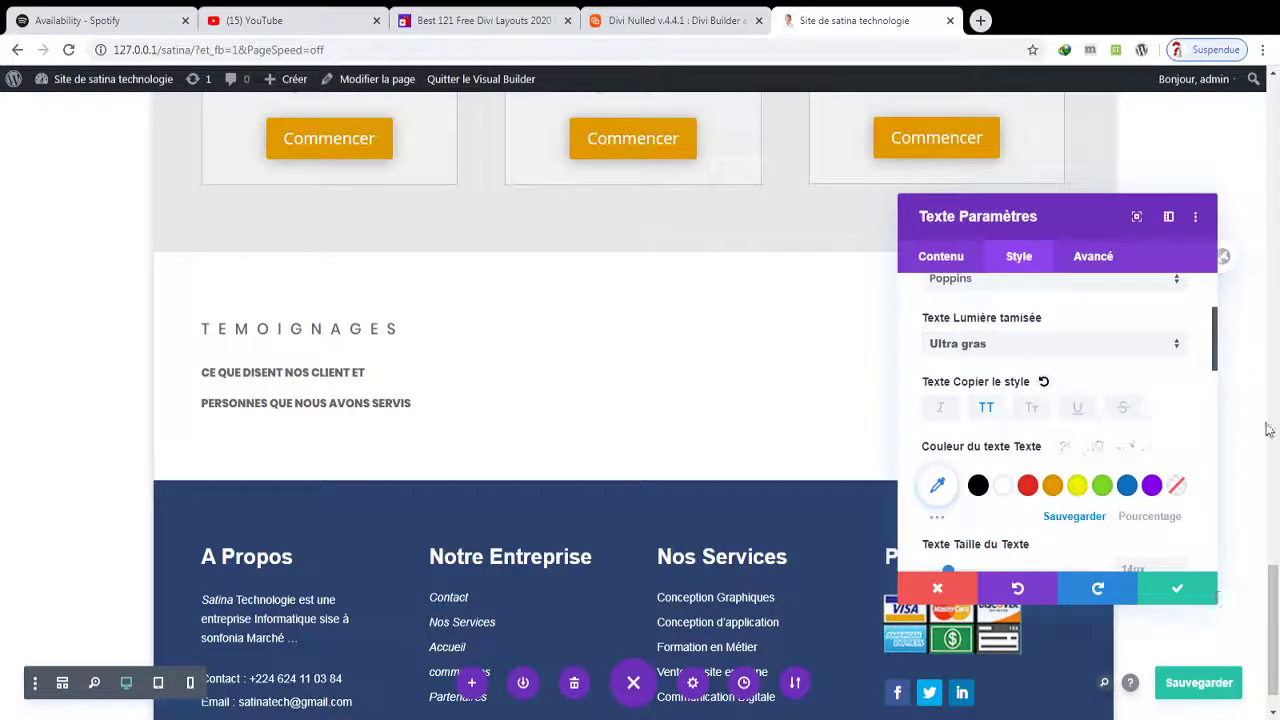
- Set the new text's size to 24px and line height to 0.5em, apply the settings and save the page
{"action": "left_click_drag", "start_coordinate": [1219, 364], "coordinate": [1219, 390]}
{"action": "left_click_drag", "start_coordinate": [948, 458], "coordinate": [966, 466]}
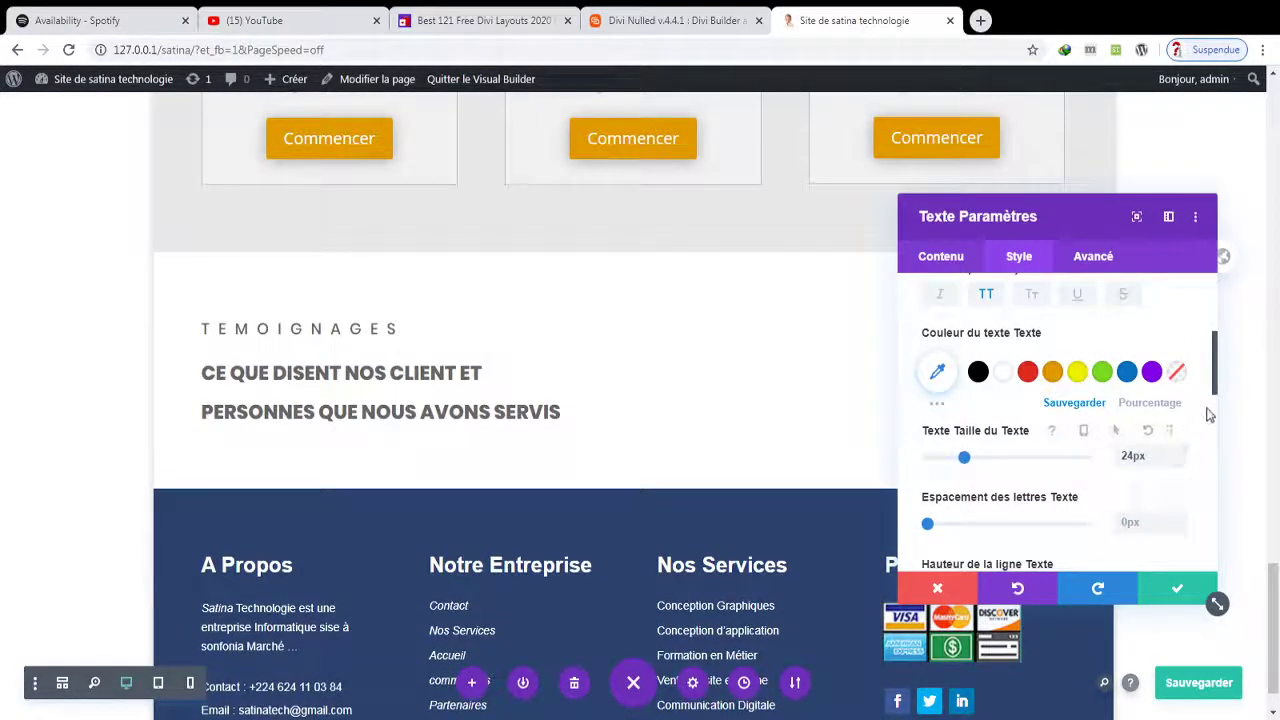
{"action": "left_click_drag", "start_coordinate": [1218, 390], "coordinate": [1218, 408]}
{"action": "left_click_drag", "start_coordinate": [985, 503], "coordinate": [880, 514]}
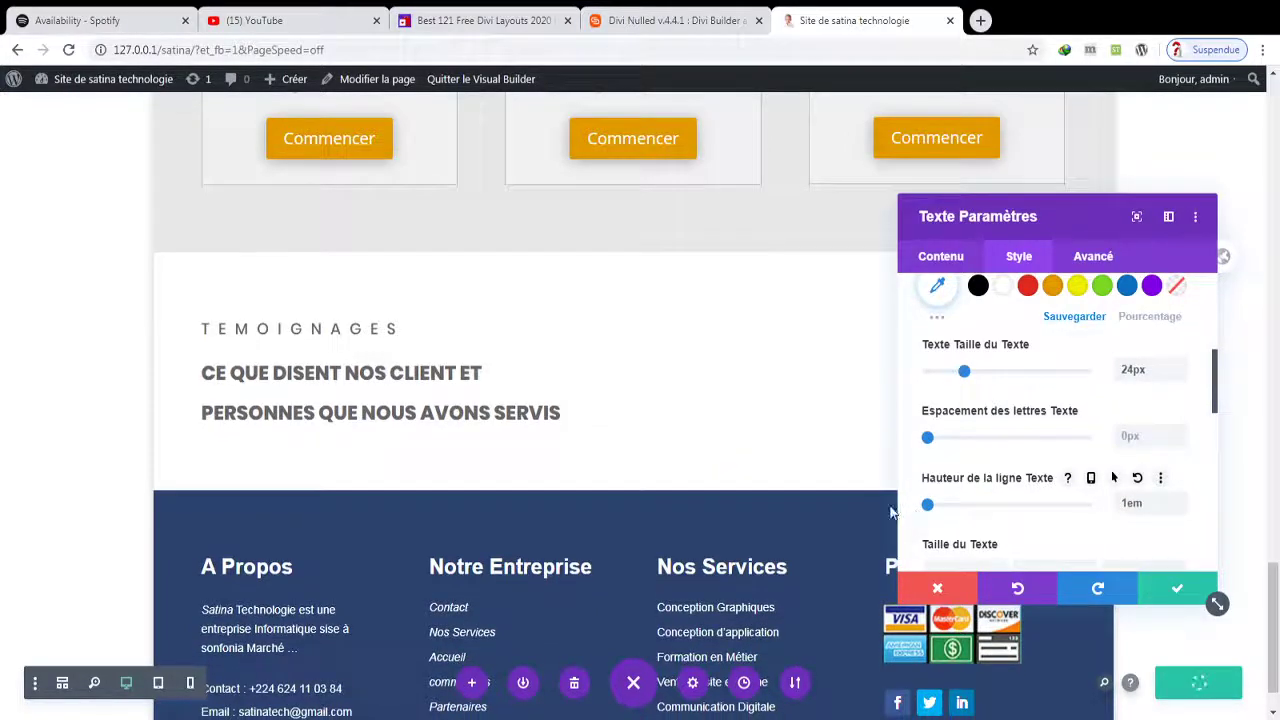
{"action": "left_click", "coordinate": [1180, 508]}
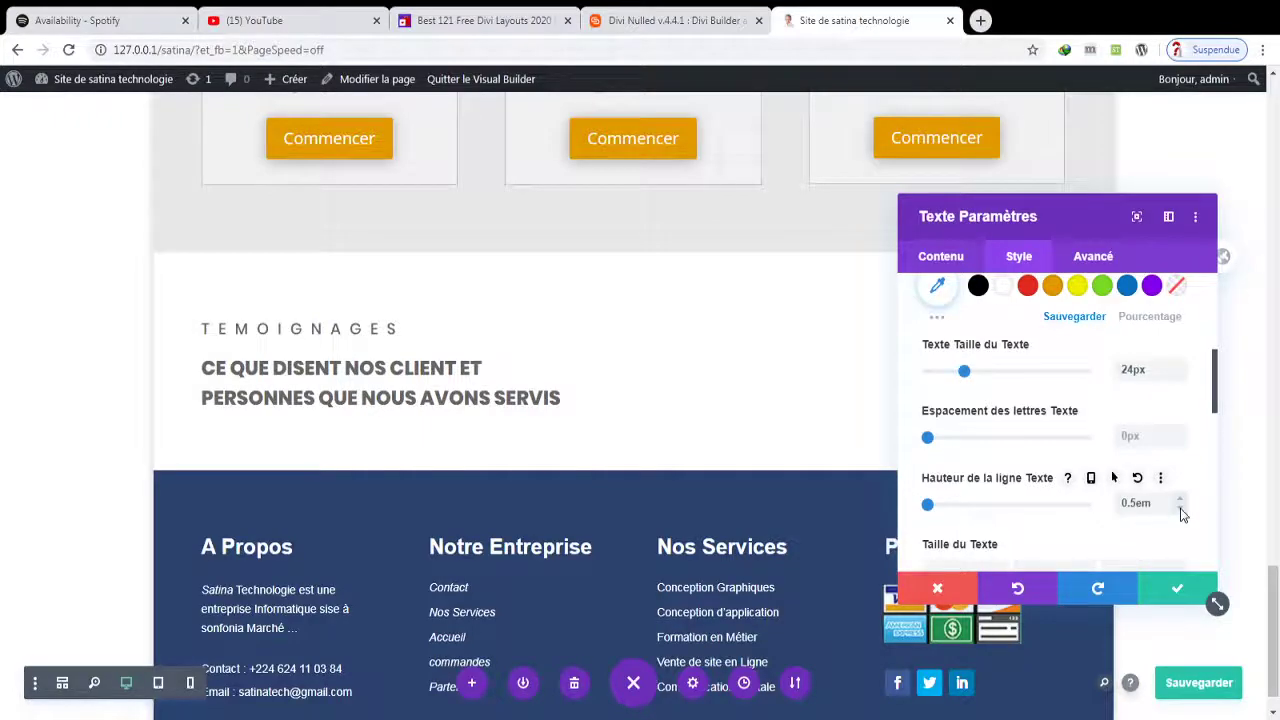
{"action": "left_click", "coordinate": [1178, 590]}
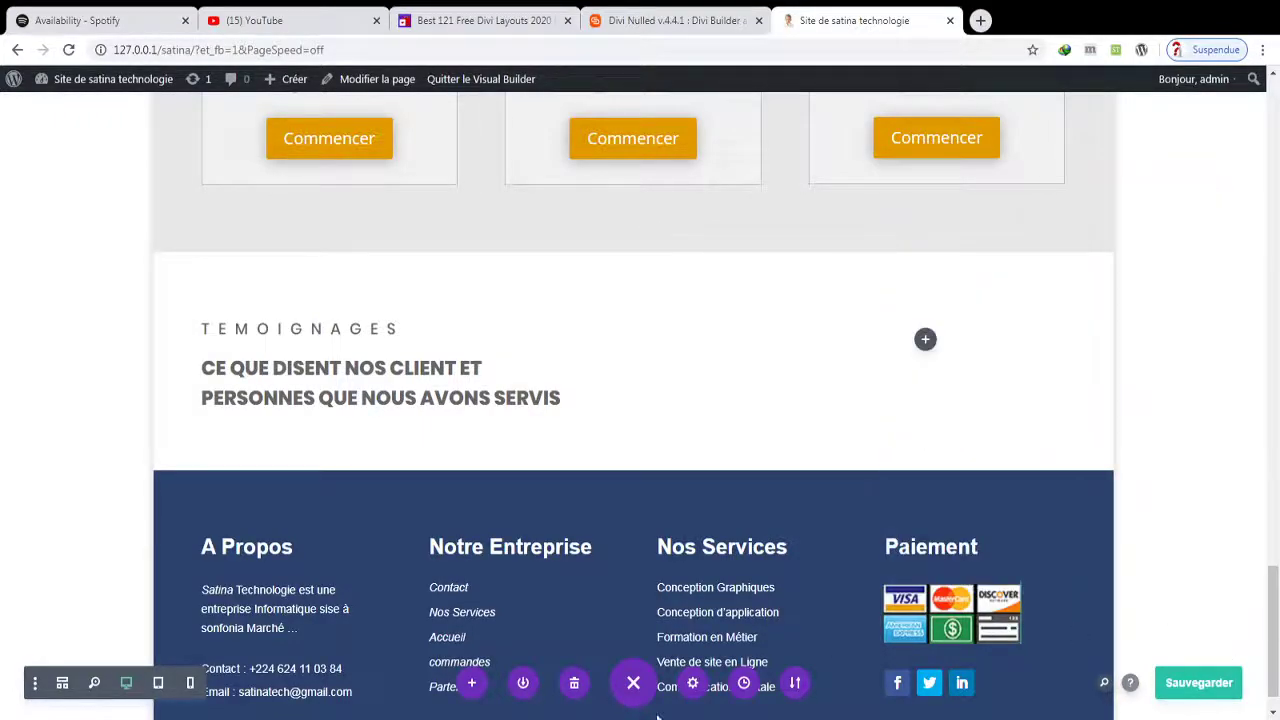
{"action": "key", "text": "ctrl+s"}
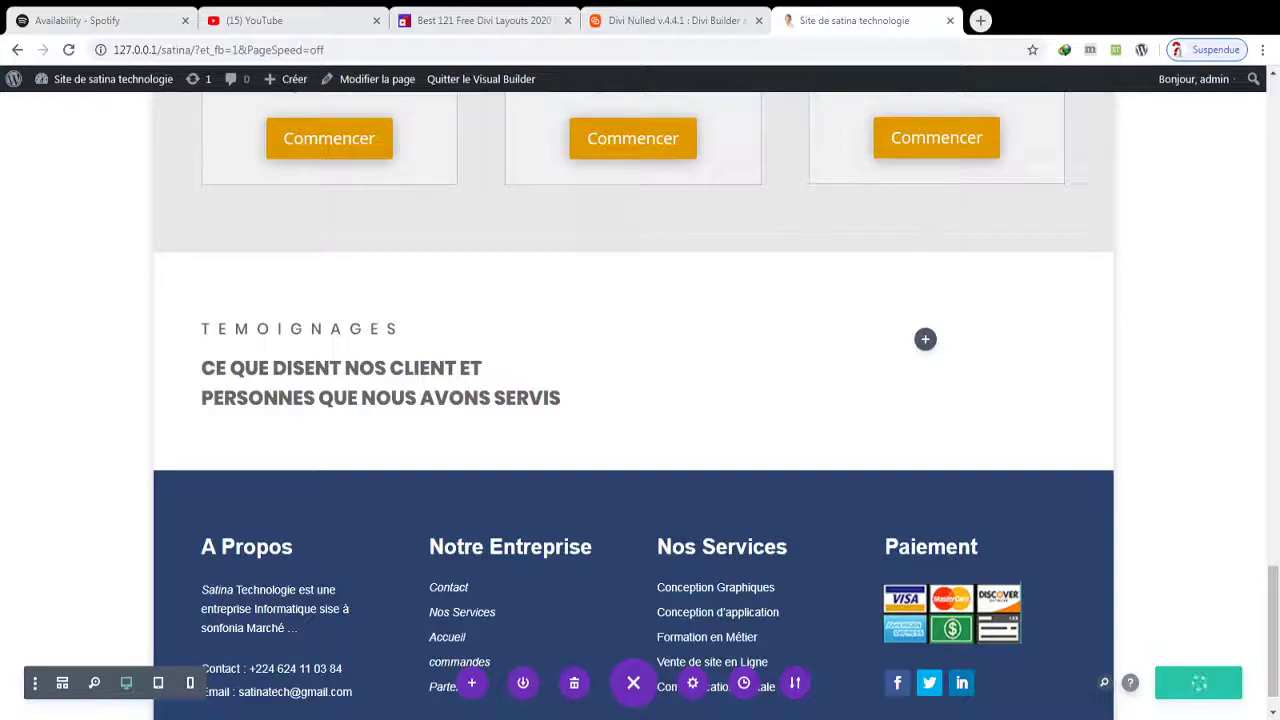
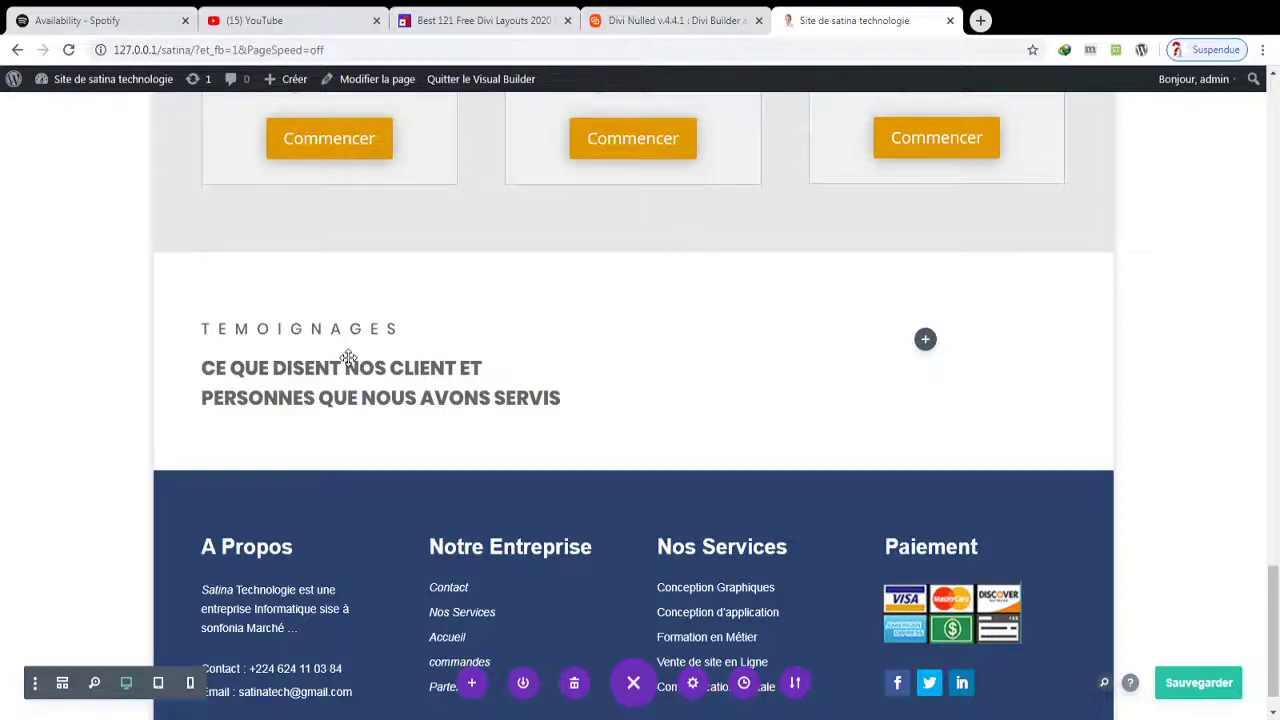
- Change the font of the text below TEMOIGNAGES to Roboto with the Texte en gras weight
{"action": "mouse_move", "coordinate": [340, 366]}
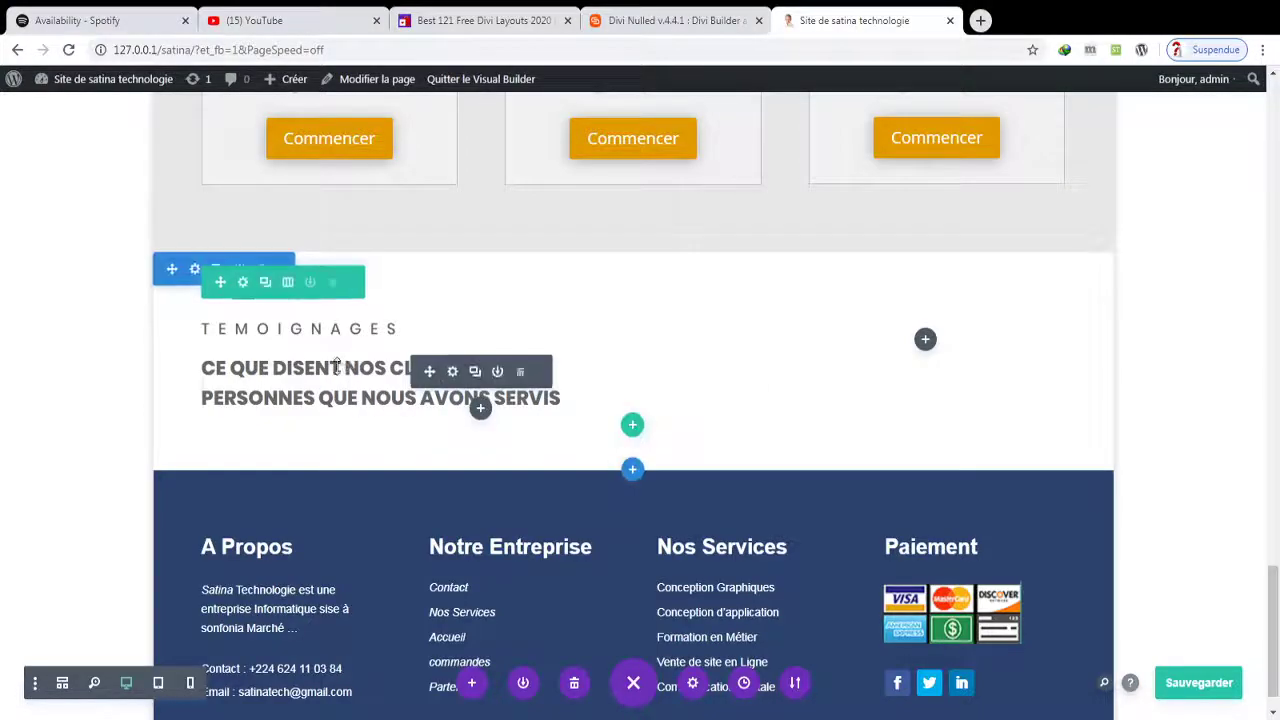
{"action": "left_click", "coordinate": [447, 371]}
{"action": "left_click", "coordinate": [1024, 257]}
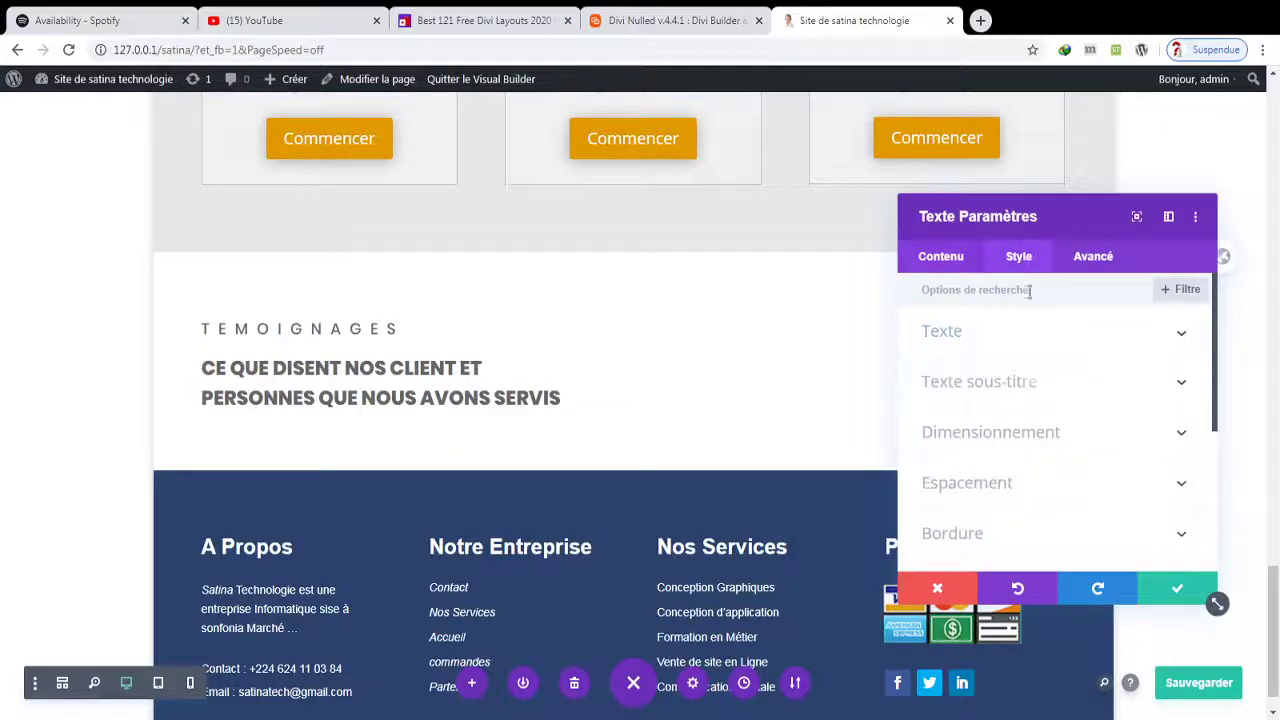
{"action": "left_click", "coordinate": [983, 336]}
{"action": "left_click", "coordinate": [980, 442]}
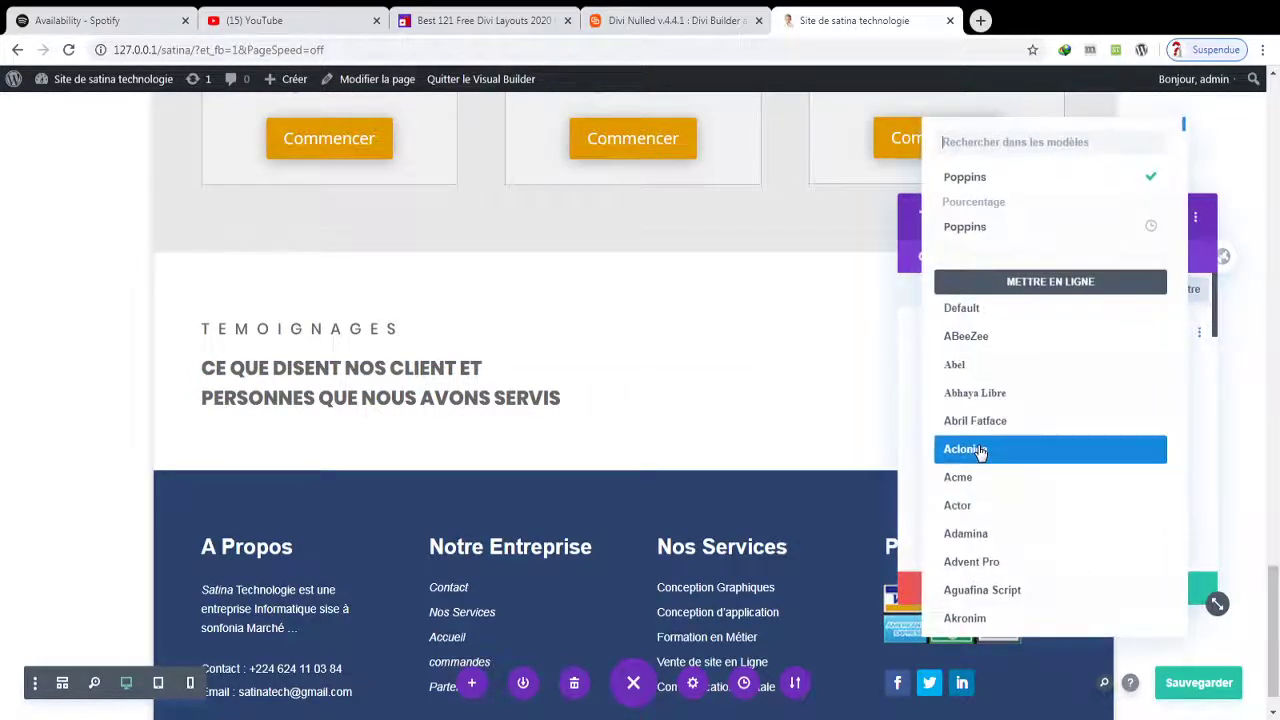
{"action": "type", "text": "R"}
{"action": "type", "text": "OS"}
{"action": "key", "text": "BackSpace"}
{"action": "key", "text": "BackSpace"}
{"action": "type", "text": "OB"}
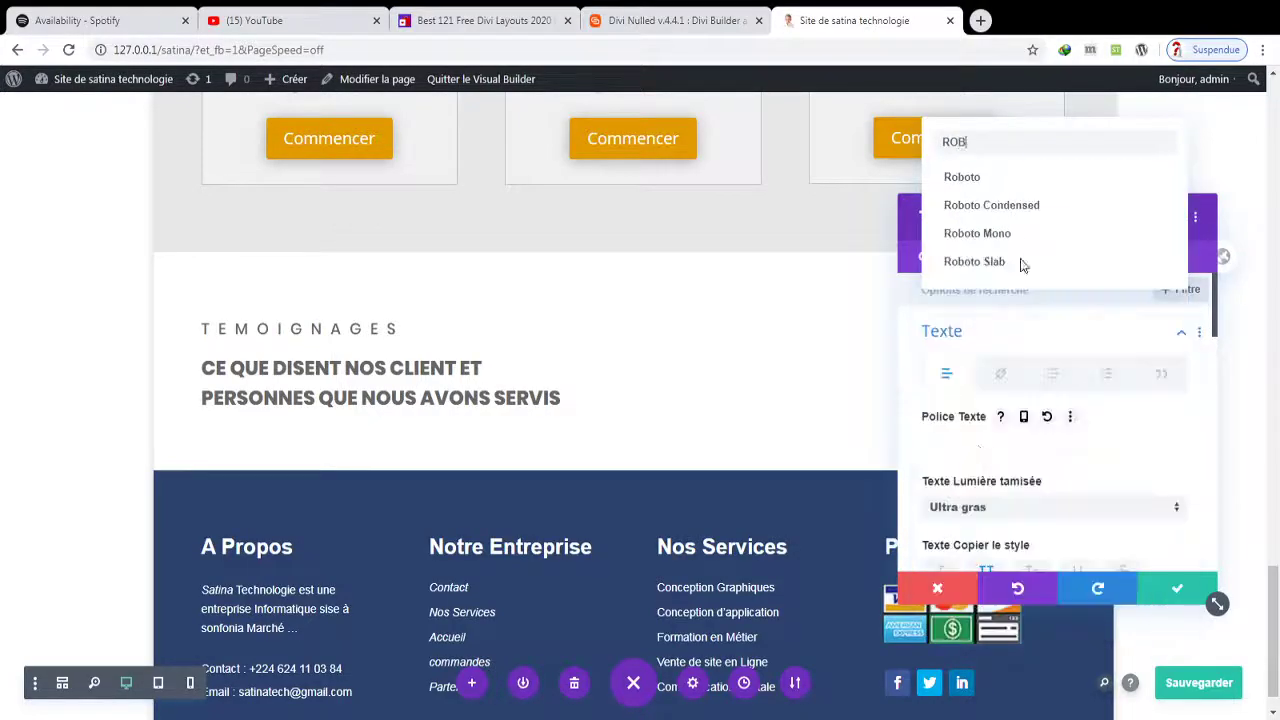
{"action": "left_click", "coordinate": [955, 183]}
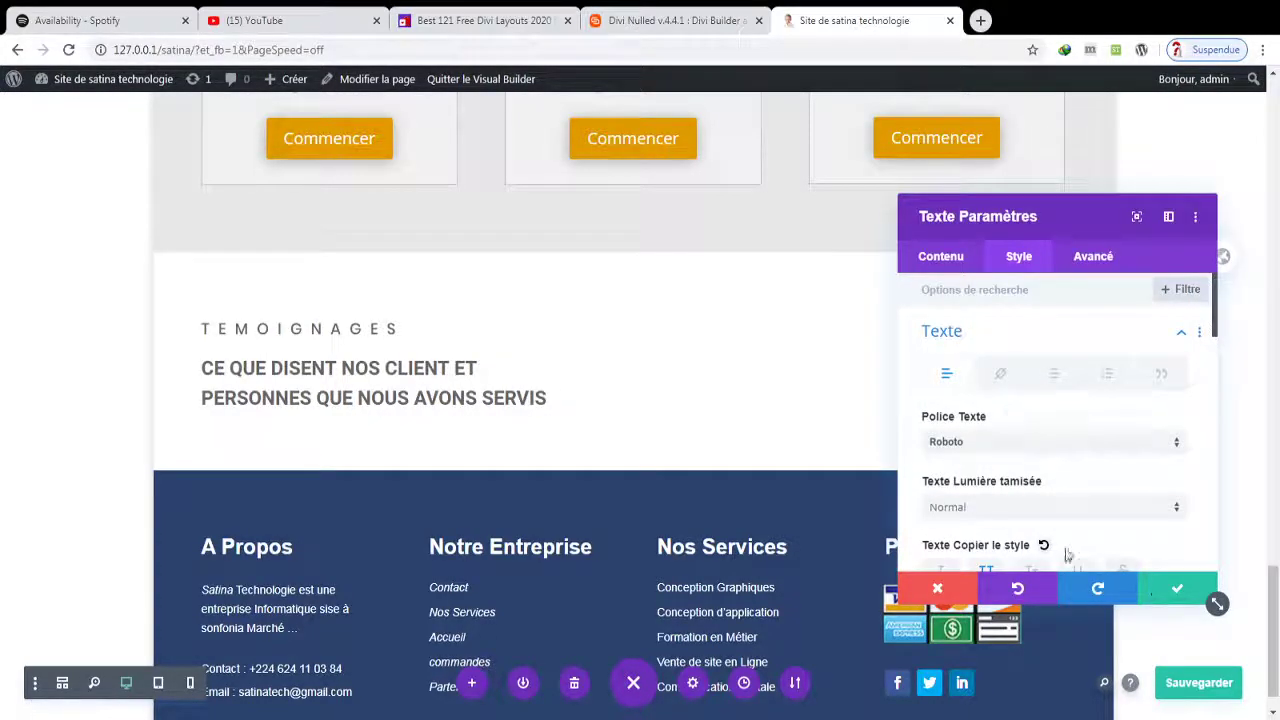
{"action": "left_click", "coordinate": [995, 510]}
{"action": "left_click", "coordinate": [980, 583]}
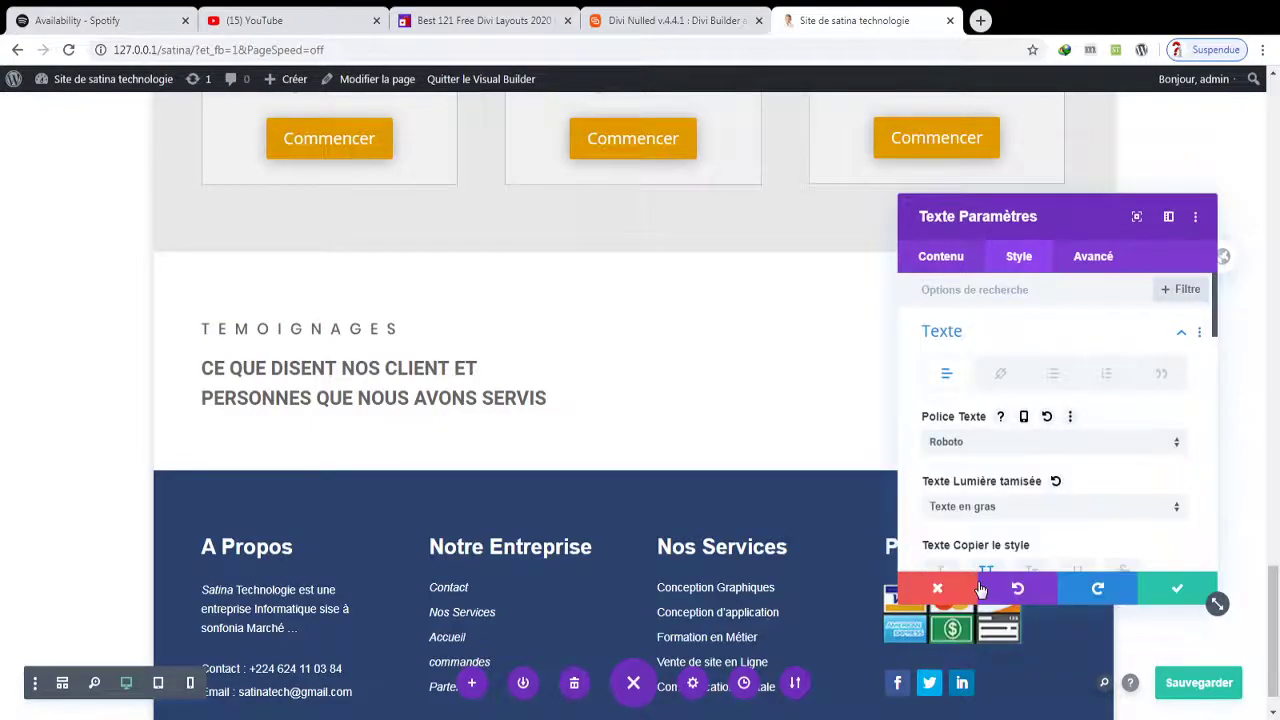
- Apply the settings of the text below TEMOIGNAGES and save the page
{"action": "left_click", "coordinate": [1160, 597]}
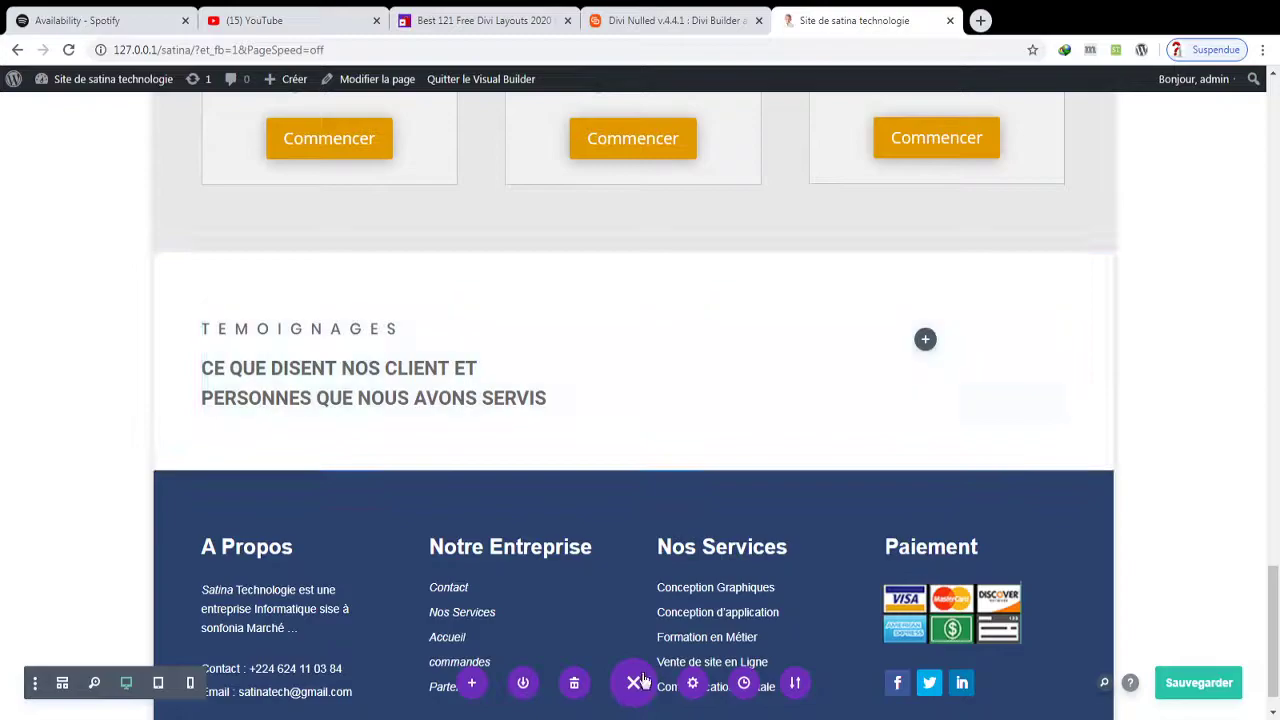
{"action": "key", "text": "ctrl+s"}
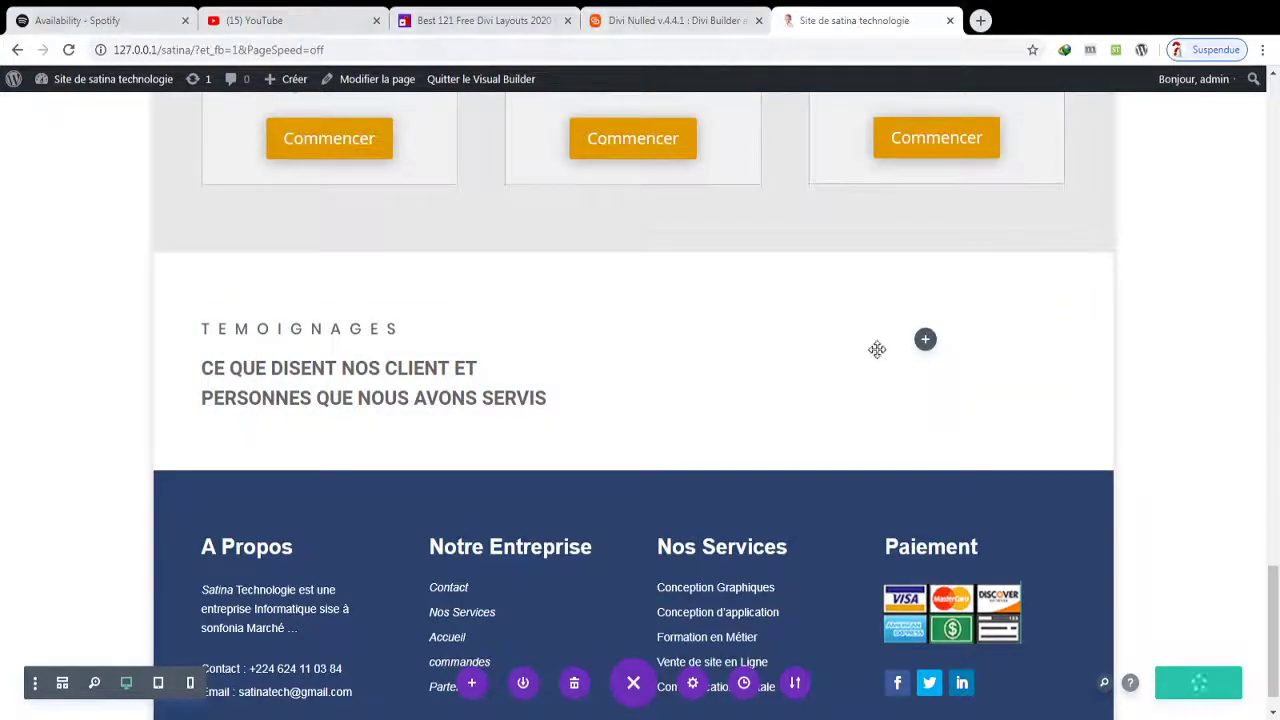
- Add a Bouton module labelled VOIR PLUS in the empty column beside the TEMOIGNAGES text and apply it
{"action": "left_click", "coordinate": [930, 345]}
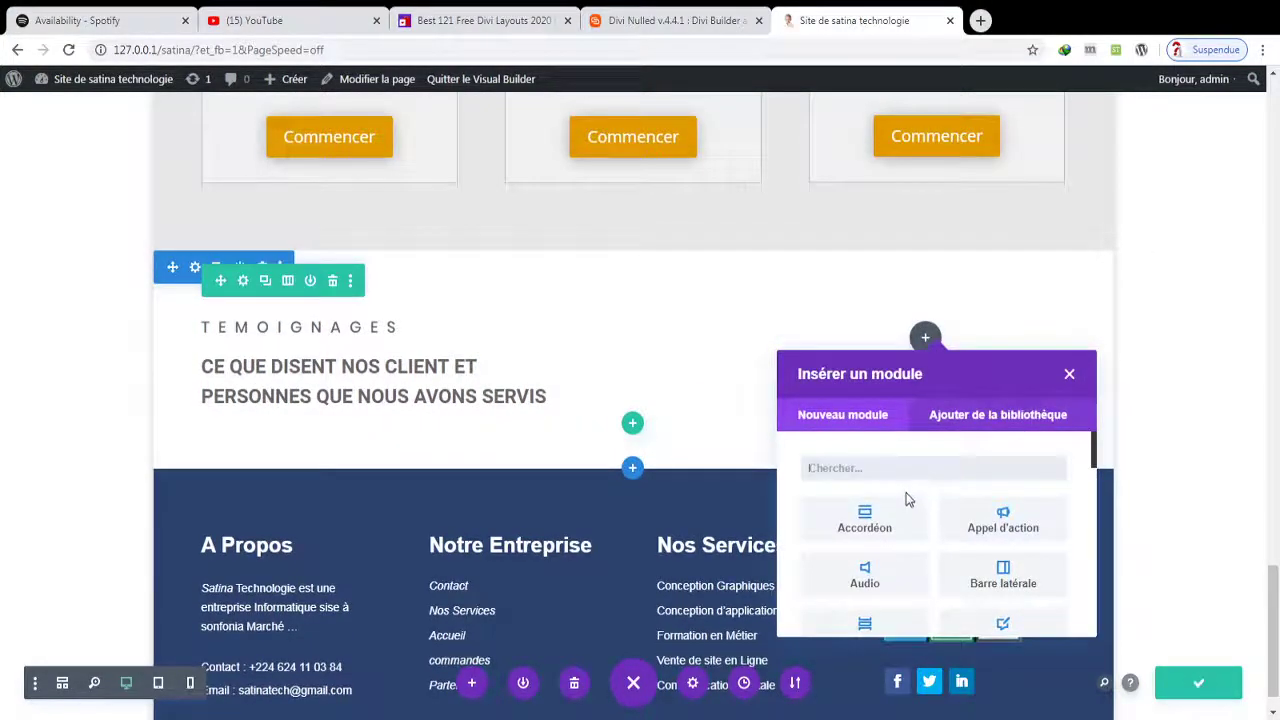
{"action": "type", "text": "BOU"}
{"action": "left_click", "coordinate": [997, 515]}
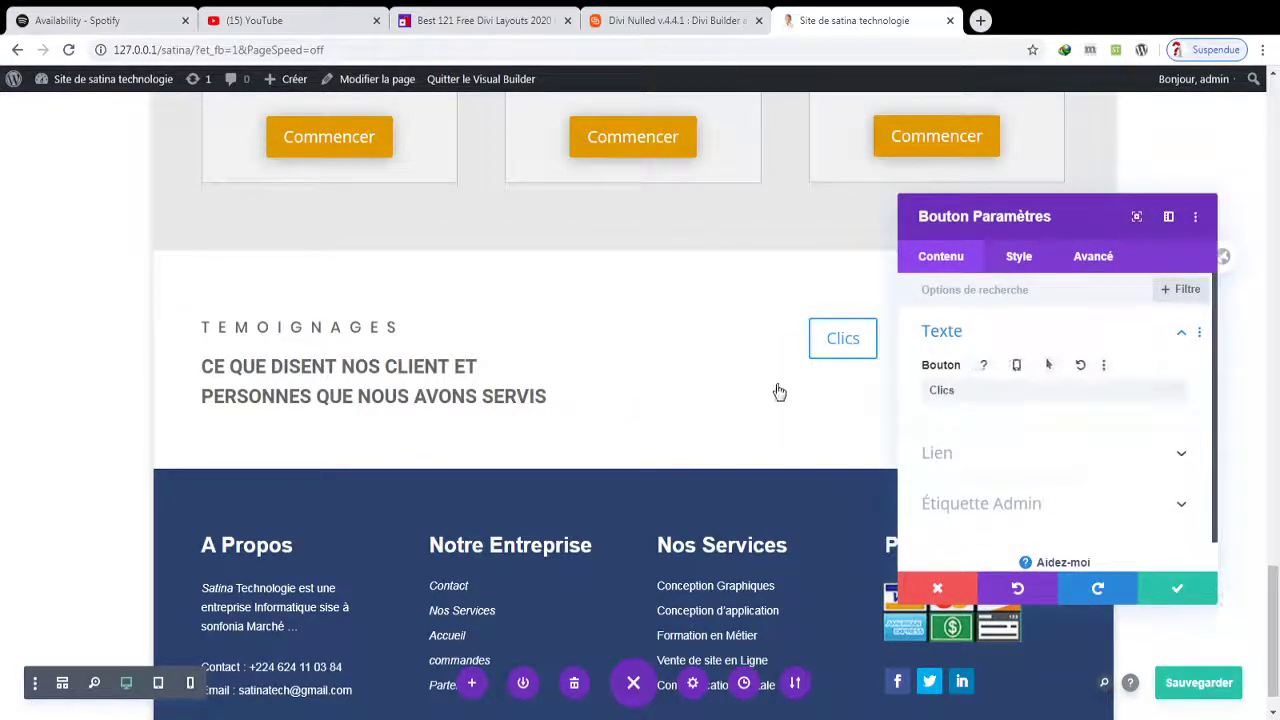
{"action": "left_click", "coordinate": [955, 390]}
{"action": "key", "text": "BackSpace"}
{"action": "key", "text": "BackSpace"}
{"action": "key", "text": "BackSpace"}
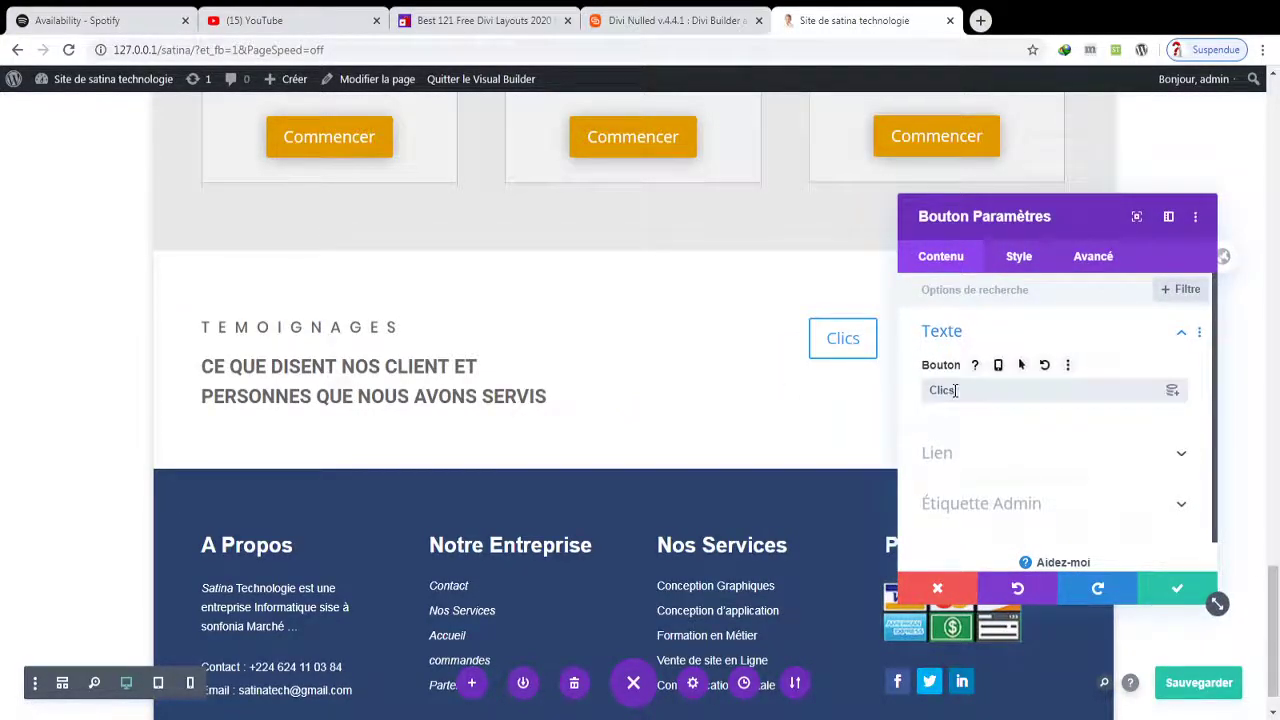
{"action": "key", "text": "BackSpace"}
{"action": "key", "text": "BackSpace"}
{"action": "type", "text": "VOIR PLUS"}
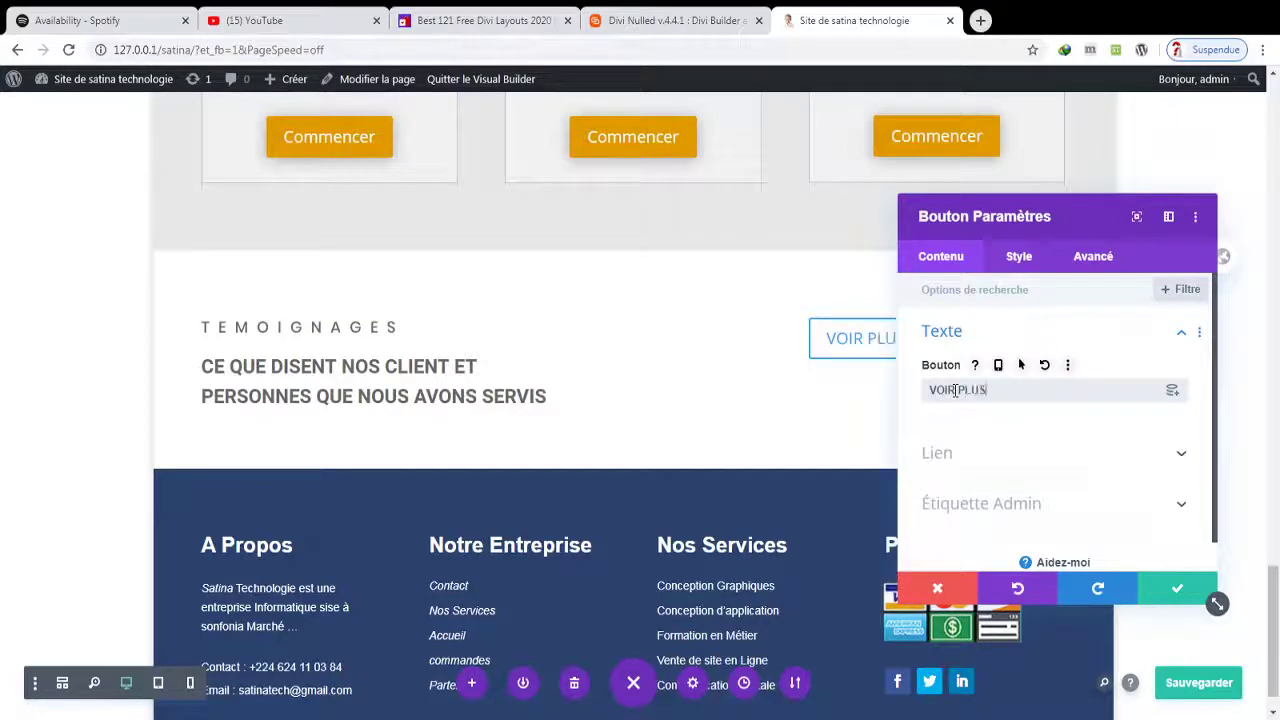
{"action": "left_click", "coordinate": [1177, 588]}
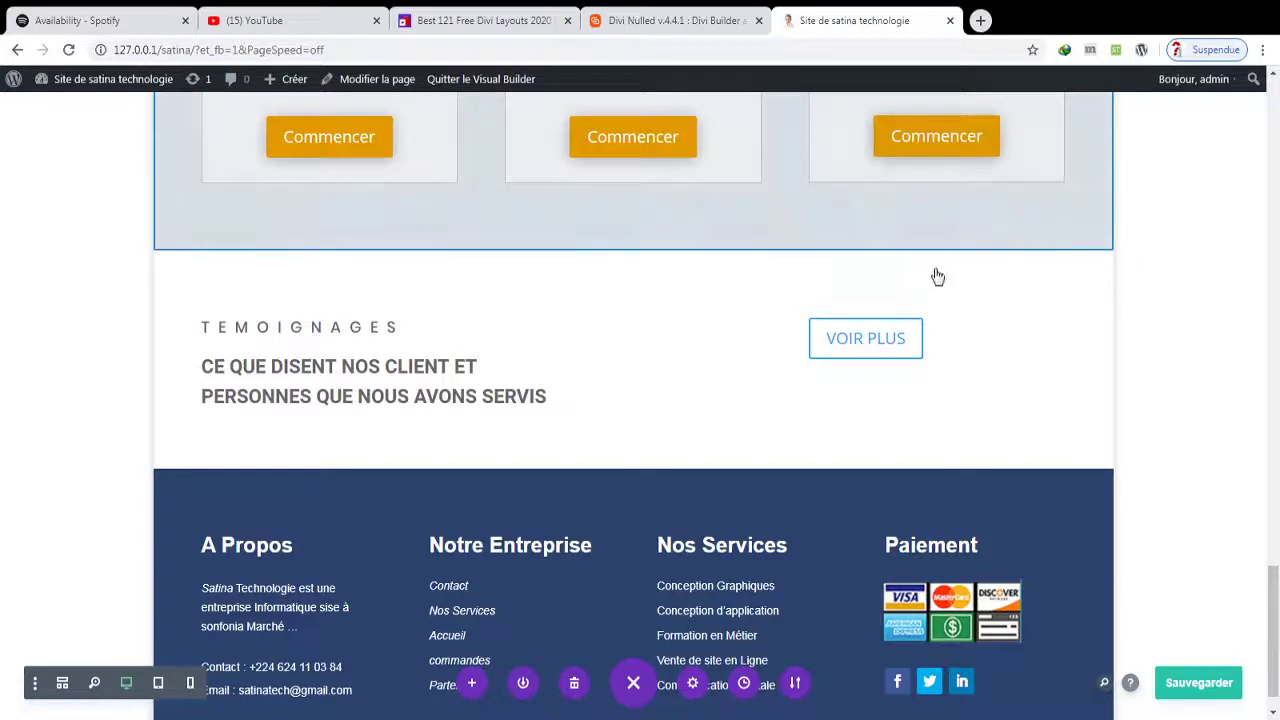
- Copy the module styles of the orange FAIRE UNE COMMANDE button onto the VOIR PLUS button
{"action": "left_click_drag", "start_coordinate": [1272, 625], "coordinate": [1272, 381]}
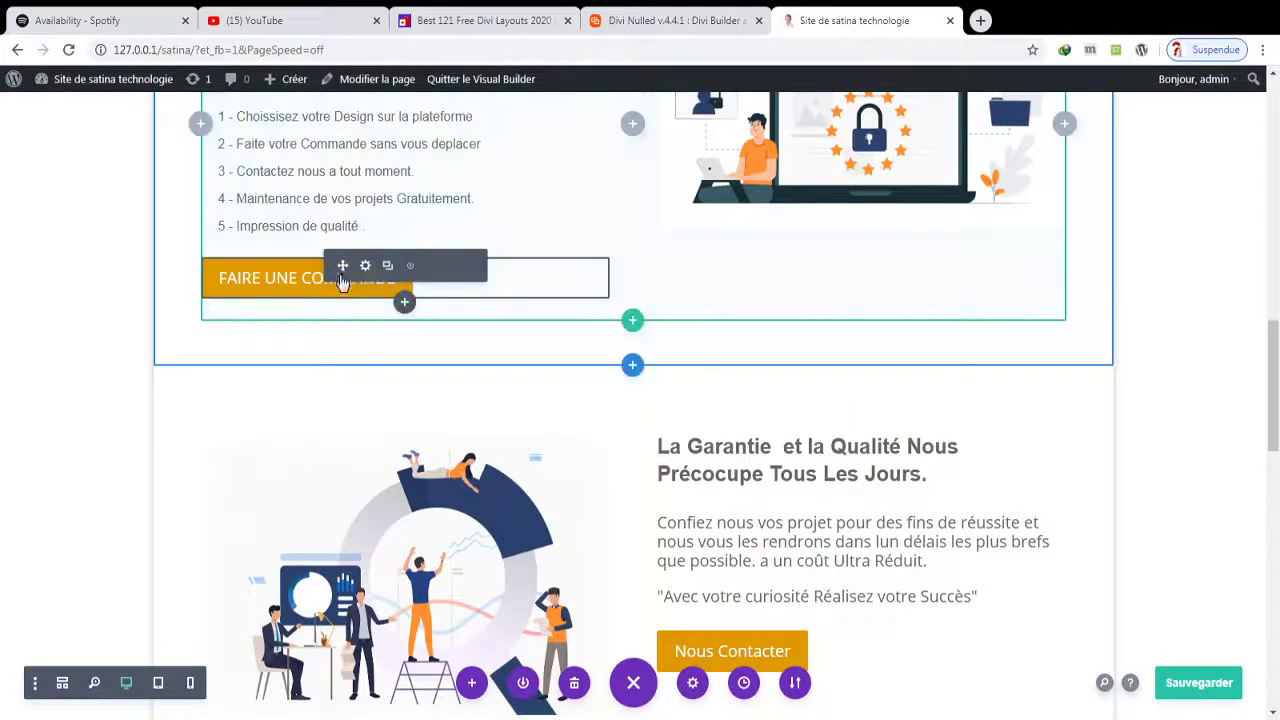
{"action": "left_click", "coordinate": [473, 266]}
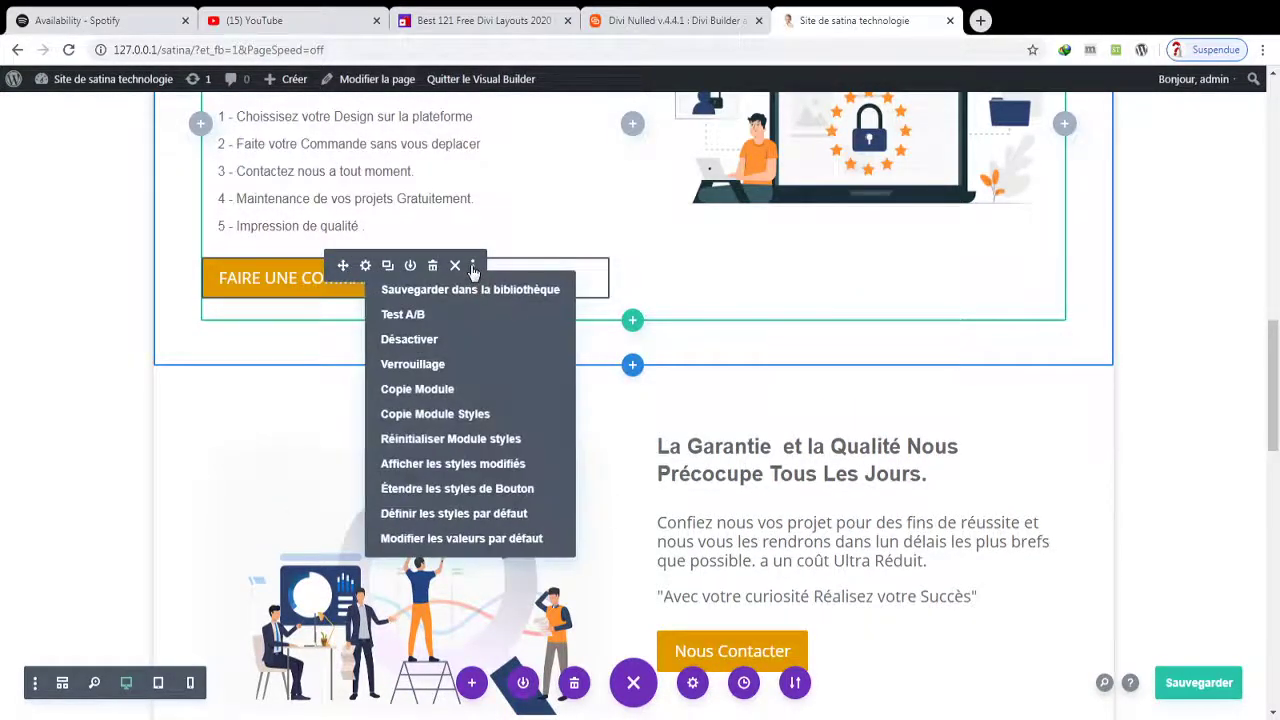
{"action": "left_click", "coordinate": [449, 414]}
{"action": "scroll", "coordinate": [1278, 383], "scroll_direction": "down", "scroll_amount": 15}
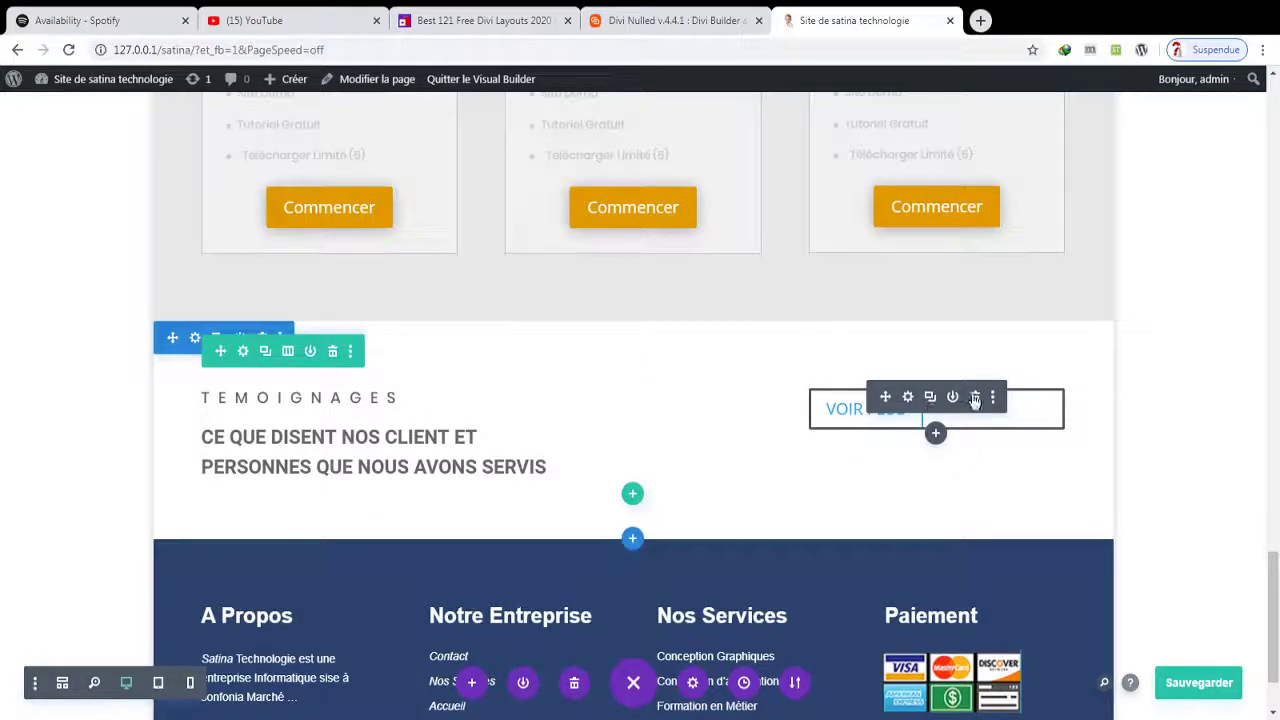
{"action": "left_click", "coordinate": [994, 398]}
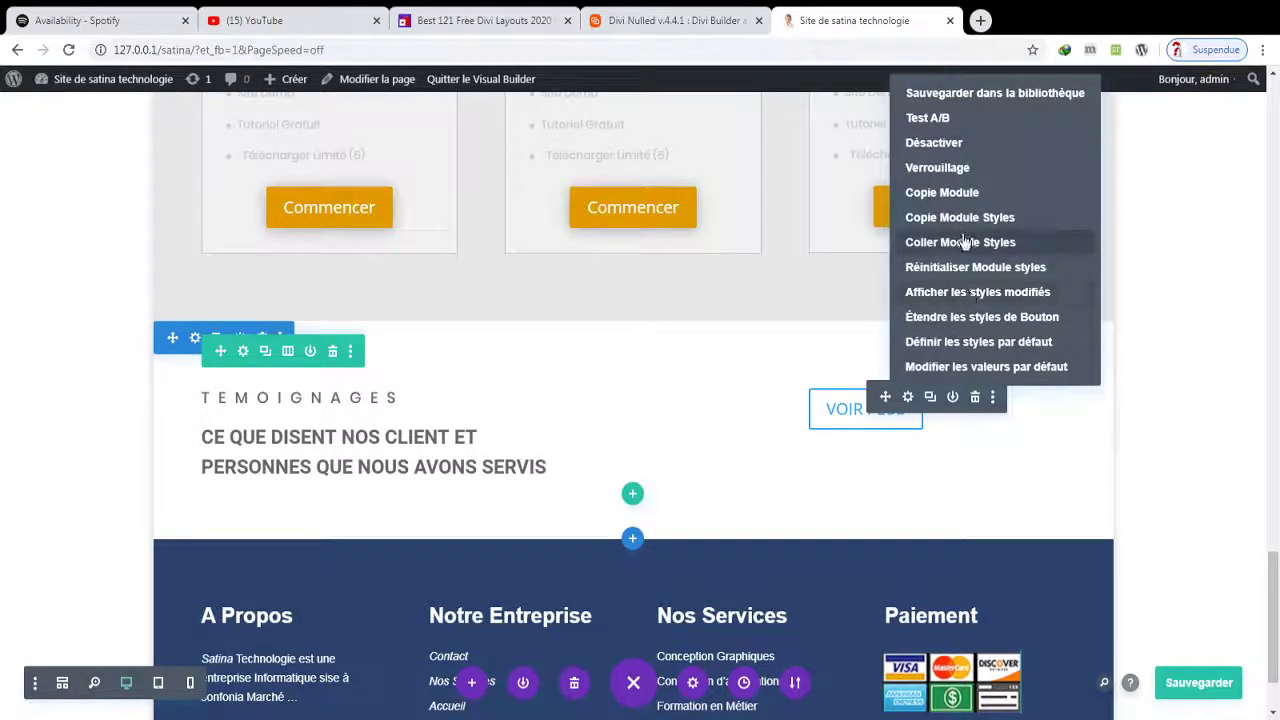
{"action": "left_click", "coordinate": [966, 244]}
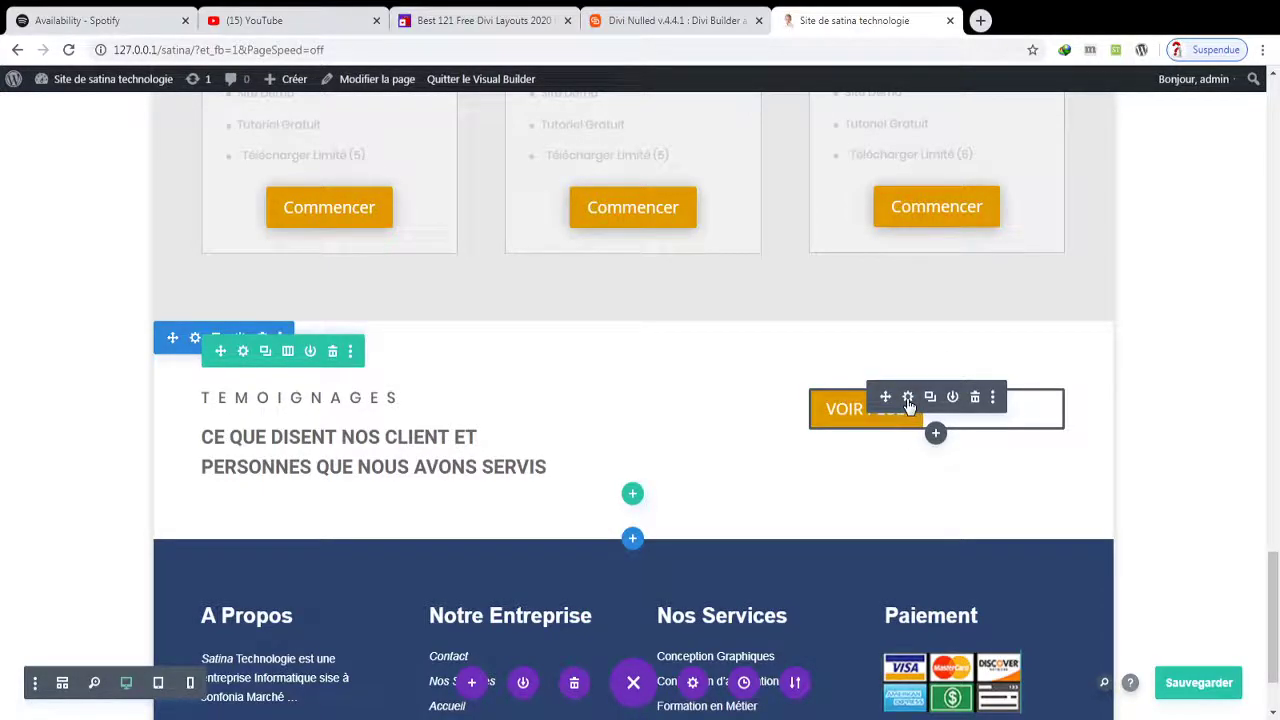
- Set the VOIR PLUS button's top margin to 23px and save the page
{"action": "left_click", "coordinate": [908, 398]}
{"action": "left_click", "coordinate": [1019, 256]}
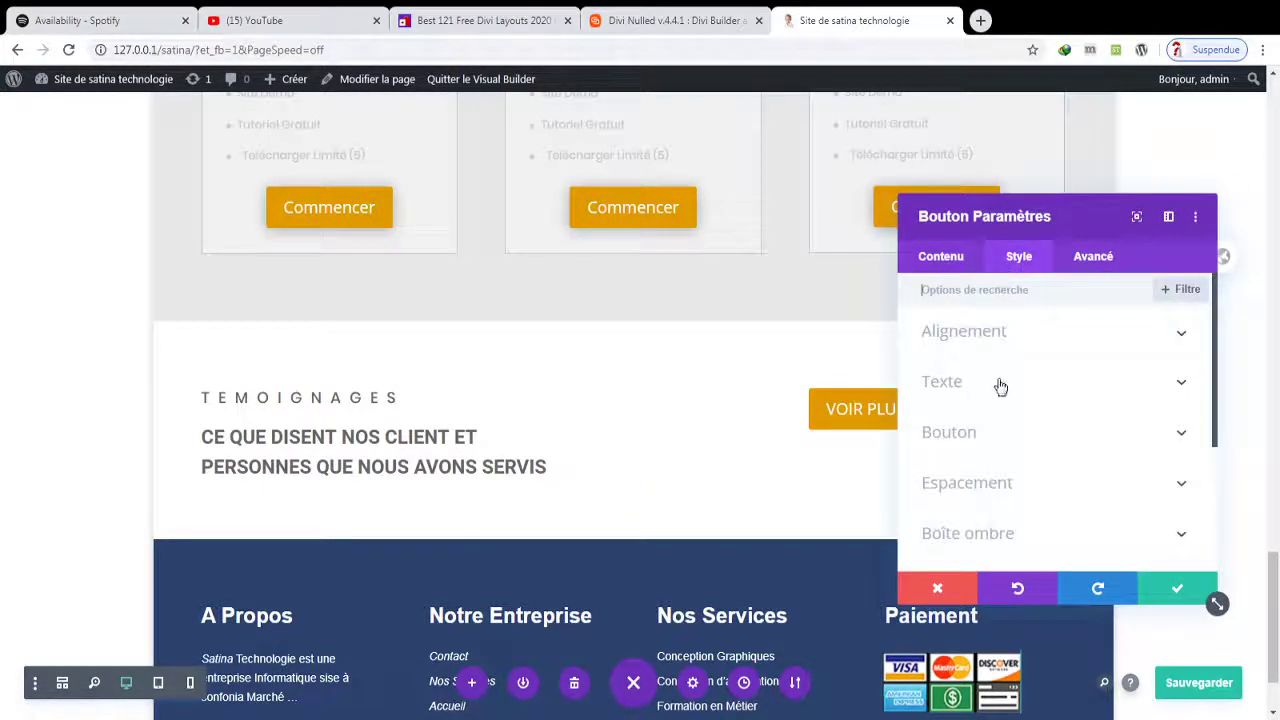
{"action": "left_click", "coordinate": [1006, 488]}
{"action": "left_click", "coordinate": [945, 357]}
{"action": "type", "text": "-3px"}
{"action": "key", "text": "Up"}
{"action": "key", "text": "Up"}
{"action": "key", "text": "Up"}
{"action": "key", "text": "Up"}
{"action": "key", "text": "Up"}
{"action": "key", "text": "Up"}
{"action": "key", "text": "Up"}
{"action": "key", "text": "Up"}
{"action": "key", "text": "Up"}
{"action": "key", "text": "Up"}
{"action": "key", "text": "Up"}
{"action": "key", "text": "Up"}
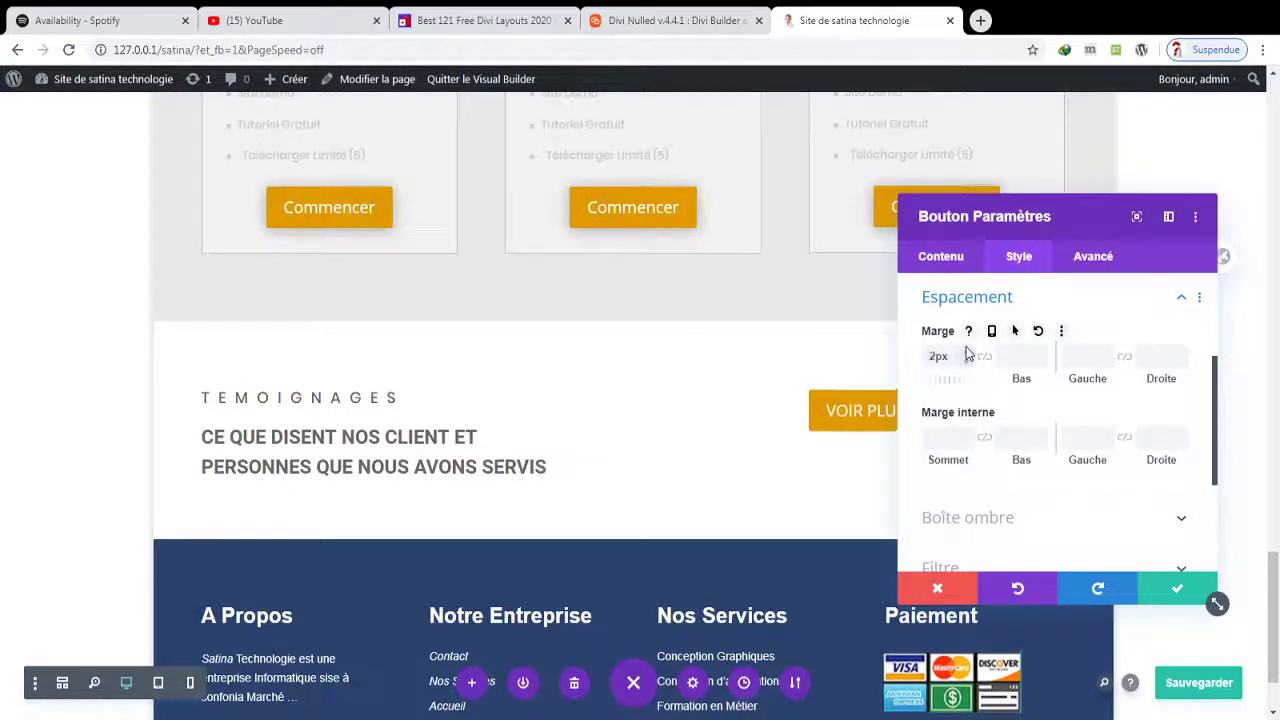
{"action": "key", "text": "Up"}
{"action": "key", "text": "Up"}
{"action": "key", "text": "Up"}
{"action": "key", "text": "Up"}
{"action": "key", "text": "Up"}
{"action": "key", "text": "Up"}
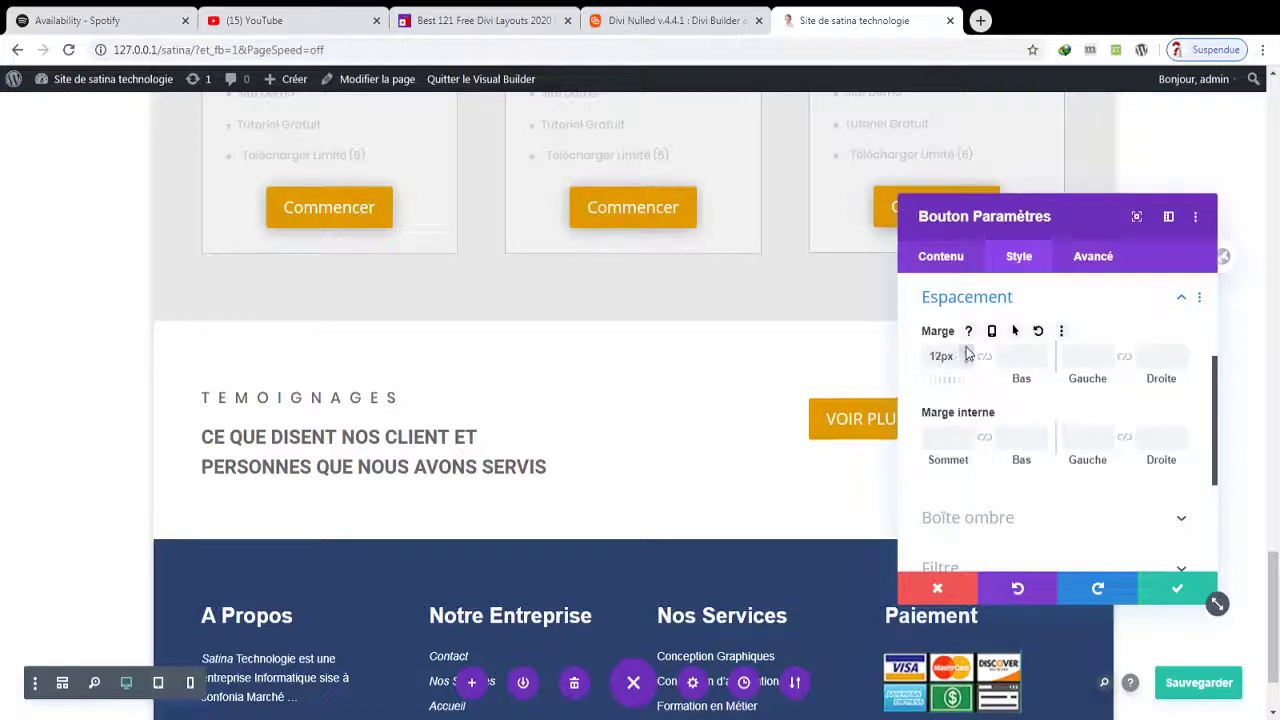
{"action": "key", "text": "Up"}
{"action": "key", "text": "Up"}
{"action": "key", "text": "Up"}
{"action": "key", "text": "Up"}
{"action": "key", "text": "Up"}
{"action": "key", "text": "Up"}
{"action": "key", "text": "Up"}
{"action": "key", "text": "Up"}
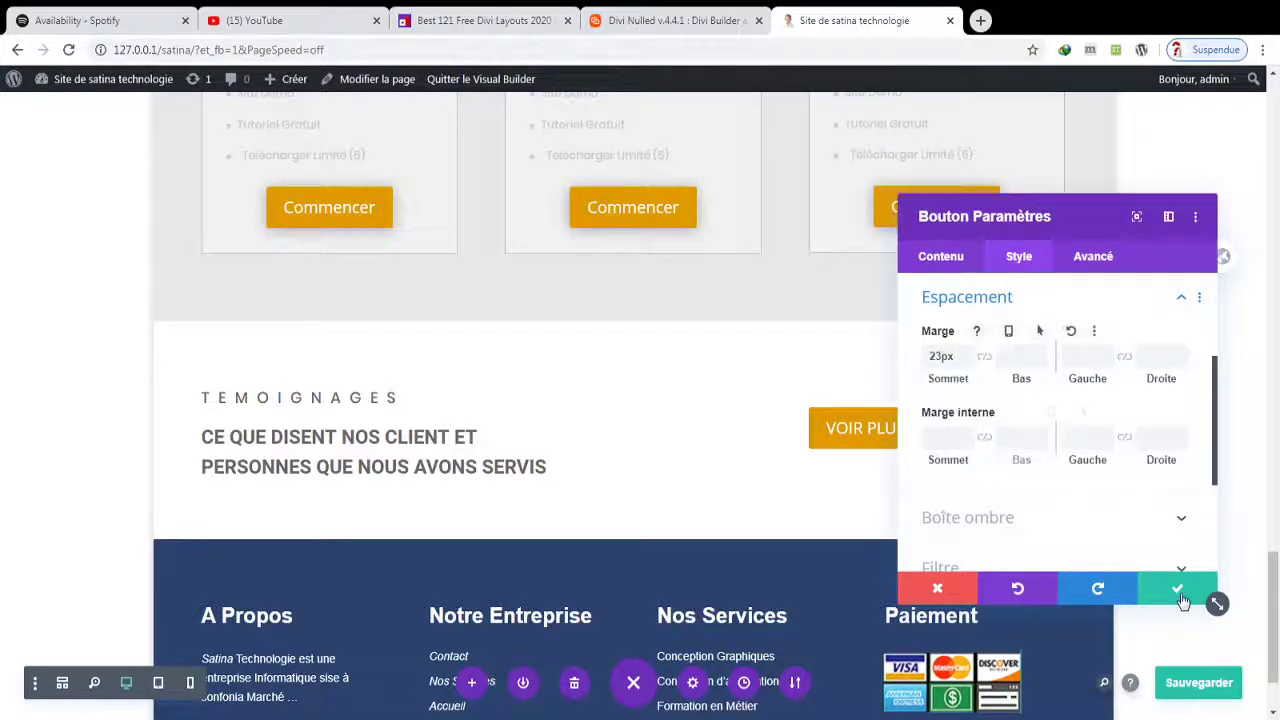
{"action": "key", "text": "ctrl+s"}
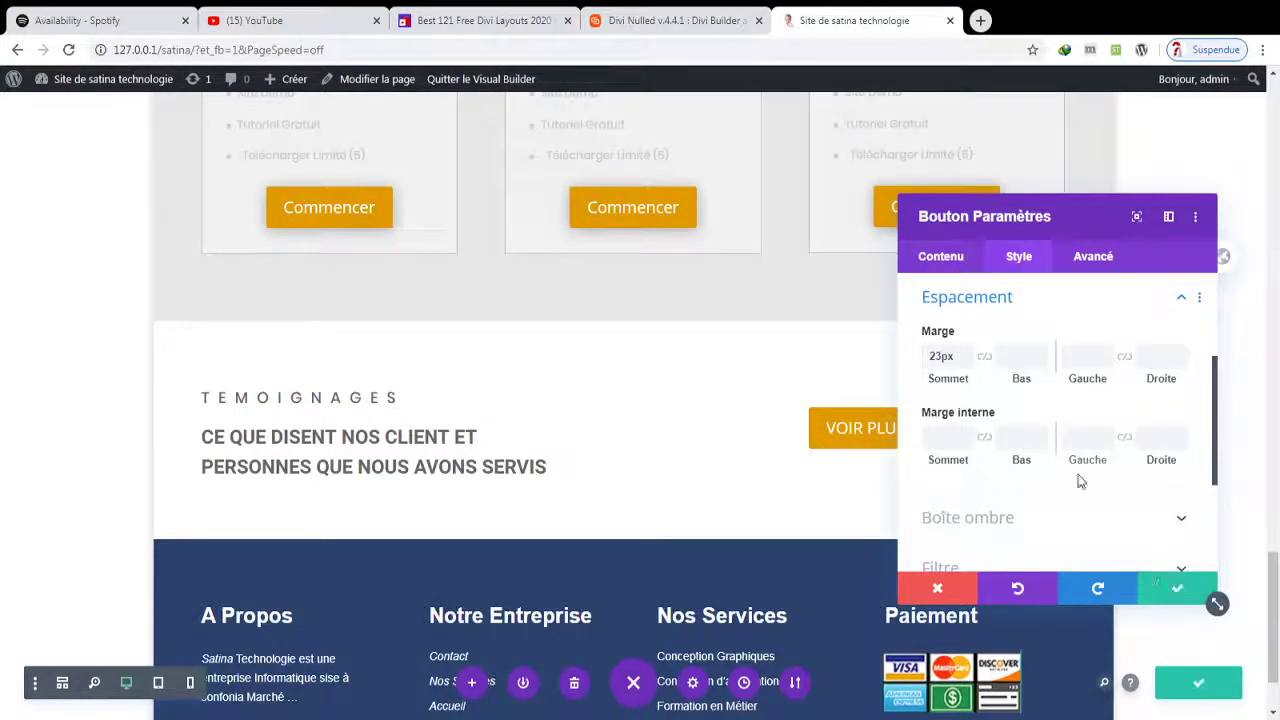
- Give the VOIR PLUS button the first box shadow preset, apply the settings and save the page
{"action": "left_click", "coordinate": [1082, 262]}
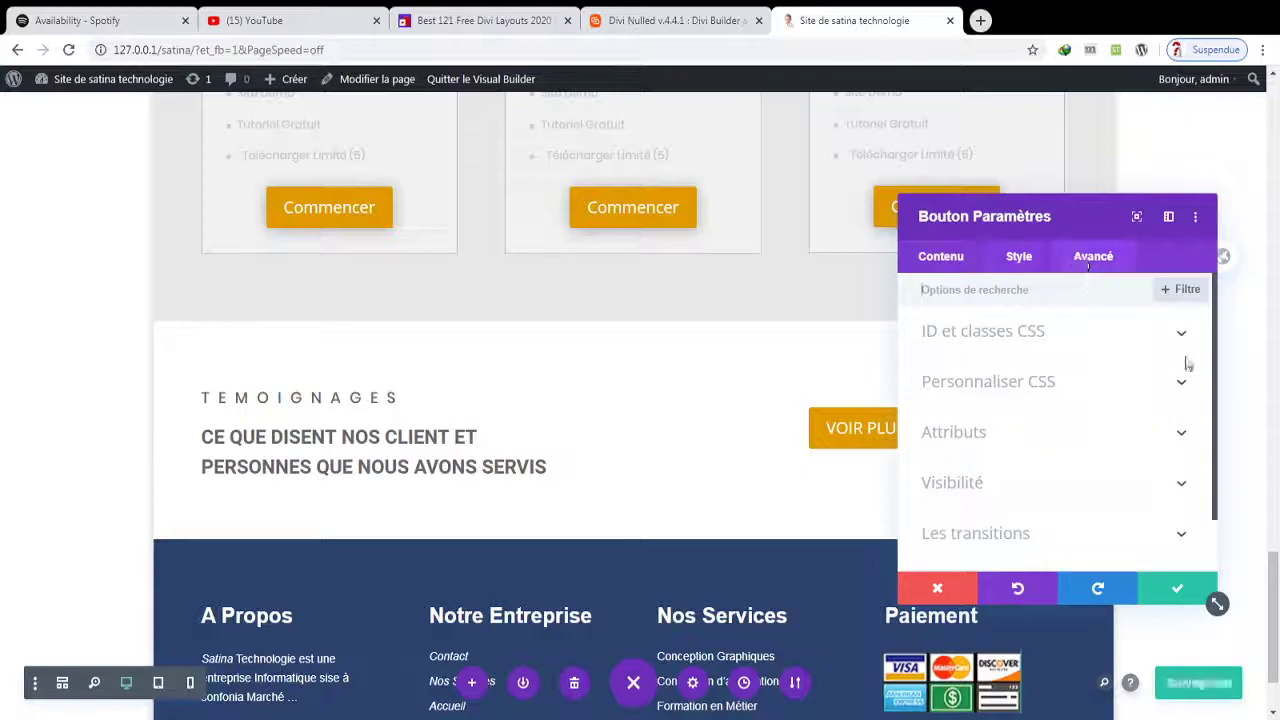
{"action": "left_click_drag", "start_coordinate": [1214, 368], "coordinate": [1217, 525]}
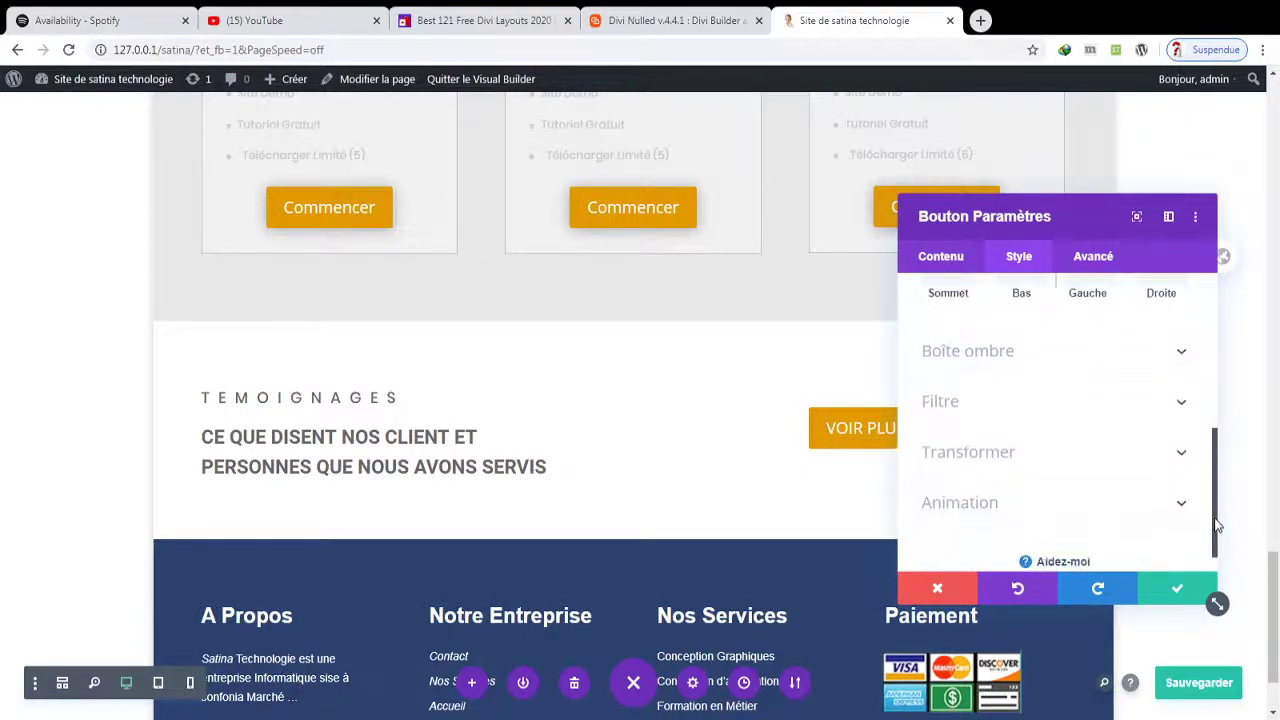
{"action": "left_click", "coordinate": [1114, 356]}
{"action": "left_click", "coordinate": [1034, 385]}
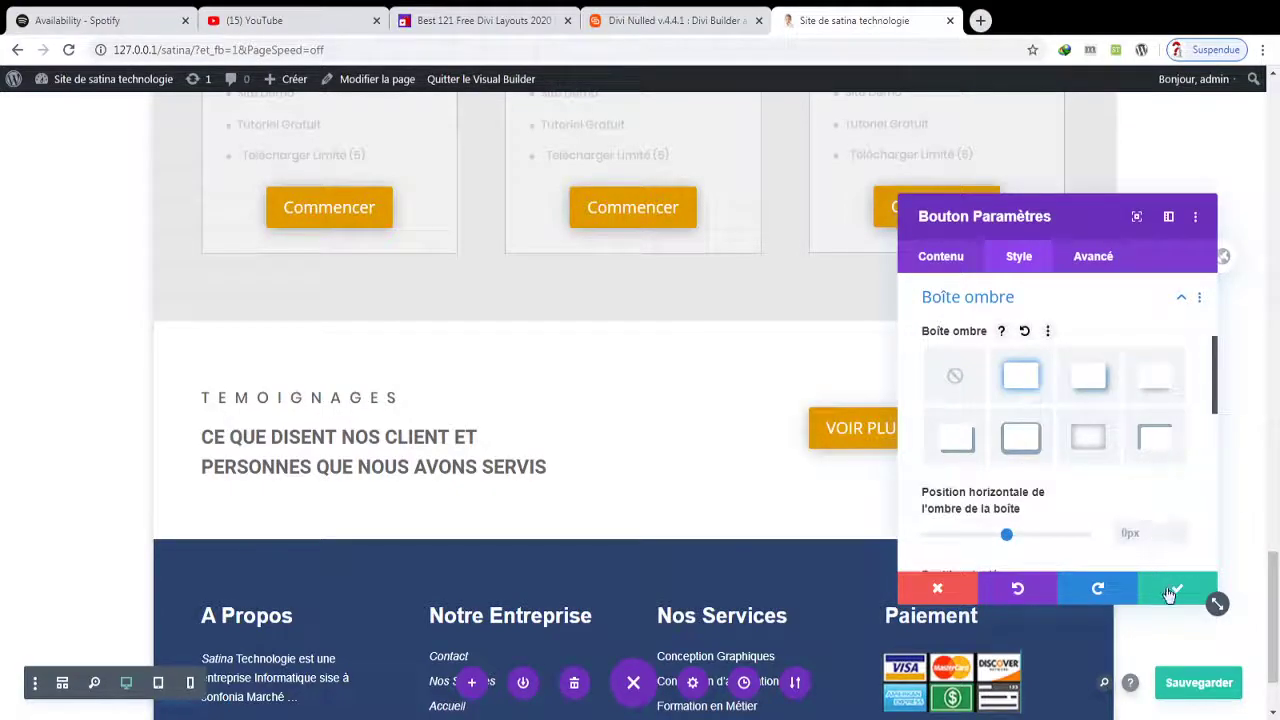
{"action": "left_click", "coordinate": [1168, 590]}
{"action": "left_click", "coordinate": [1181, 688]}
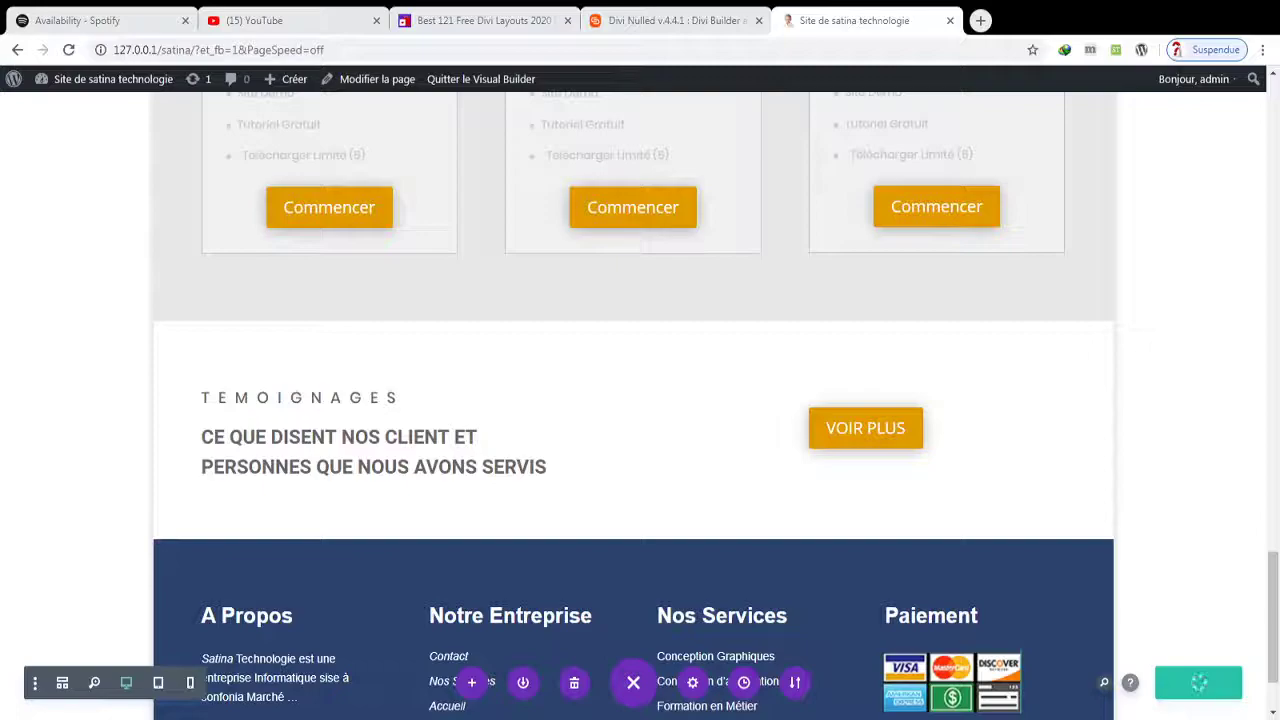
- Insert a new row below the TEMOIGNAGES heading row and set its layout to three equal columns
{"action": "left_click", "coordinate": [632, 493]}
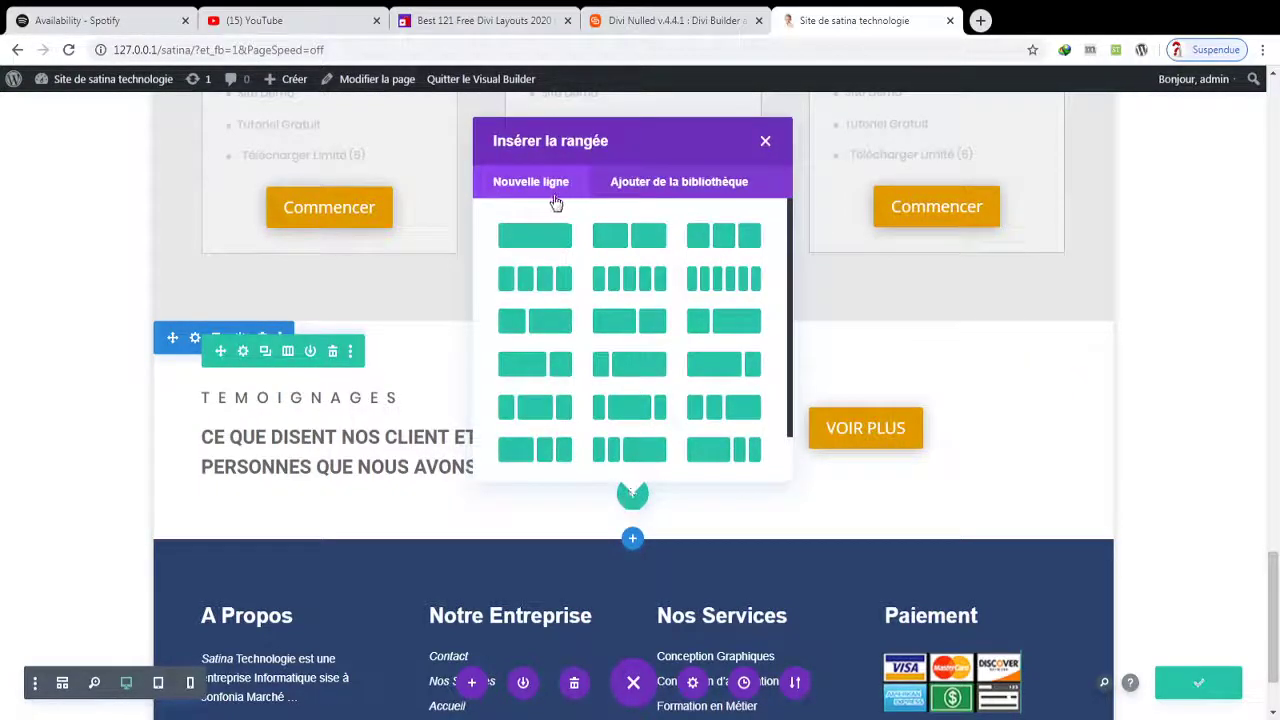
{"action": "left_click", "coordinate": [542, 232]}
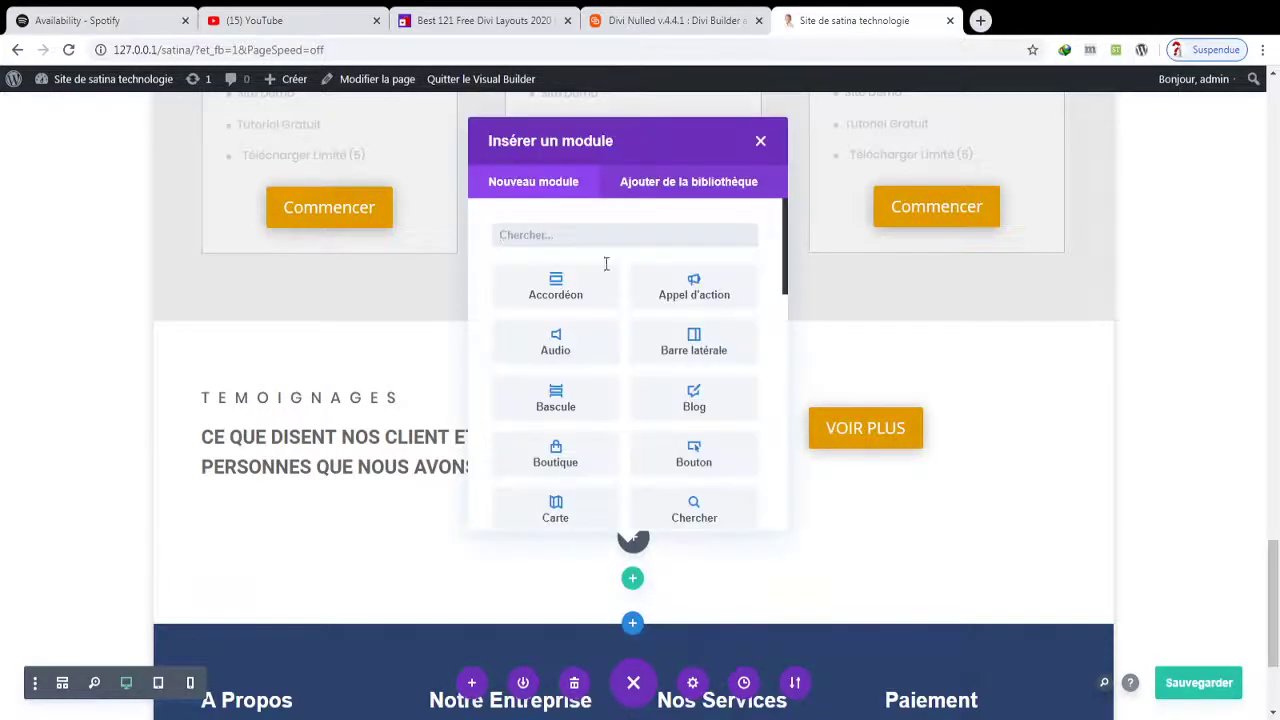
{"action": "left_click", "coordinate": [760, 141]}
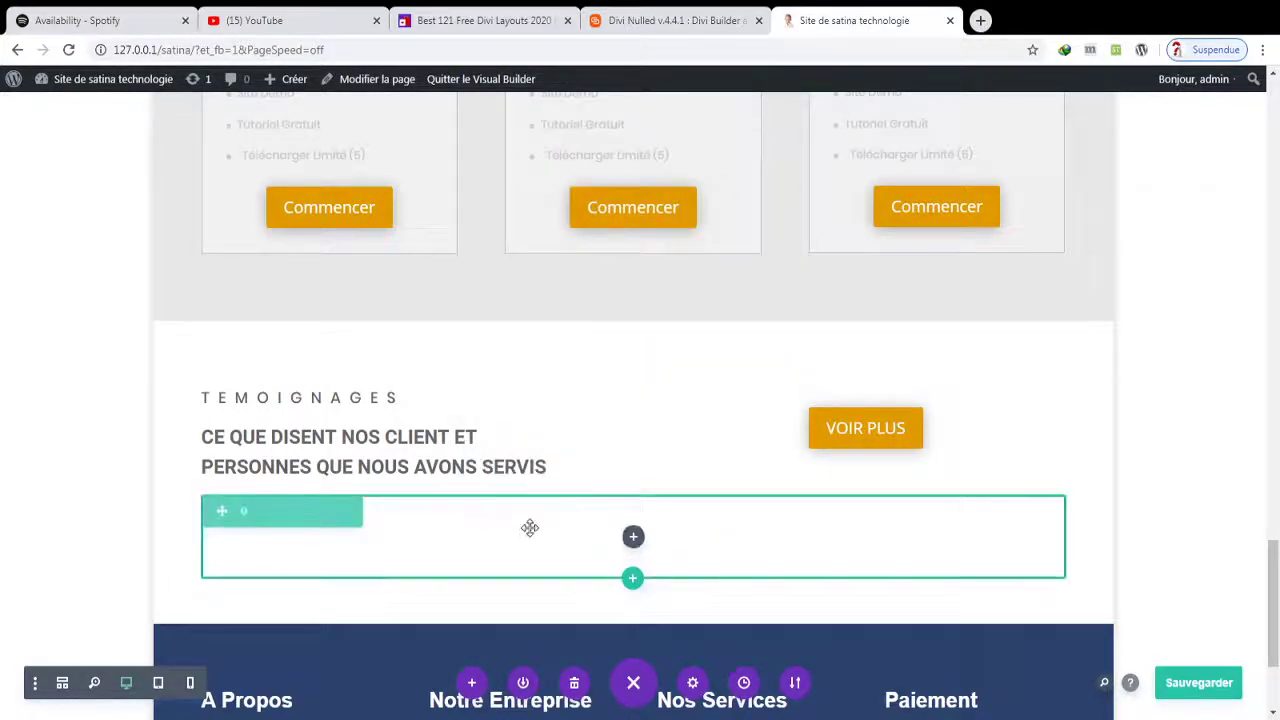
{"action": "left_click", "coordinate": [288, 513]}
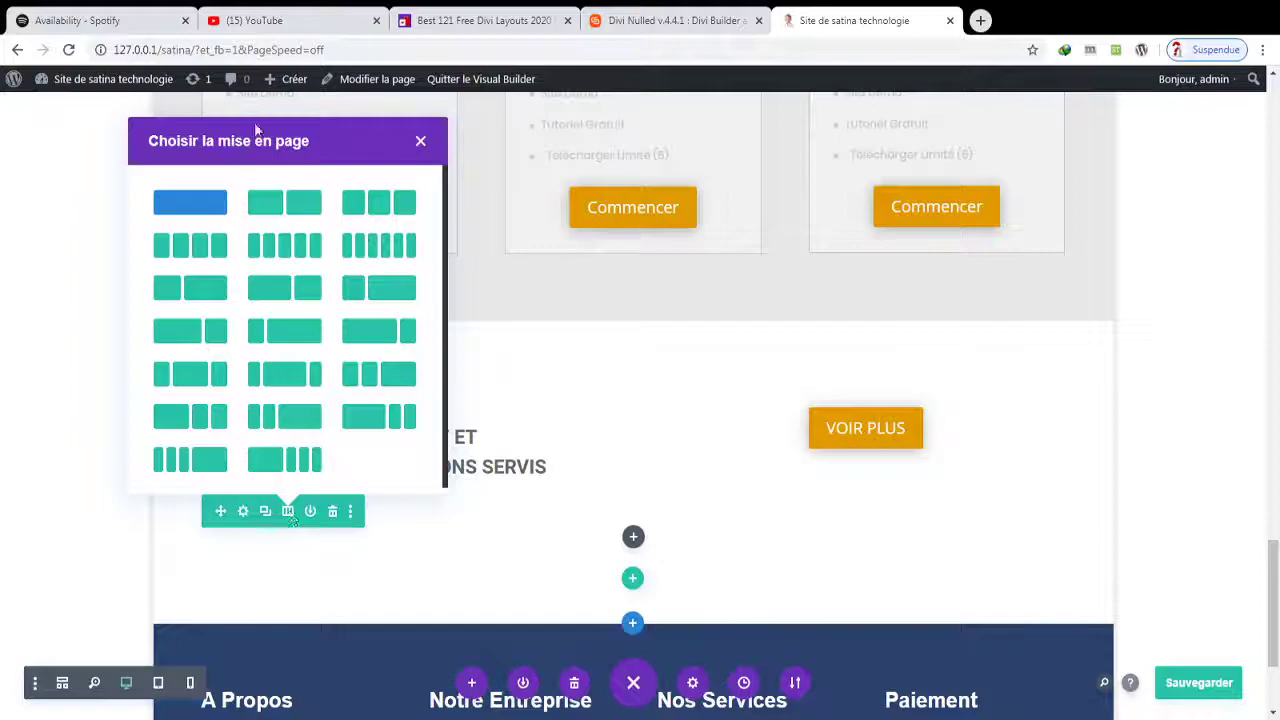
{"action": "left_click", "coordinate": [386, 207]}
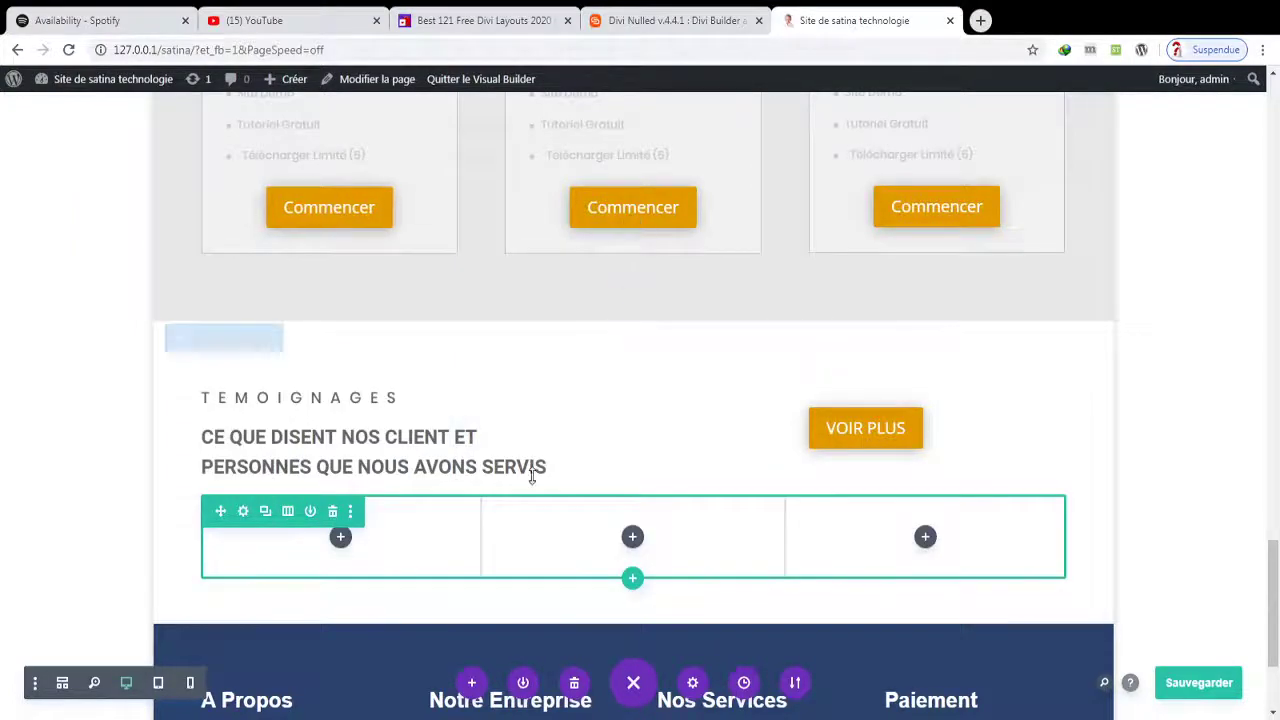
- Insert a Témoignage module in the first column of the new three-column row
{"action": "left_click", "coordinate": [340, 545]}
{"action": "type", "text": "TEMOI"}
{"action": "key", "text": "BackSpace"}
{"action": "key", "text": "BackSpace"}
{"action": "key", "text": "BackSpace"}
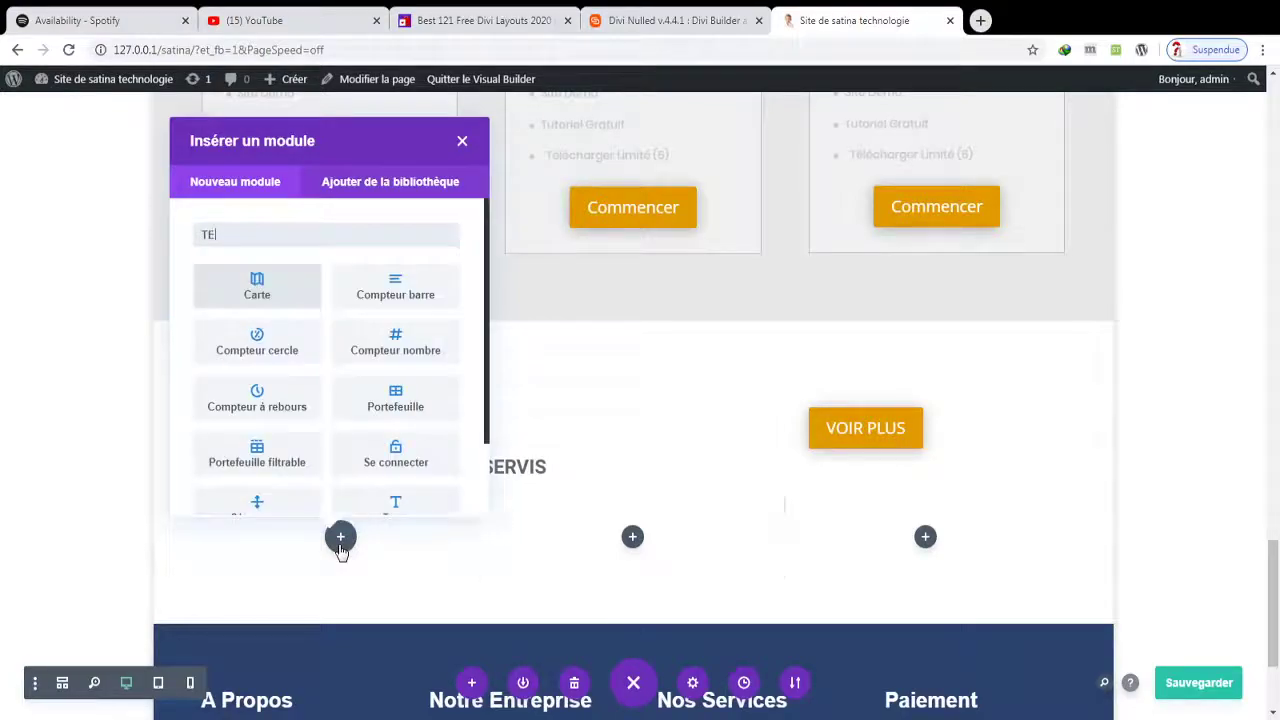
{"action": "key", "text": "BackSpace"}
{"action": "type", "text": "É"}
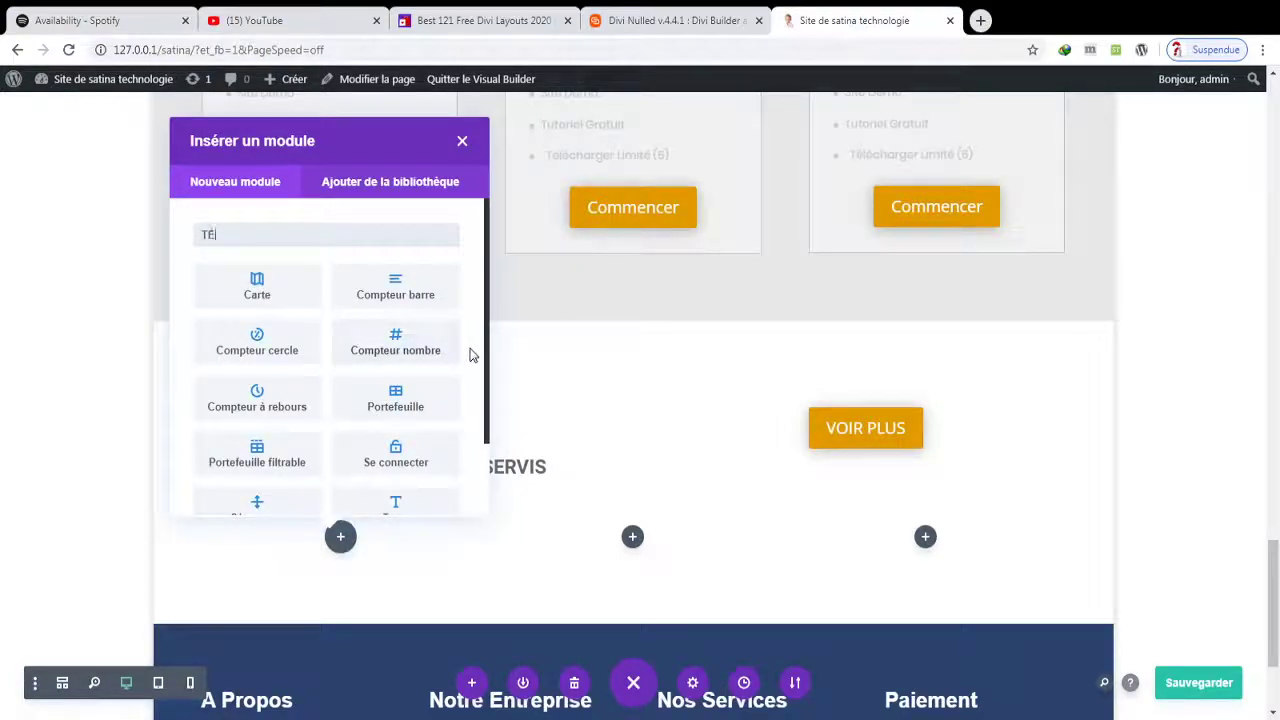
{"action": "left_click_drag", "start_coordinate": [490, 347], "coordinate": [485, 297]}
{"action": "left_click", "coordinate": [254, 234]}
{"action": "key", "text": "BackSpace"}
{"action": "key", "text": "BackSpace"}
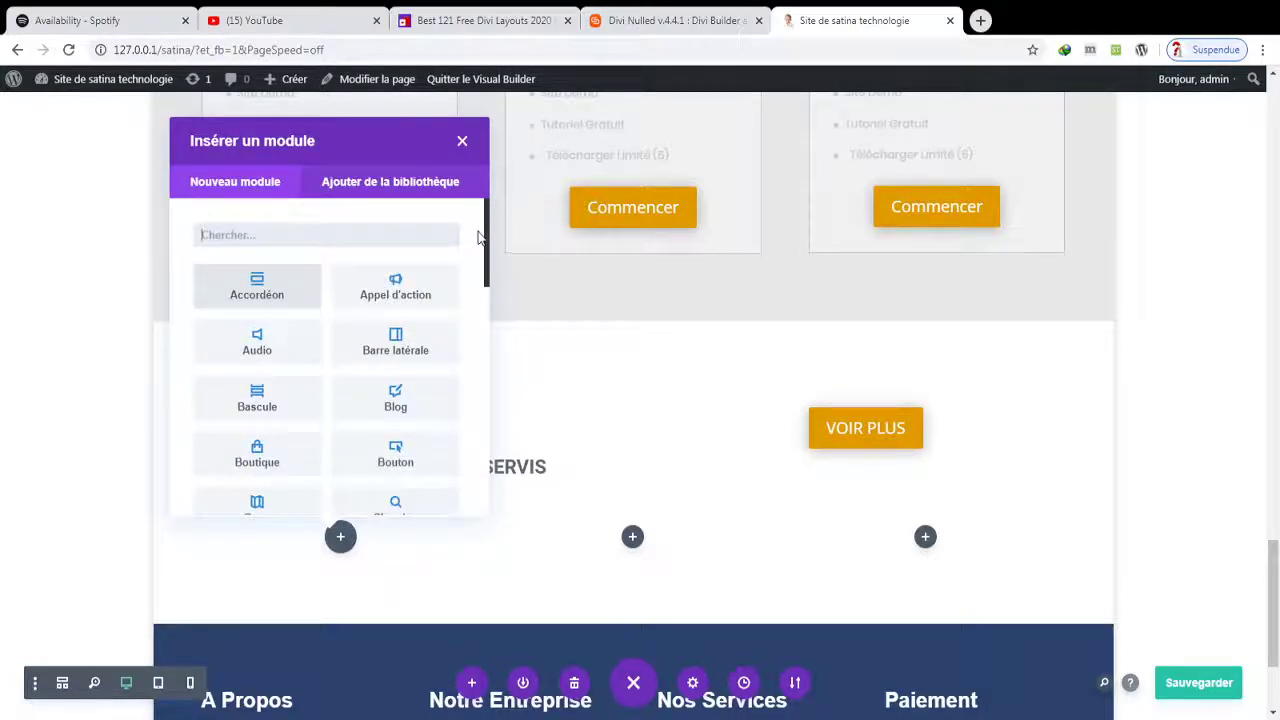
{"action": "left_click_drag", "start_coordinate": [486, 237], "coordinate": [519, 474]}
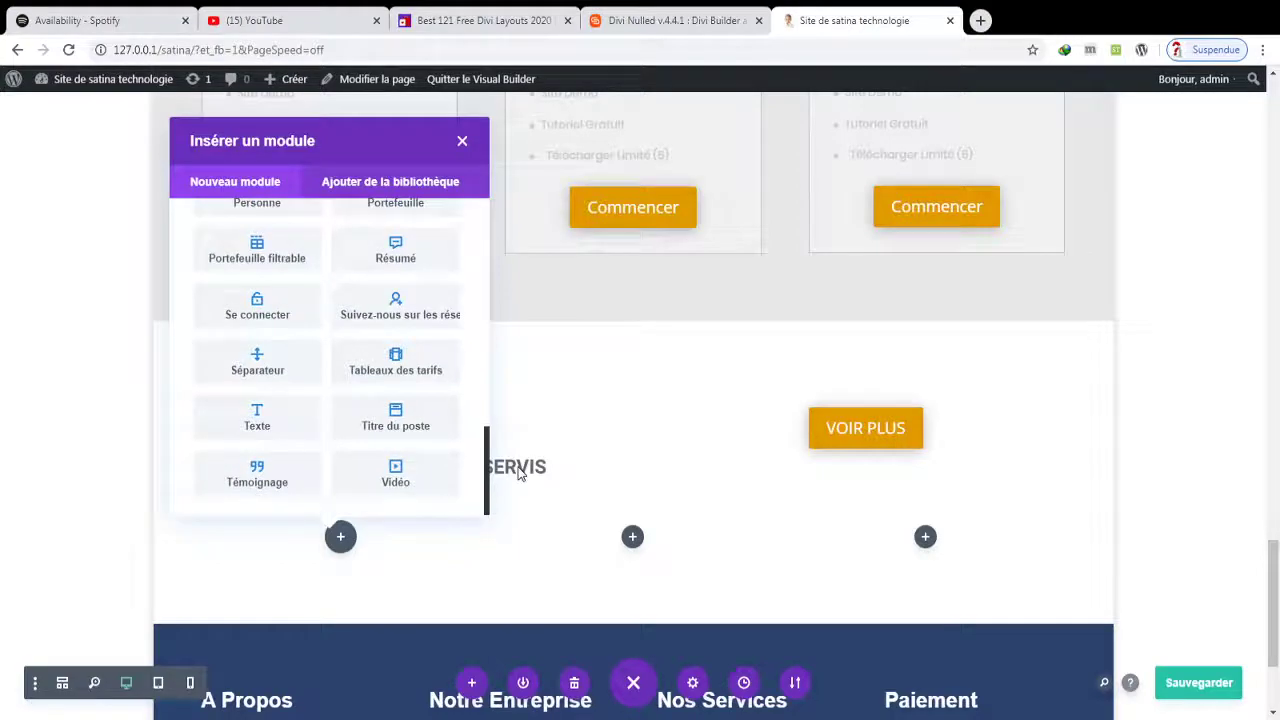
{"action": "left_click", "coordinate": [257, 476]}
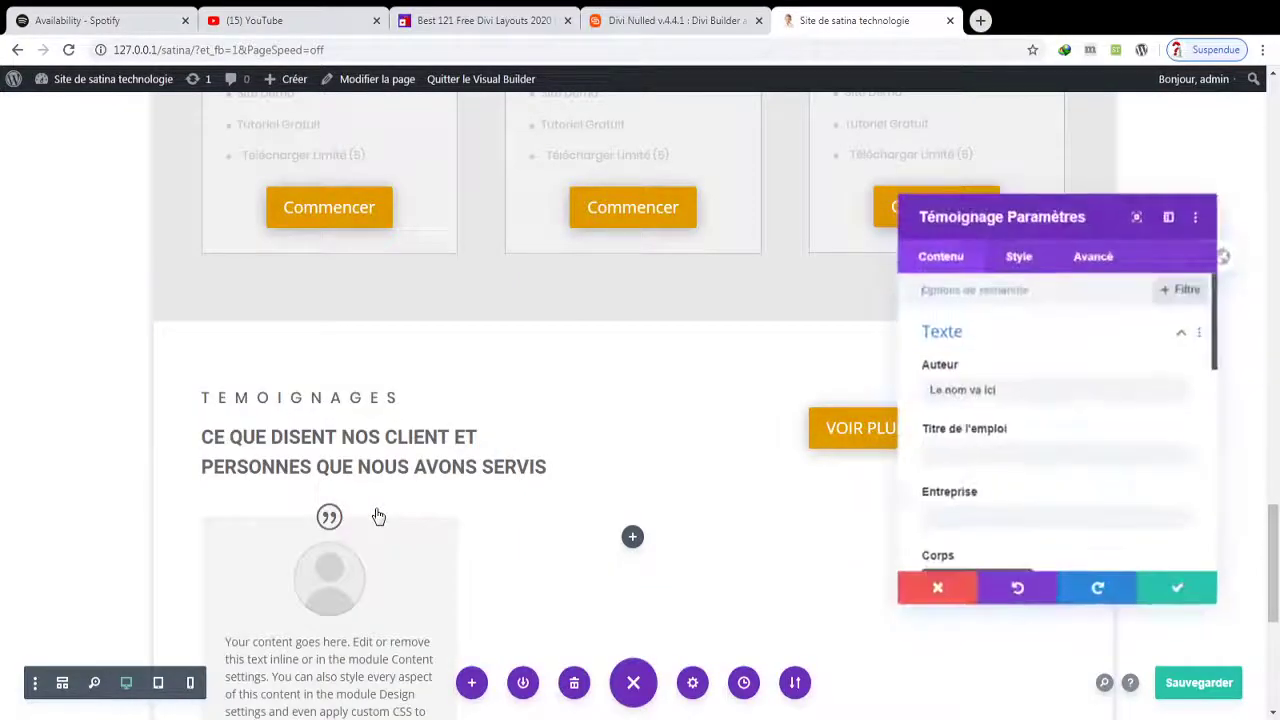
- Fill in the testimonial author's full name and set the job title to Directeur Général
{"action": "left_click_drag", "start_coordinate": [1006, 393], "coordinate": [873, 405]}
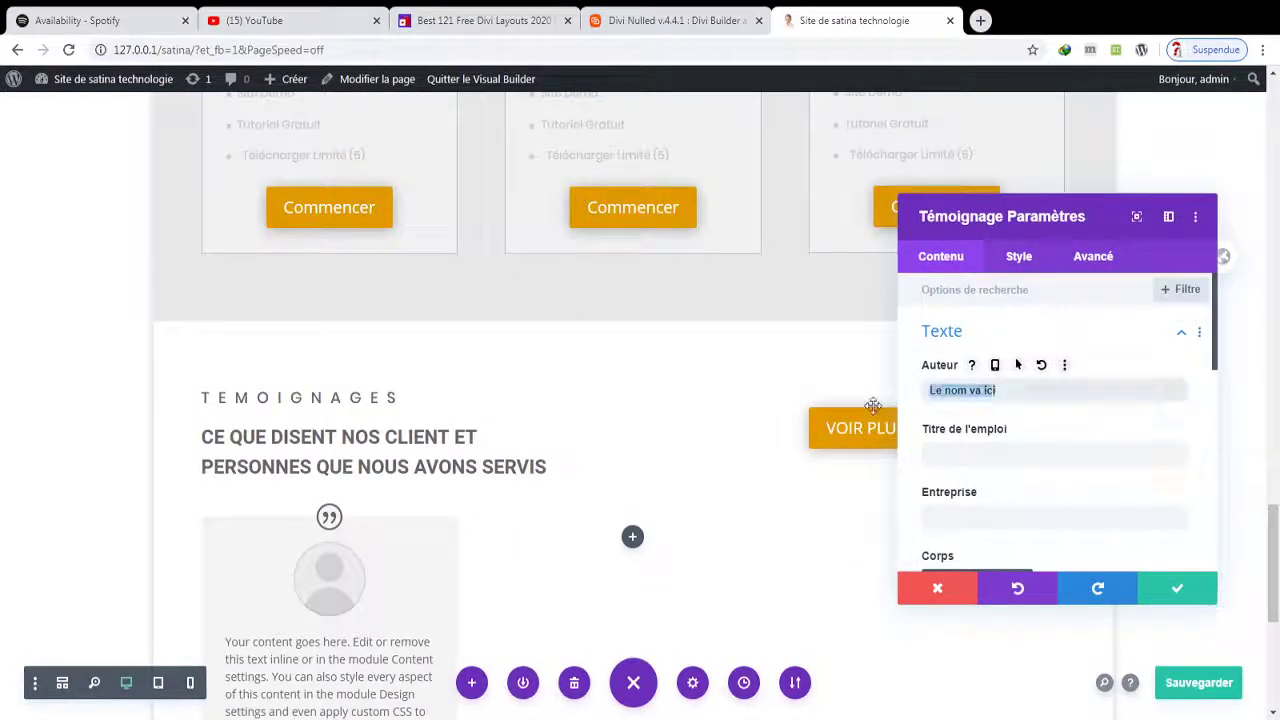
{"action": "type", "text": "mA"}
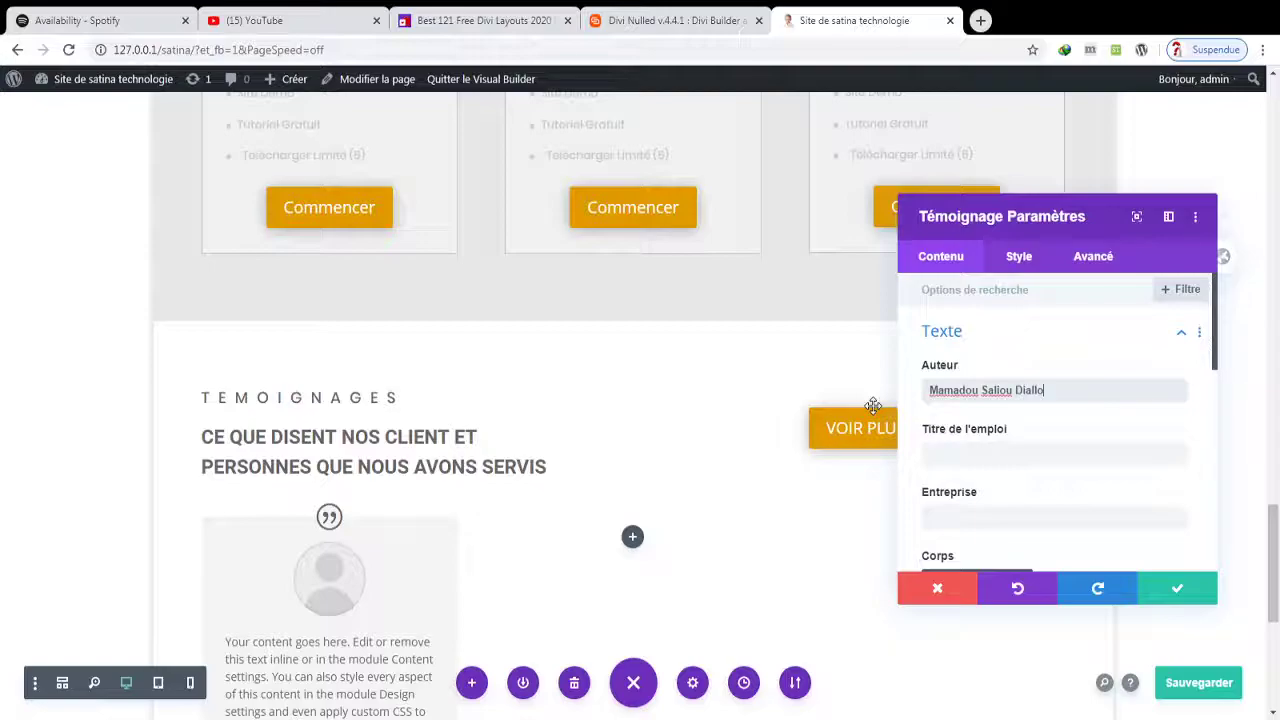
{"action": "left_click", "coordinate": [954, 452]}
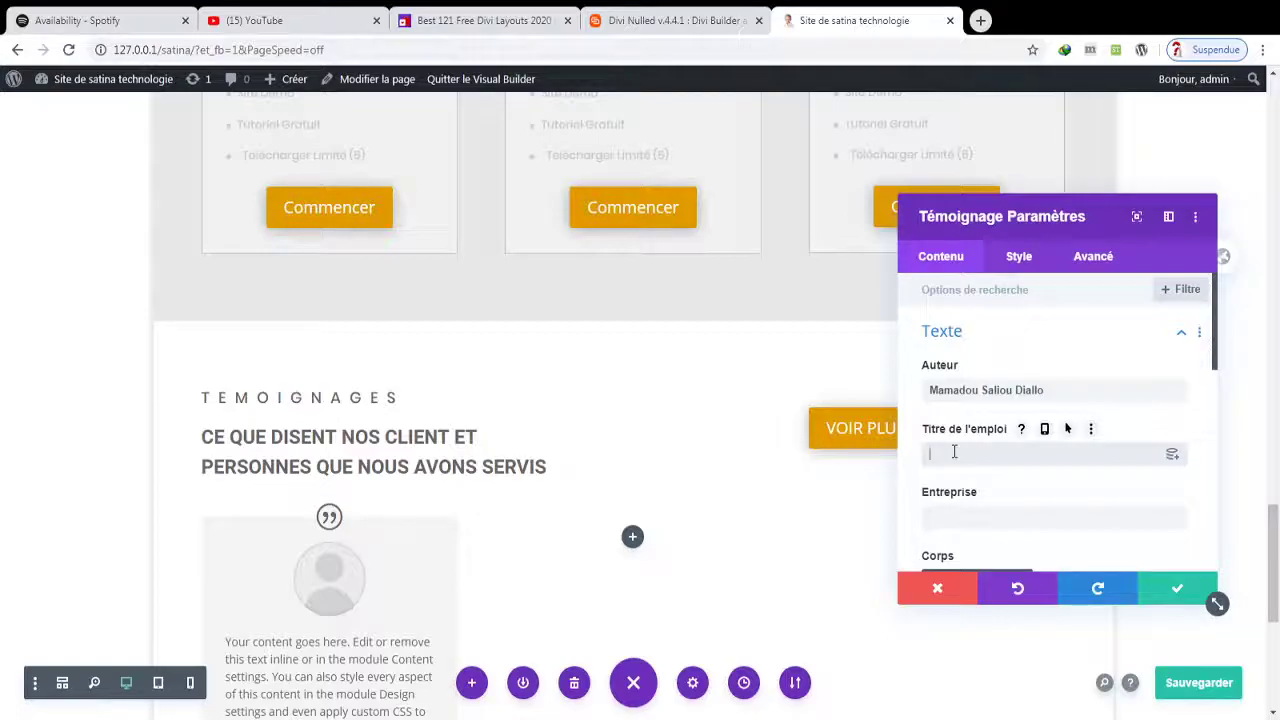
{"action": "type", "text": "Directeur Général"}
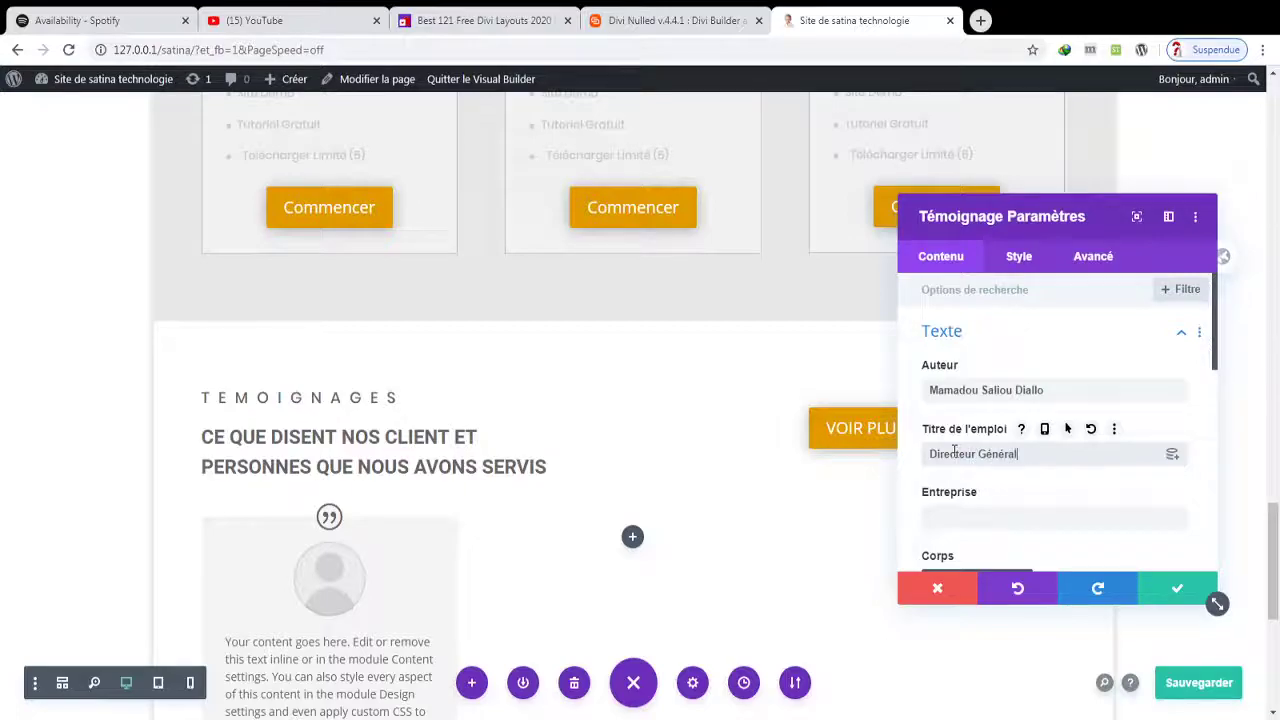
- Set the testimonial's company name to Satina Technologie
{"action": "left_click", "coordinate": [1090, 512]}
{"action": "type", "text": "Sat"}
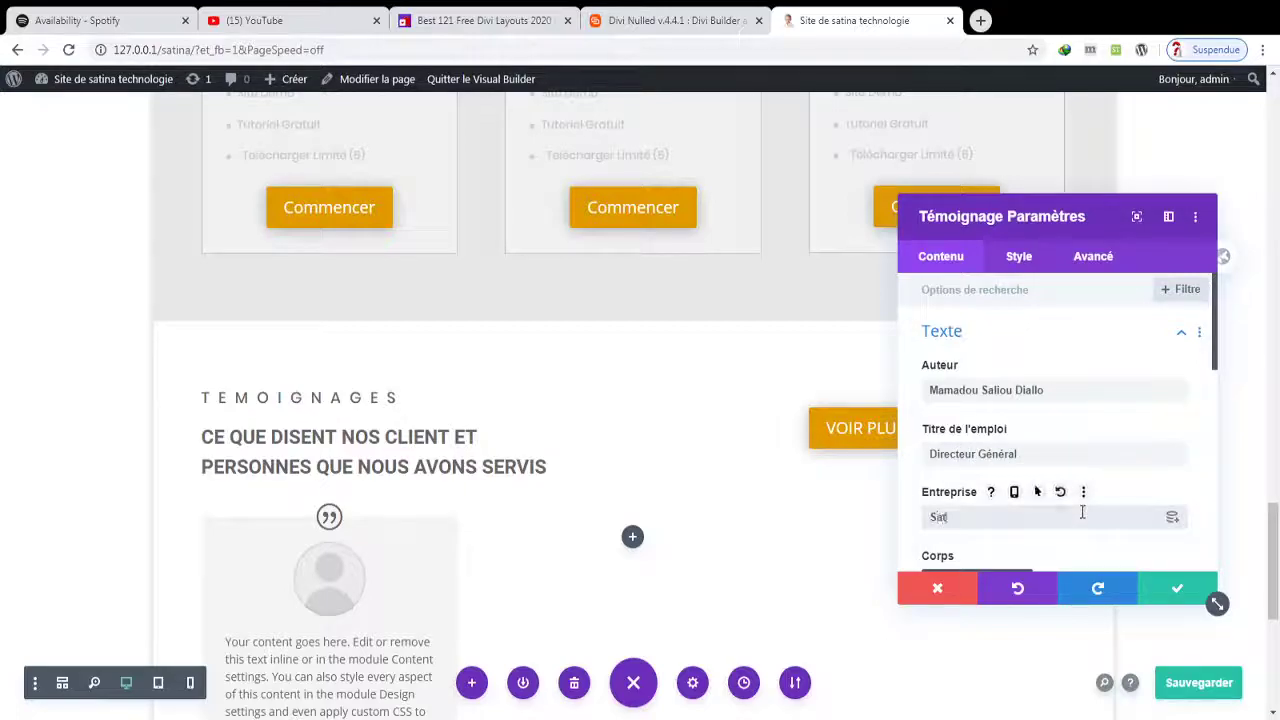
{"action": "type", "text": "ina TE"}
{"action": "key", "text": "BackSpace"}
{"action": "key", "text": "BackSpace"}
{"action": "type", "text": "Echno"}
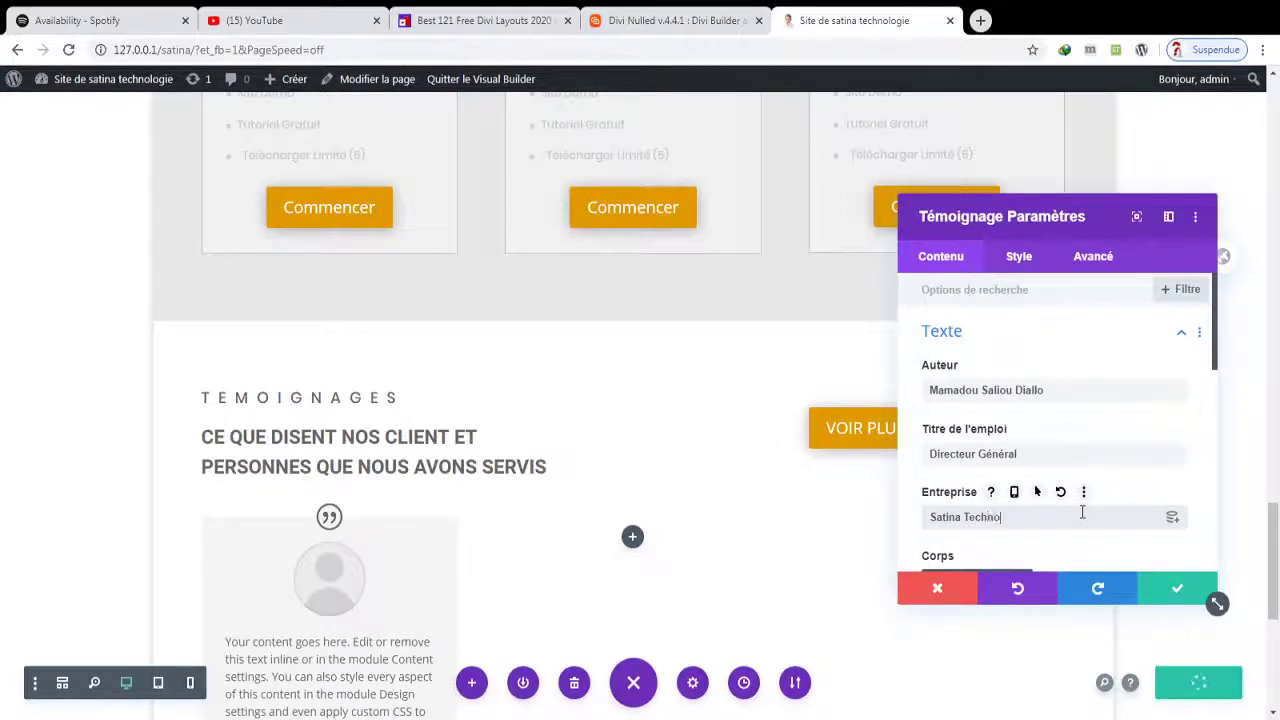
{"action": "type", "text": "logie"}
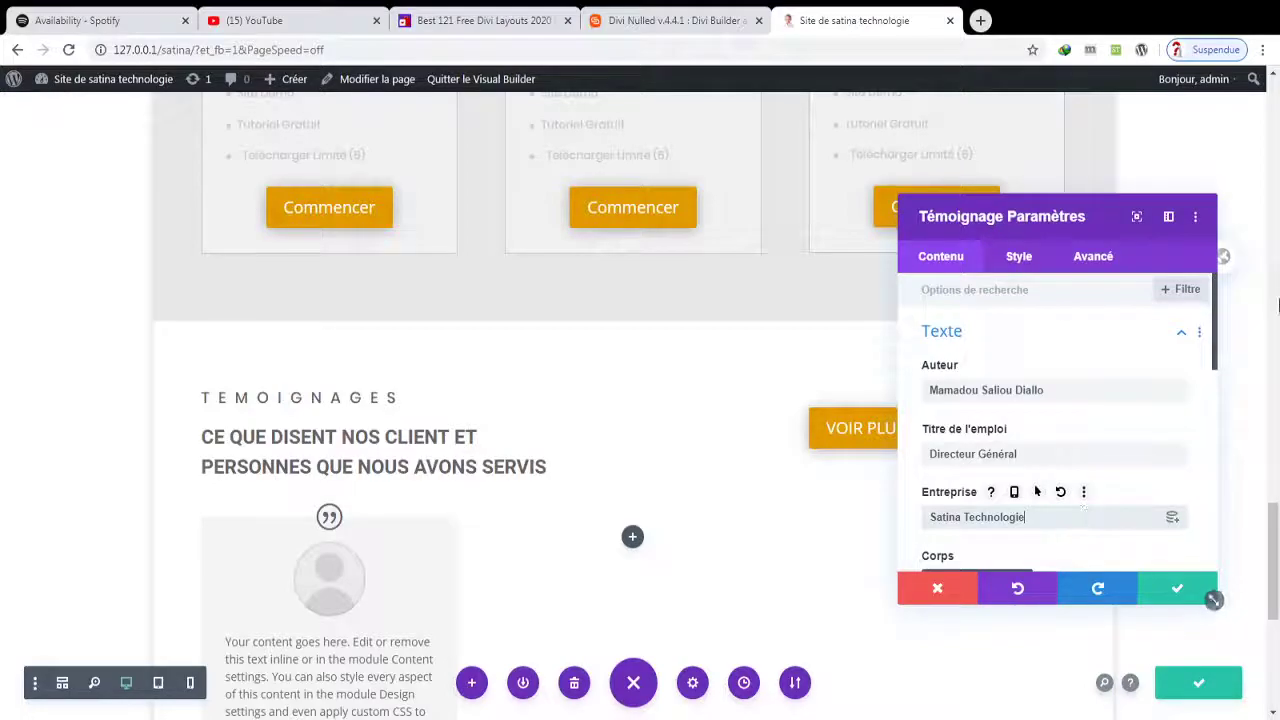
- Replace the testimonial body with "Ils sont les meilleurs dans leurs Domaines du Numériques et je sollicite que vous leurs confiez votre Projet Informatique." and save the page
{"action": "left_click_drag", "start_coordinate": [1213, 336], "coordinate": [1228, 428]}
{"action": "triple_click", "coordinate": [1108, 472]}
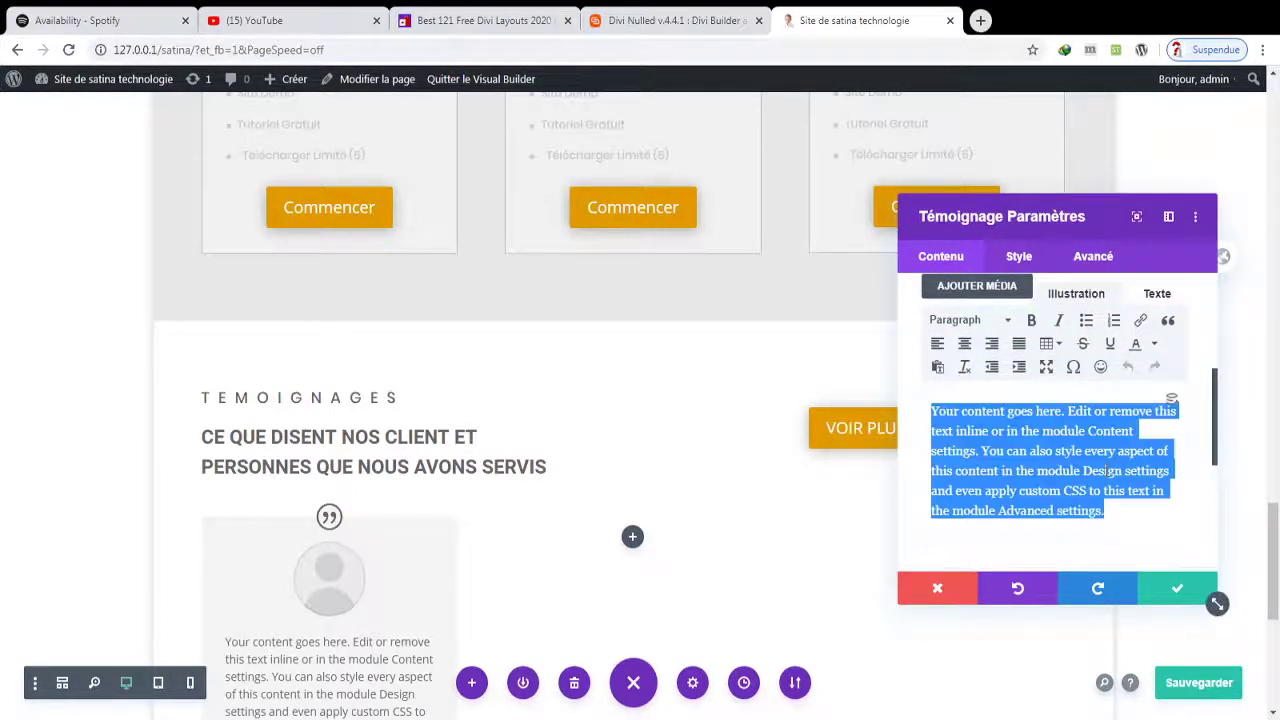
{"action": "key", "text": "BackSpace"}
{"action": "type", "text": "Ils"}
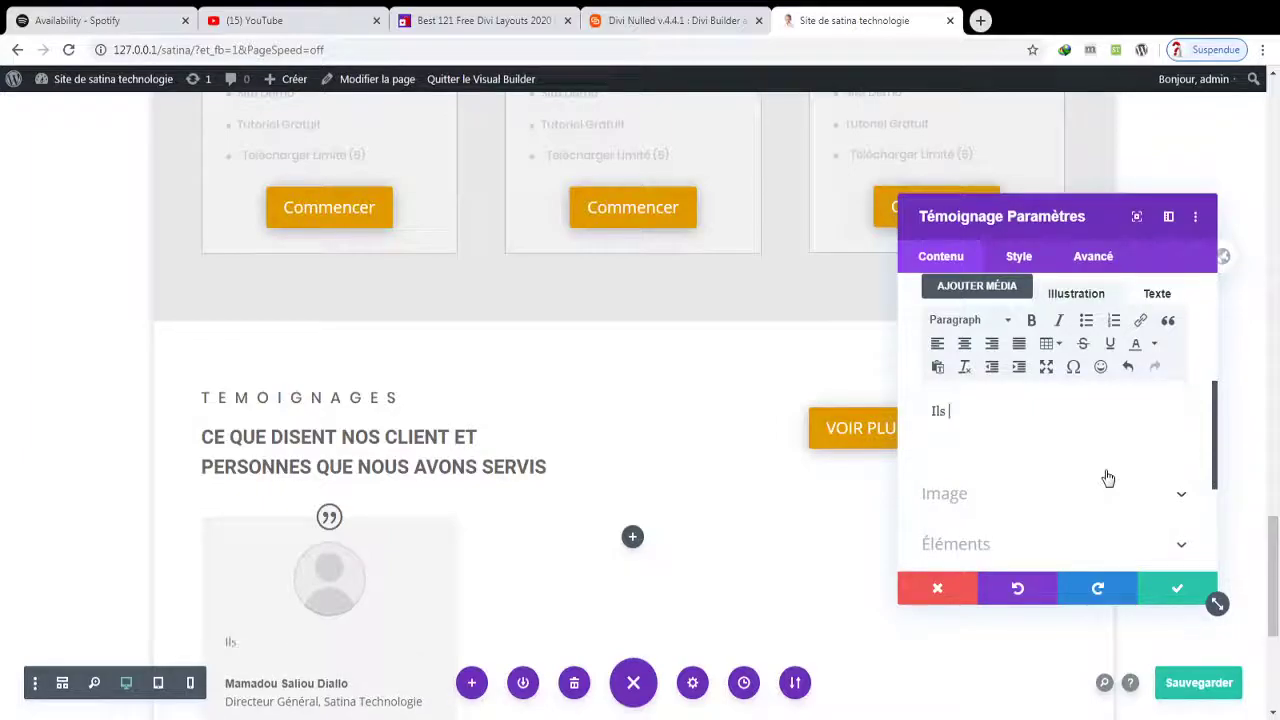
{"action": "type", "text": " sont les meilleurs"}
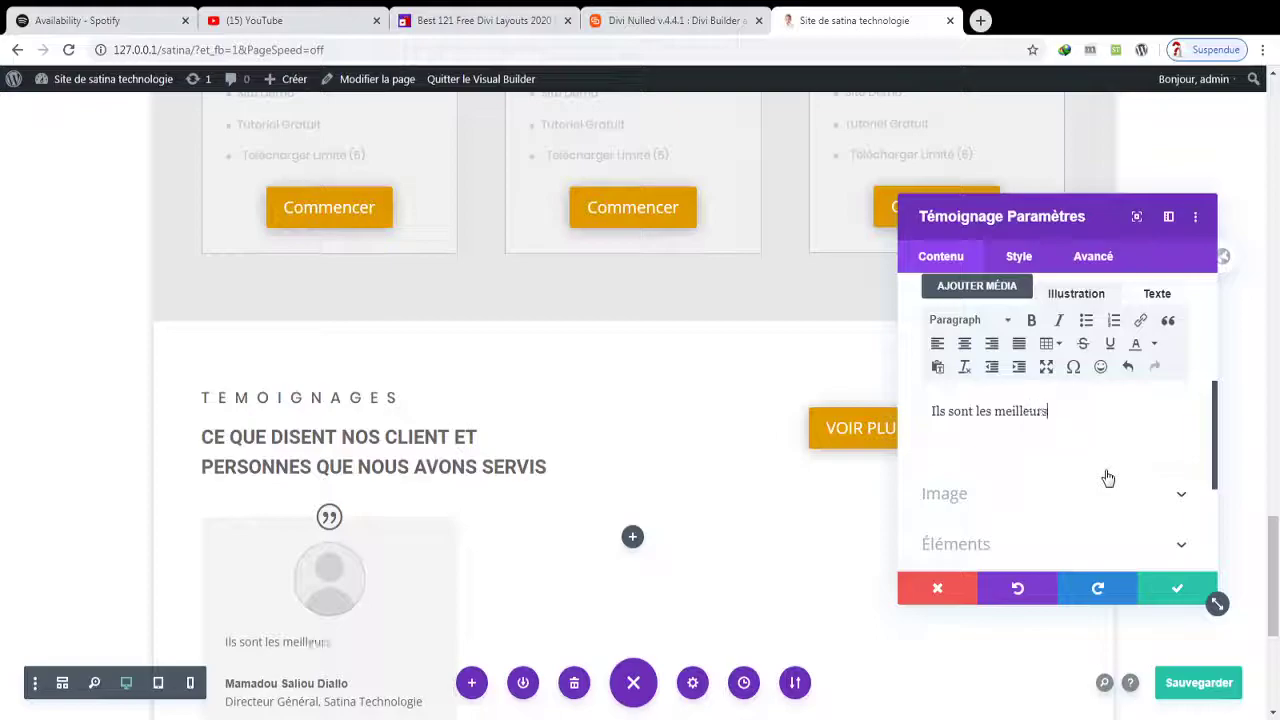
{"action": "type", "text": " dans leurs Domaines d"}
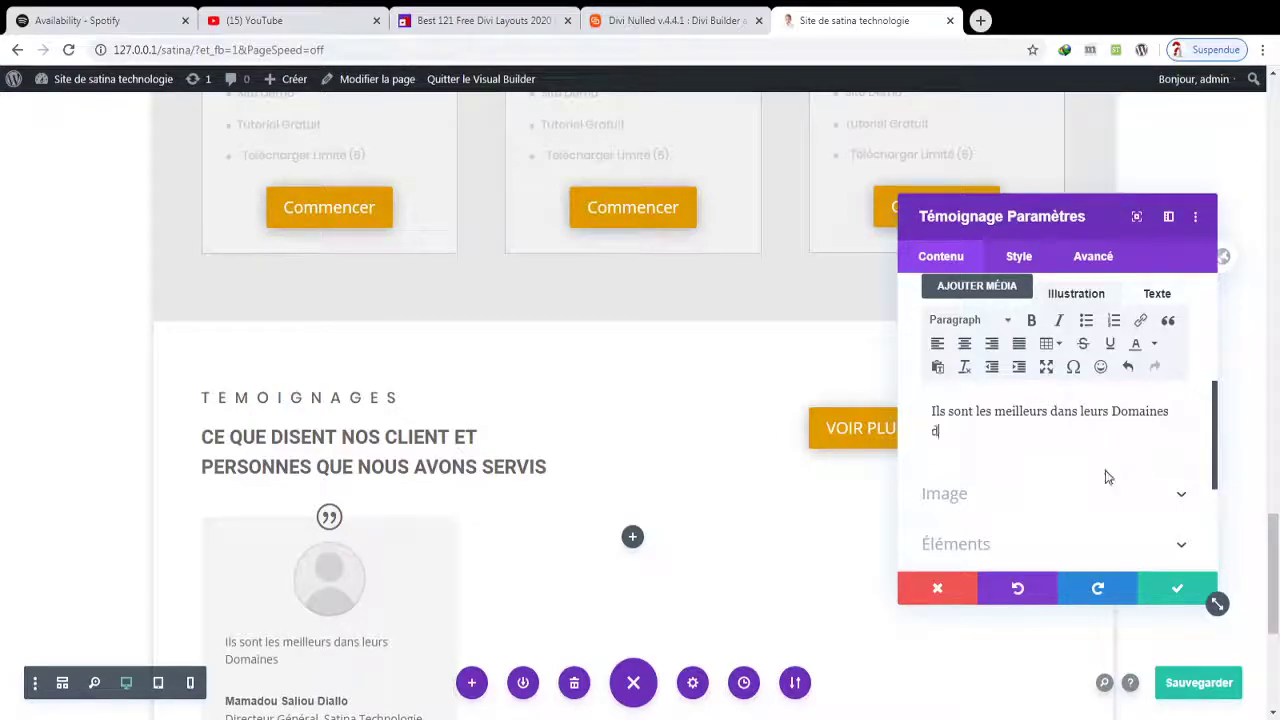
{"action": "type", "text": "u Numérique"}
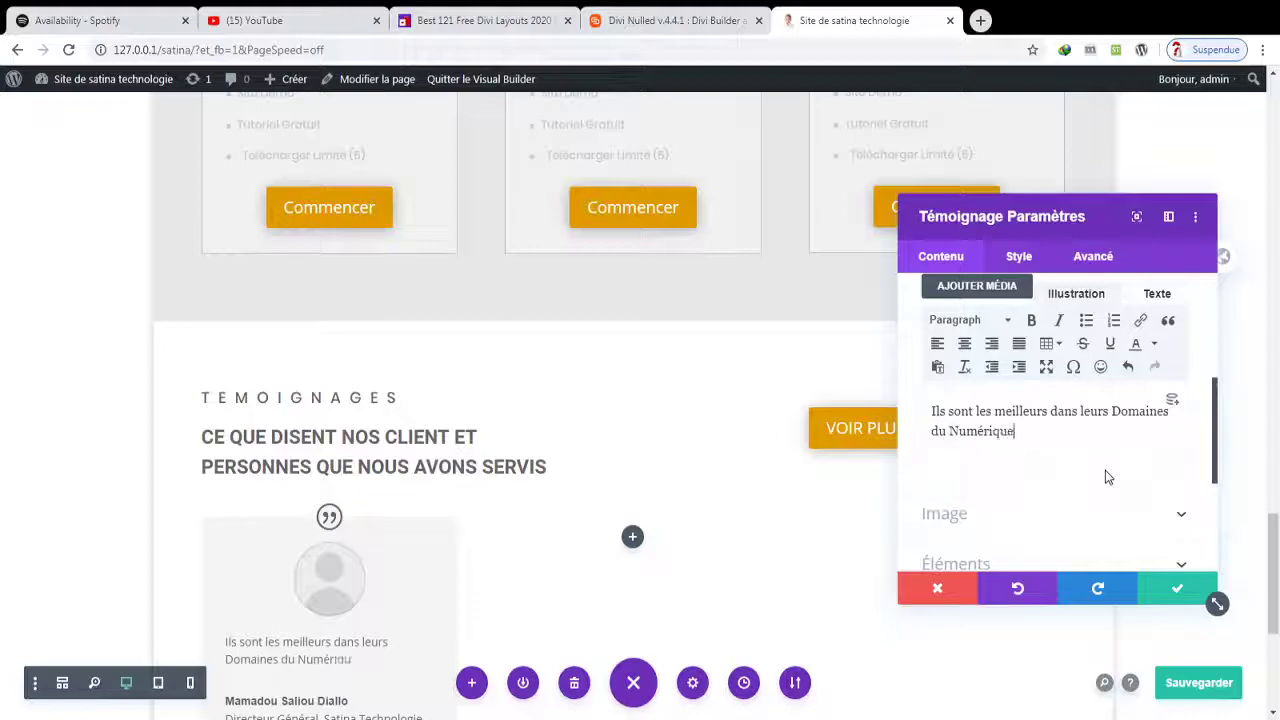
{"action": "type", "text": "s et je solli"}
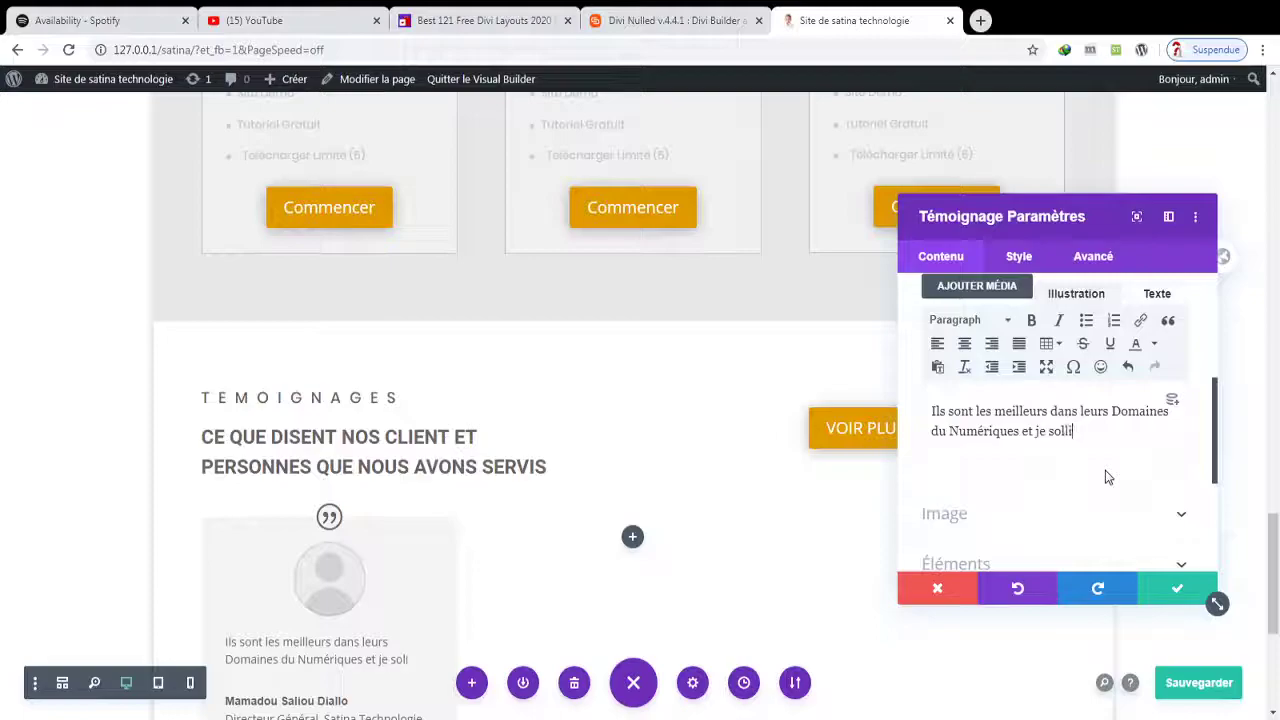
{"action": "type", "text": "cite la particip"}
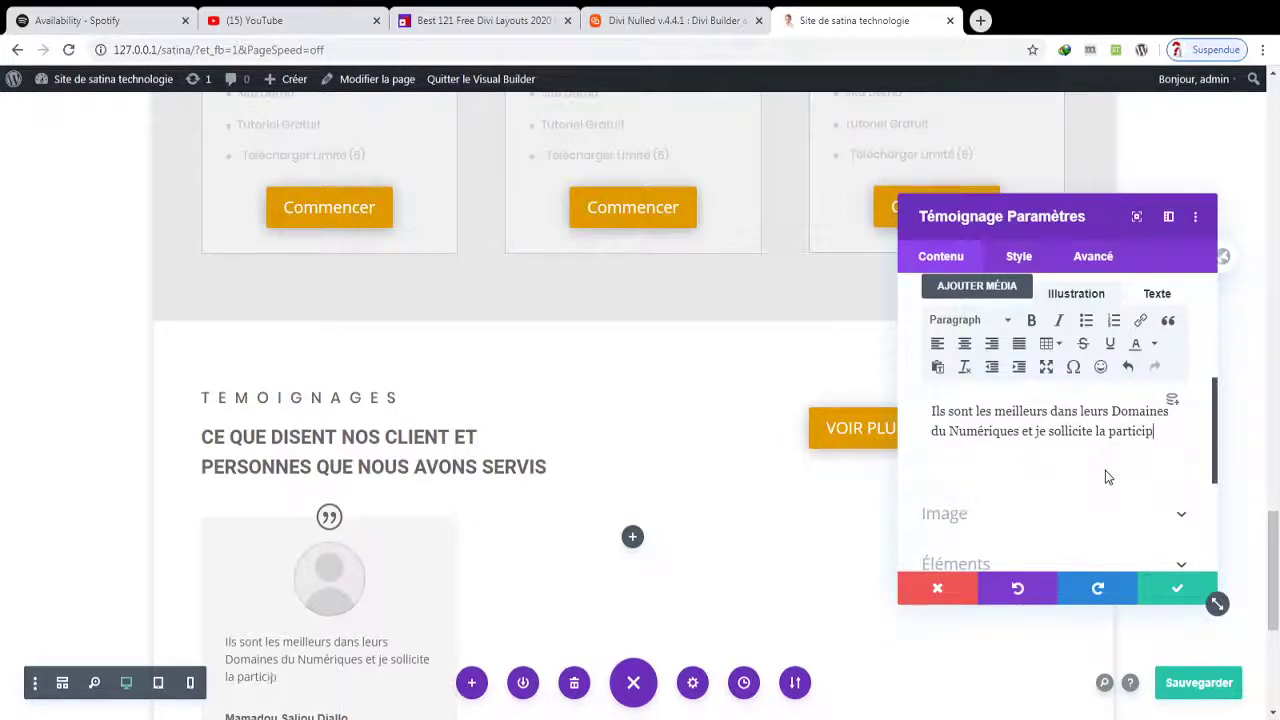
{"action": "type", "text": "ation effecti"}
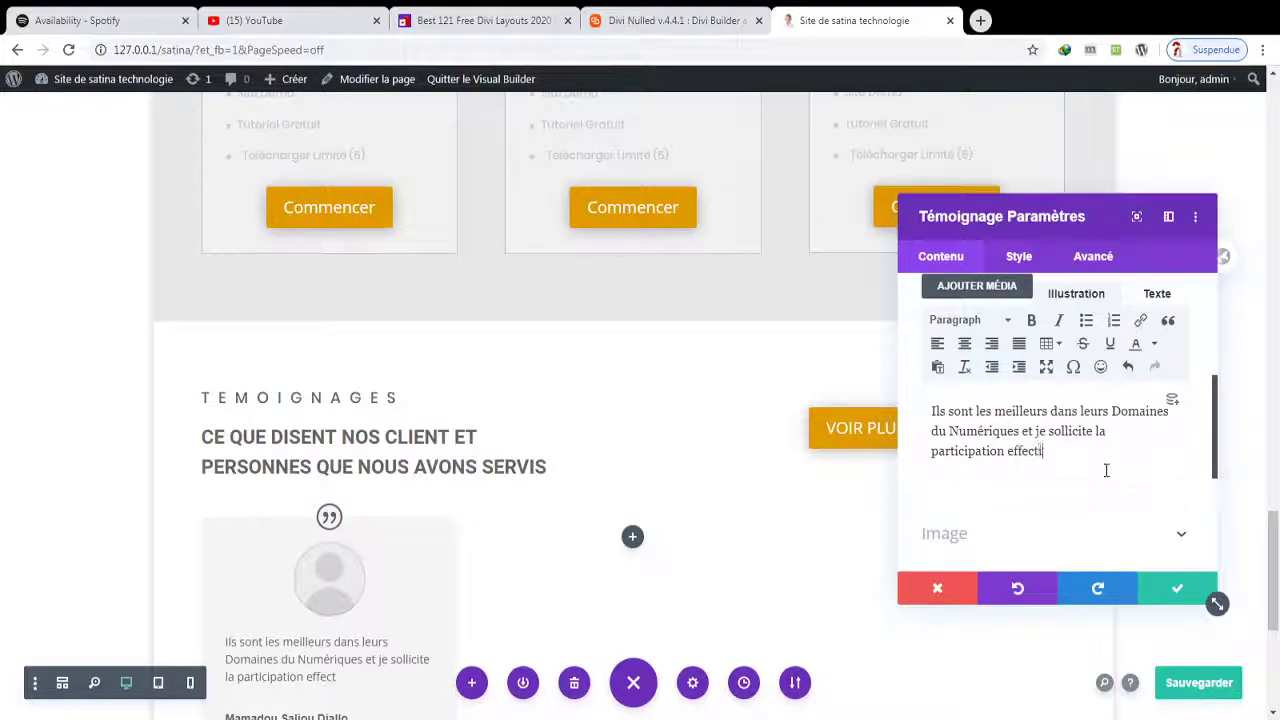
{"action": "type", "text": "ves de s"}
{"action": "key", "text": "BackSpace"}
{"action": "key", "text": "BackSpace"}
{"action": "key", "text": "BackSpace"}
{"action": "key", "text": "BackSpace"}
{"action": "key", "text": "BackSpace"}
{"action": "key", "text": "BackSpace"}
{"action": "key", "text": "BackSpace"}
{"action": "key", "text": "BackSpace"}
{"action": "key", "text": "BackSpace"}
{"action": "key", "text": "BackSpace"}
{"action": "key", "text": "BackSpace"}
{"action": "key", "text": "BackSpace"}
{"action": "key", "text": "BackSpace"}
{"action": "key", "text": "BackSpace"}
{"action": "key", "text": "BackSpace"}
{"action": "key", "text": "BackSpace"}
{"action": "key", "text": "BackSpace"}
{"action": "key", "text": "BackSpace"}
{"action": "key", "text": "BackSpace"}
{"action": "key", "text": "BackSpace"}
{"action": "key", "text": "BackSpace"}
{"action": "key", "text": "BackSpace"}
{"action": "key", "text": "BackSpace"}
{"action": "key", "text": "BackSpace"}
{"action": "key", "text": "BackSpace"}
{"action": "key", "text": "BackSpace"}
{"action": "key", "text": "BackSpace"}
{"action": "key", "text": "BackSpace"}
{"action": "type", "text": "que vous leeur"}
{"action": "key", "text": "BackSpace"}
{"action": "key", "text": "BackSpace"}
{"action": "key", "text": "BackSpace"}
{"action": "type", "text": "urs comfié"}
{"action": "key", "text": "BackSpace"}
{"action": "type", "text": "ez"}
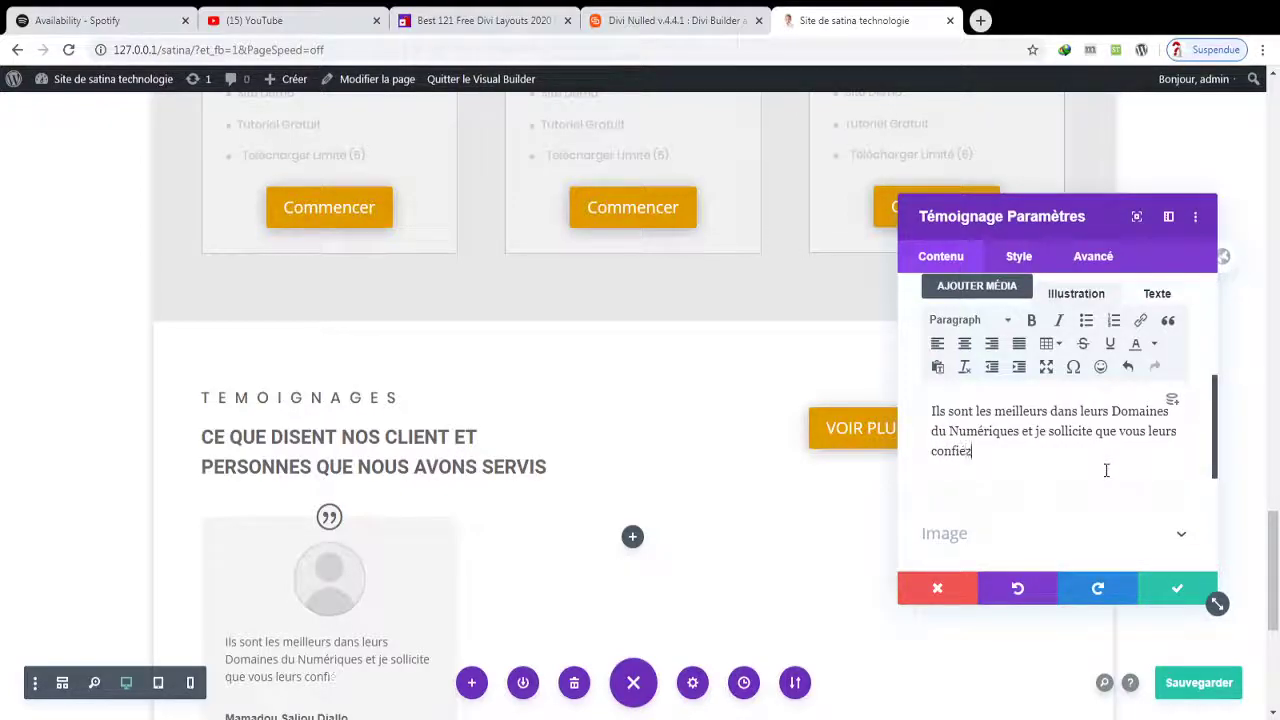
{"action": "type", "text": " votre Pro"}
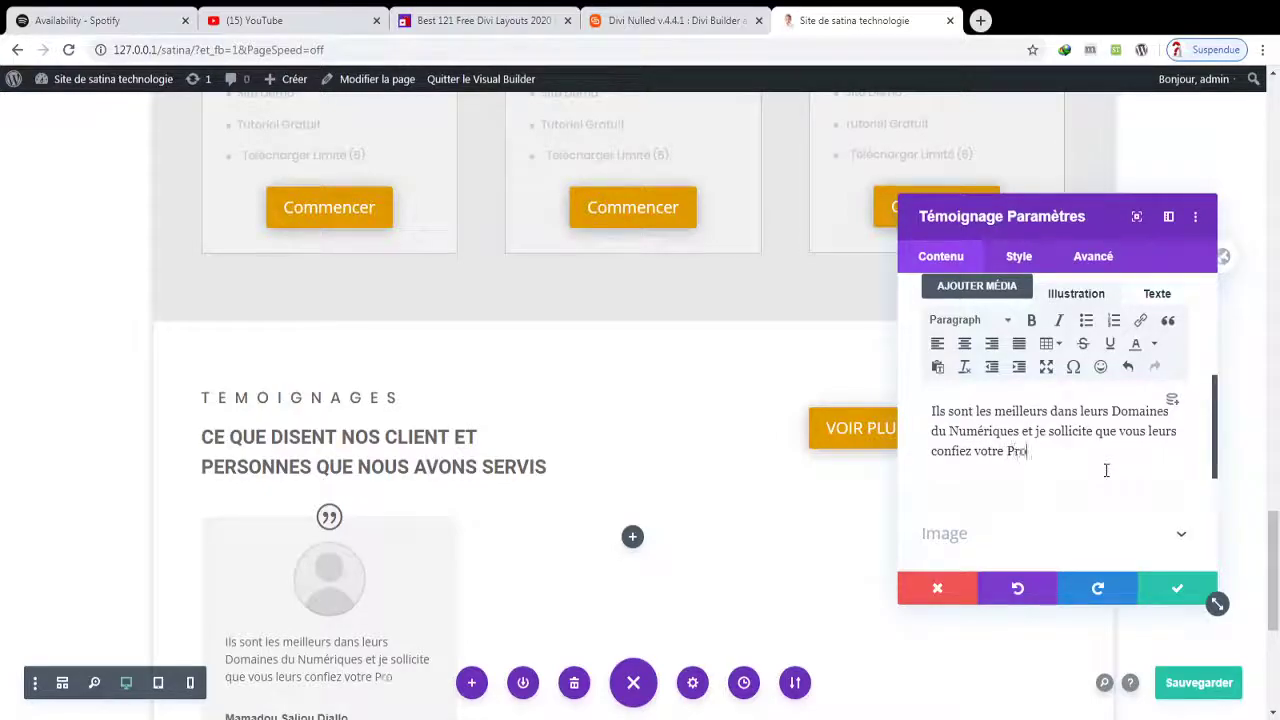
{"action": "type", "text": "jet Informatiqu"}
{"action": "key", "text": "BackSpace"}
{"action": "key", "text": "BackSpace"}
{"action": "key", "text": "BackSpace"}
{"action": "type", "text": "que"}
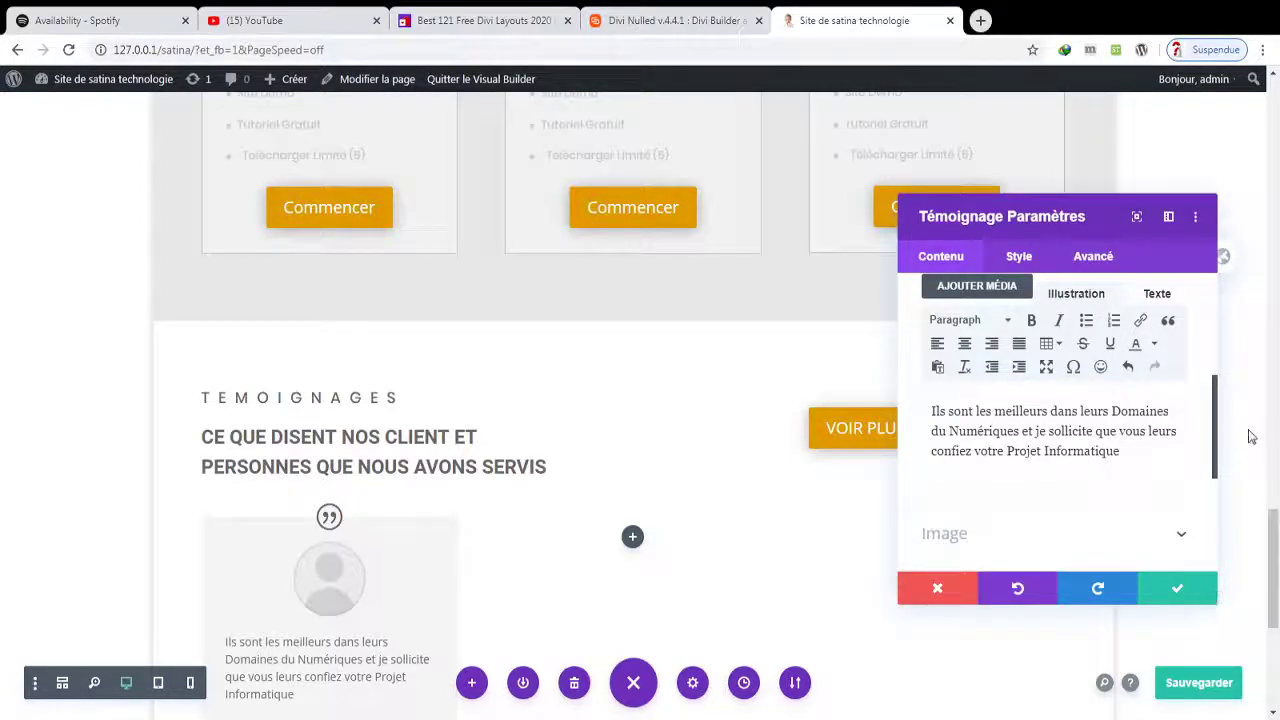
{"action": "left_click_drag", "start_coordinate": [1268, 520], "coordinate": [1275, 568]}
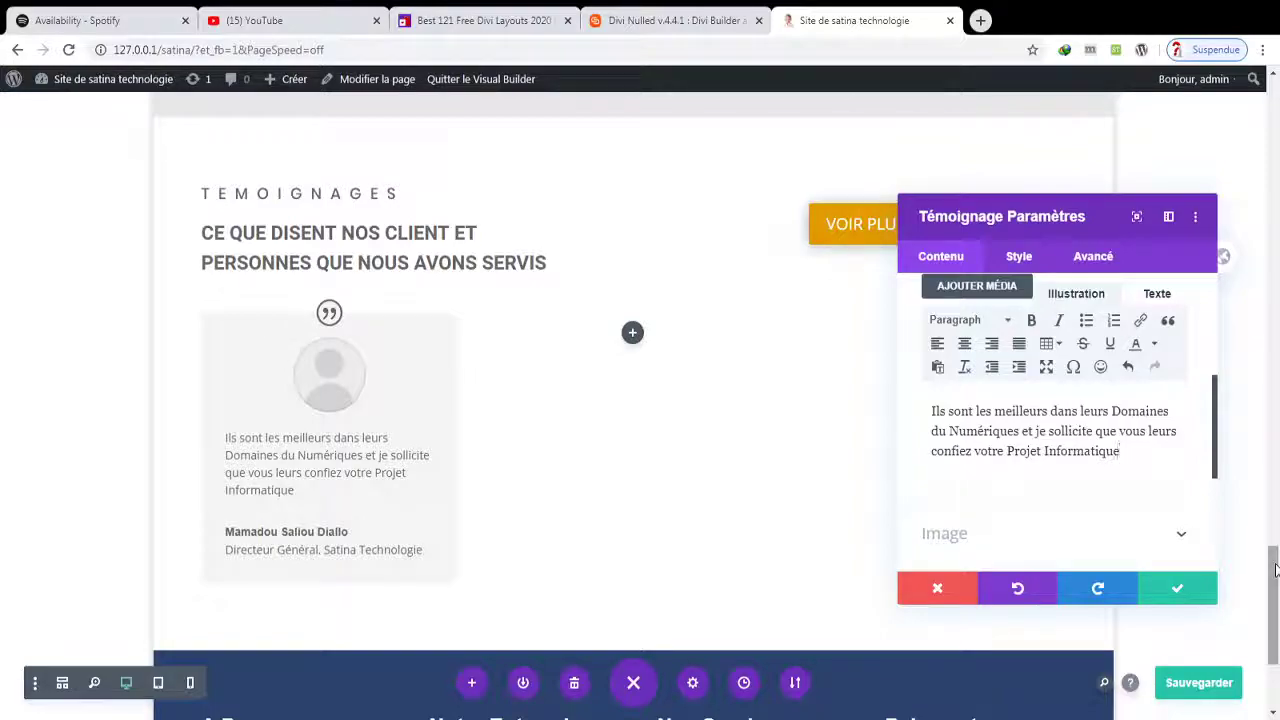
{"action": "key", "text": "ctrl+s"}
- Set the testimonial's image to the media library portrait of the boy in a white shirt
{"action": "scroll", "coordinate": [1218, 435], "scroll_direction": "down", "scroll_amount": 3}
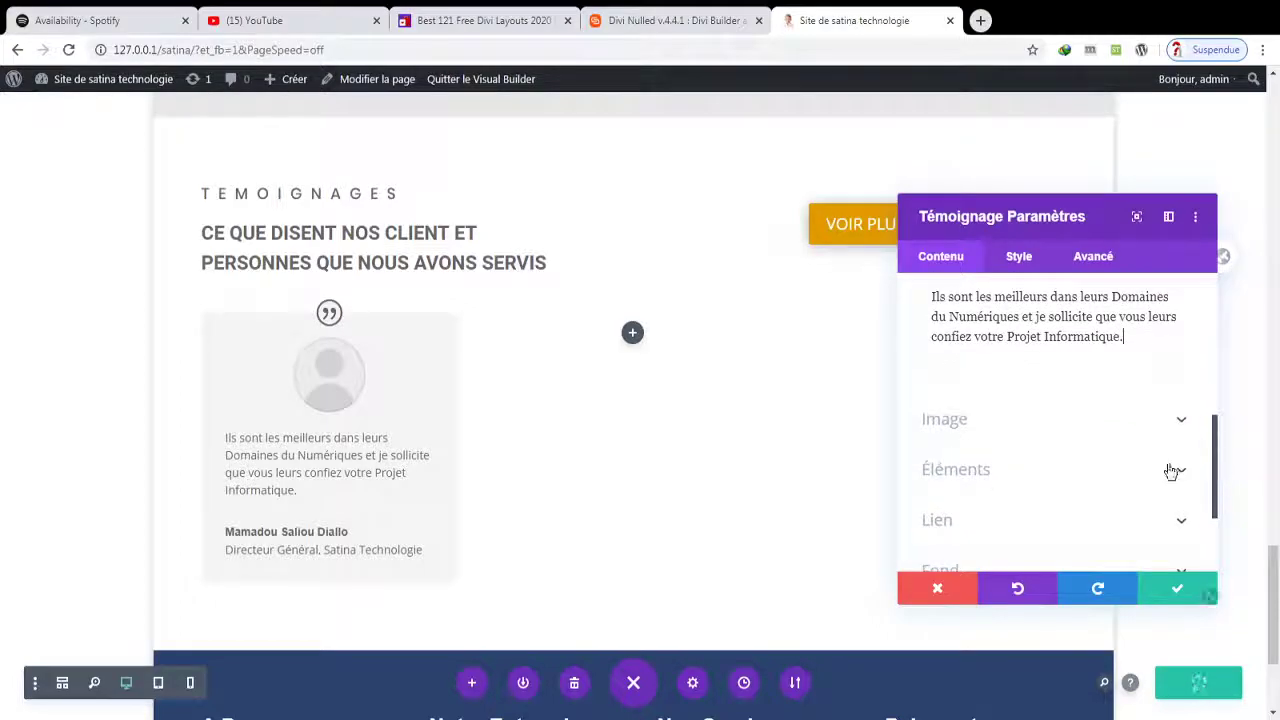
{"action": "left_click", "coordinate": [1166, 430]}
{"action": "left_click", "coordinate": [1069, 437]}
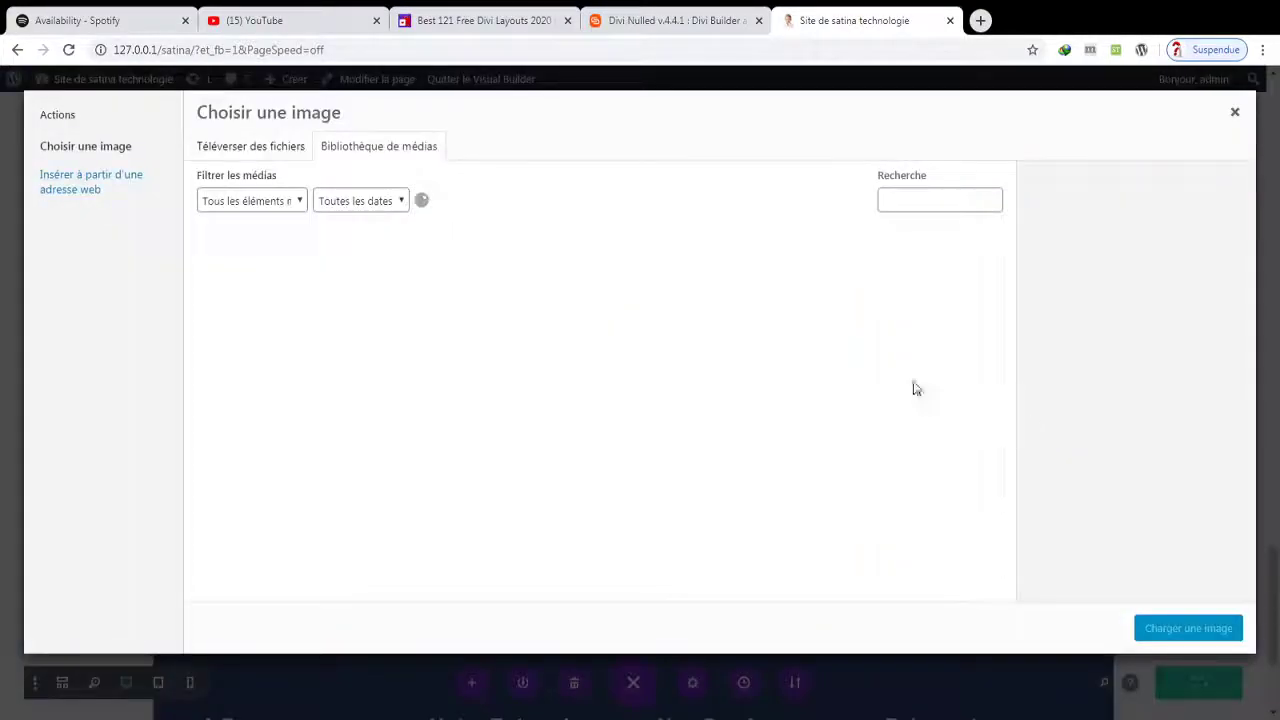
{"action": "left_click", "coordinate": [625, 425]}
{"action": "left_click", "coordinate": [1165, 628]}
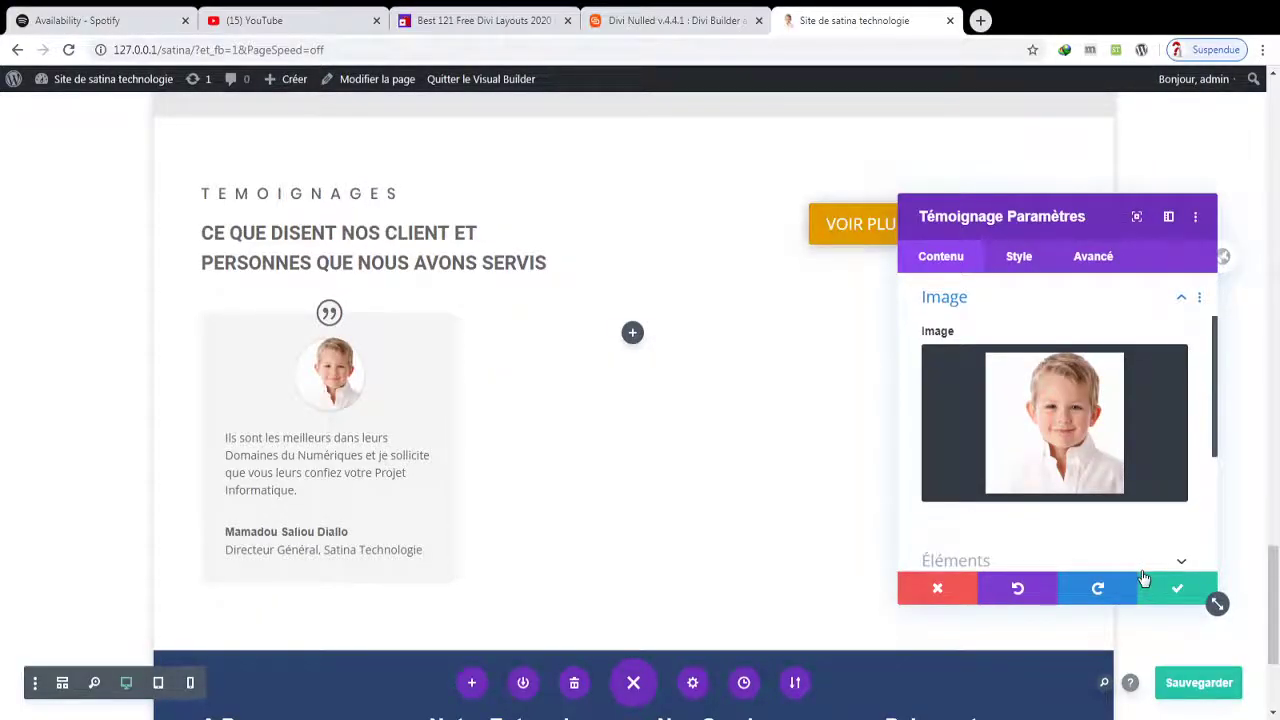
{"action": "scroll", "coordinate": [1200, 418], "scroll_direction": "down", "scroll_amount": 3}
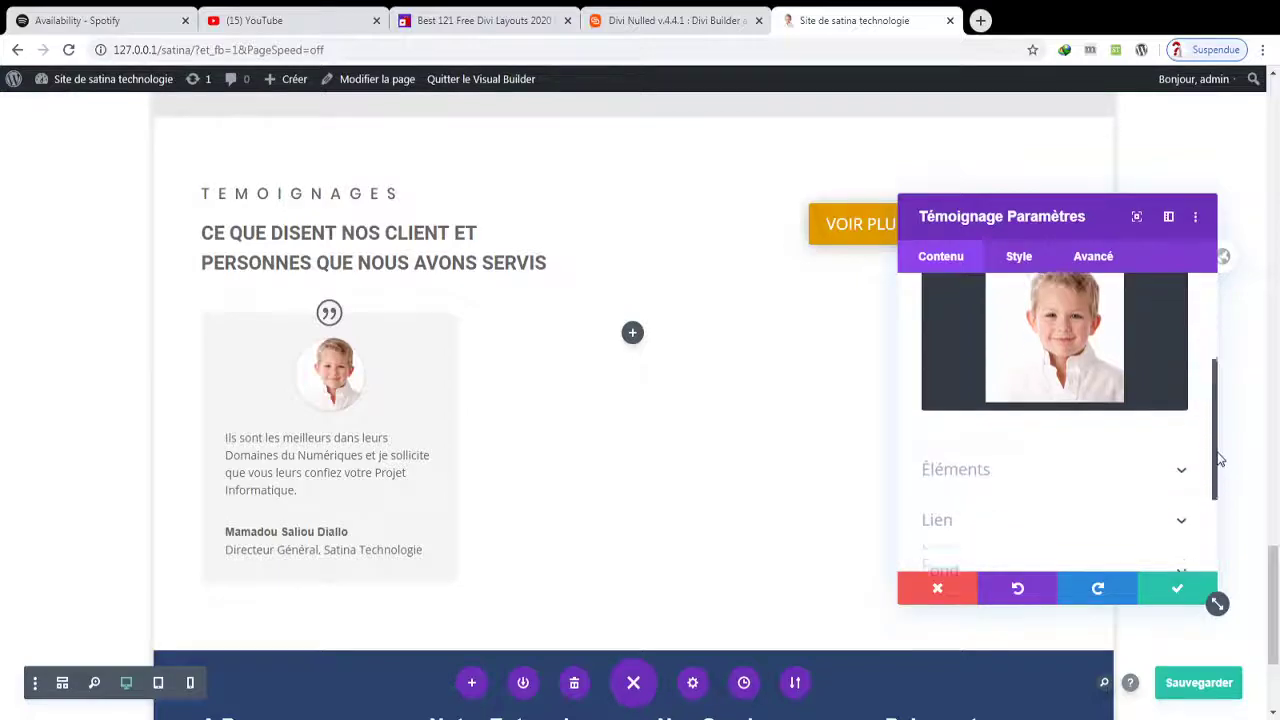
{"action": "left_click", "coordinate": [1169, 423]}
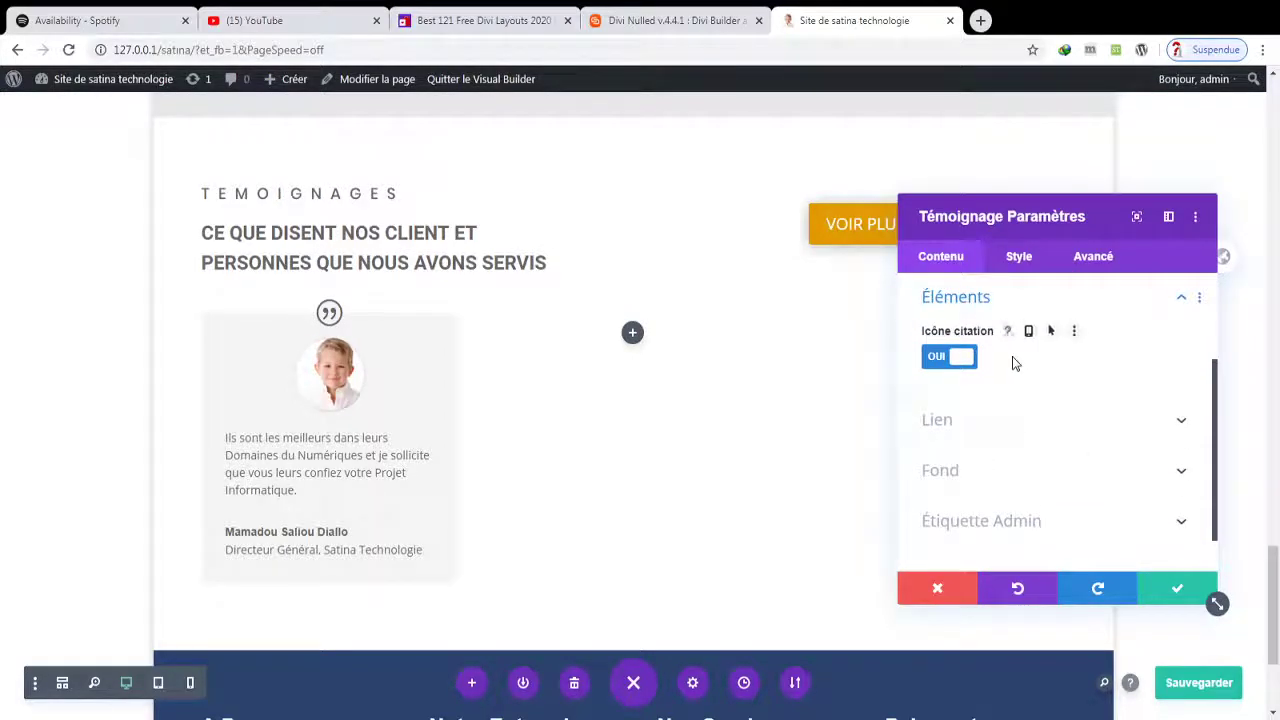
{"action": "left_click", "coordinate": [957, 360]}
{"action": "left_click", "coordinate": [957, 360]}
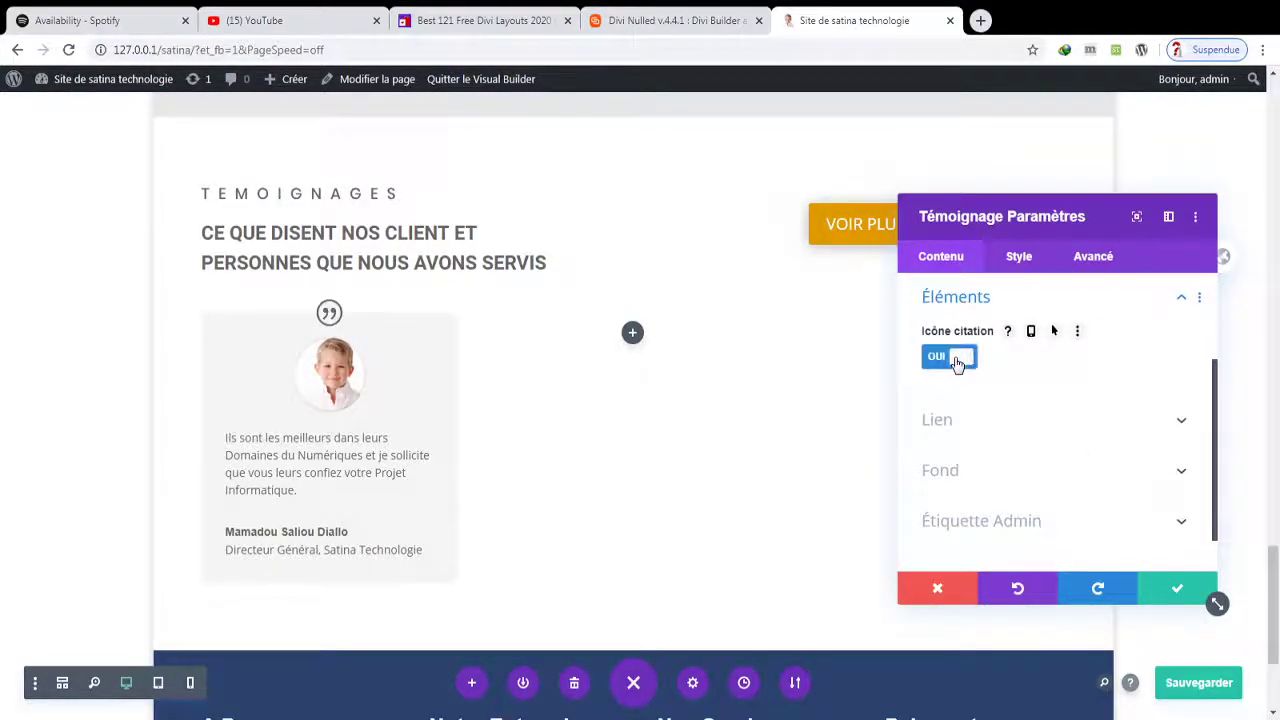
- Set both the testimonial's company link URL and its module link URL to # and save the page
{"action": "left_click", "coordinate": [958, 425]}
{"action": "left_click", "coordinate": [987, 356]}
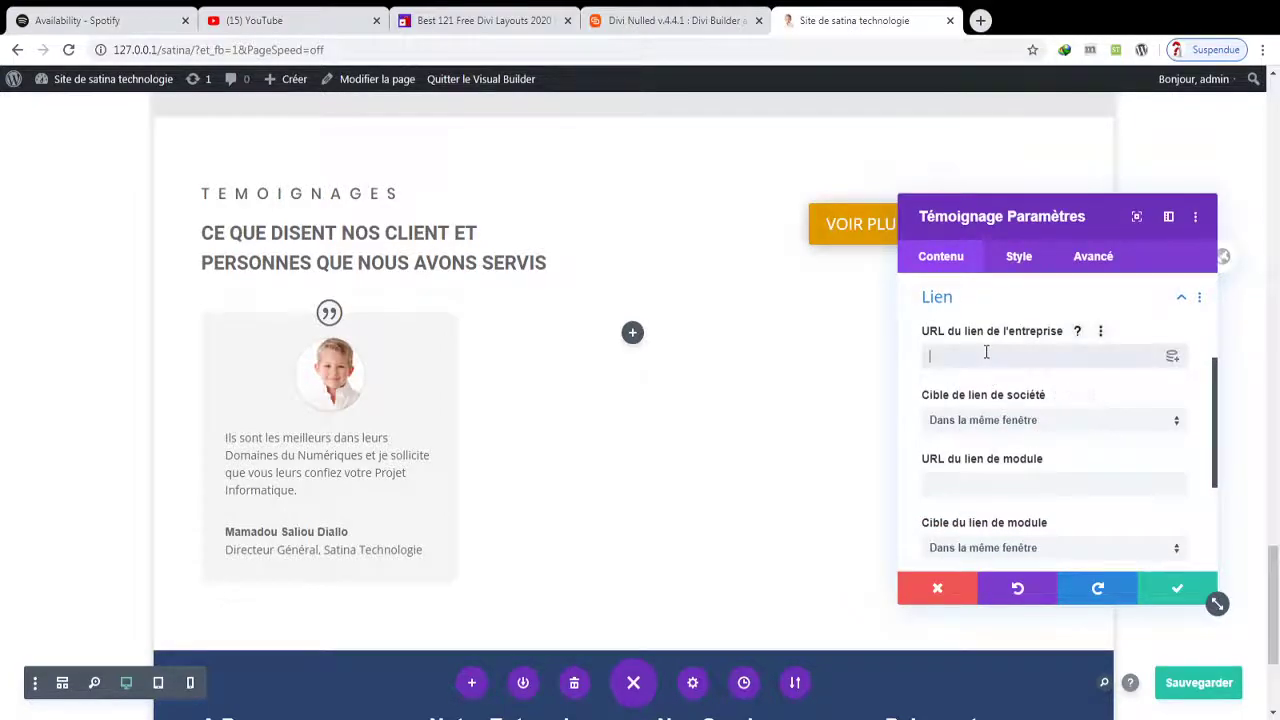
{"action": "left_click", "coordinate": [1071, 484]}
{"action": "type", "text": "#"}
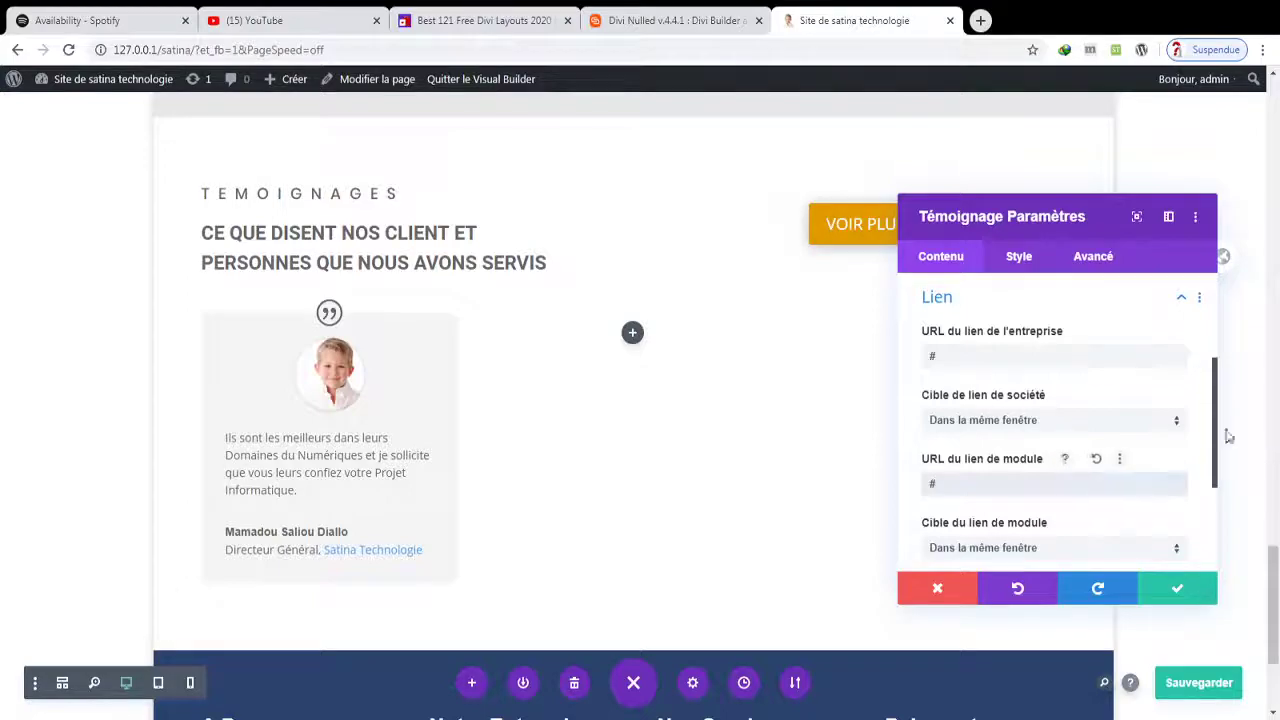
{"action": "left_click_drag", "start_coordinate": [1209, 431], "coordinate": [1225, 518]}
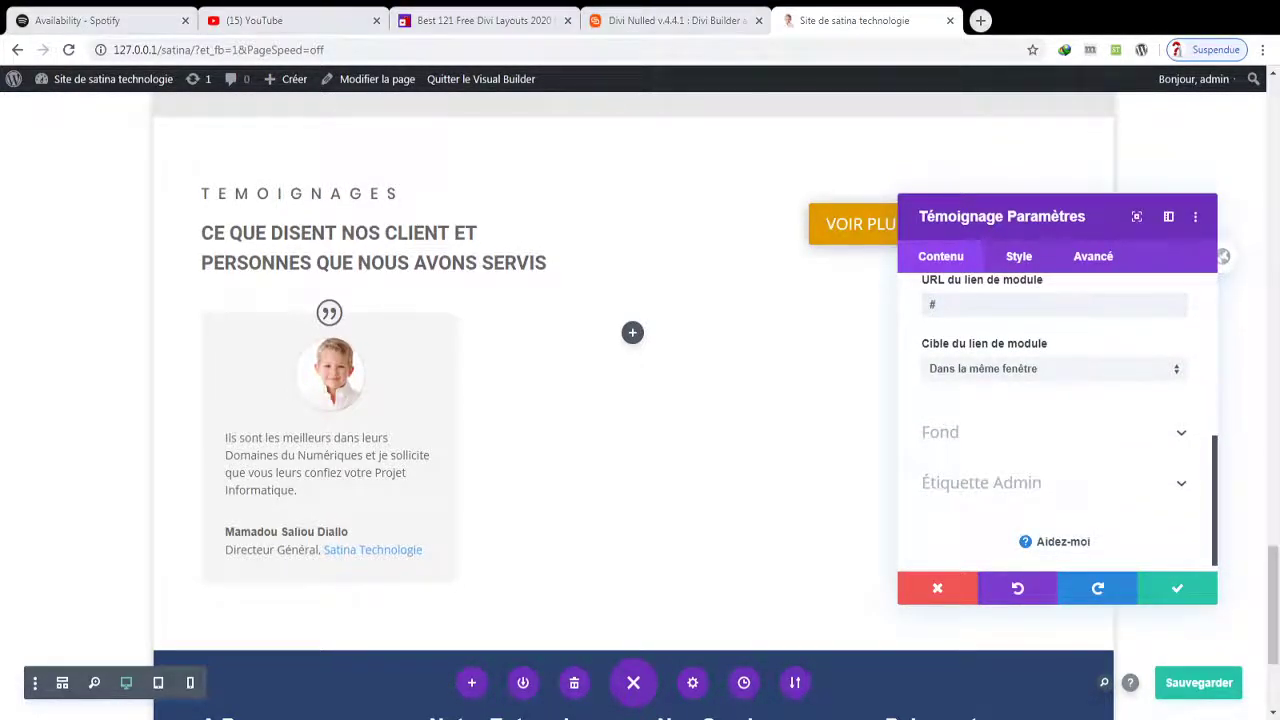
{"action": "key", "text": "ctrl+s"}
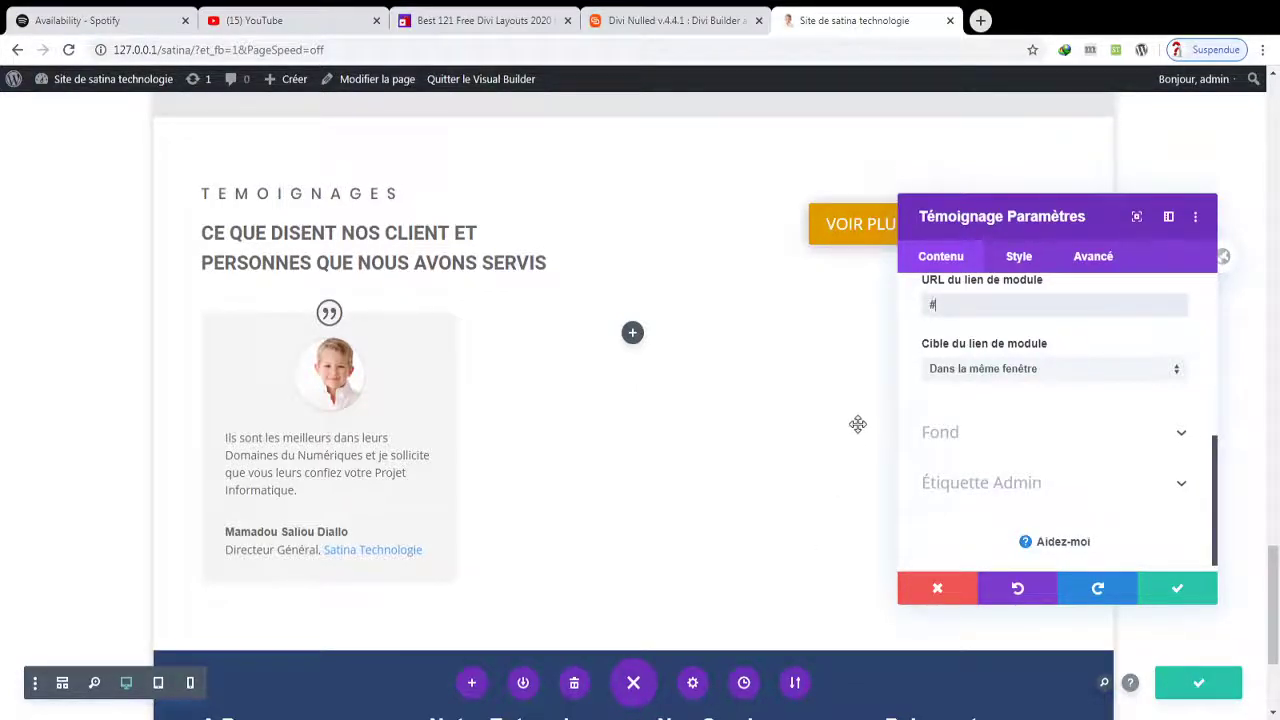
- Give the testimonial module the first box shadow preset
{"action": "left_click", "coordinate": [1019, 256]}
{"action": "left_click_drag", "start_coordinate": [1221, 341], "coordinate": [1233, 474]}
{"action": "left_click", "coordinate": [1103, 487]}
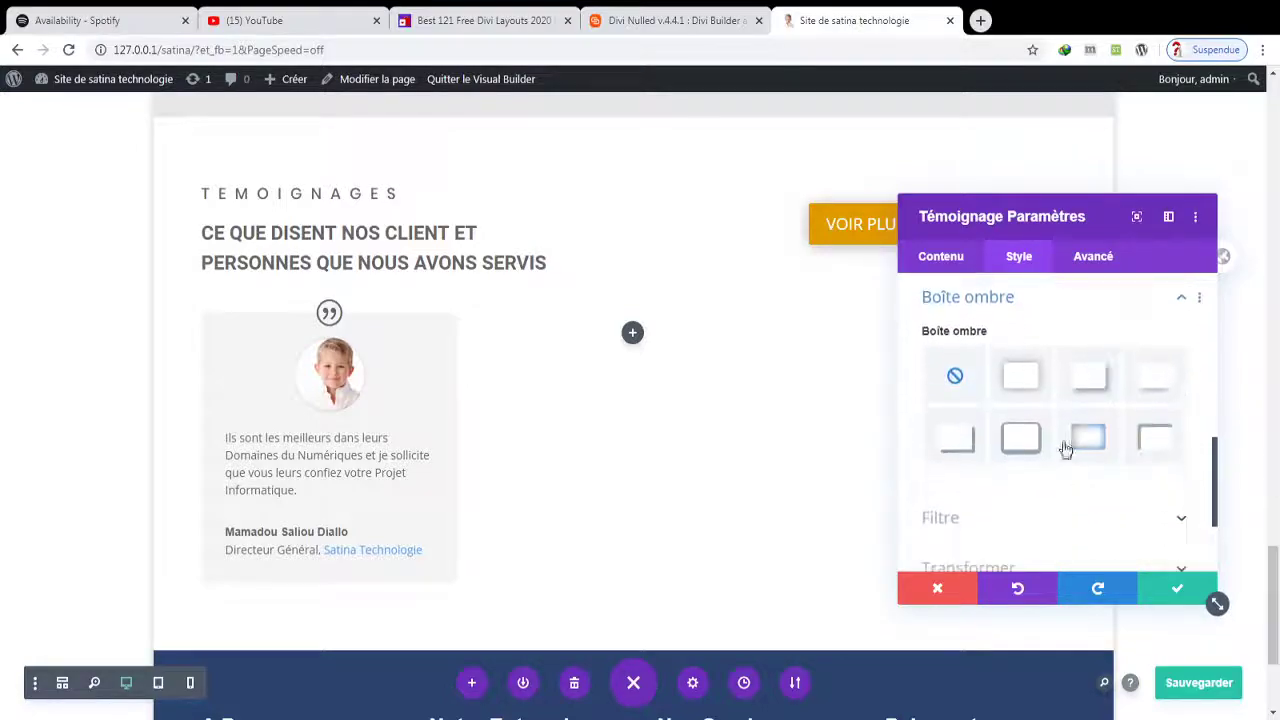
{"action": "left_click", "coordinate": [1026, 383]}
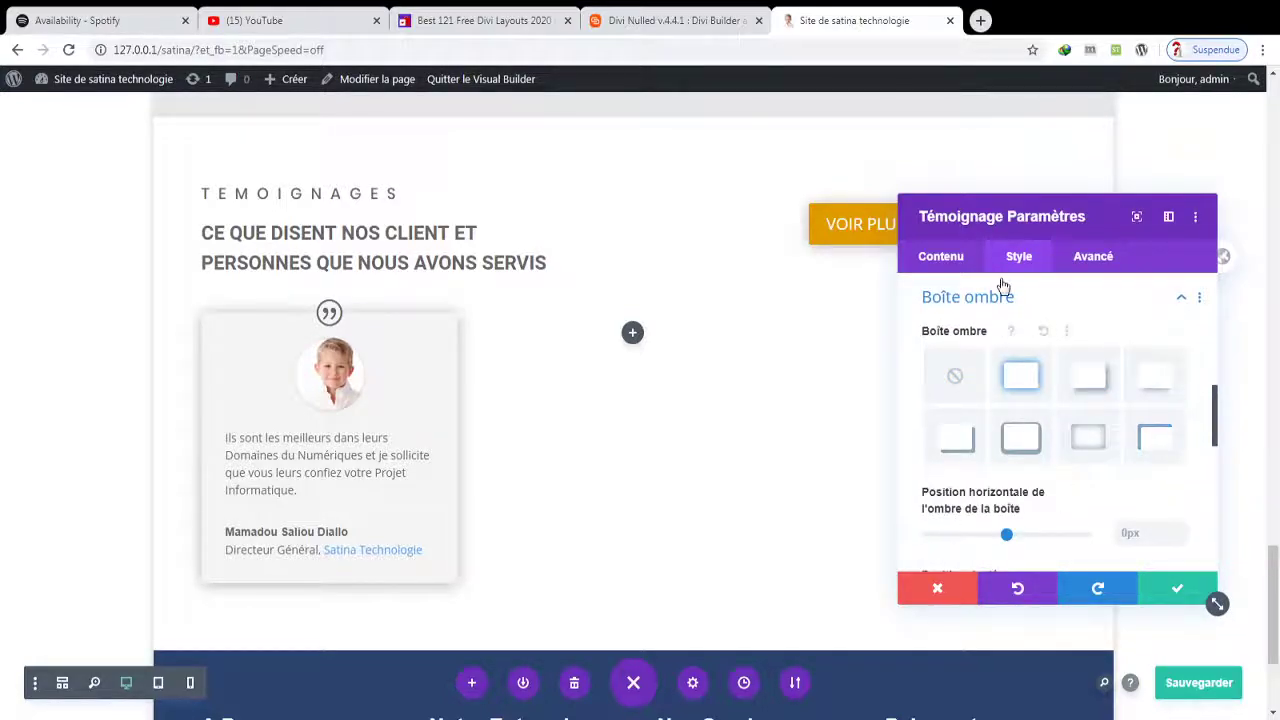
- Remove the testimonial's grey background colour and apply the module settings
{"action": "left_click", "coordinate": [945, 256]}
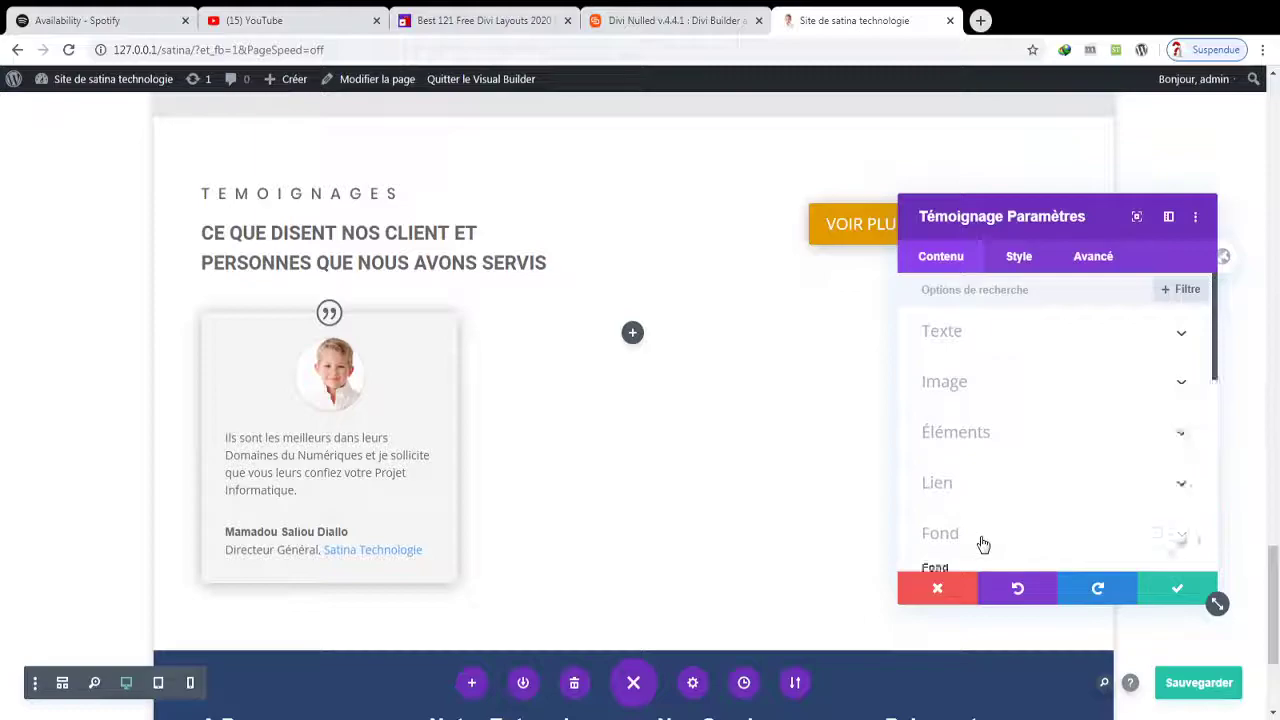
{"action": "left_click", "coordinate": [980, 540]}
{"action": "left_click", "coordinate": [1163, 420]}
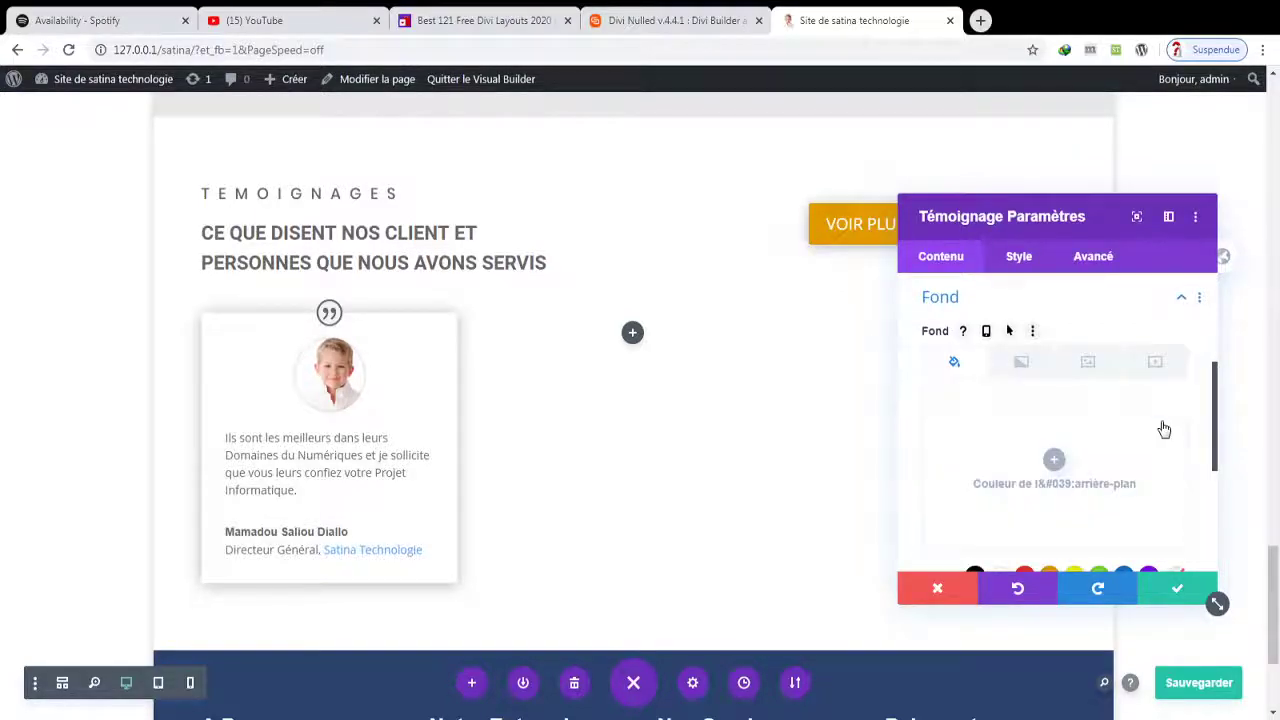
{"action": "left_click", "coordinate": [1180, 590]}
- Duplicate the finished testimonial into the second and third columns of the row and save the page
{"action": "left_click", "coordinate": [322, 354]}
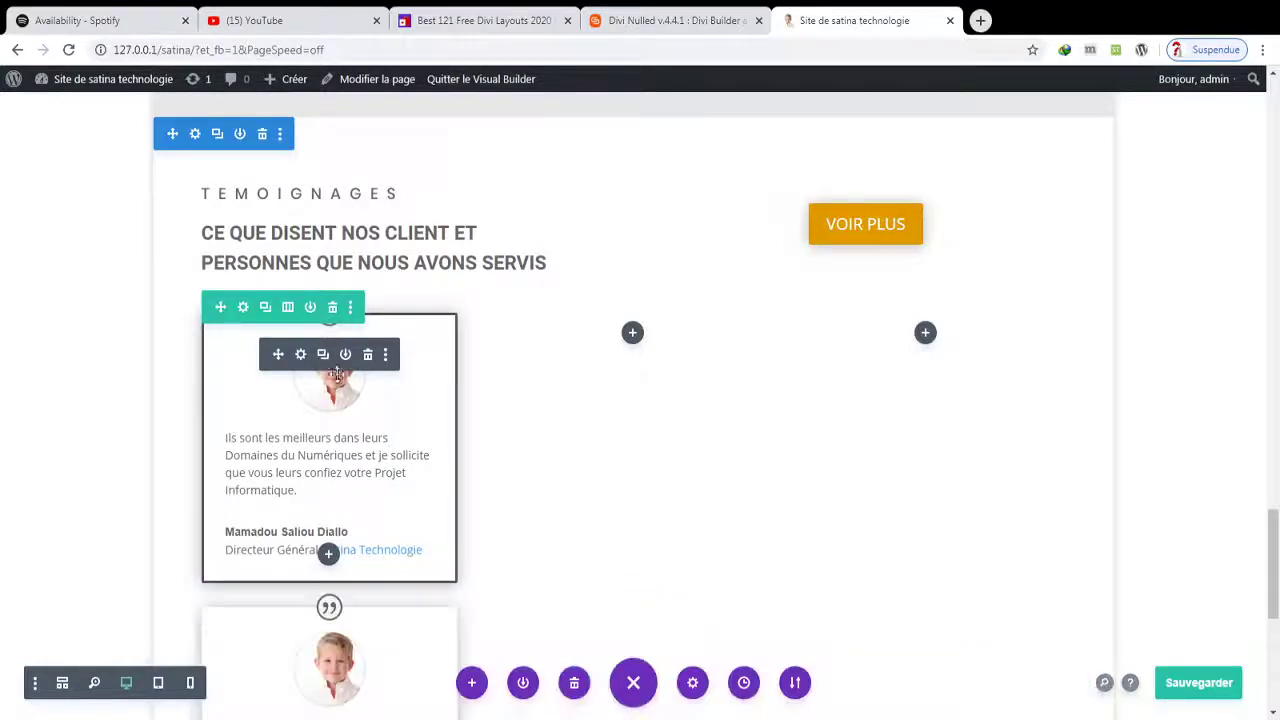
{"action": "left_click_drag", "start_coordinate": [320, 364], "coordinate": [624, 352]}
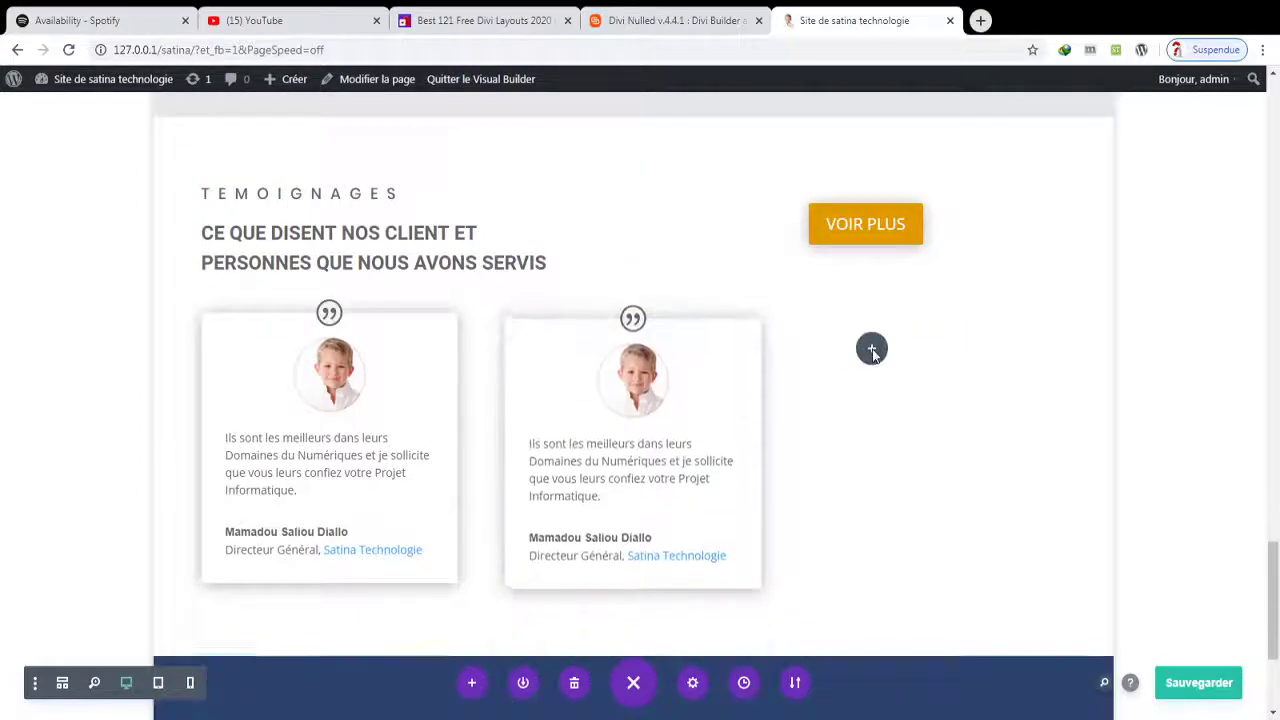
{"action": "left_click_drag", "start_coordinate": [915, 345], "coordinate": [1046, 423]}
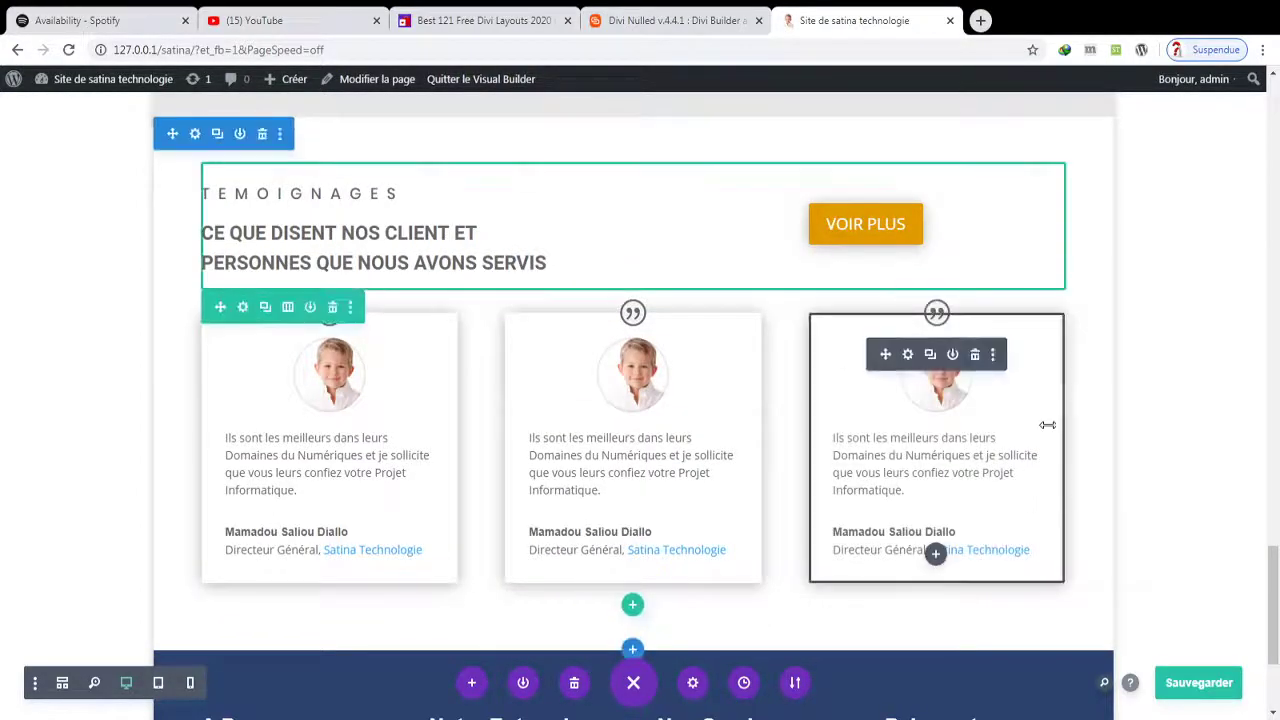
{"action": "left_click", "coordinate": [1180, 682]}
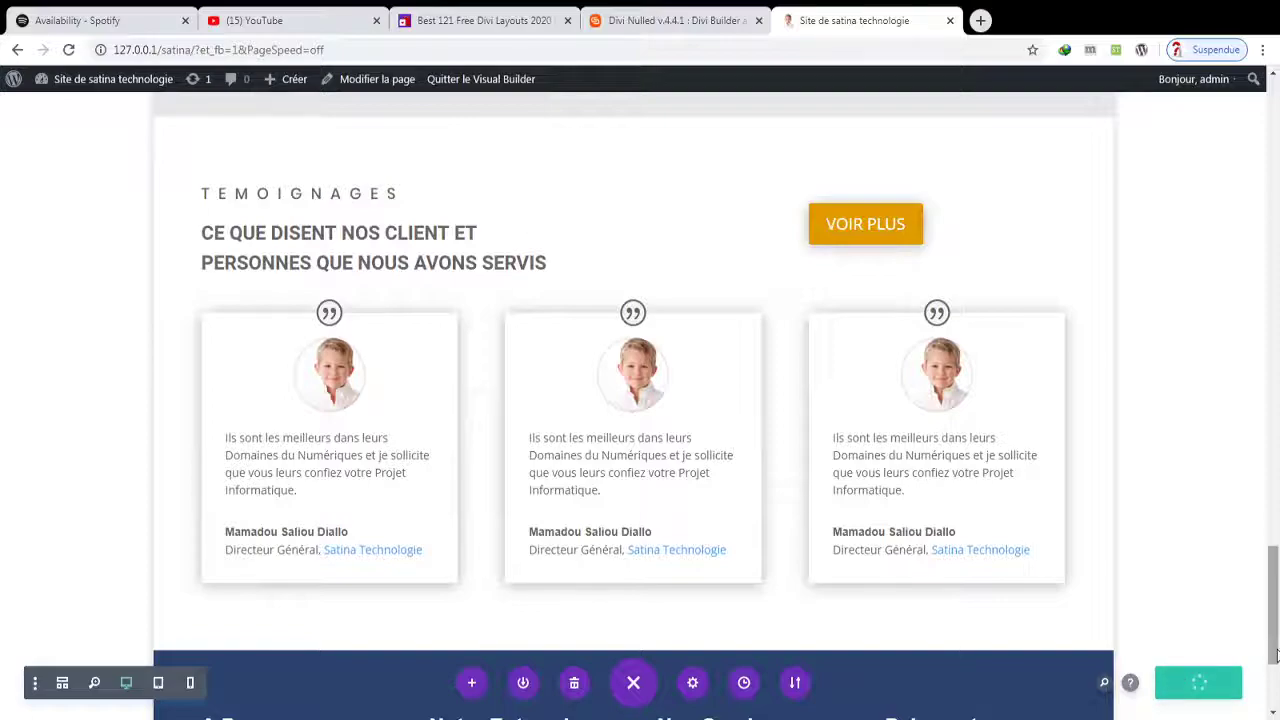
{"action": "left_click_drag", "start_coordinate": [1270, 646], "coordinate": [1224, 248]}
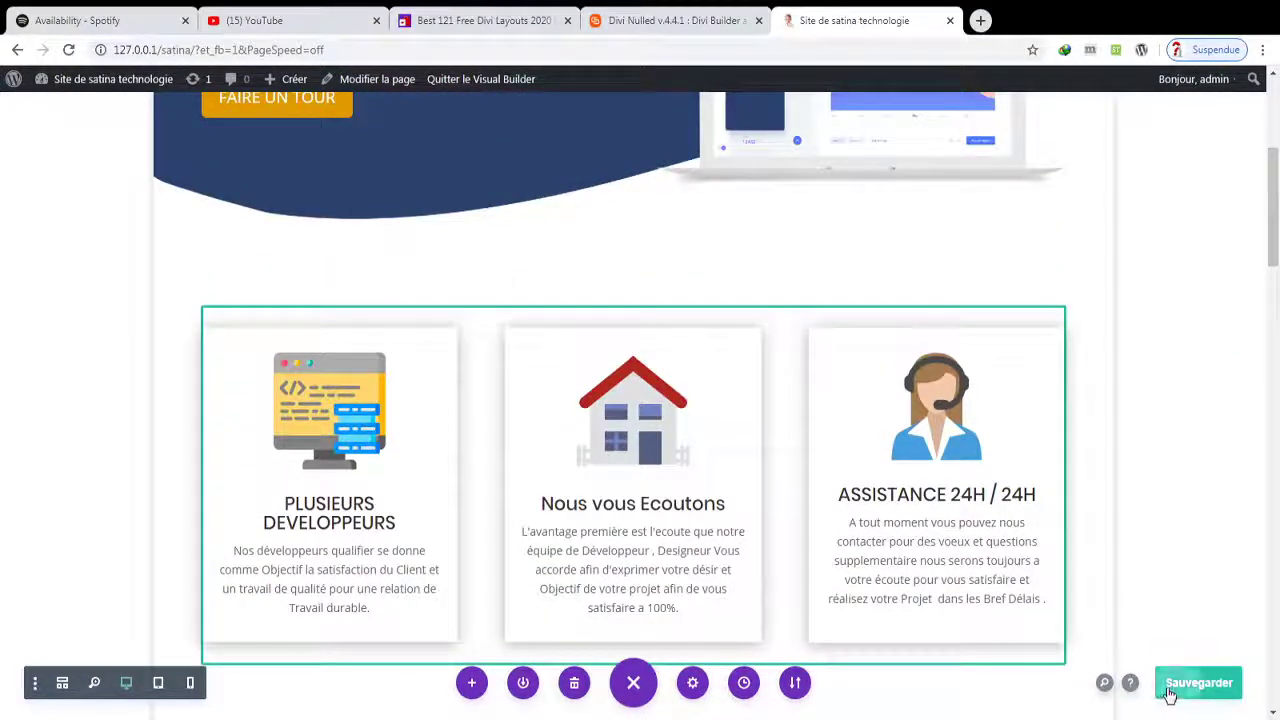
{"action": "left_click_drag", "start_coordinate": [1272, 190], "coordinate": [1276, 672]}
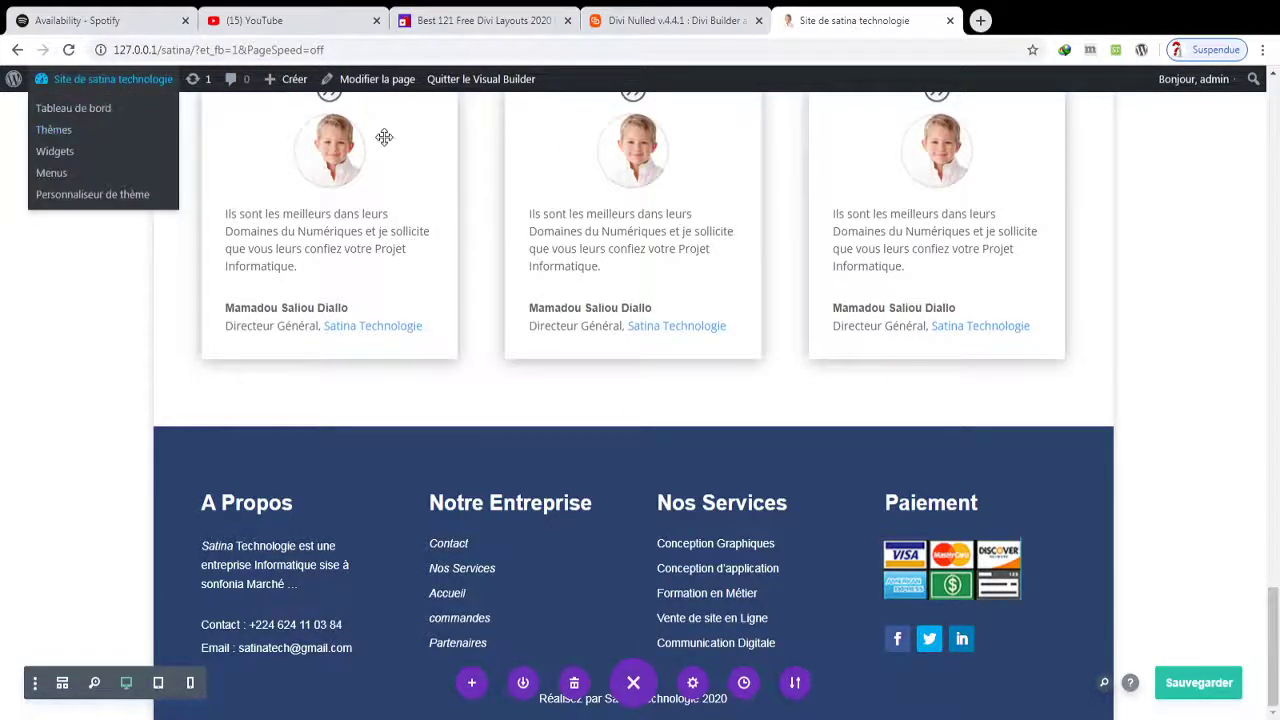
- Open the live home page at 127.0.0.1/satina in a new browser tab and look through it
{"action": "left_click_drag", "start_coordinate": [192, 49], "coordinate": [43, 37]}
{"action": "key", "text": "ctrl+c"}
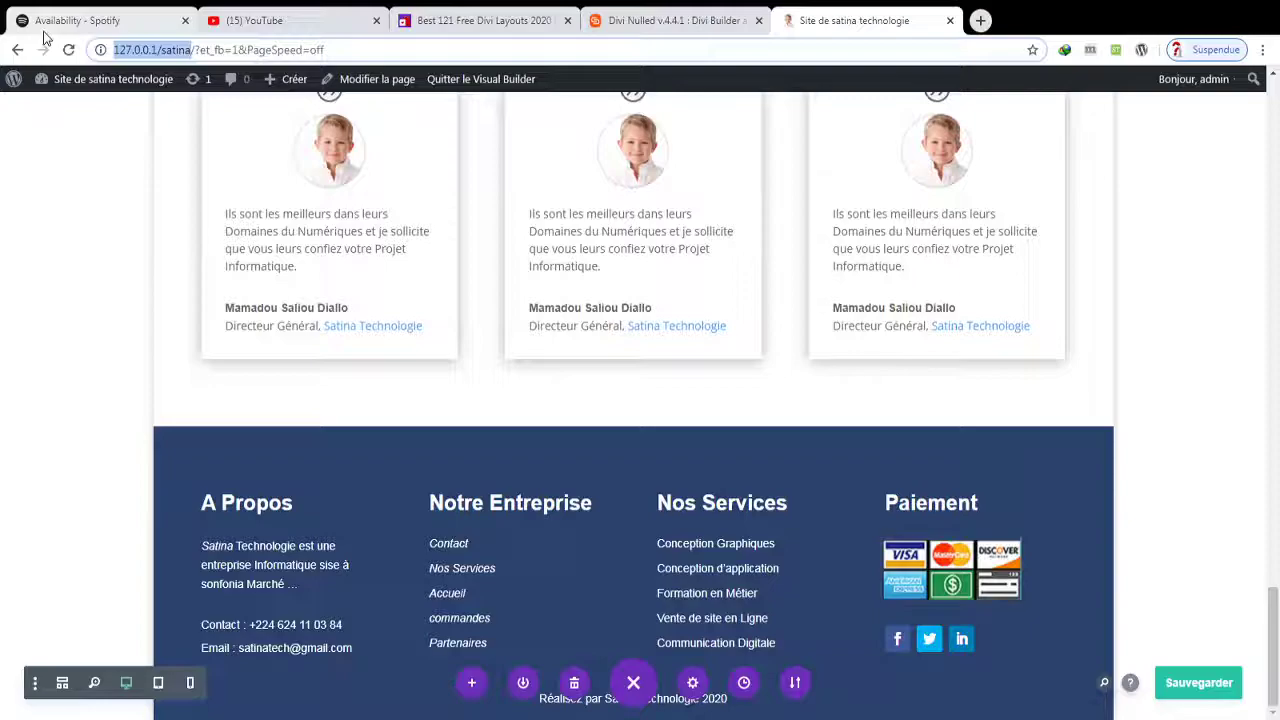
{"action": "left_click", "coordinate": [980, 20]}
{"action": "key", "text": "ctrl+v"}
{"action": "key", "text": "Return"}
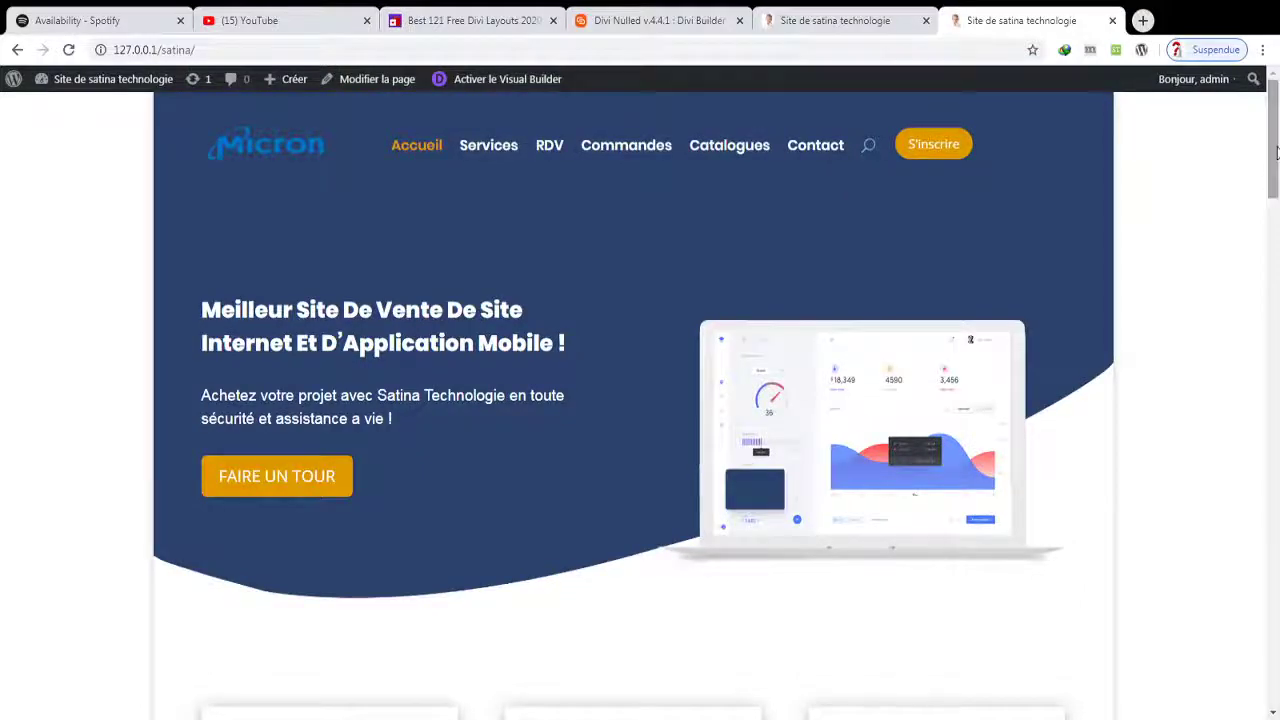
{"action": "left_click_drag", "start_coordinate": [1276, 150], "coordinate": [900, 40]}
- In the Visual Builder, give the three-column row starting with PLUSIEURS DEVELOPPEURS the bounce (Rebondis...) animation and apply the row settings
{"action": "left_click", "coordinate": [833, 18]}
{"action": "left_click_drag", "start_coordinate": [1277, 207], "coordinate": [1257, 177]}
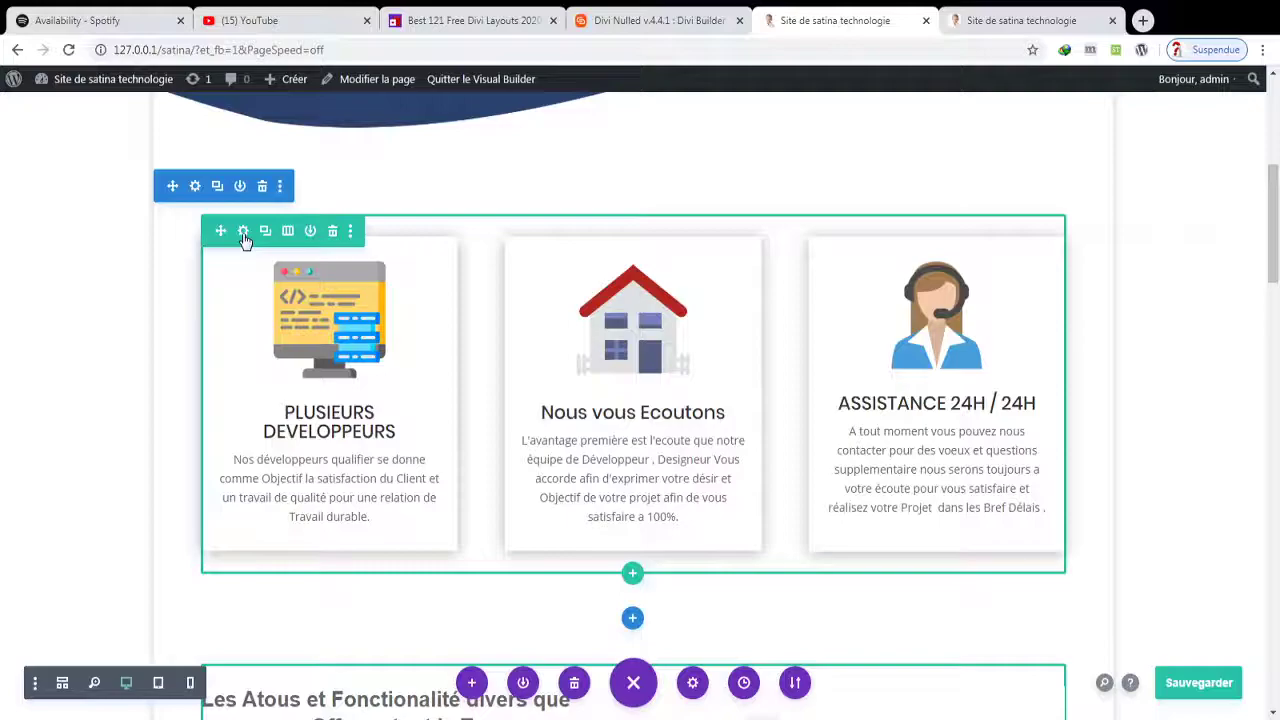
{"action": "left_click", "coordinate": [243, 231]}
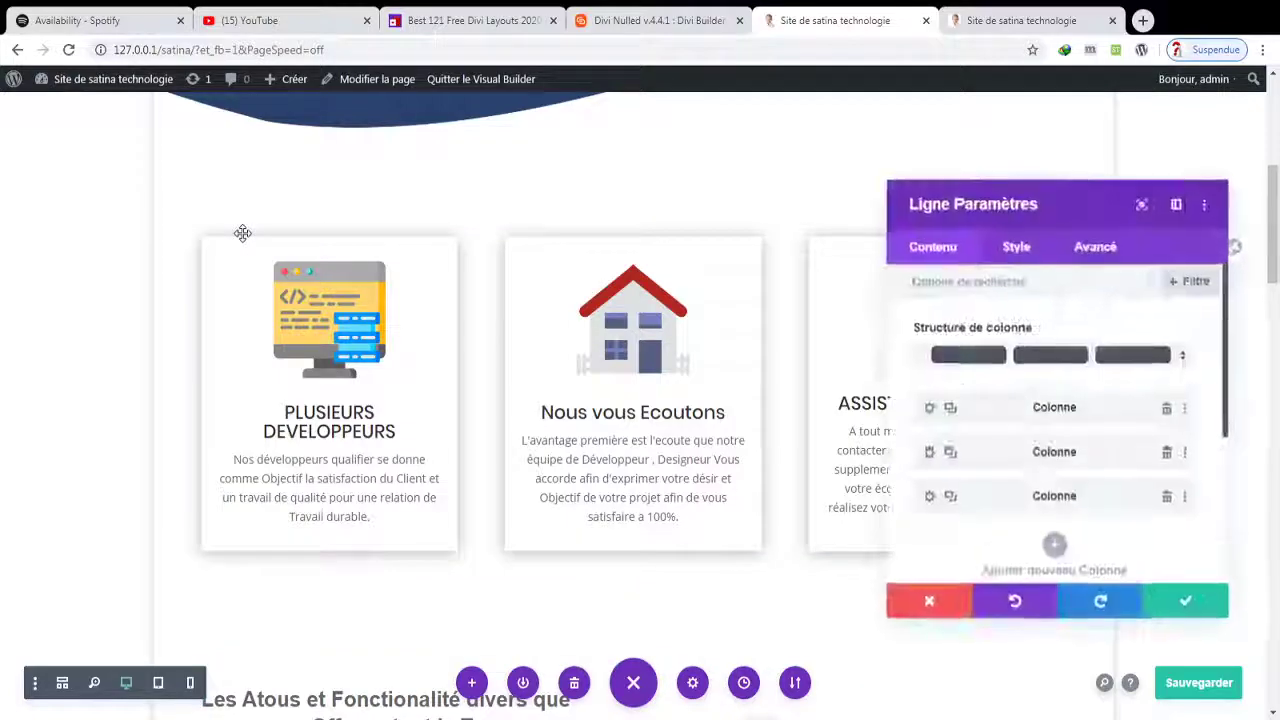
{"action": "left_click", "coordinate": [1041, 261]}
{"action": "scroll", "coordinate": [1215, 590], "scroll_direction": "down", "scroll_amount": 5}
{"action": "left_click", "coordinate": [1100, 471]}
{"action": "scroll", "coordinate": [1028, 448], "scroll_direction": "down", "scroll_amount": 2}
{"action": "left_click", "coordinate": [1018, 388]}
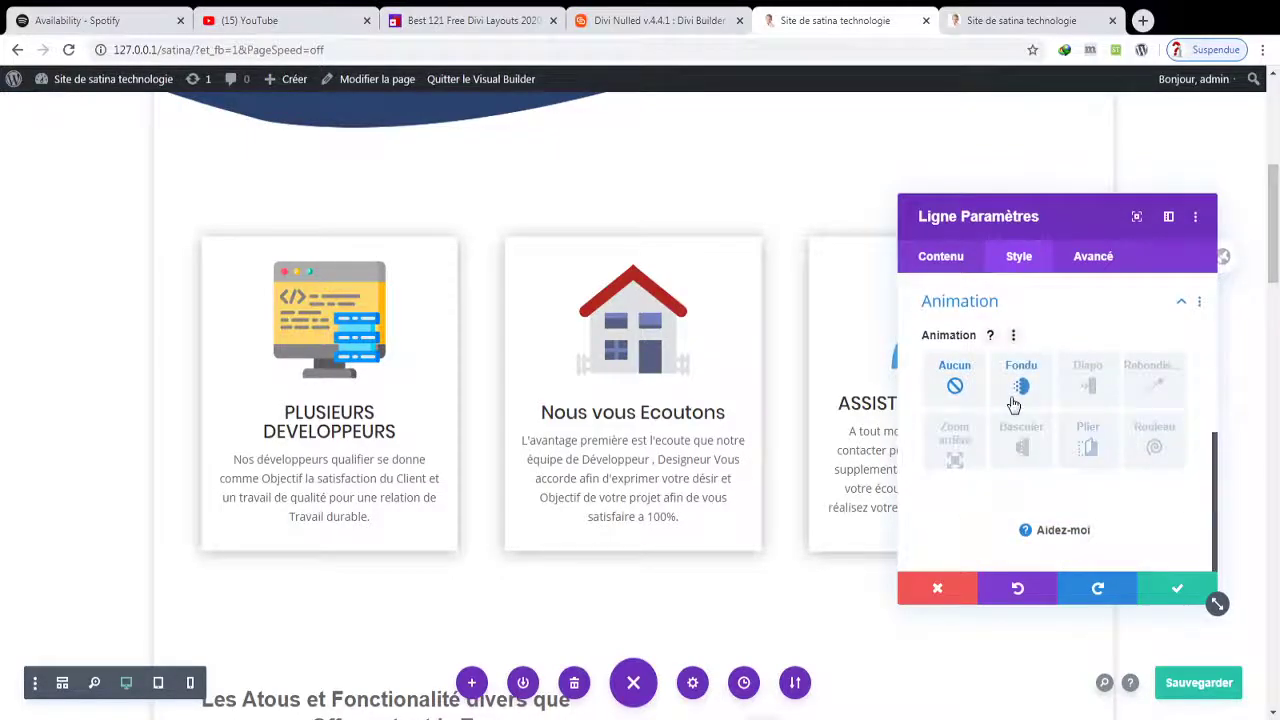
{"action": "left_click", "coordinate": [1090, 386]}
{"action": "left_click", "coordinate": [1154, 382]}
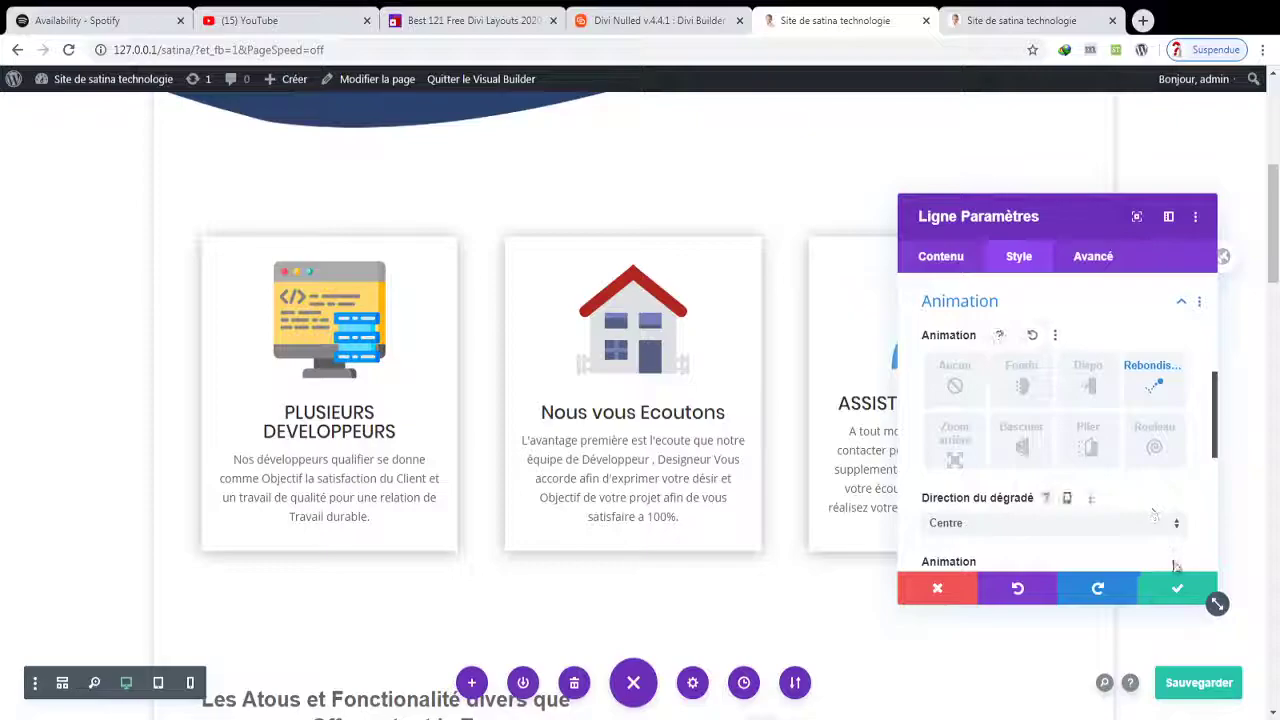
{"action": "left_click", "coordinate": [1178, 590]}
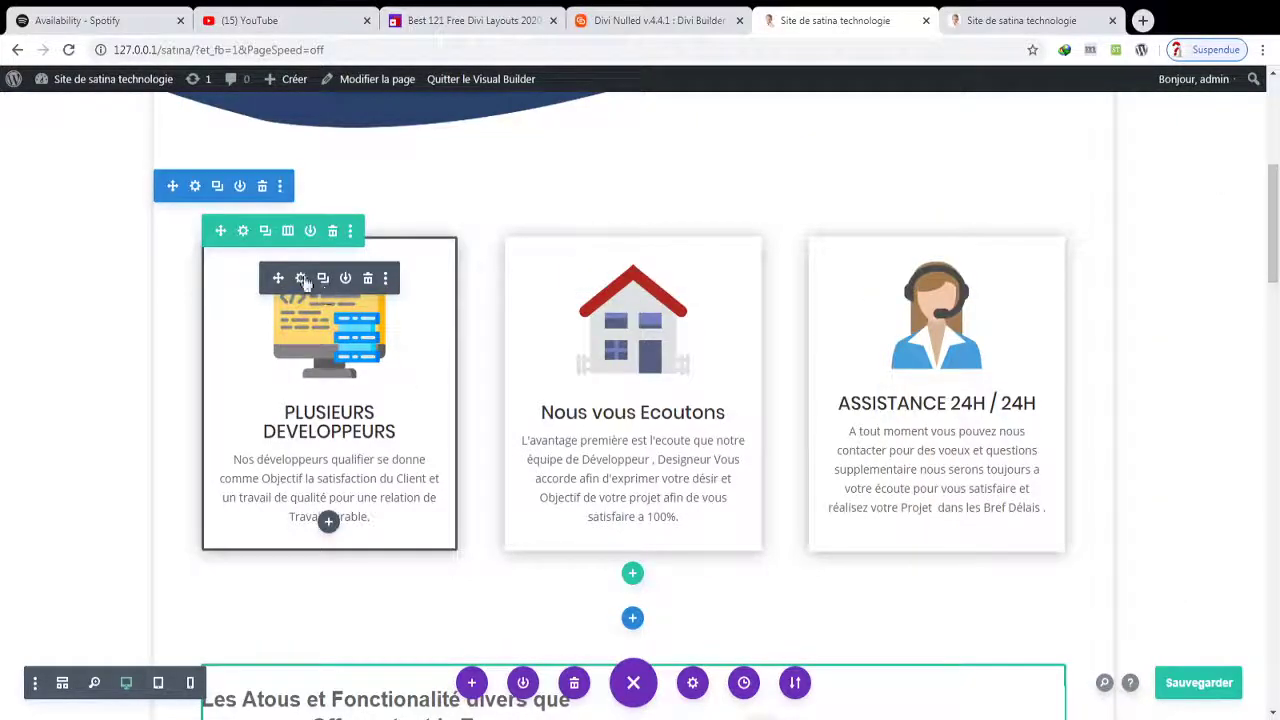
- Give the PLUSIEURS DEVELOPPEURS blurb the Basculer animation, apply its settings and save the page
{"action": "left_click", "coordinate": [301, 278]}
{"action": "left_click", "coordinate": [1020, 256]}
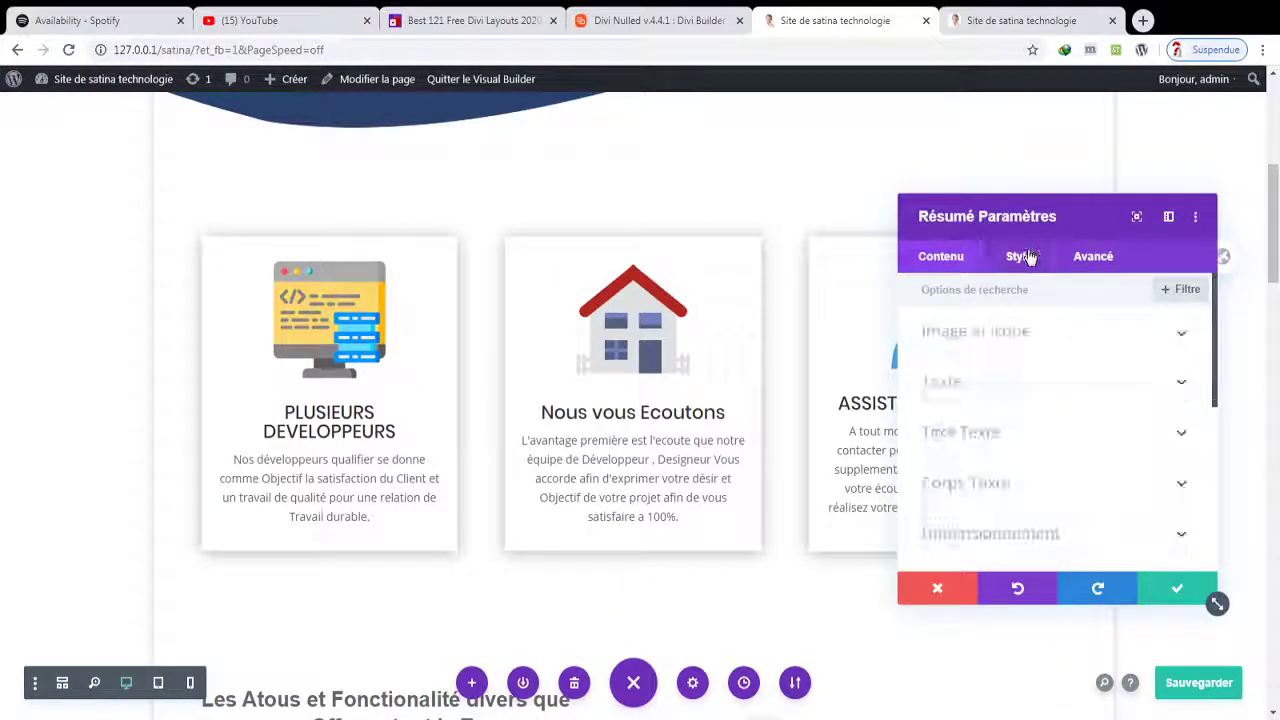
{"action": "scroll", "coordinate": [1215, 434], "scroll_direction": "down", "scroll_amount": 3}
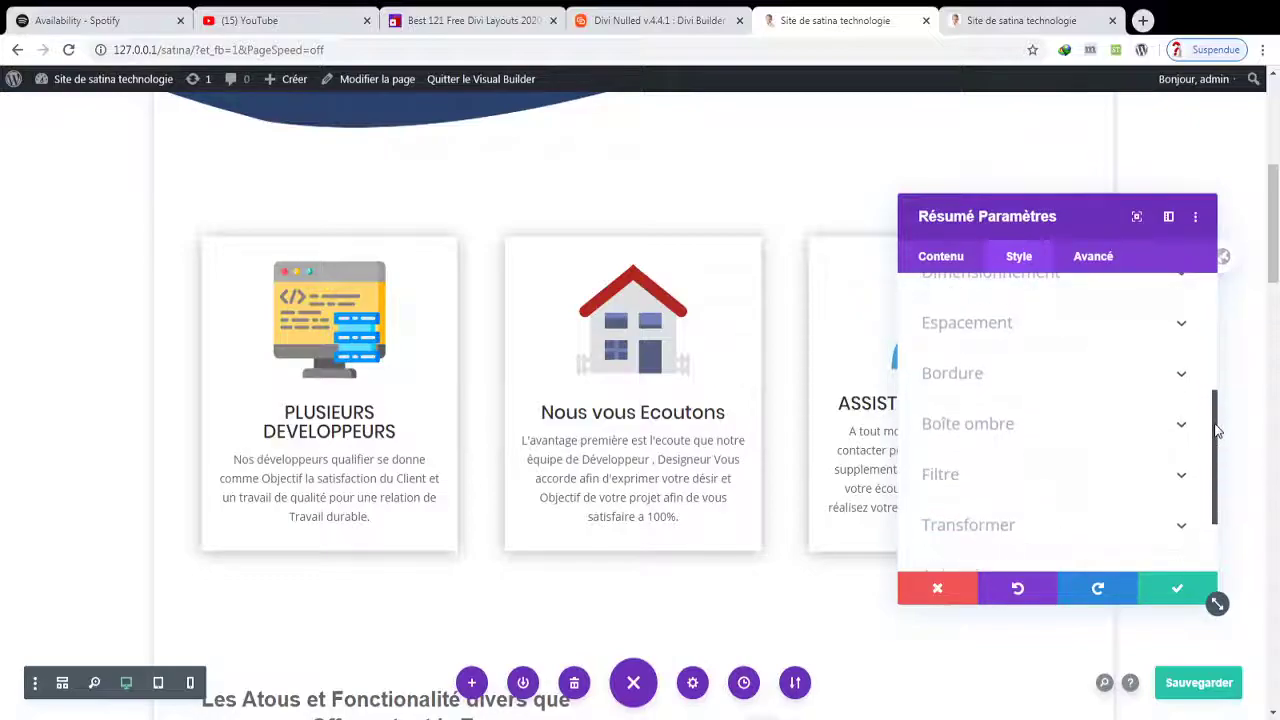
{"action": "scroll", "coordinate": [1225, 490], "scroll_direction": "down", "scroll_amount": 2}
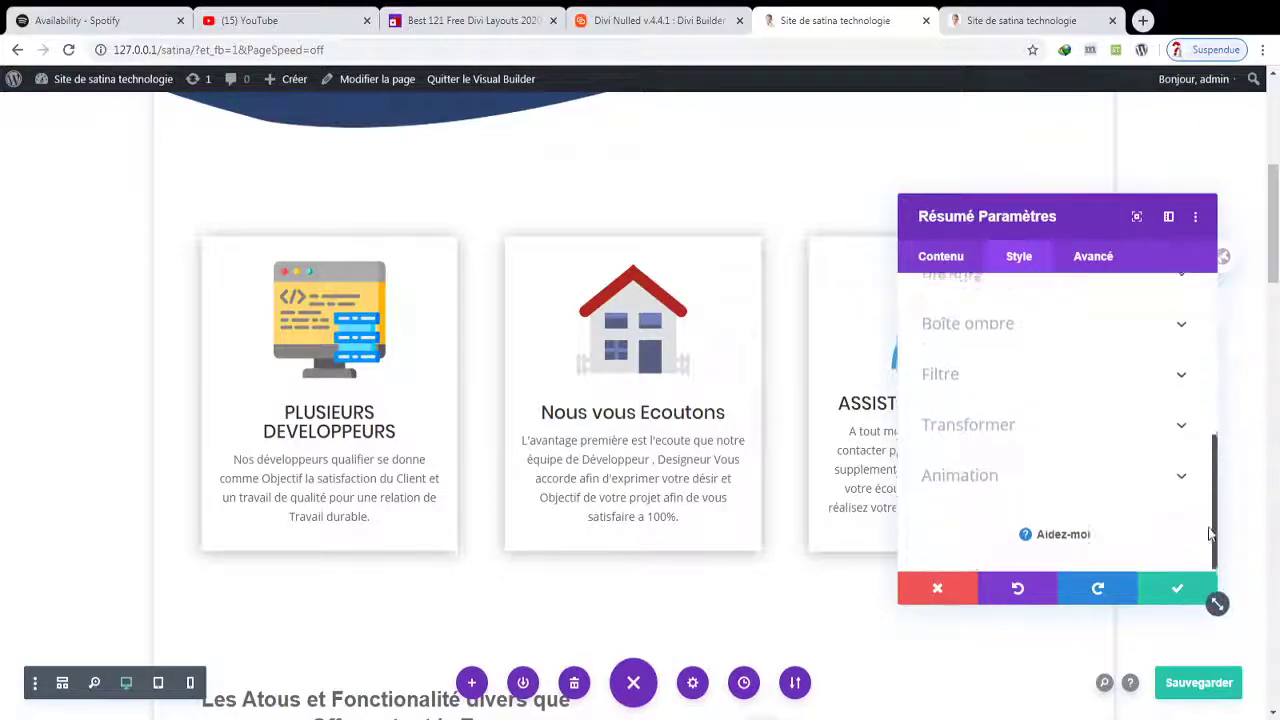
{"action": "left_click", "coordinate": [1140, 484]}
{"action": "left_click", "coordinate": [1023, 437]}
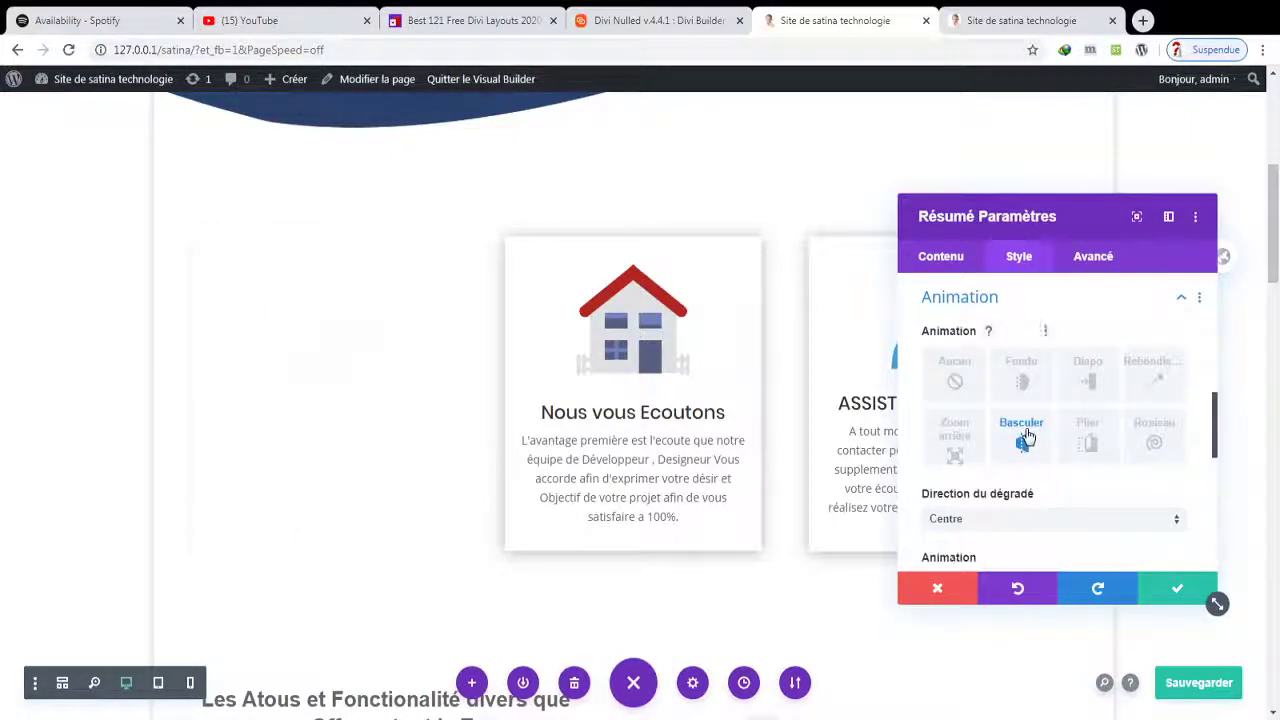
{"action": "left_click", "coordinate": [1162, 591]}
{"action": "left_click", "coordinate": [1199, 682]}
- Return to the live home page to check the saved animations
{"action": "left_click", "coordinate": [1018, 14]}
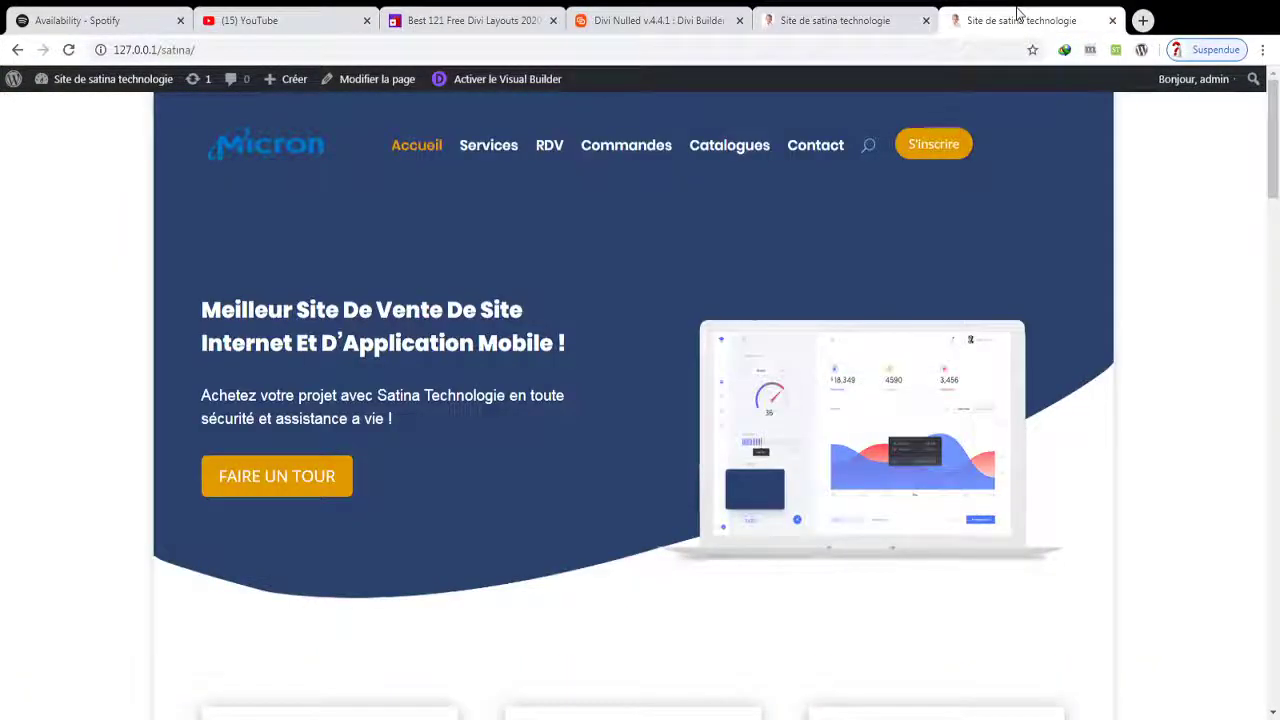